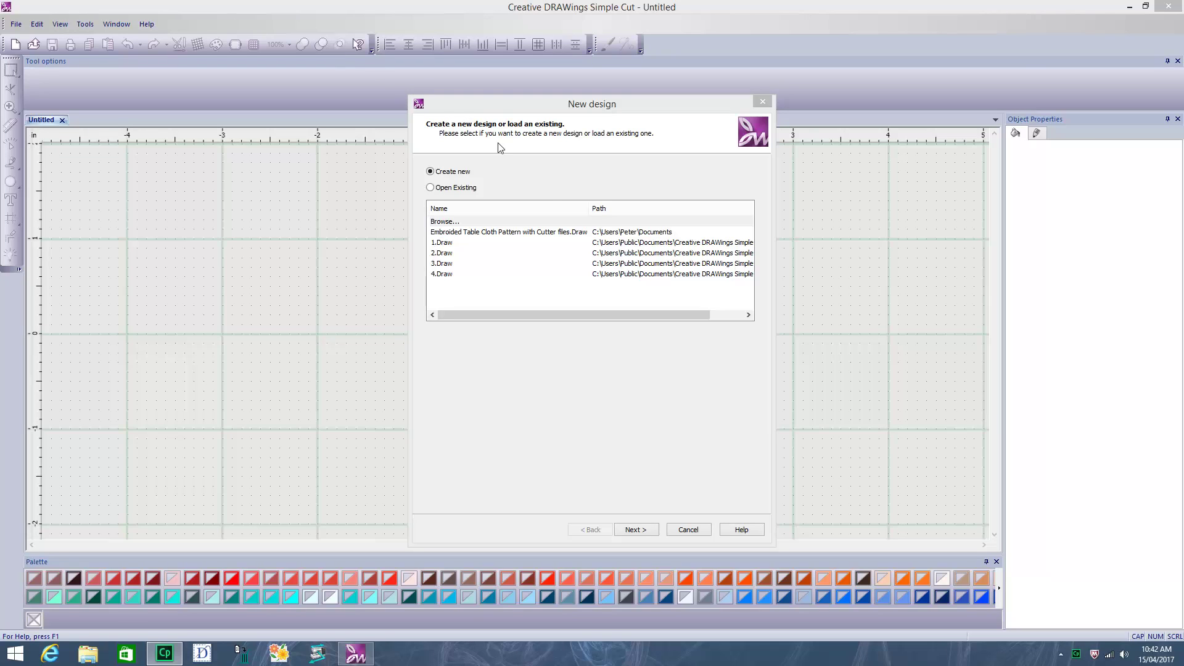
# Start a new design with the Cut and Embroidery techniques, using the Standard Light fabric under Embroidery Light
pyautogui.click(647, 531)
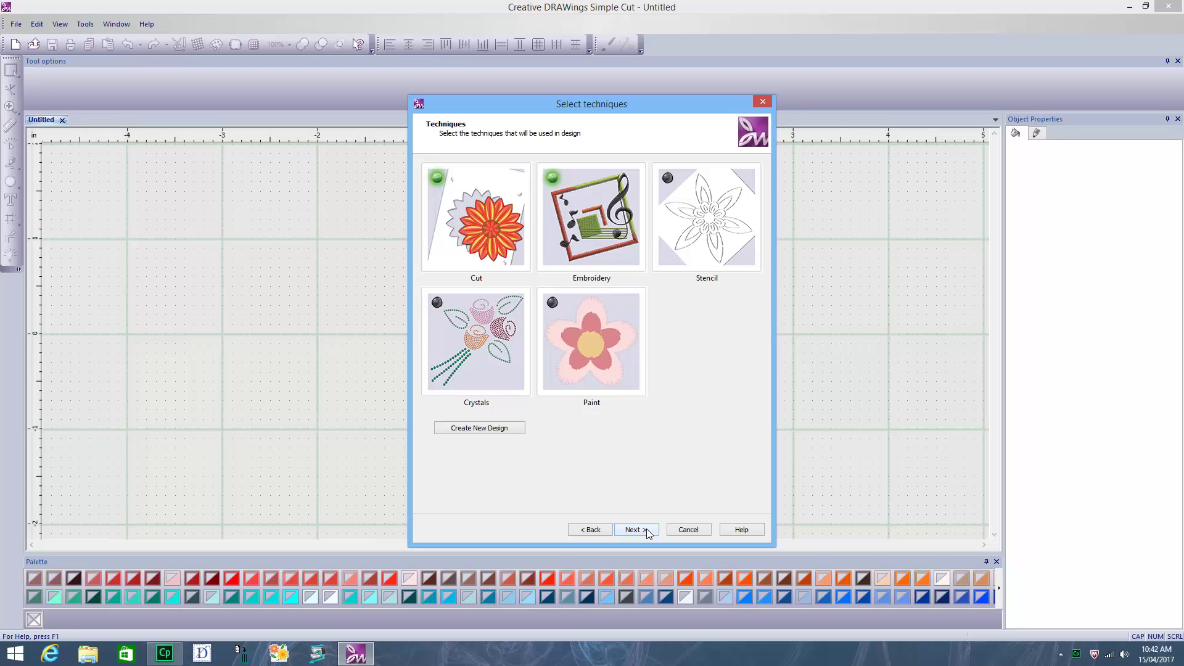
pyautogui.click(648, 532)
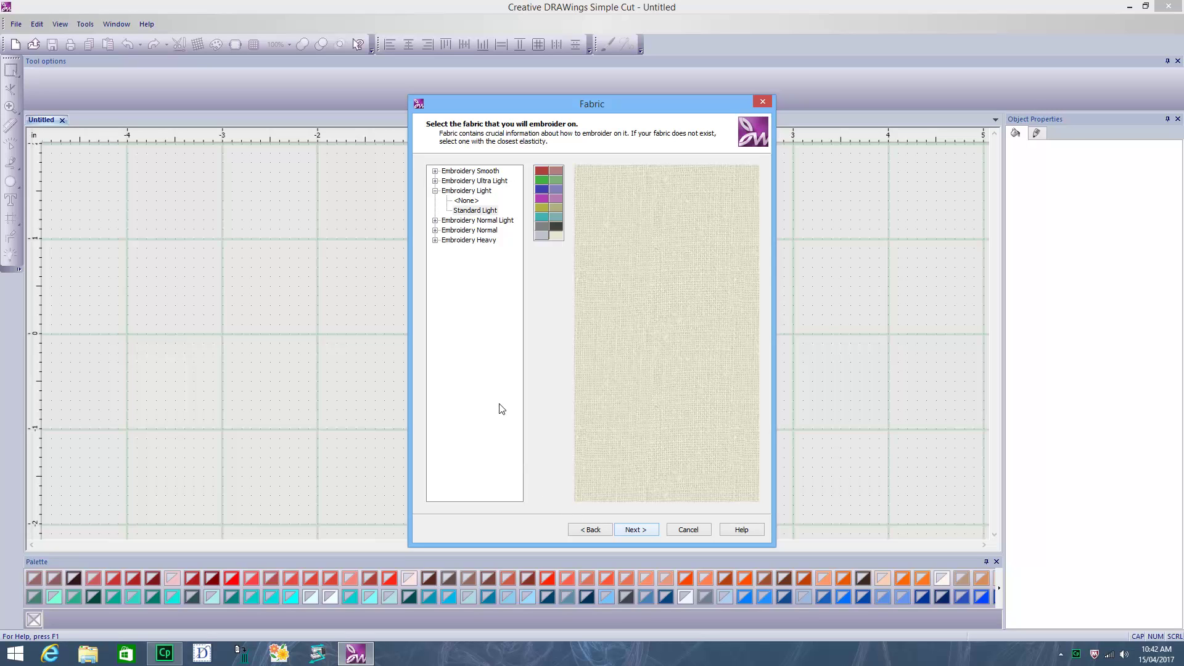
pyautogui.click(475, 211)
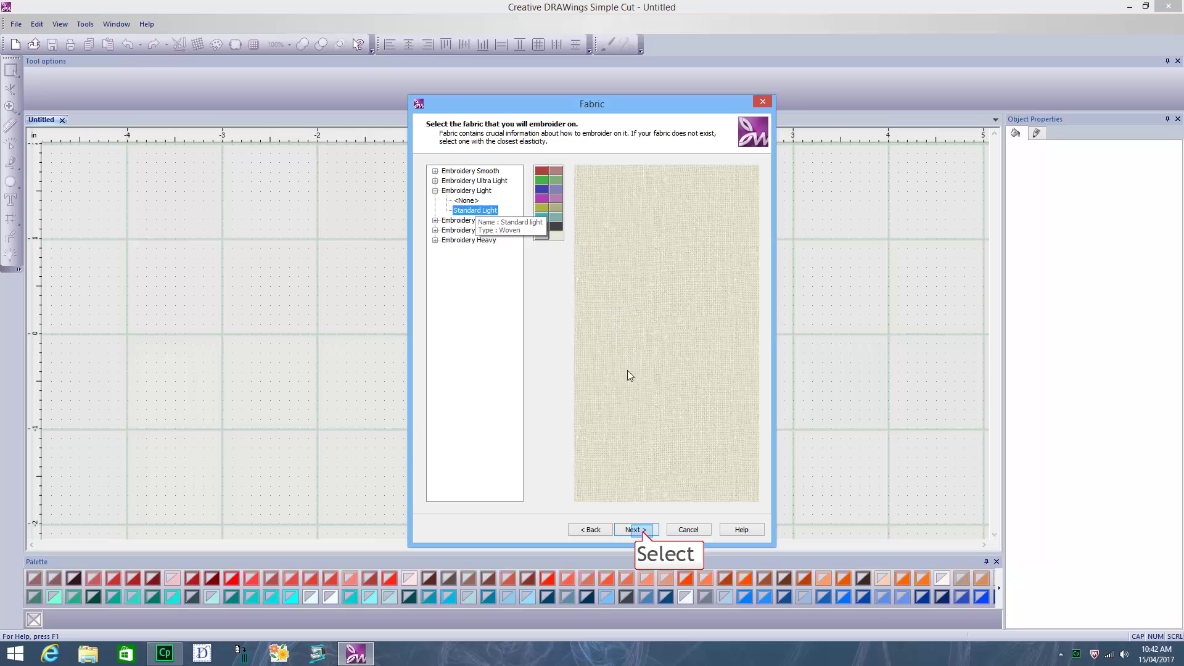
pyautogui.click(642, 532)
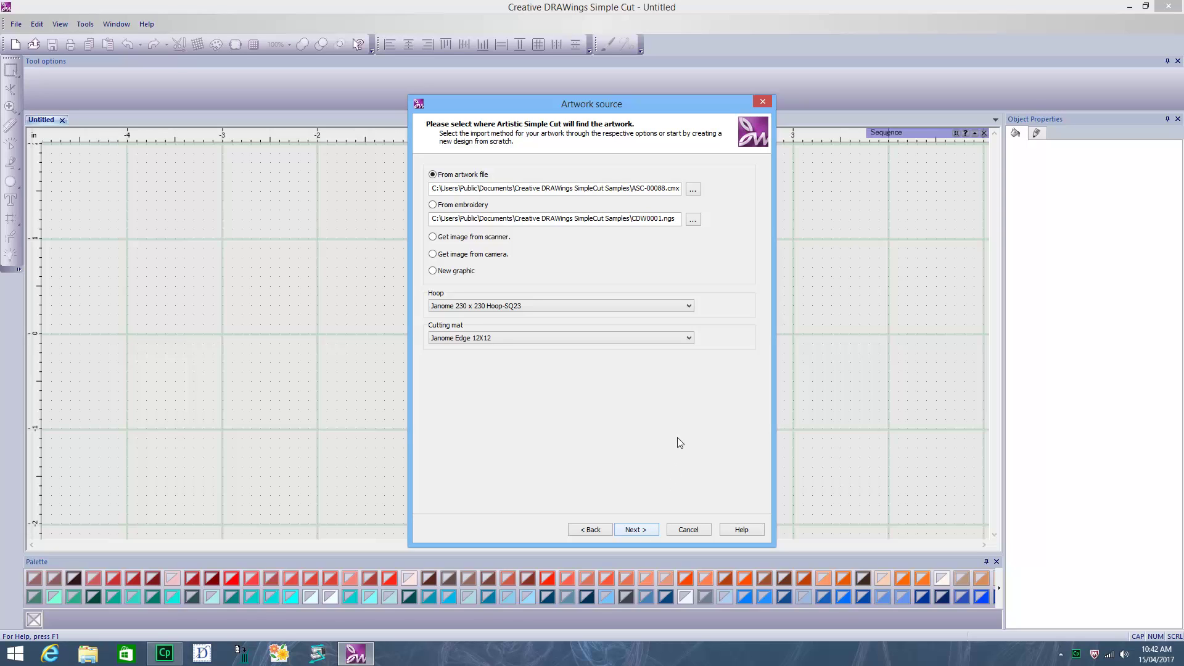
# Choose the sample file ASC-00088 from the Creative DRAWings SimpleCut Samples folder as the source artwork
pyautogui.click(692, 188)
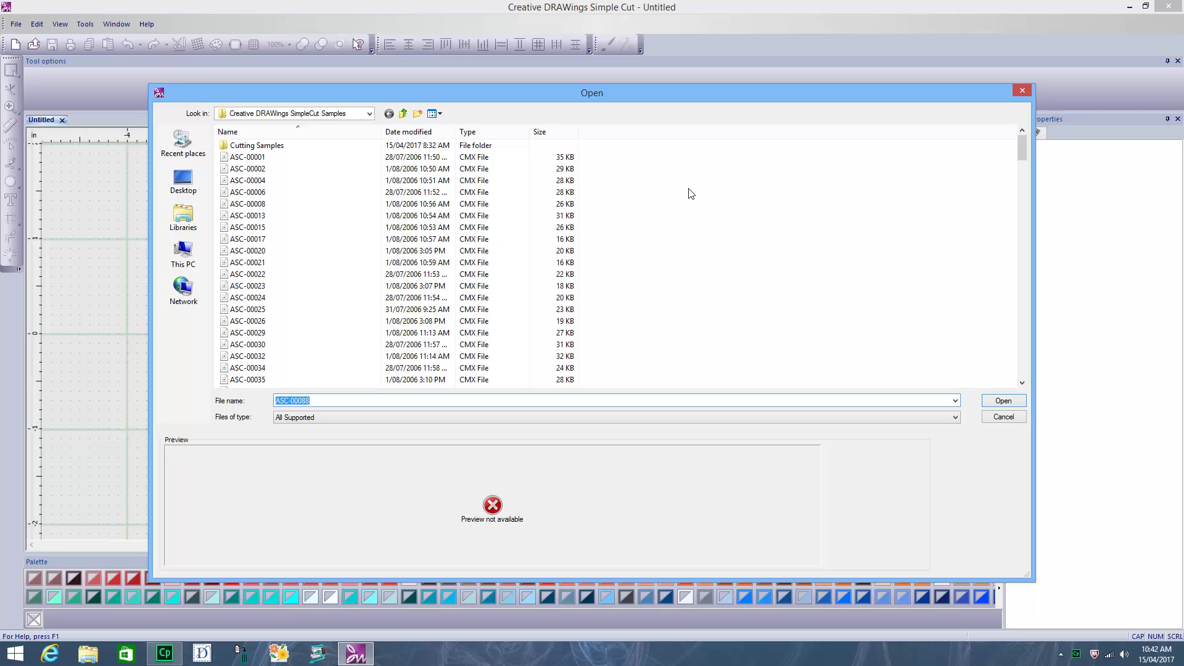
pyautogui.scroll(-15, 407, 159)
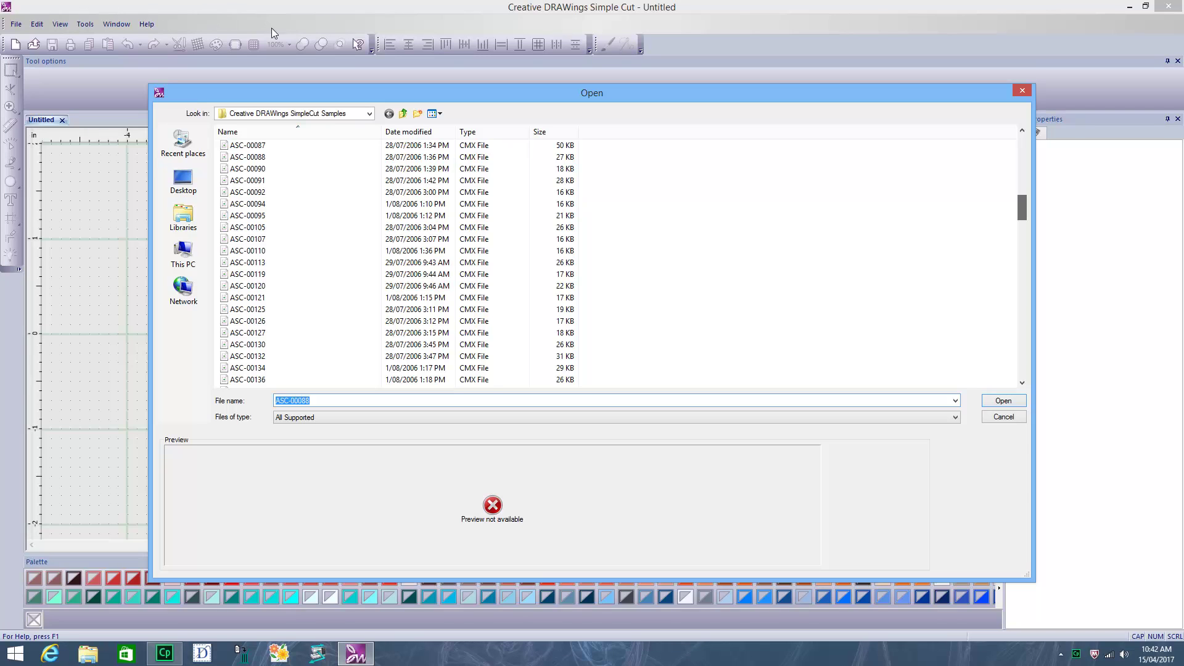
pyautogui.click(406, 158)
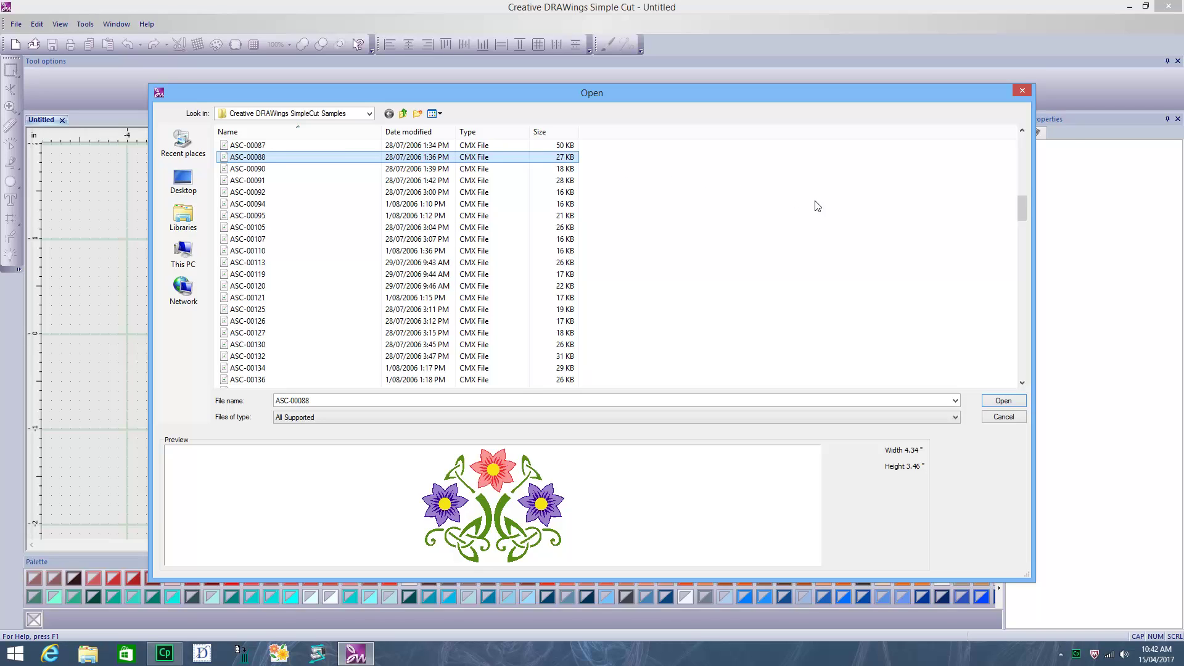
pyautogui.click(1016, 399)
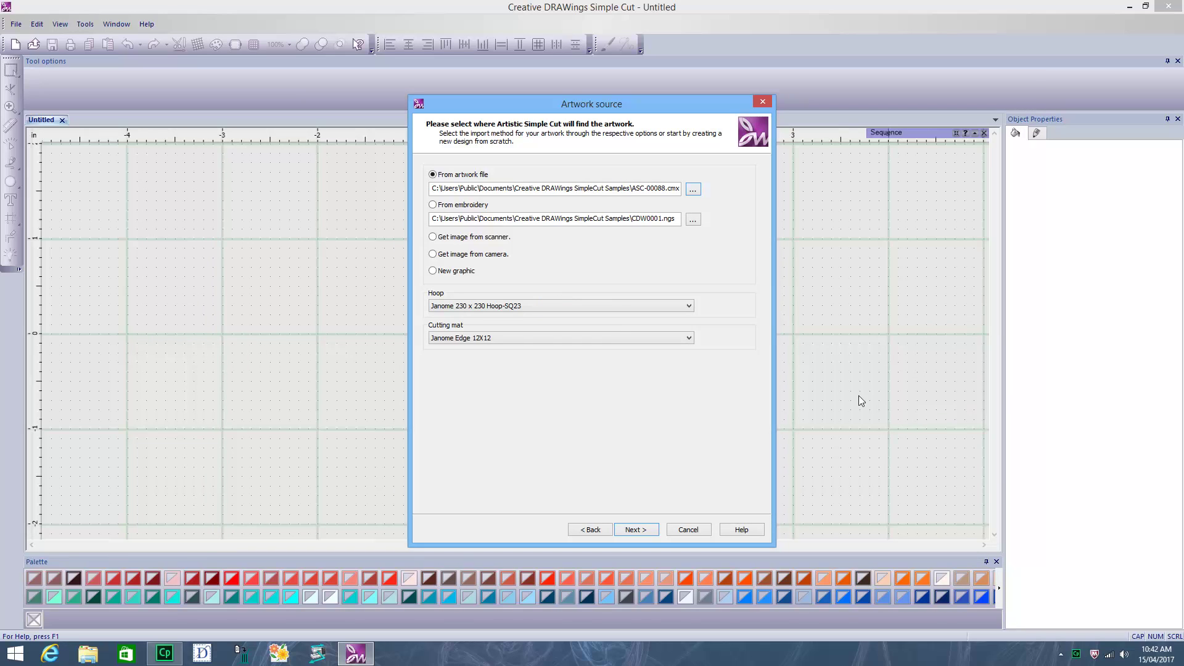
# Set the hoop to Janome 230 x 230 Hoop-SQ23 and finish creating the design with all six thread colors kept
pyautogui.click(551, 305)
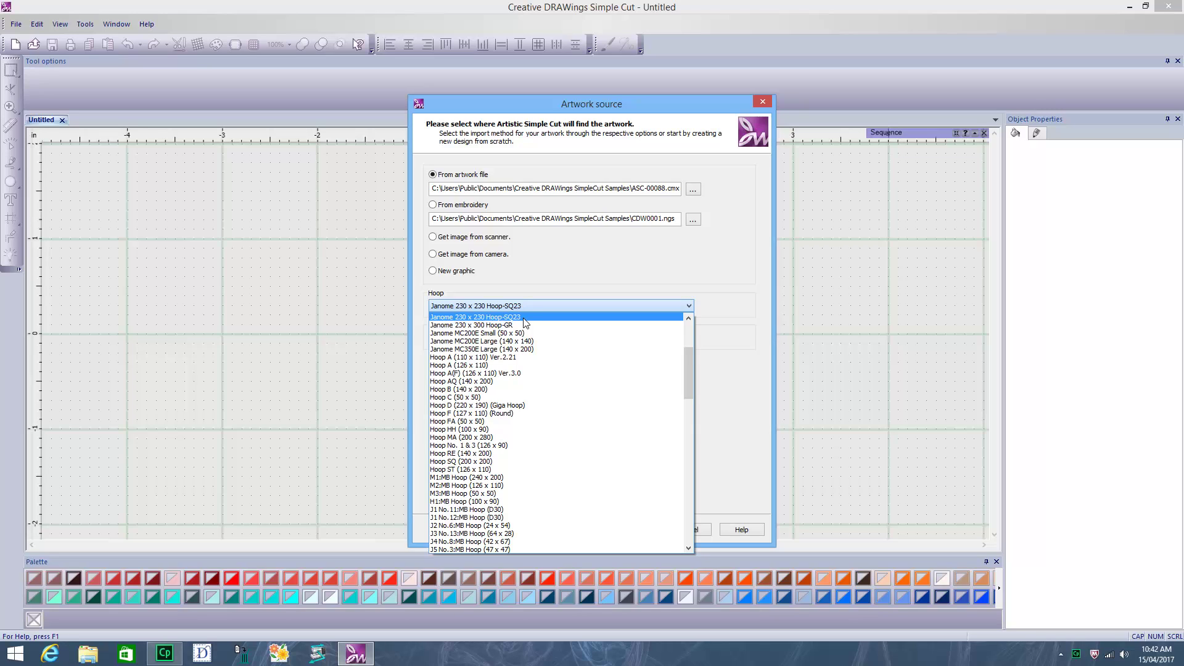
pyautogui.click(524, 318)
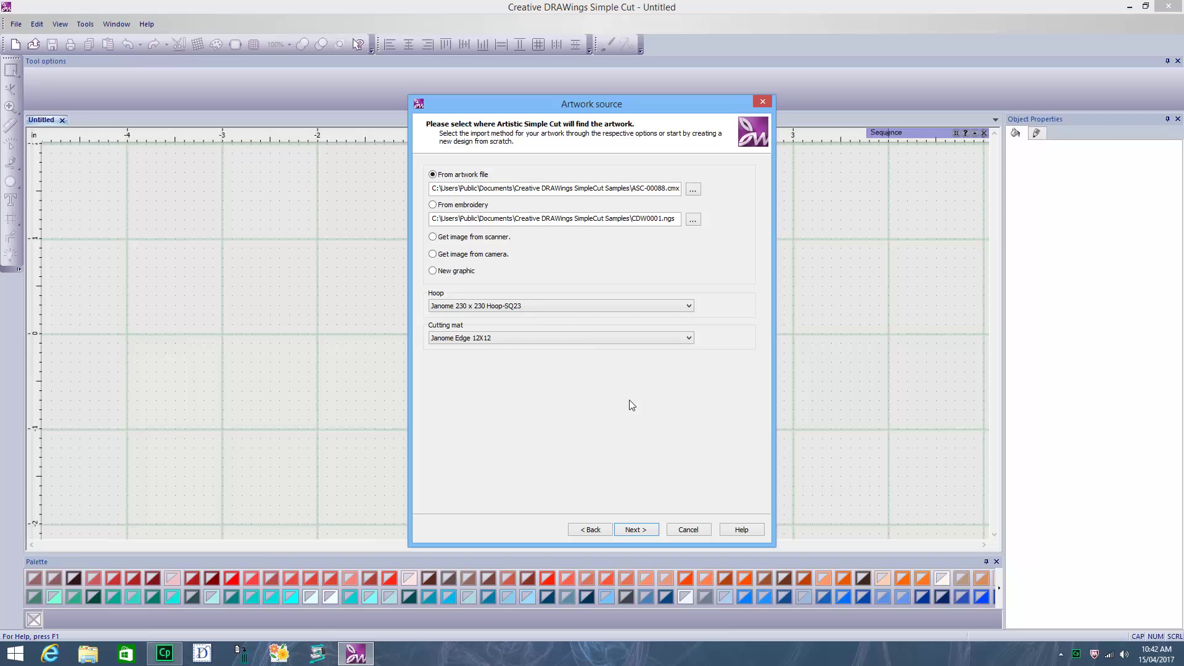
pyautogui.click(647, 530)
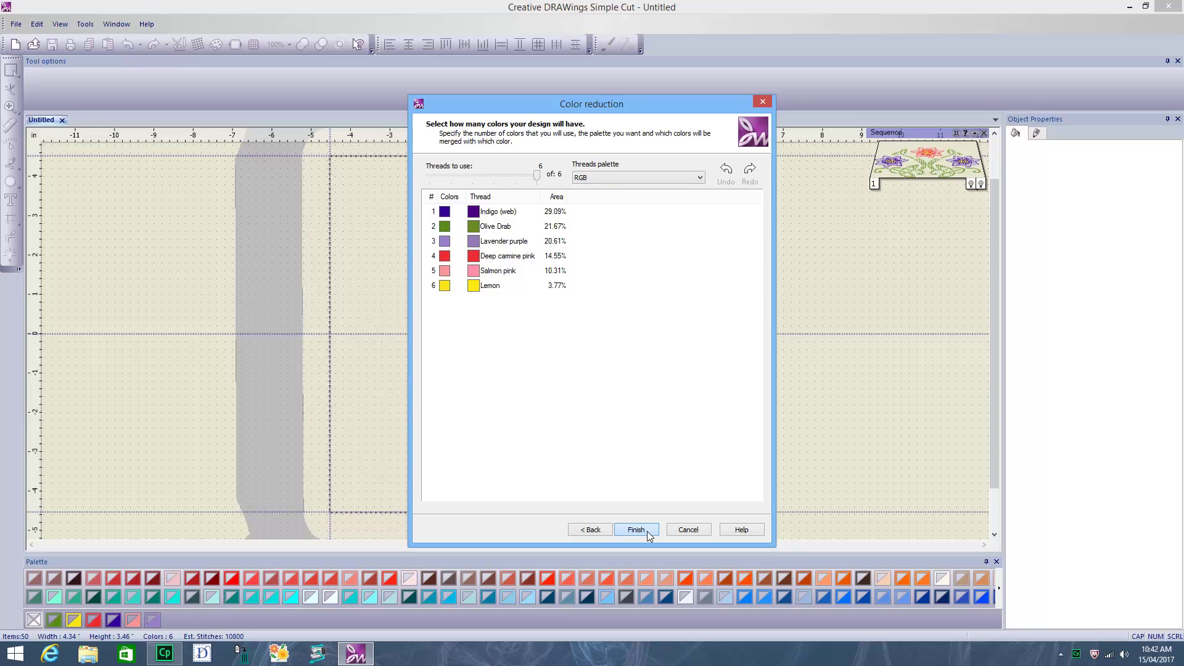
pyautogui.click(636, 530)
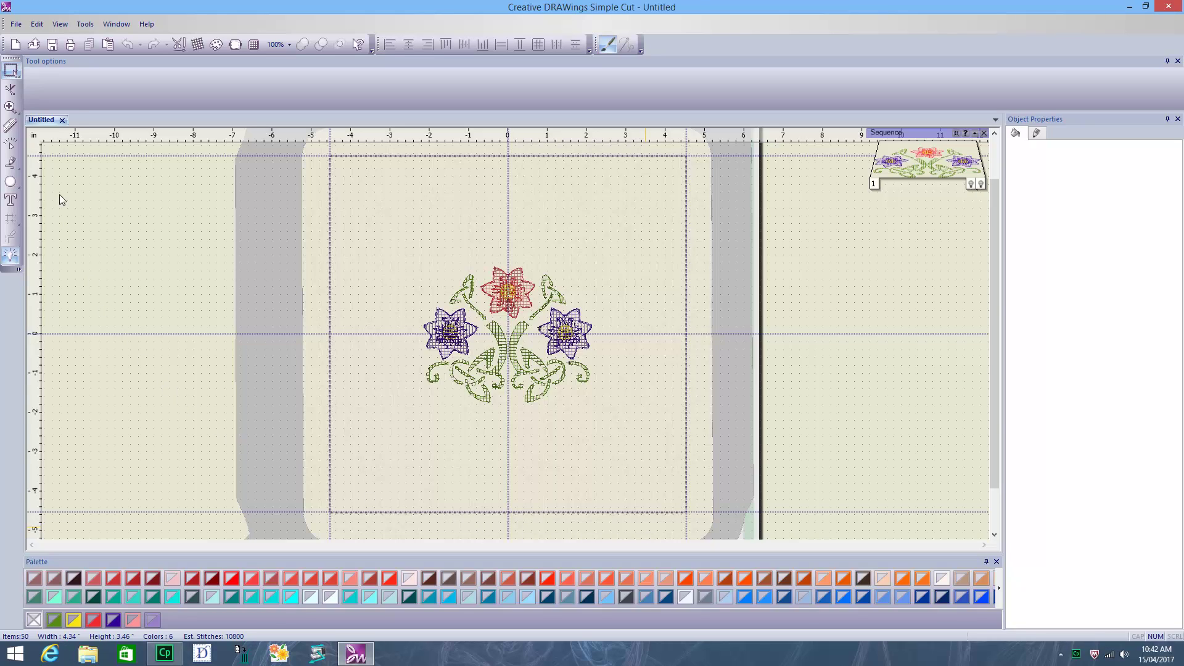
# Scale the entire floral design proportionally to 200% and deselect it
pyautogui.click(38, 24)
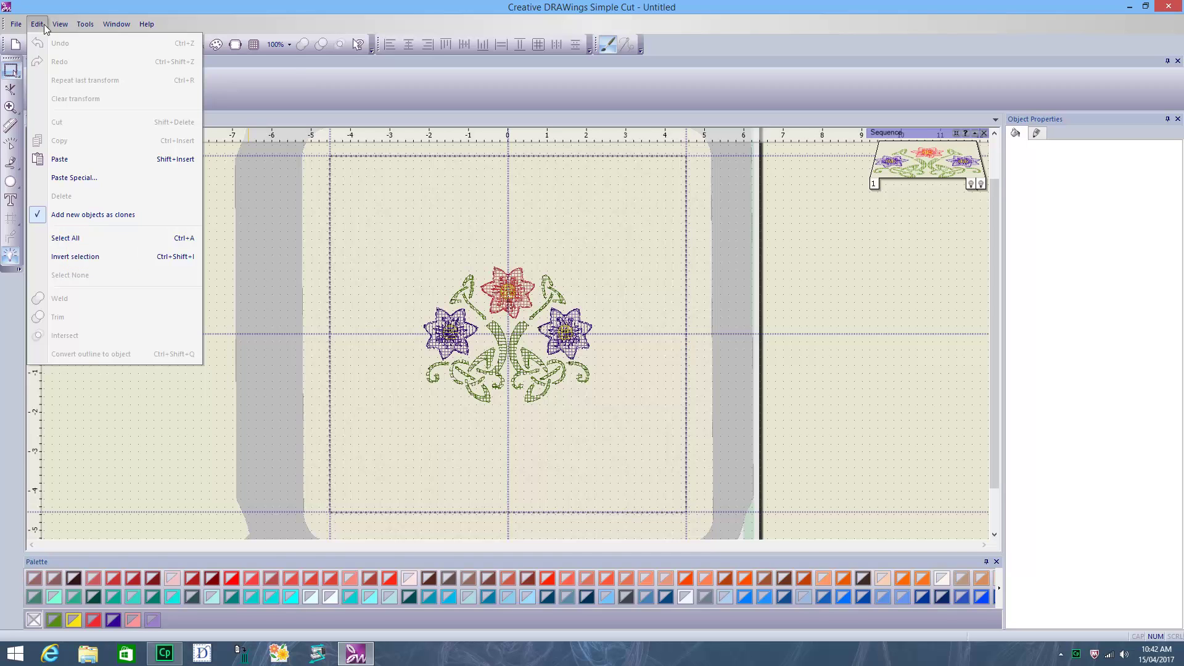
pyautogui.click(75, 237)
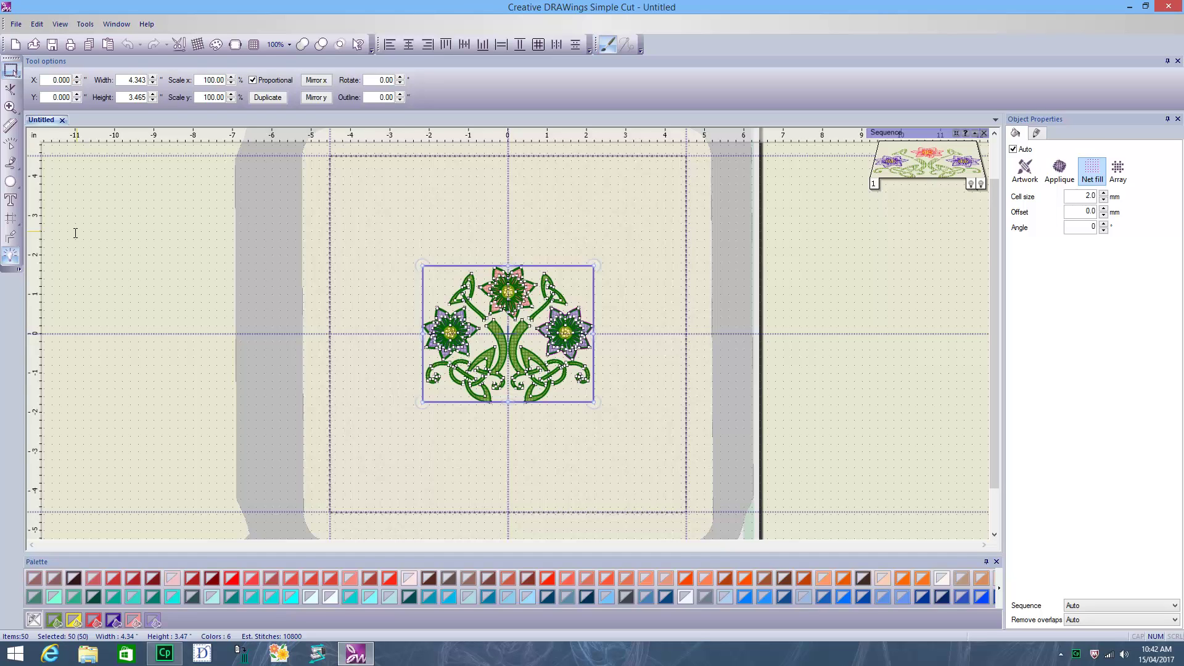
pyautogui.doubleClick(207, 81)
pyautogui.write('200')
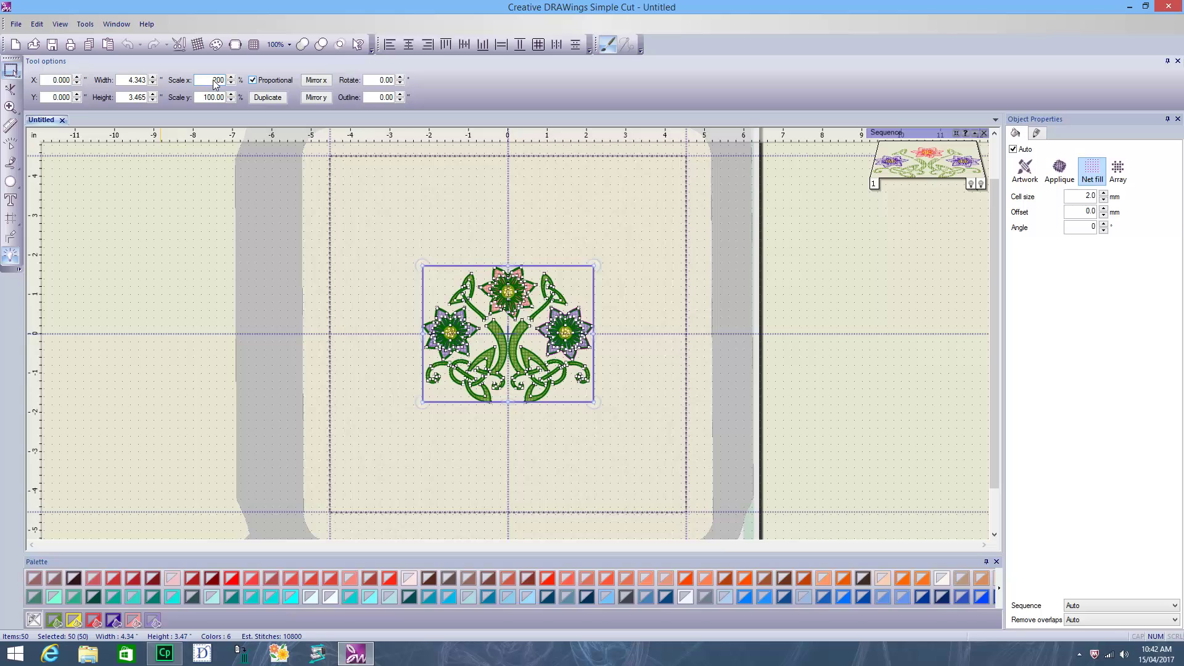
pyautogui.press('Return')
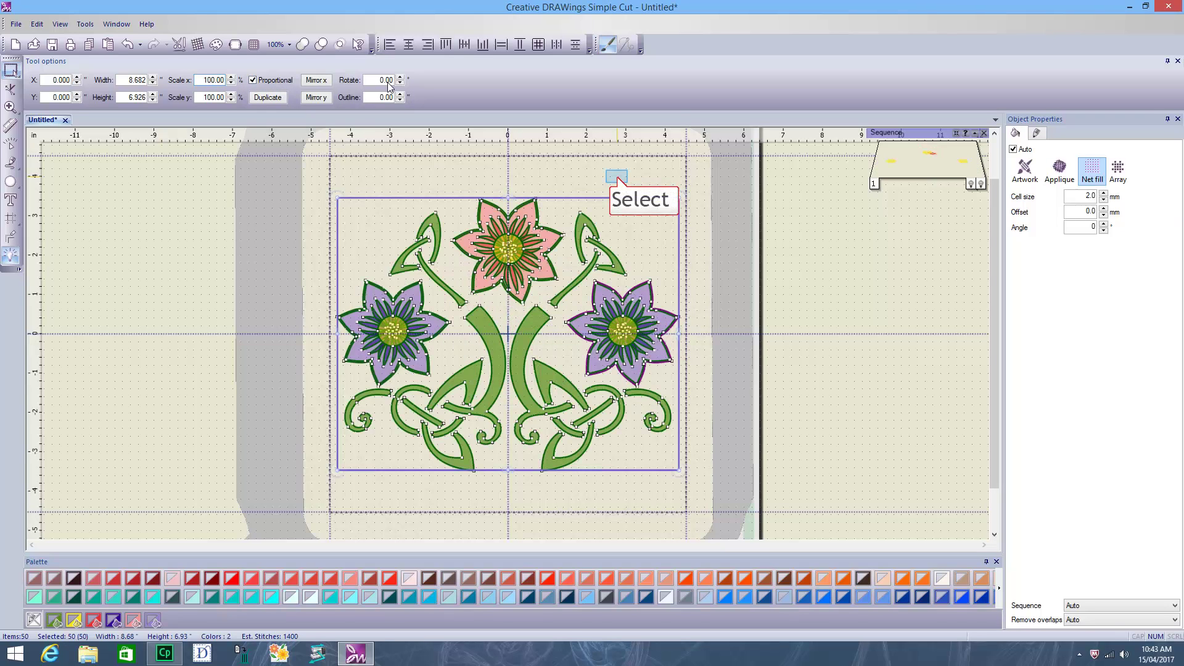
pyautogui.click(617, 176)
# Delete all the red inner petal streaks around the yellow centre of the pink flower
pyautogui.scroll(3, 527, 293)
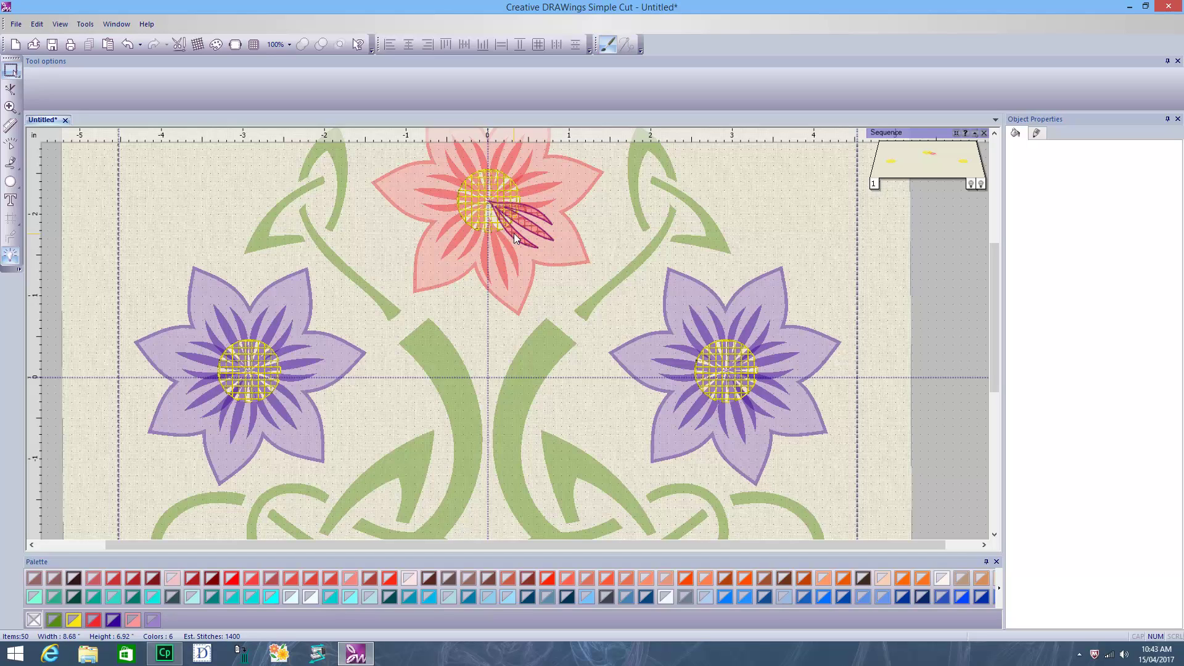
pyautogui.keyDown('ctrl'); pyautogui.click(513, 234); pyautogui.keyUp('ctrl')
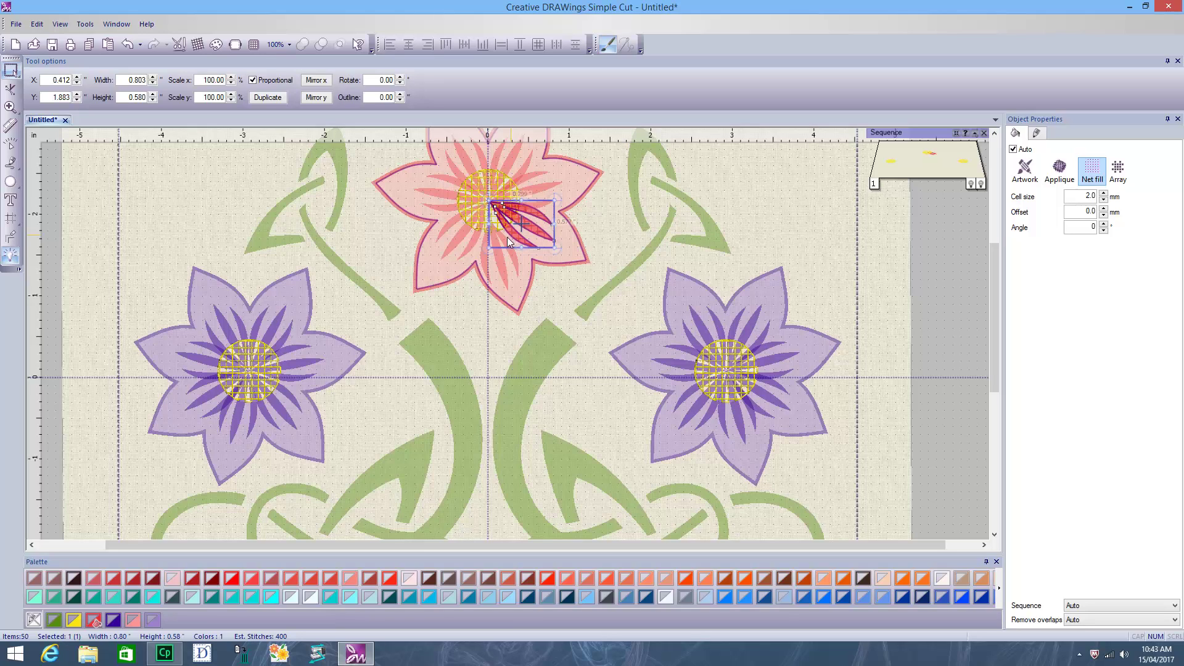
pyautogui.keyDown('ctrl'); pyautogui.click(503, 270); pyautogui.keyUp('ctrl')
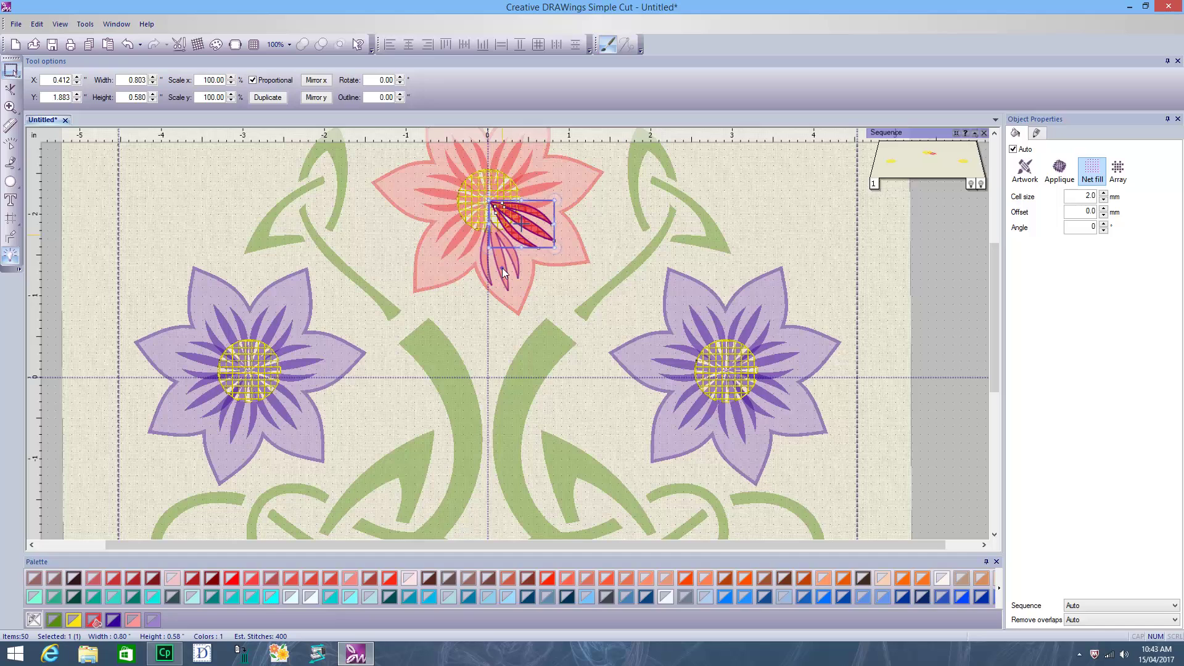
pyautogui.keyDown('ctrl'); pyautogui.click(457, 249); pyautogui.keyUp('ctrl')
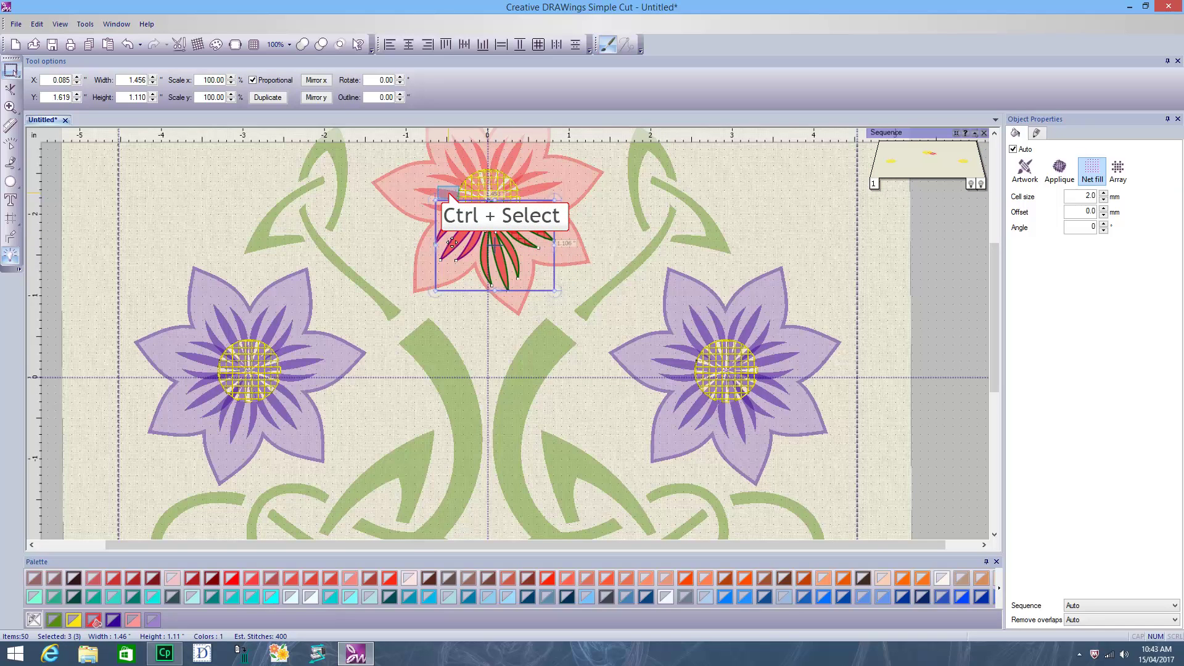
pyautogui.keyDown('ctrl'); pyautogui.click(449, 193); pyautogui.keyUp('ctrl')
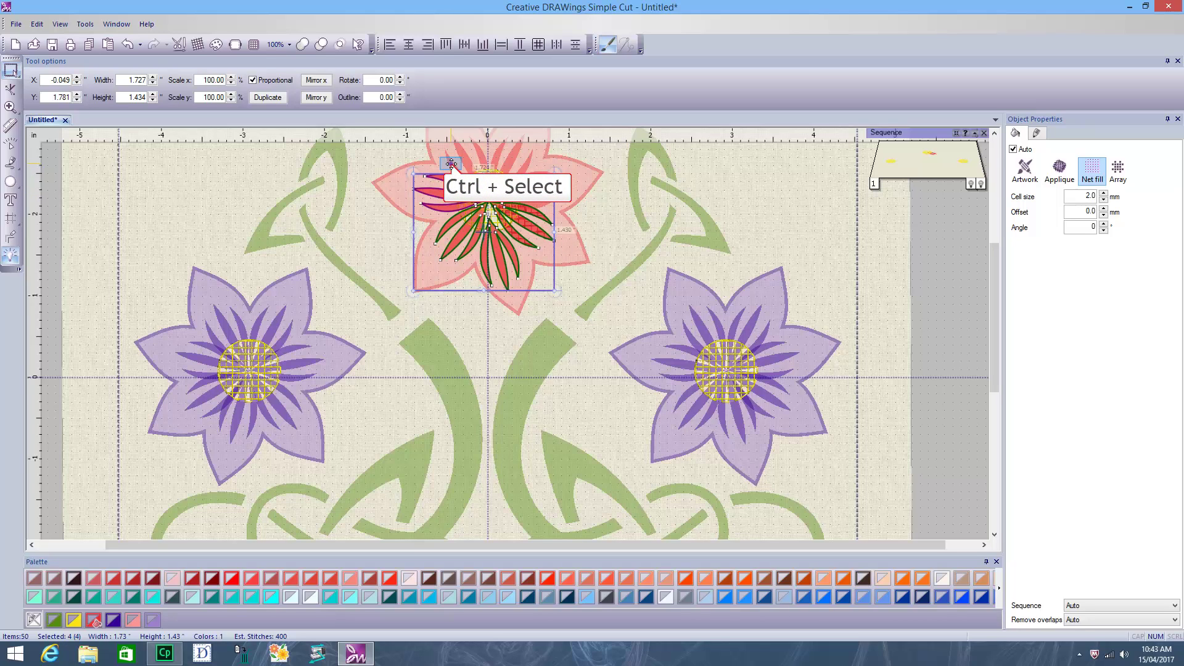
pyautogui.keyDown('ctrl'); pyautogui.click(450, 164); pyautogui.keyUp('ctrl')
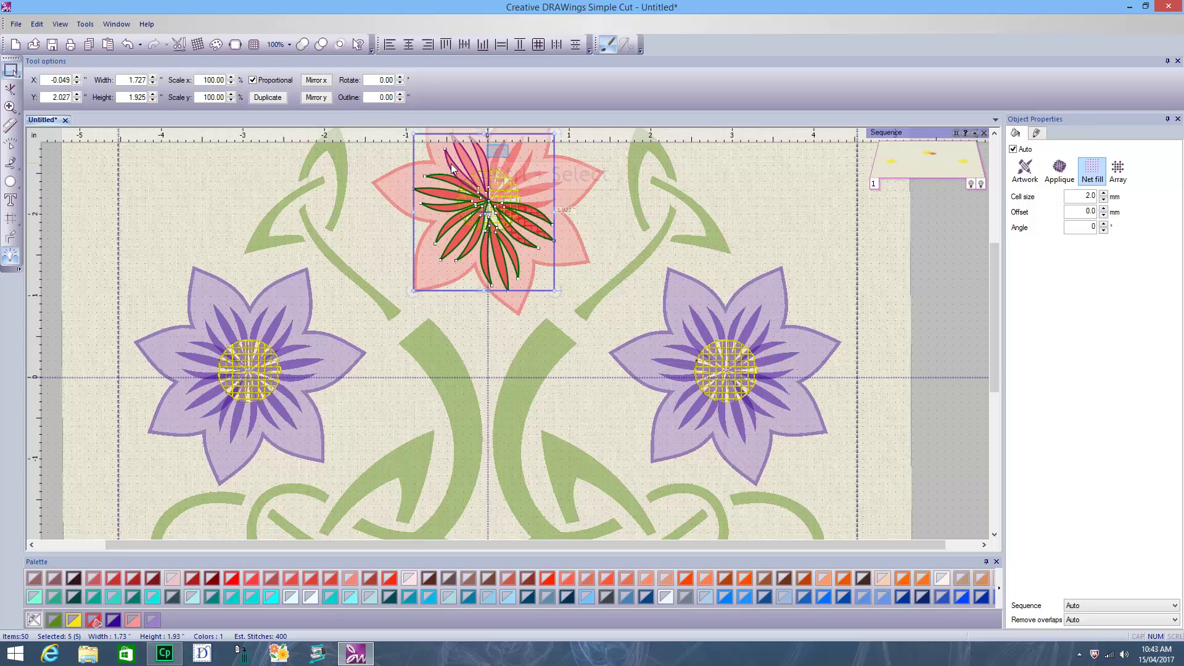
pyautogui.keyDown('ctrl'); pyautogui.click(497, 151); pyautogui.keyUp('ctrl')
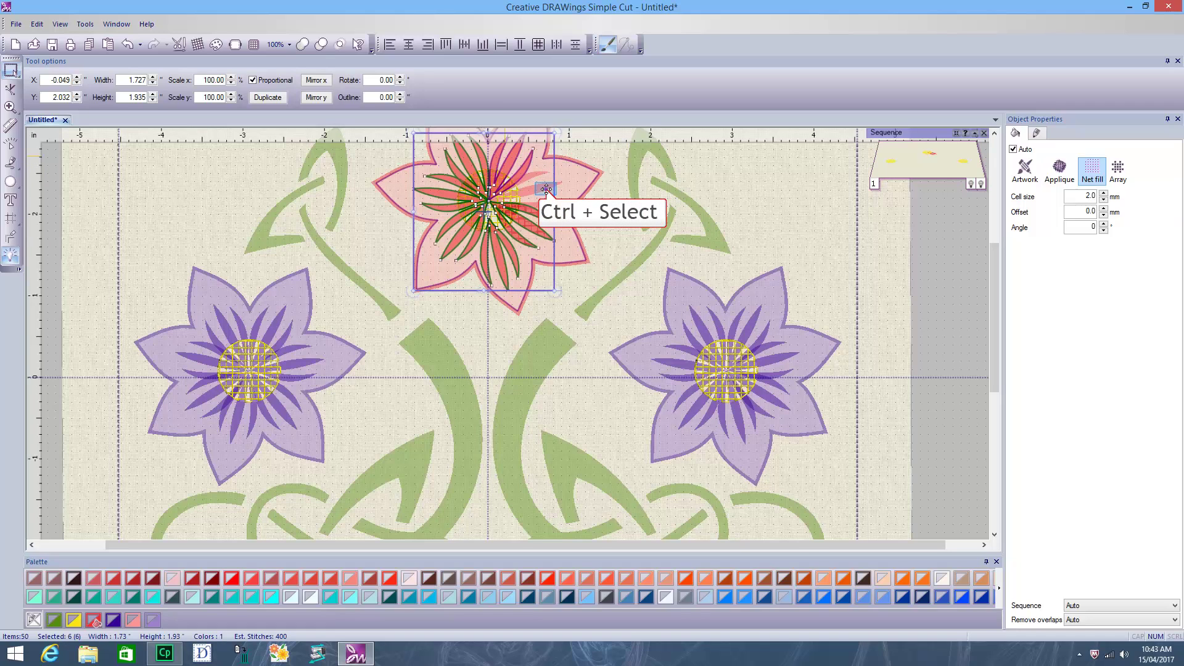
pyautogui.keyDown('ctrl'); pyautogui.click(546, 188); pyautogui.keyUp('ctrl')
pyautogui.keyDown('ctrl'); pyautogui.click(546, 189); pyautogui.keyUp('ctrl')
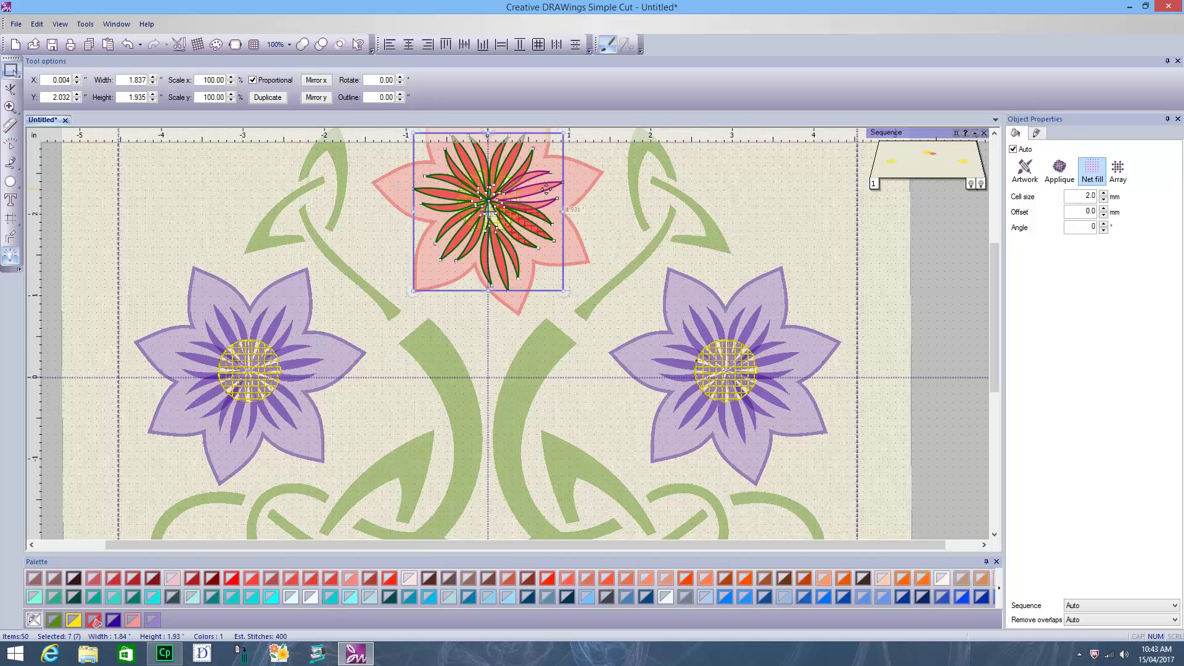
pyautogui.press('Delete')
# Delete the red outline that borders the pink flower's petals
pyautogui.scroll(3, 435, 287)
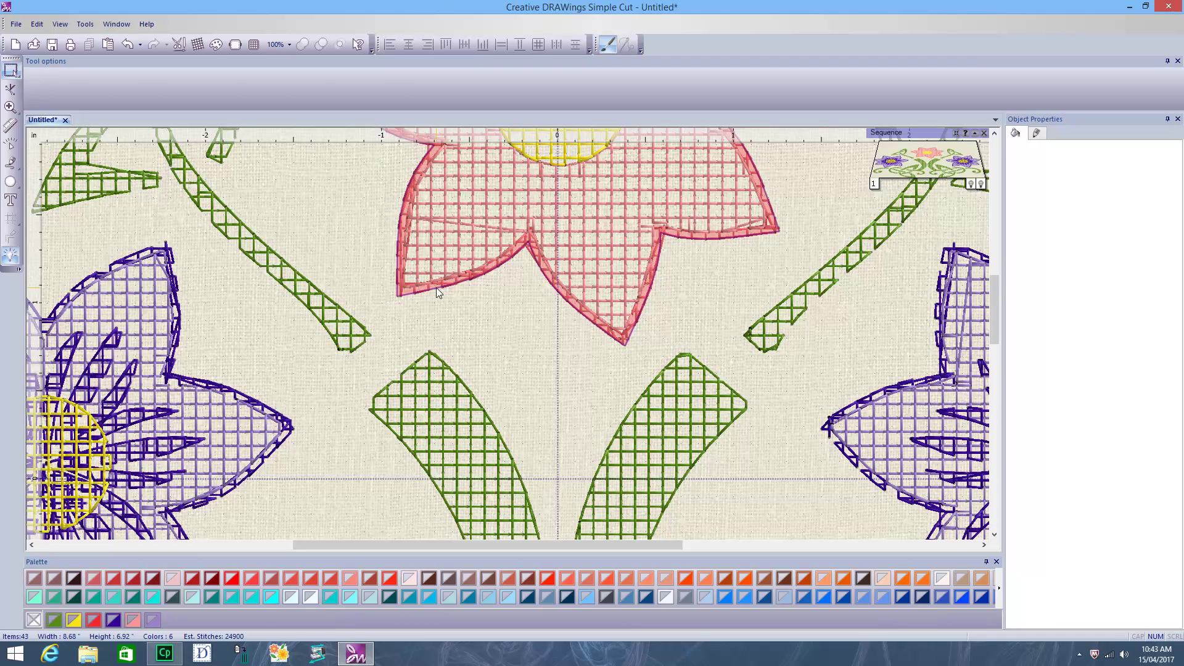
pyautogui.click(436, 289)
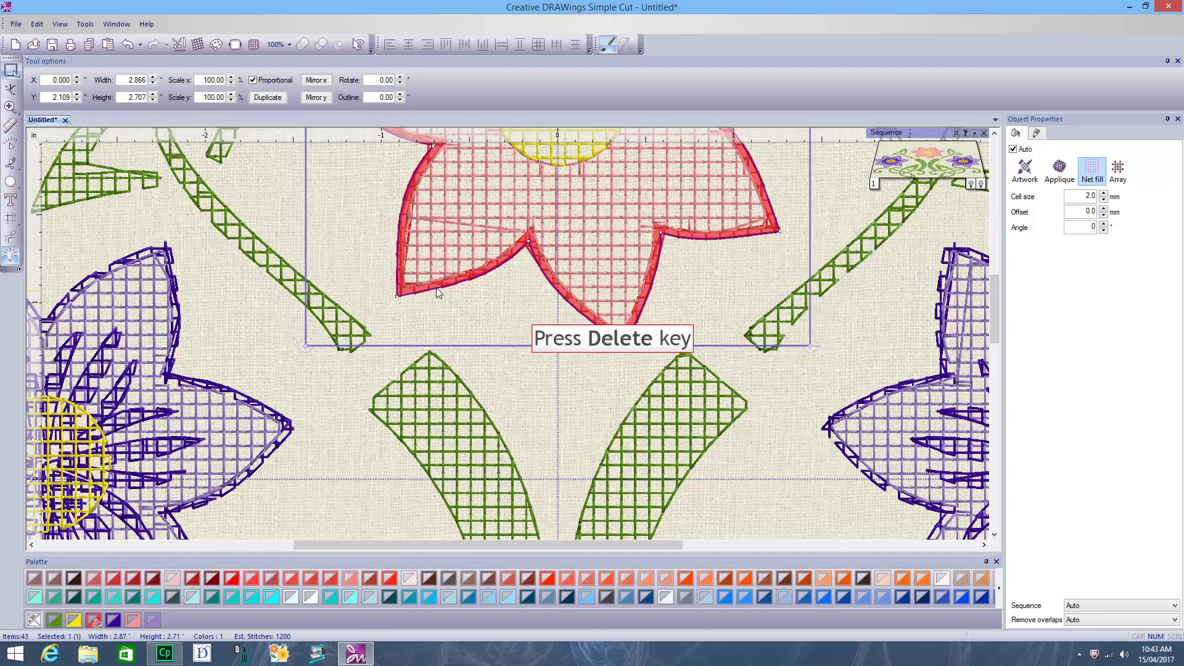
pyautogui.press('Delete')
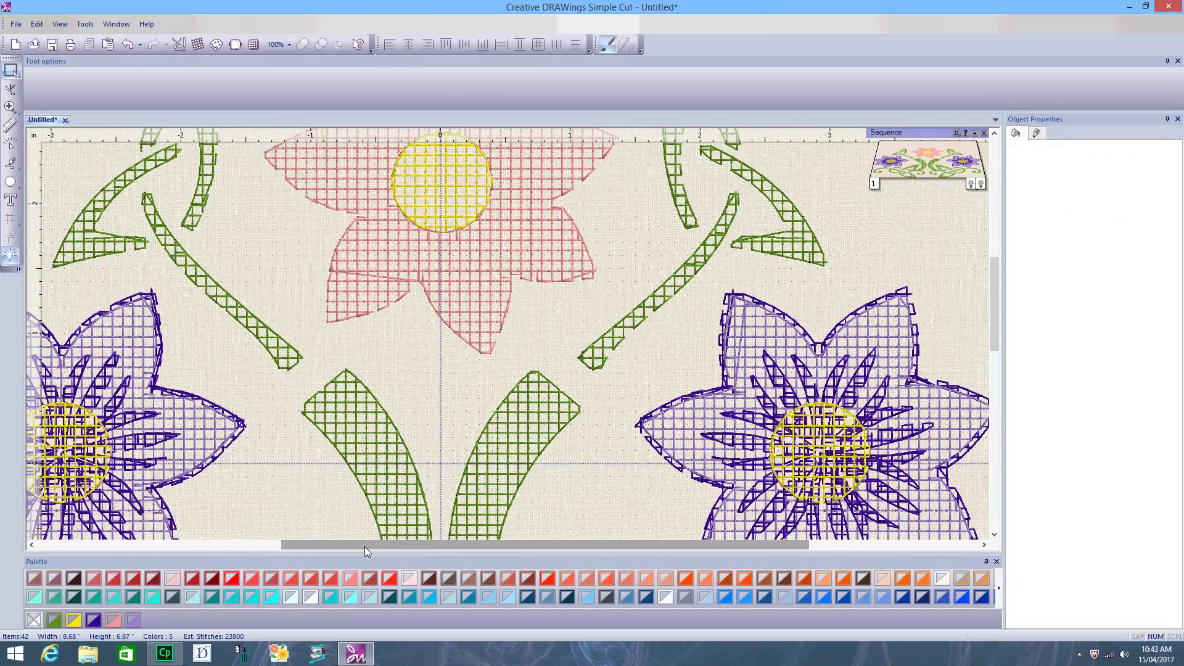
# Delete all the dark purple inner streaks and the dark purple petal outline of the left purple flower
pyautogui.click(367, 546)
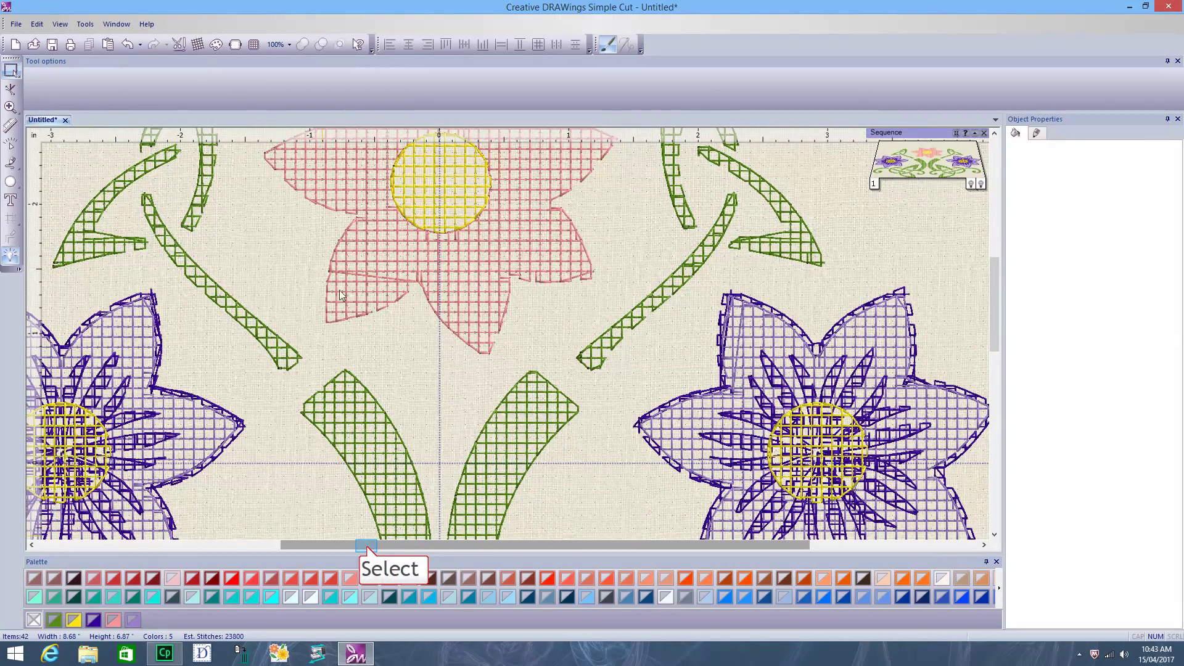
pyautogui.moveTo(367, 546); pyautogui.dragTo(268, 545)
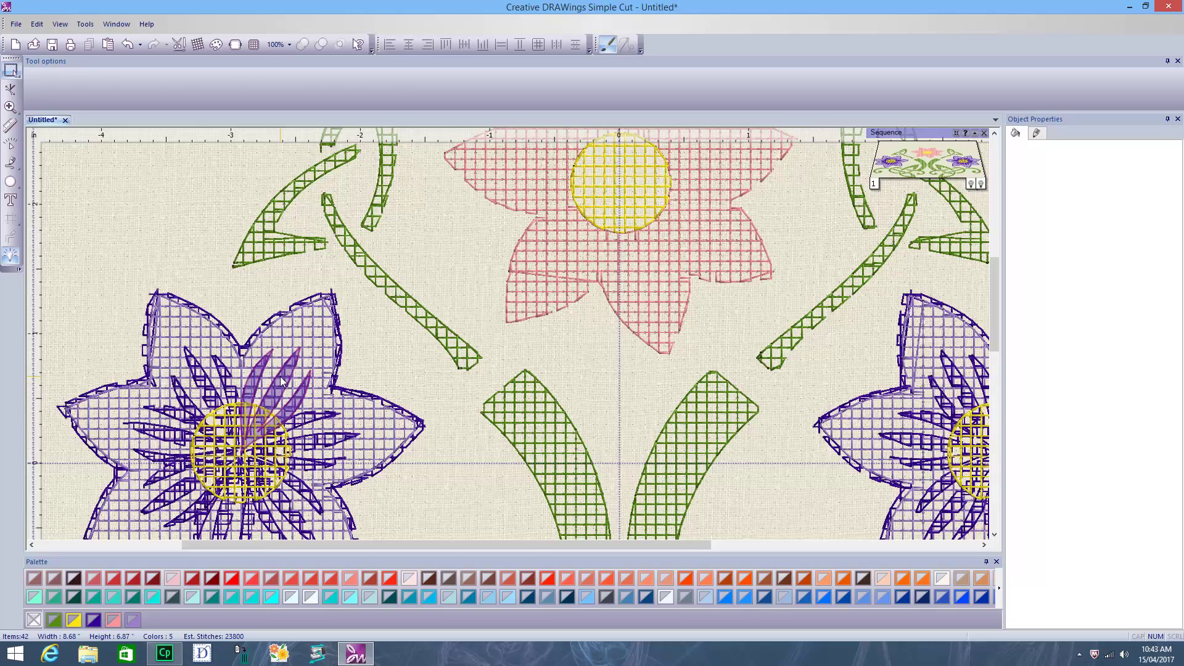
pyautogui.keyDown('ctrl'); pyautogui.click(281, 380); pyautogui.keyUp('ctrl')
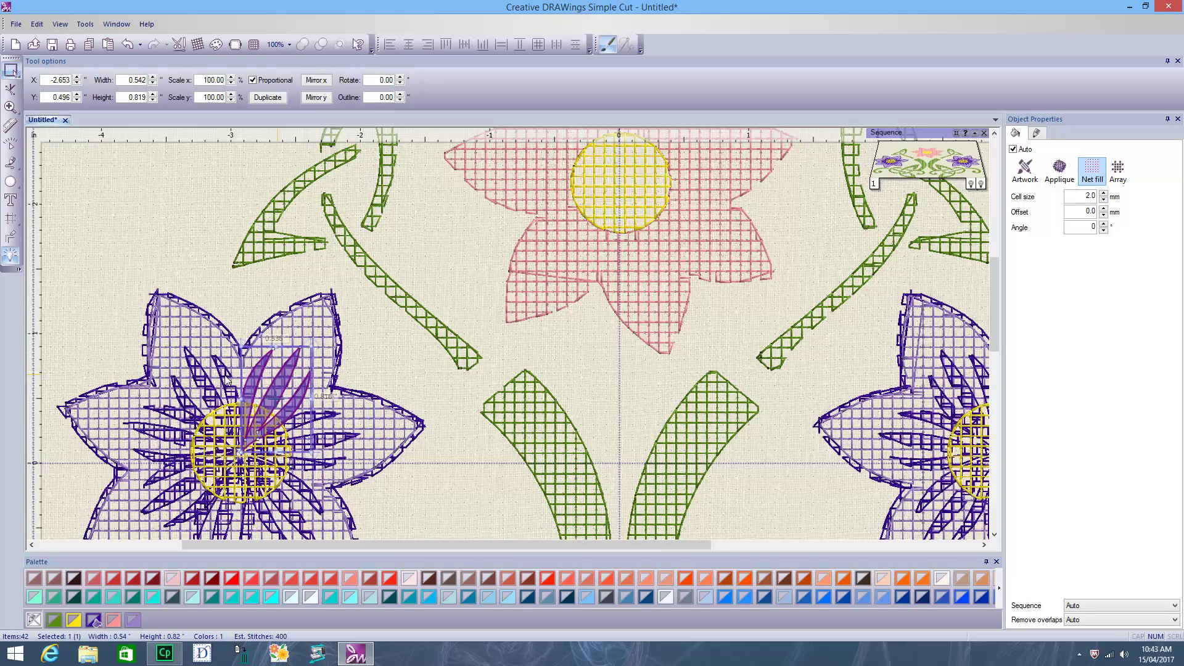
pyautogui.keyDown('ctrl'); pyautogui.click(201, 374); pyautogui.keyUp('ctrl')
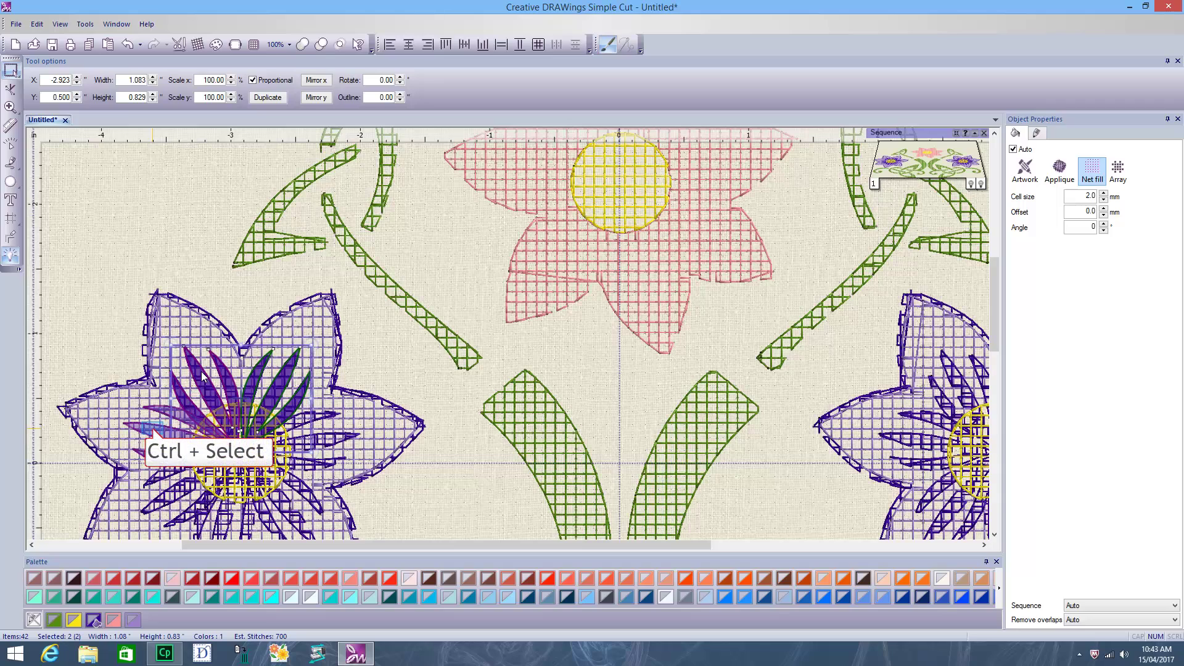
pyautogui.keyDown('ctrl'); pyautogui.click(154, 431); pyautogui.keyUp('ctrl')
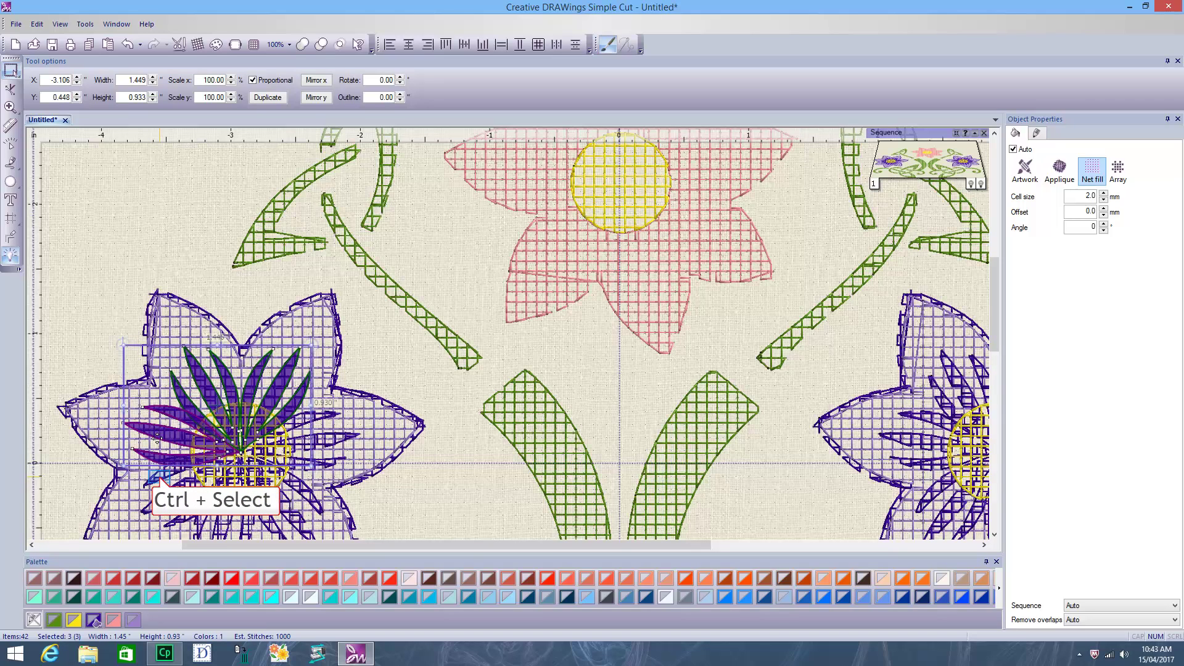
pyautogui.keyDown('ctrl'); pyautogui.click(159, 477); pyautogui.keyUp('ctrl')
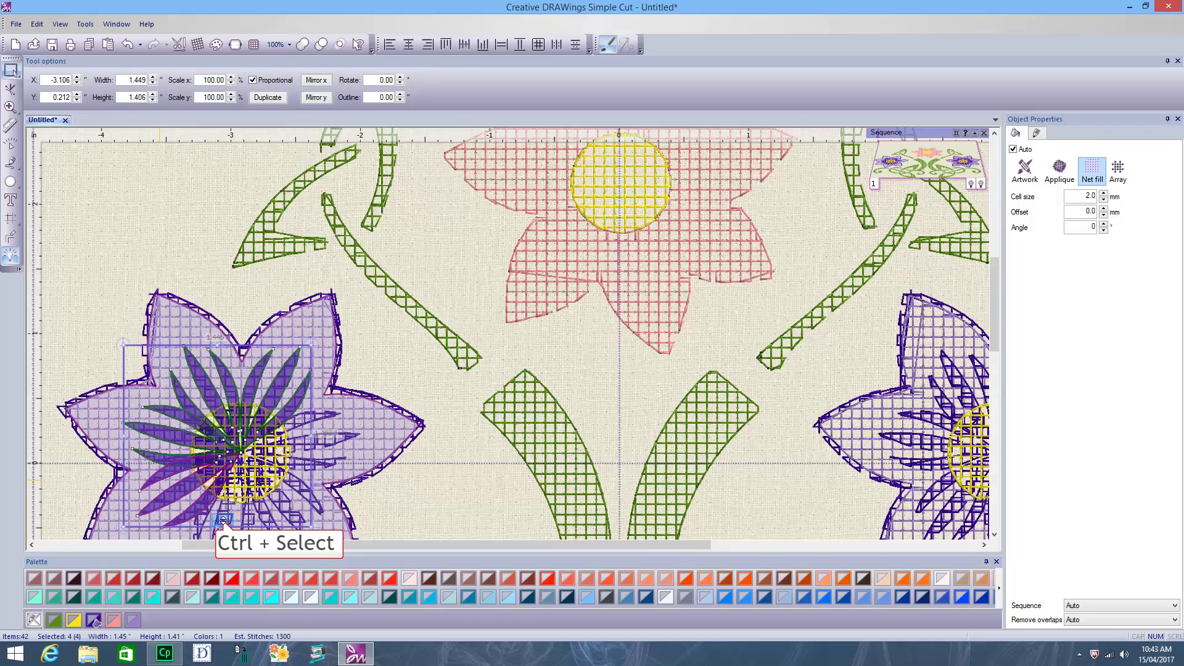
pyautogui.scroll(-1, 223, 521)
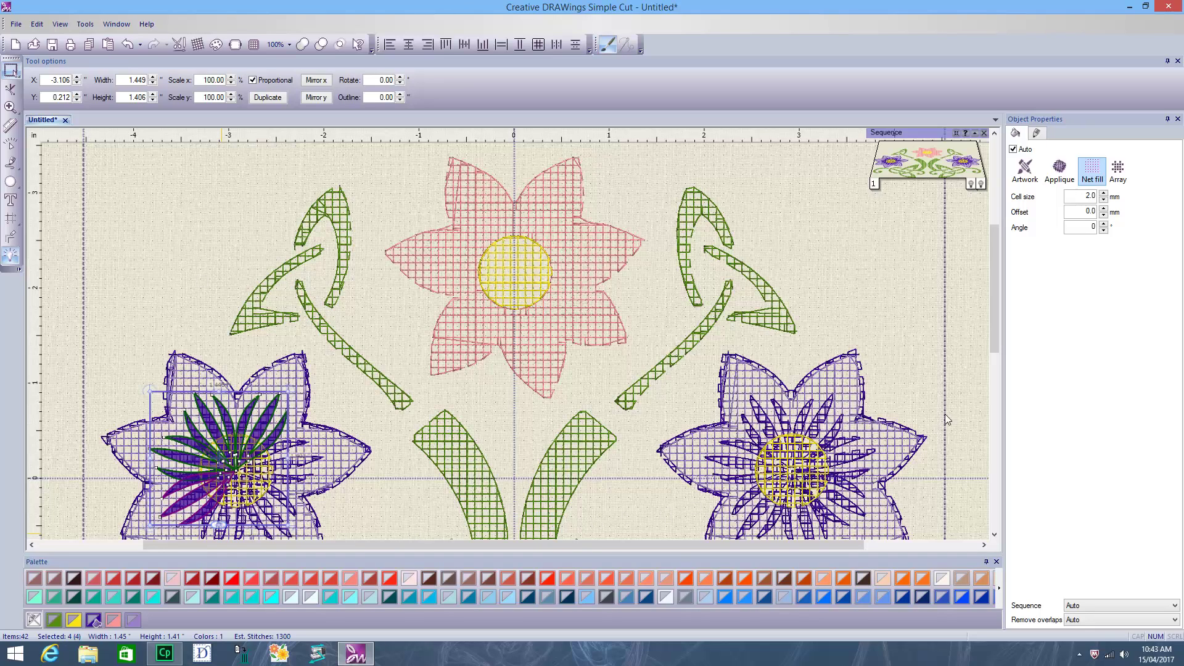
pyautogui.moveTo(997, 325); pyautogui.dragTo(998, 336)
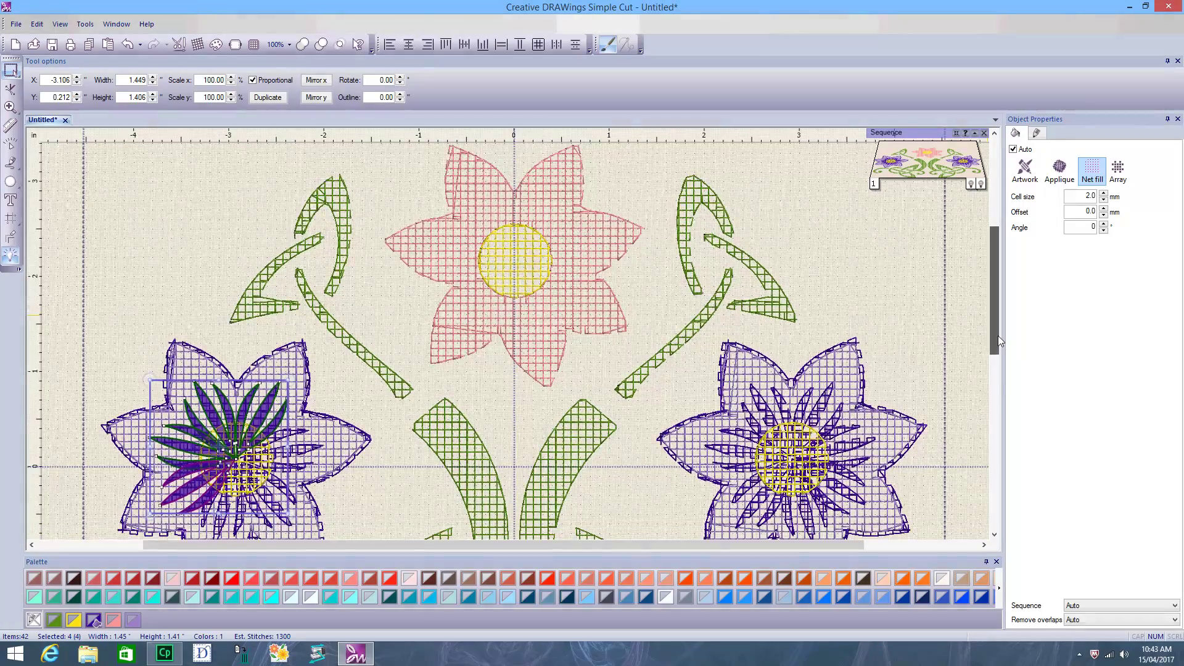
pyautogui.scroll(2, 220, 445)
pyautogui.scroll(-2, 220, 446)
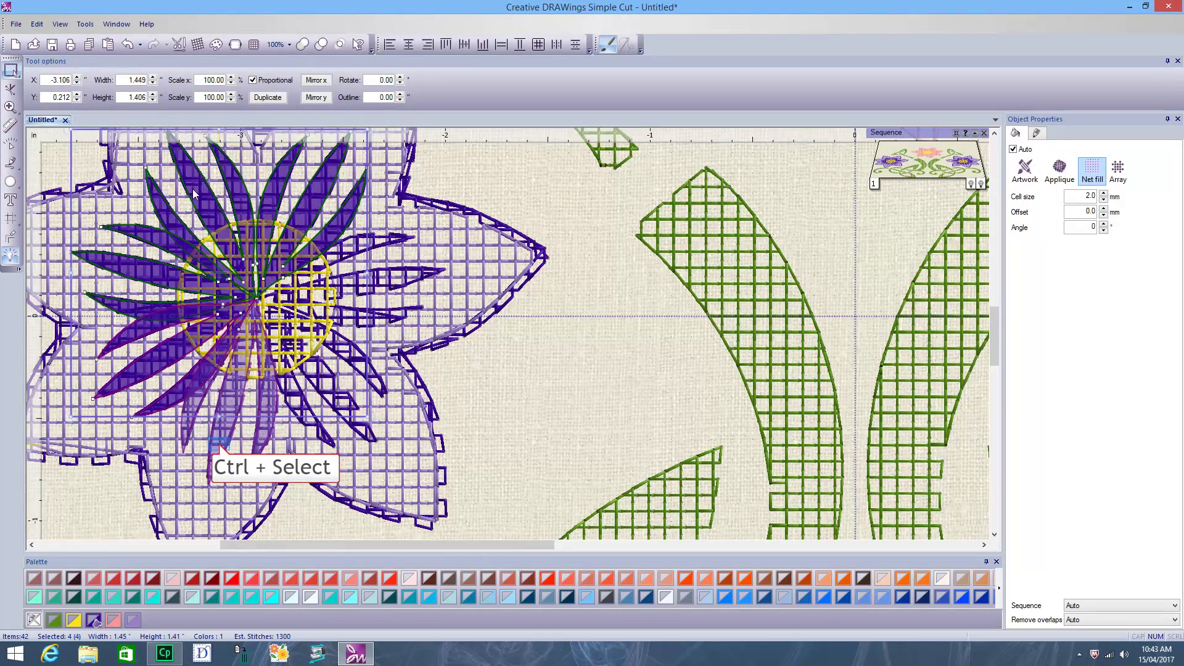
pyautogui.keyDown('ctrl'); pyautogui.click(220, 449); pyautogui.keyUp('ctrl')
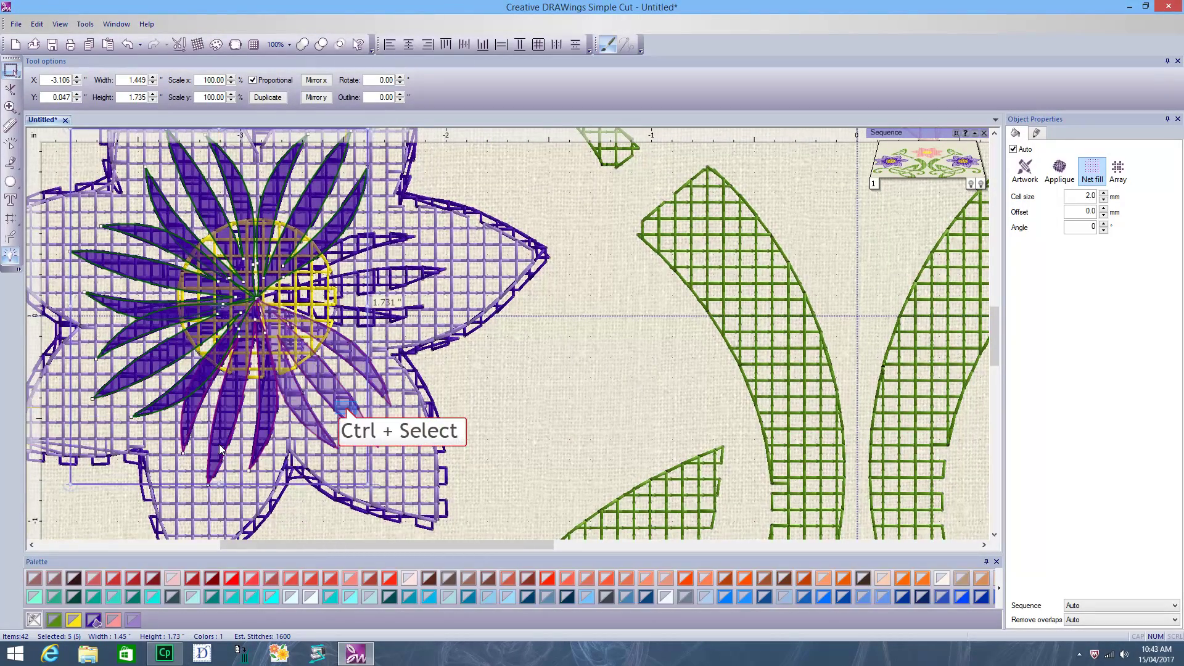
pyautogui.keyDown('ctrl'); pyautogui.click(347, 411); pyautogui.keyUp('ctrl')
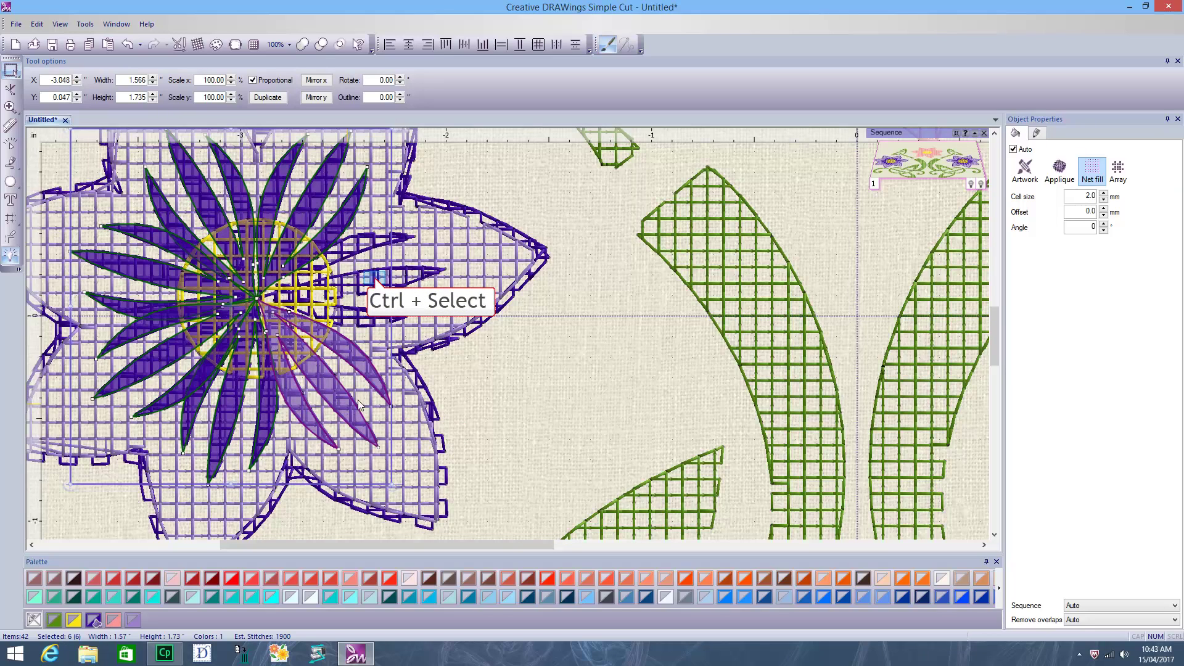
pyautogui.keyDown('ctrl'); pyautogui.click(377, 281); pyautogui.keyUp('ctrl')
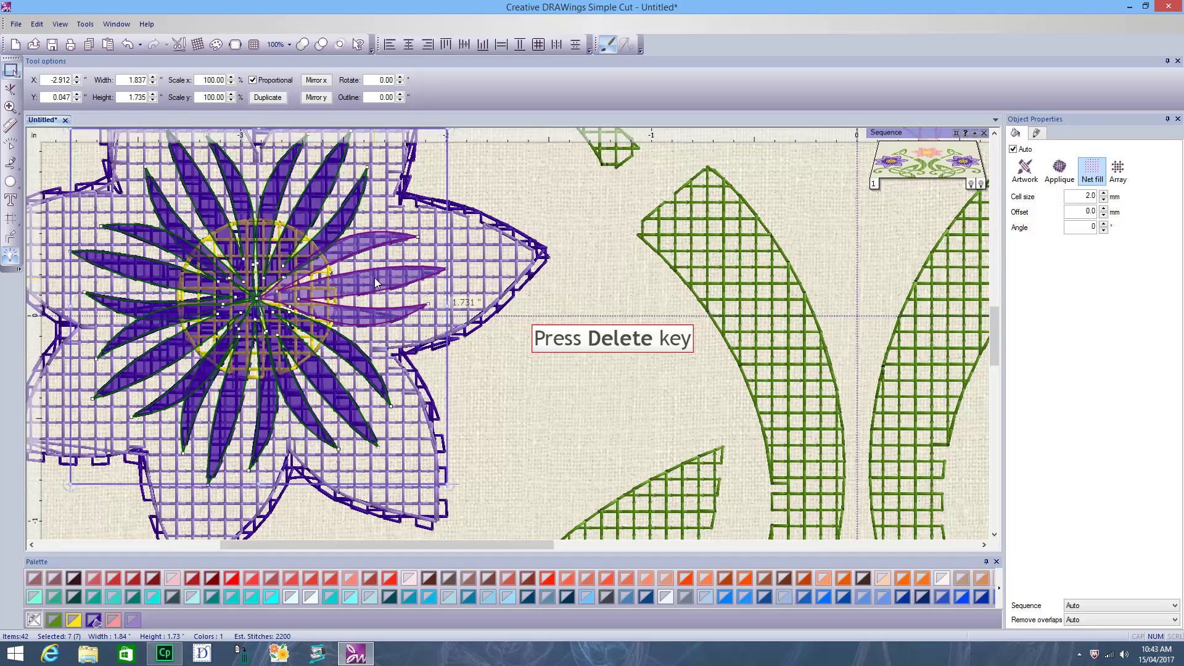
pyautogui.press('Delete')
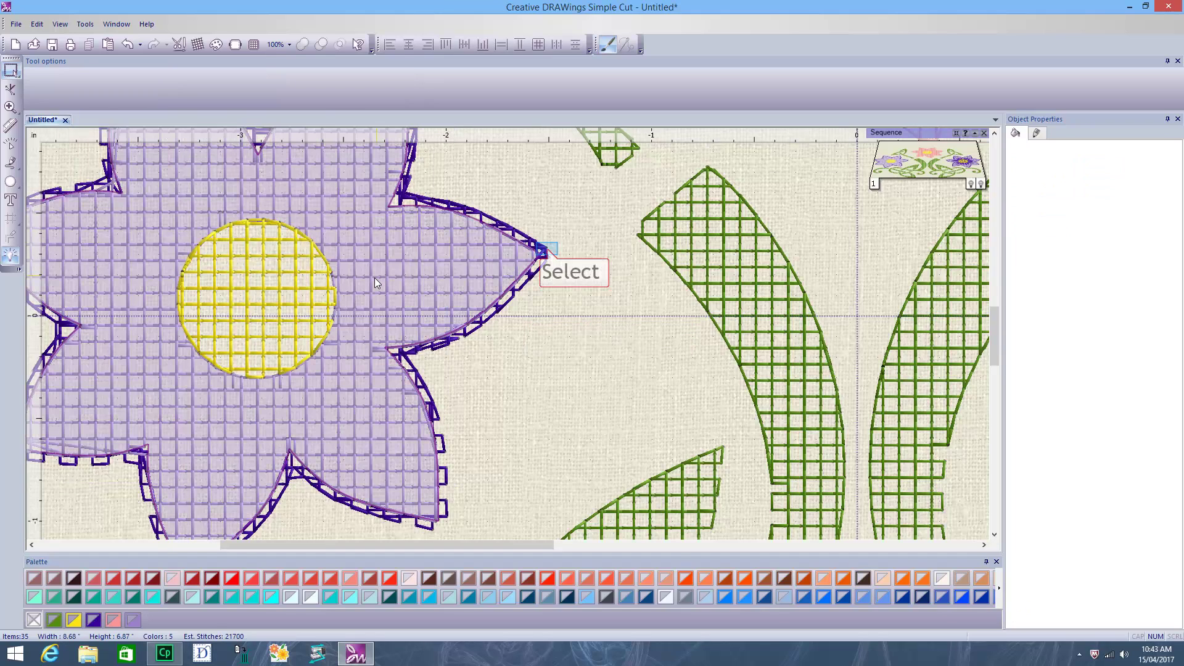
pyautogui.click(548, 253)
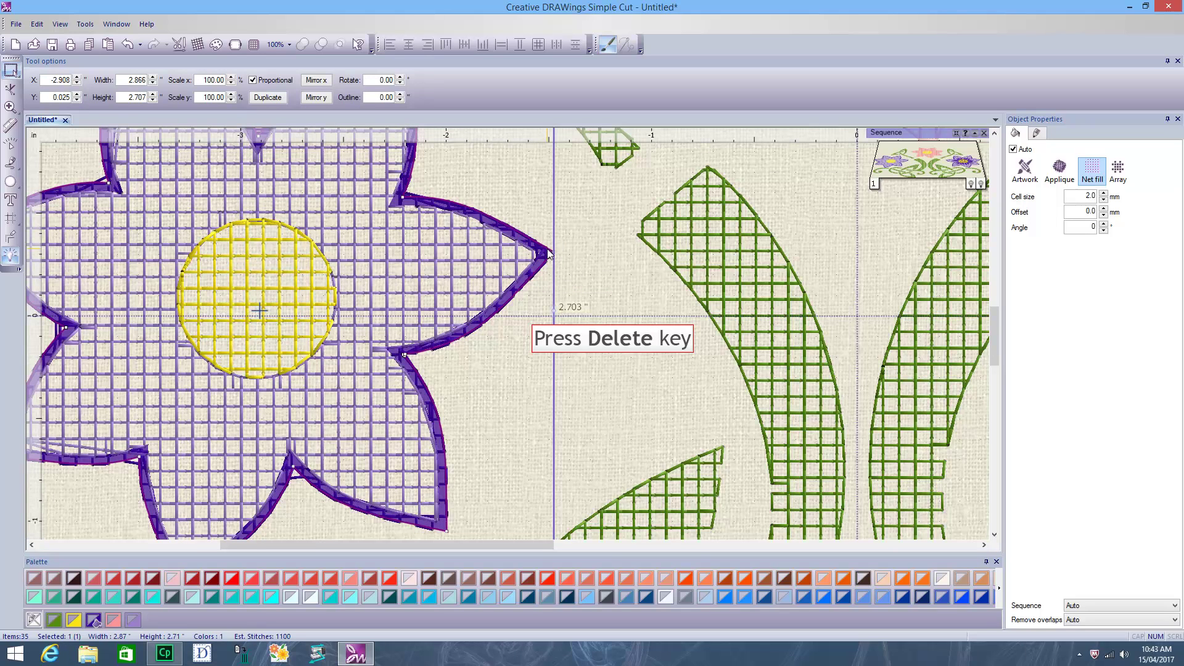
pyautogui.press('Delete')
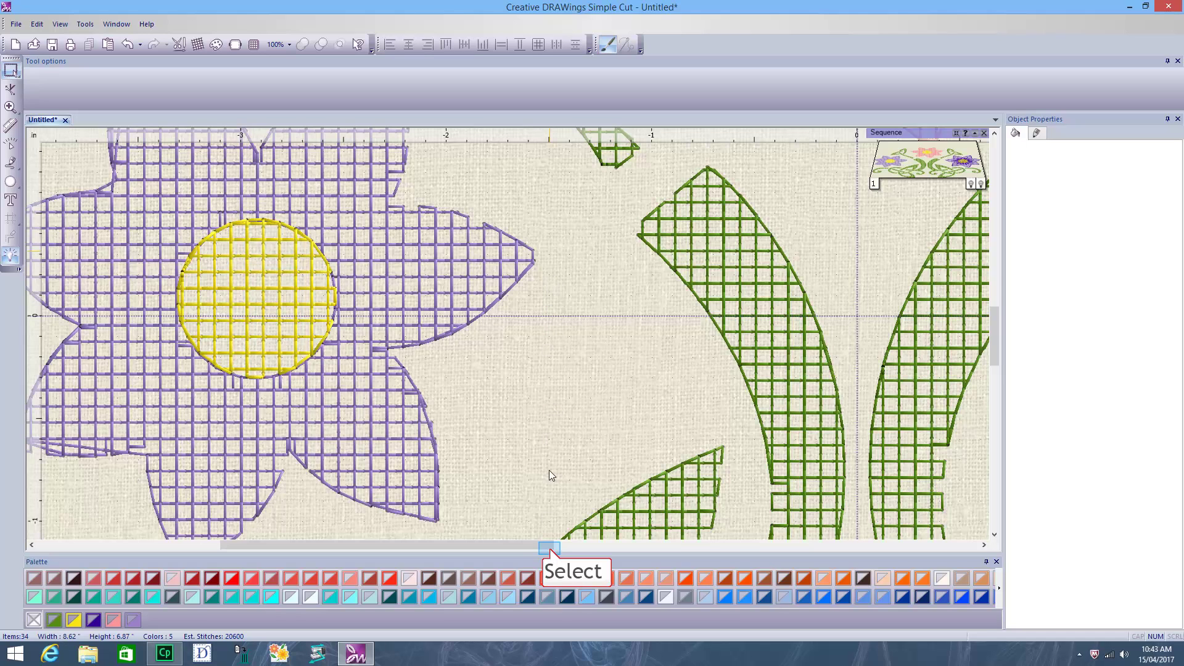
# Delete all the dark purple inner streaks and the dark purple petal outline of the right purple flower
pyautogui.click(551, 549)
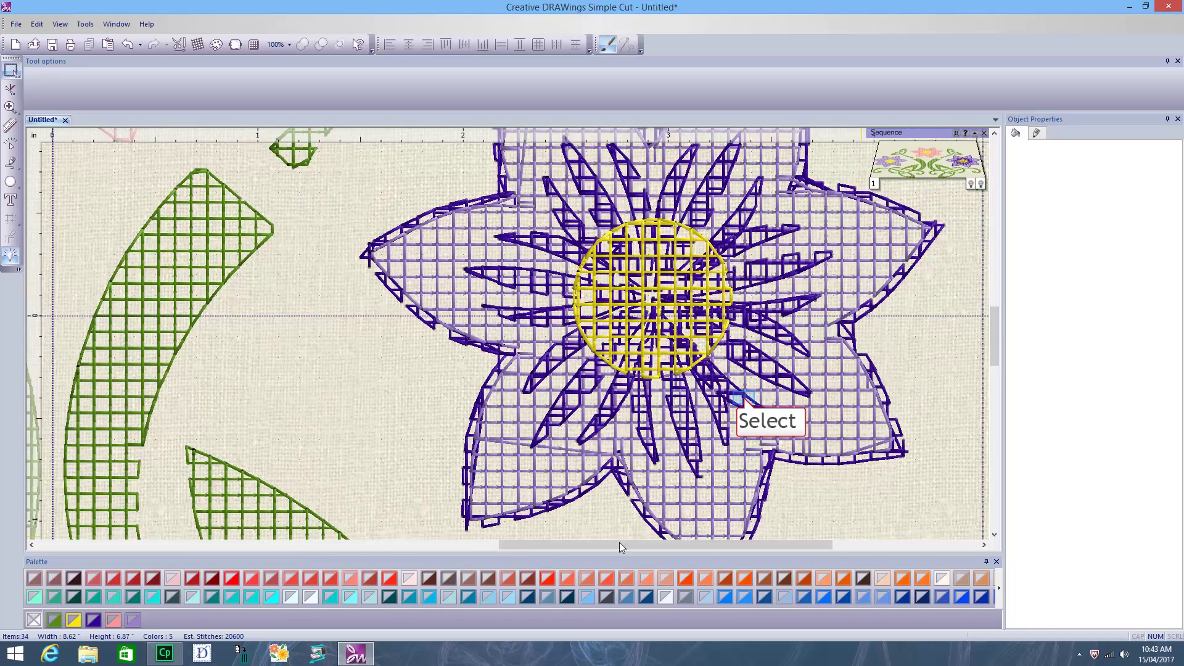
pyautogui.keyDown('ctrl'); pyautogui.click(746, 404); pyautogui.keyUp('ctrl')
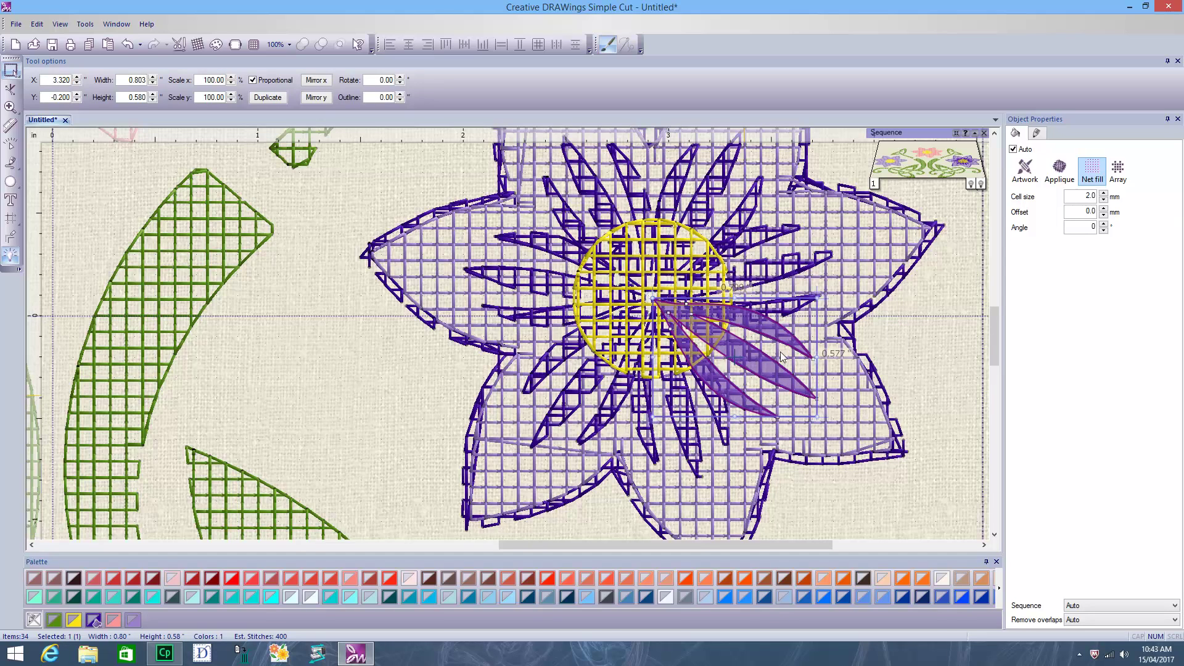
pyautogui.moveTo(784, 335); pyautogui.dragTo(786, 316)
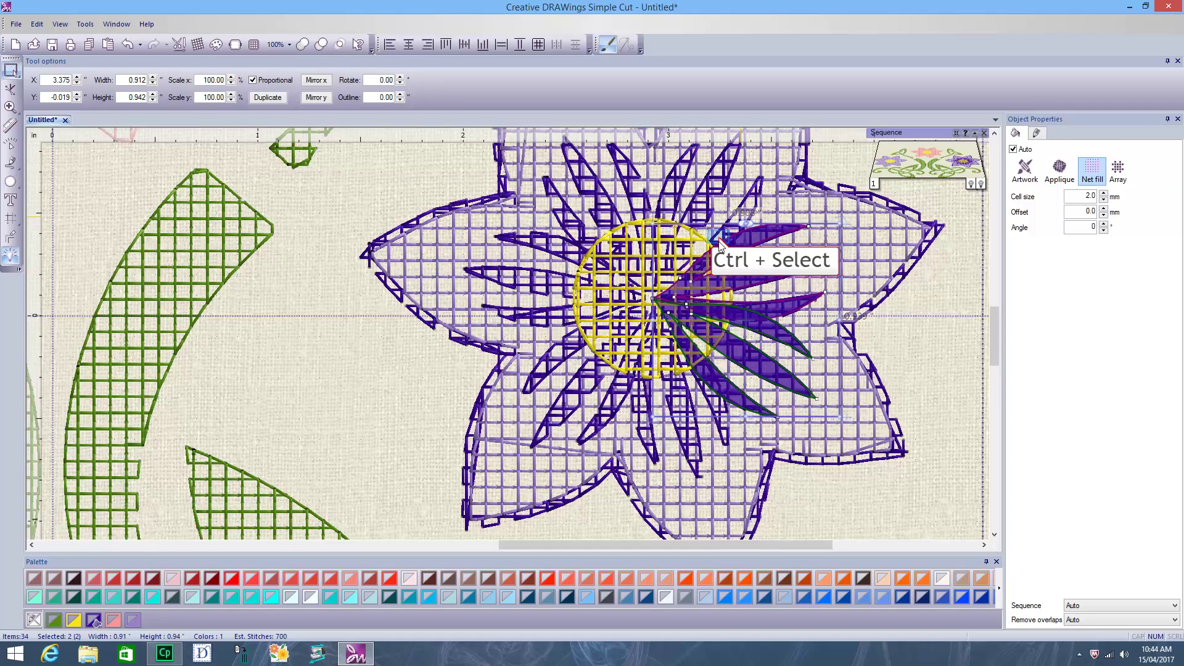
pyautogui.moveTo(719, 240); pyautogui.dragTo(721, 243)
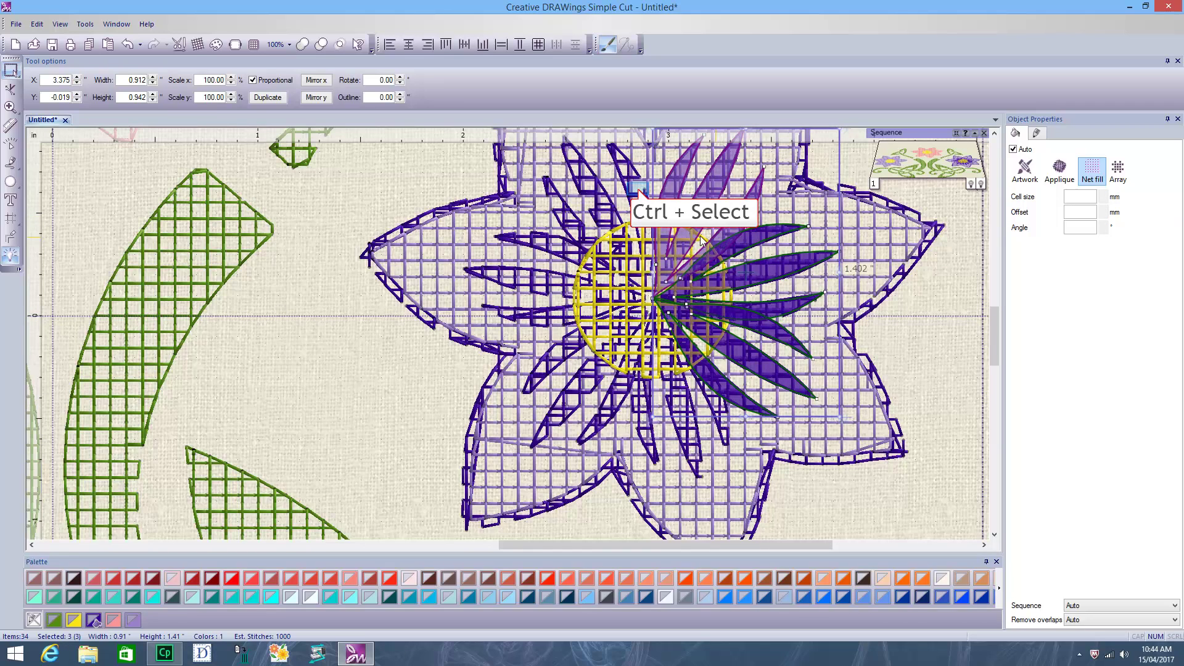
pyautogui.moveTo(639, 188); pyautogui.dragTo(618, 193)
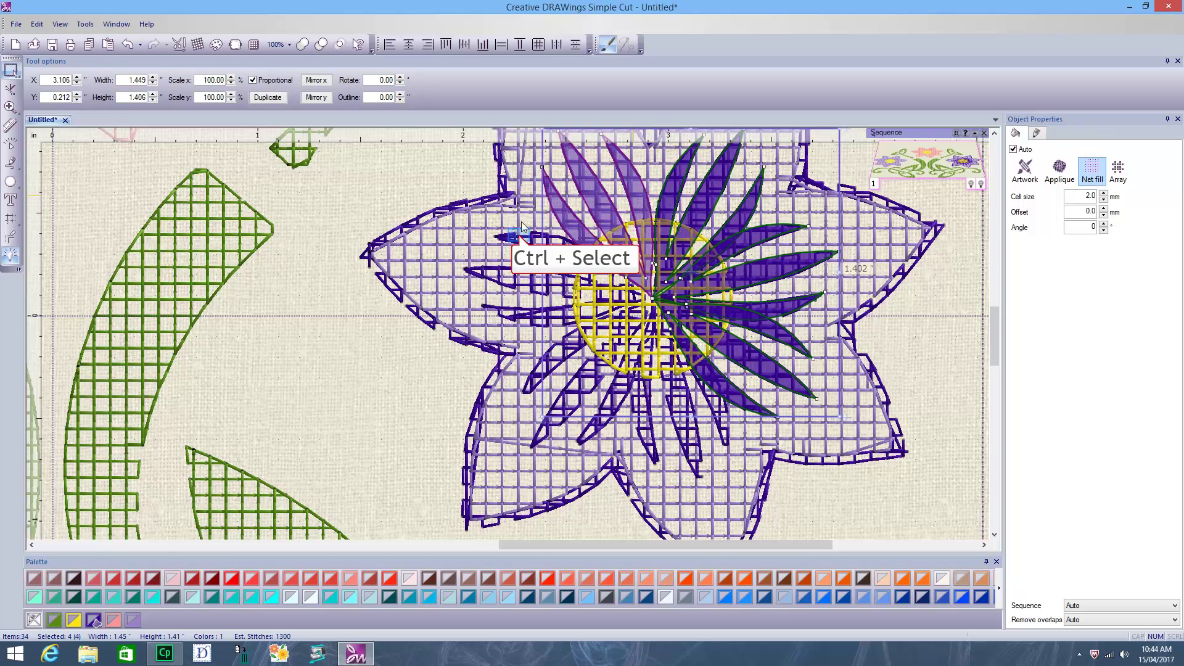
pyautogui.moveTo(519, 237); pyautogui.dragTo(520, 238)
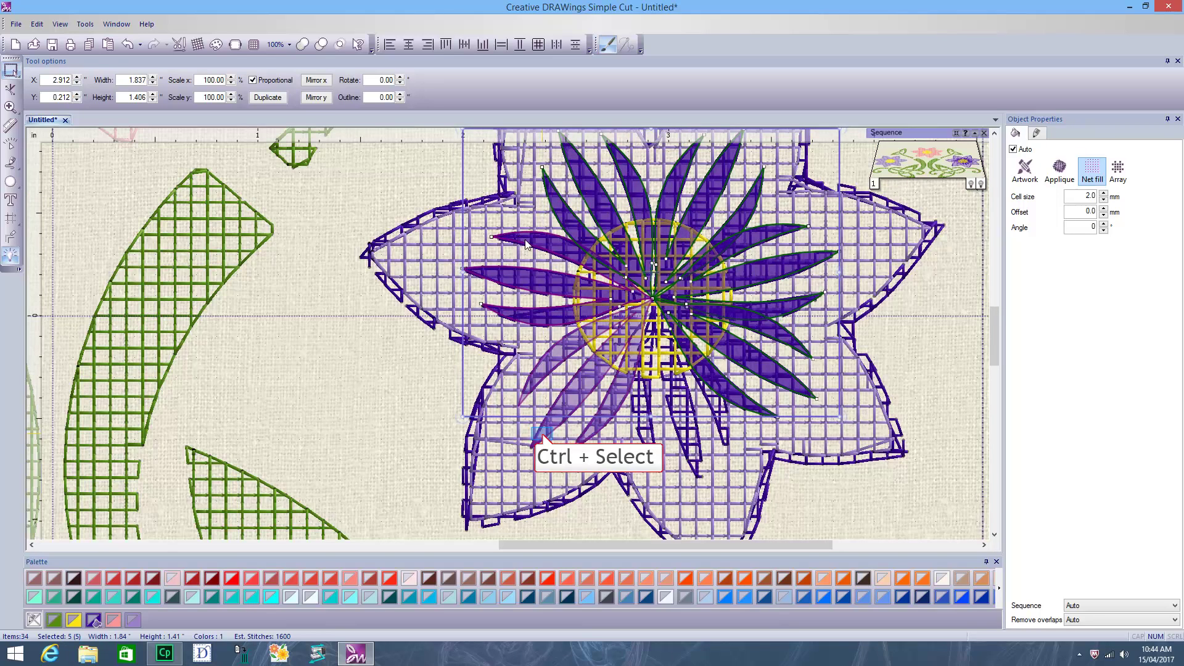
pyautogui.moveTo(541, 434); pyautogui.dragTo(559, 437)
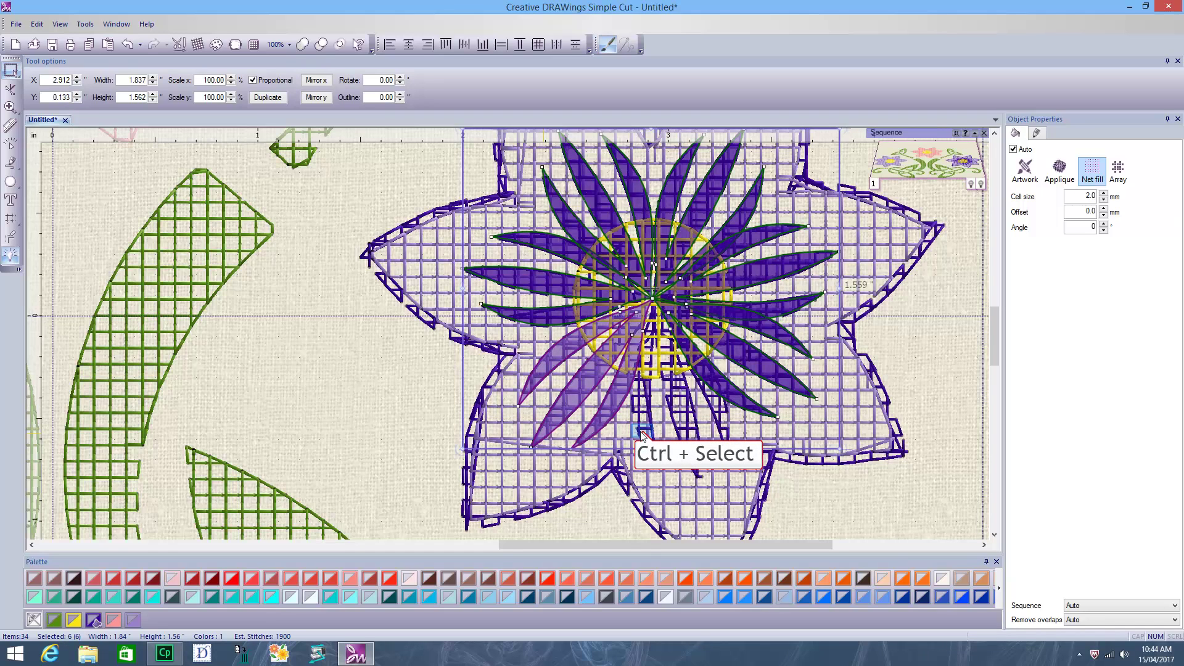
pyautogui.moveTo(643, 433); pyautogui.dragTo(643, 431)
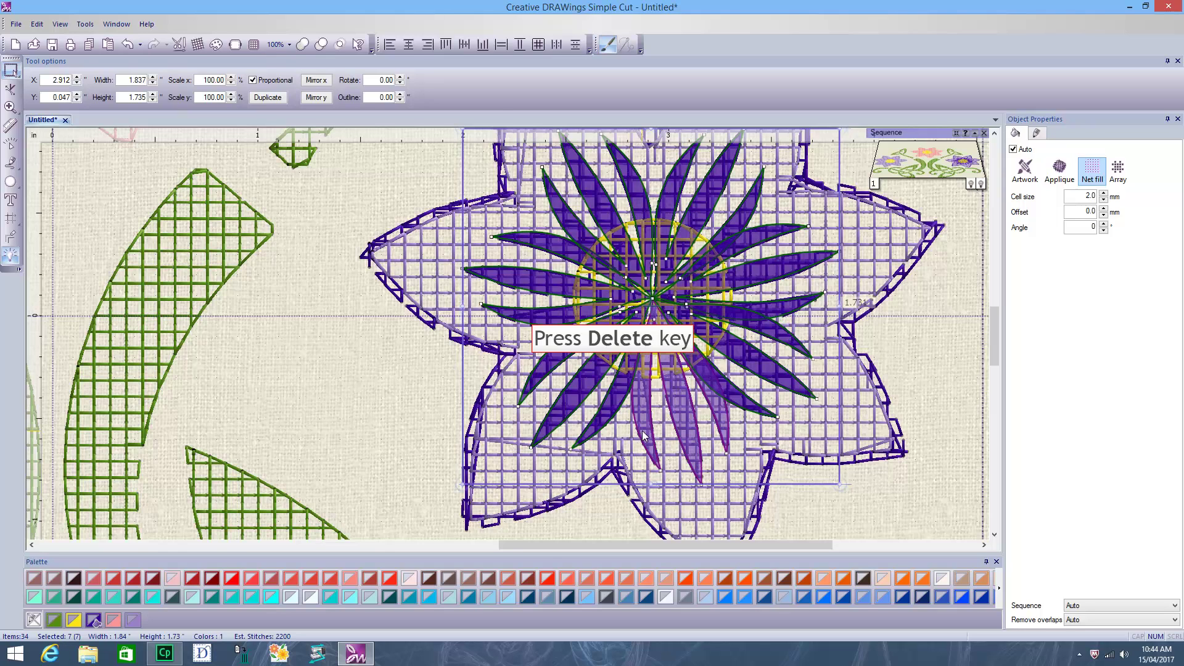
pyautogui.press('Delete')
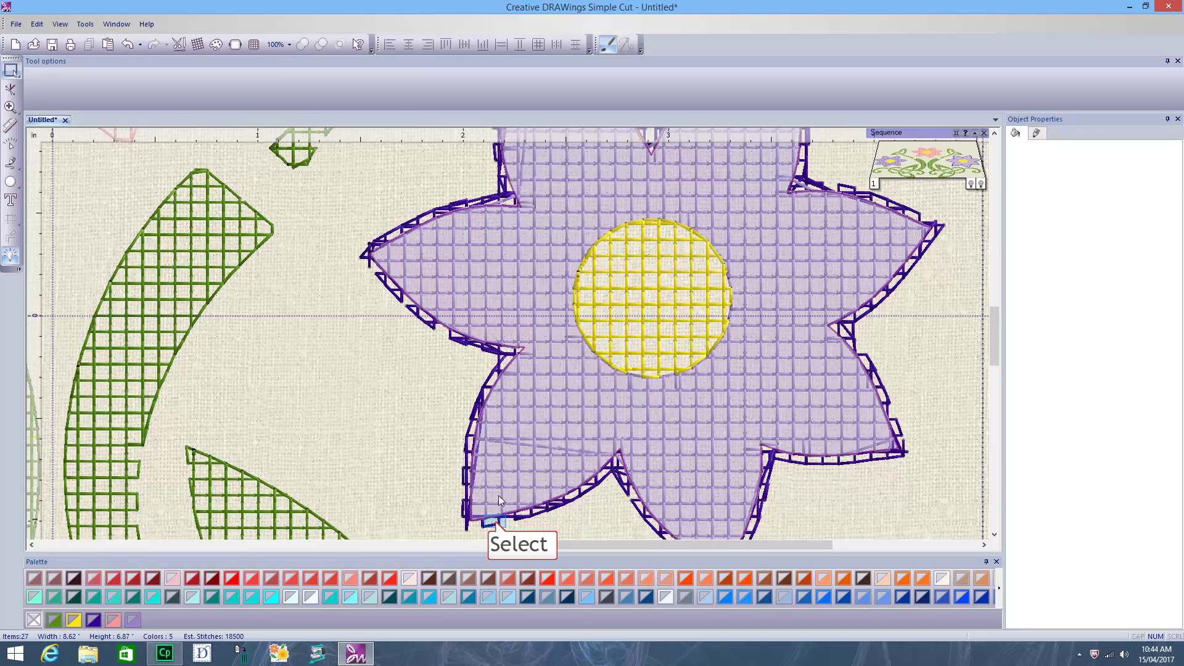
pyautogui.click(497, 524)
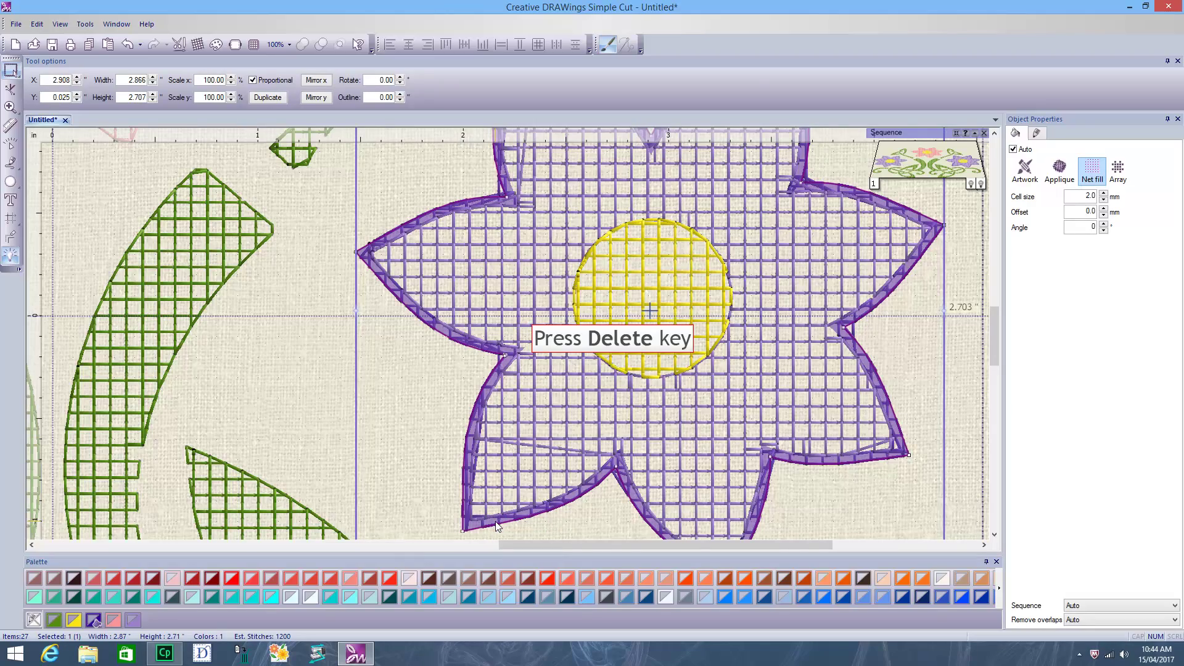
pyautogui.press('Delete')
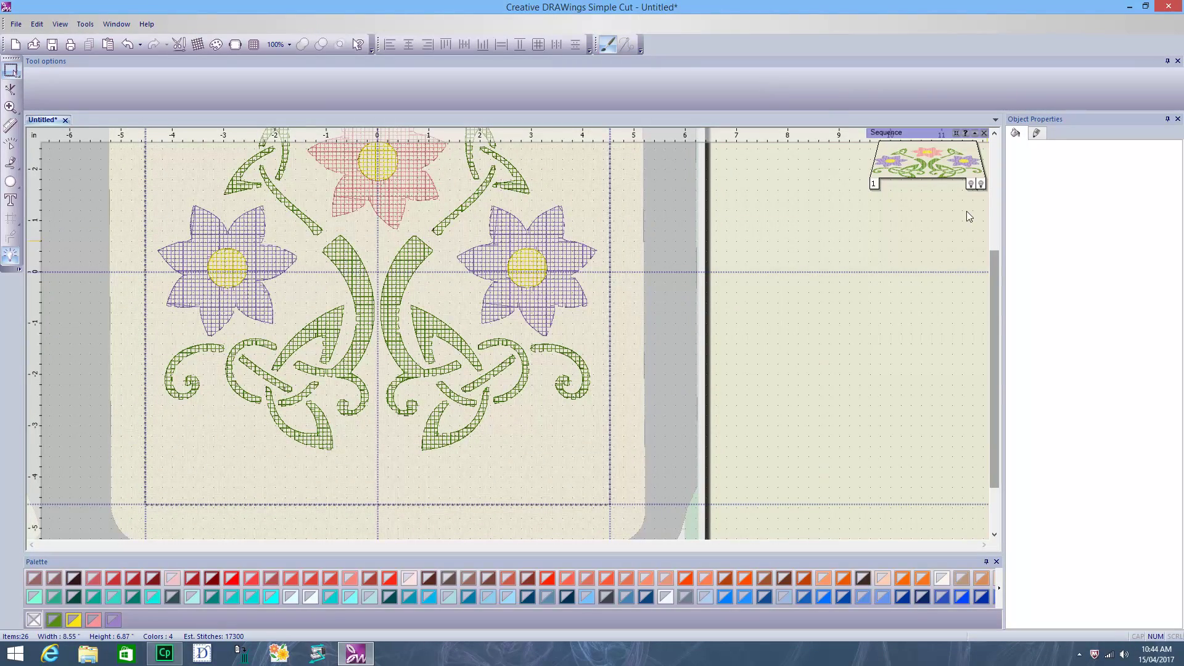
# Select the six green vine pieces beside the pink flower, three on its left and three on its right
pyautogui.moveTo(997, 310); pyautogui.dragTo(997, 275)
pyautogui.scroll(2, 264, 185)
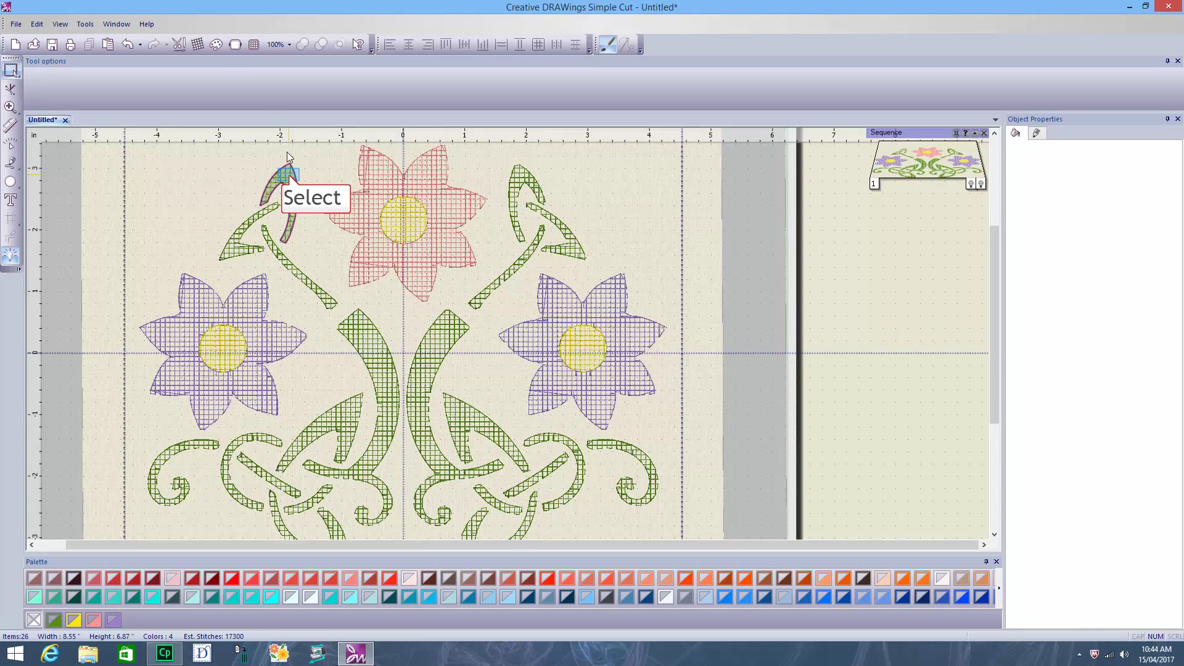
pyautogui.click(289, 175)
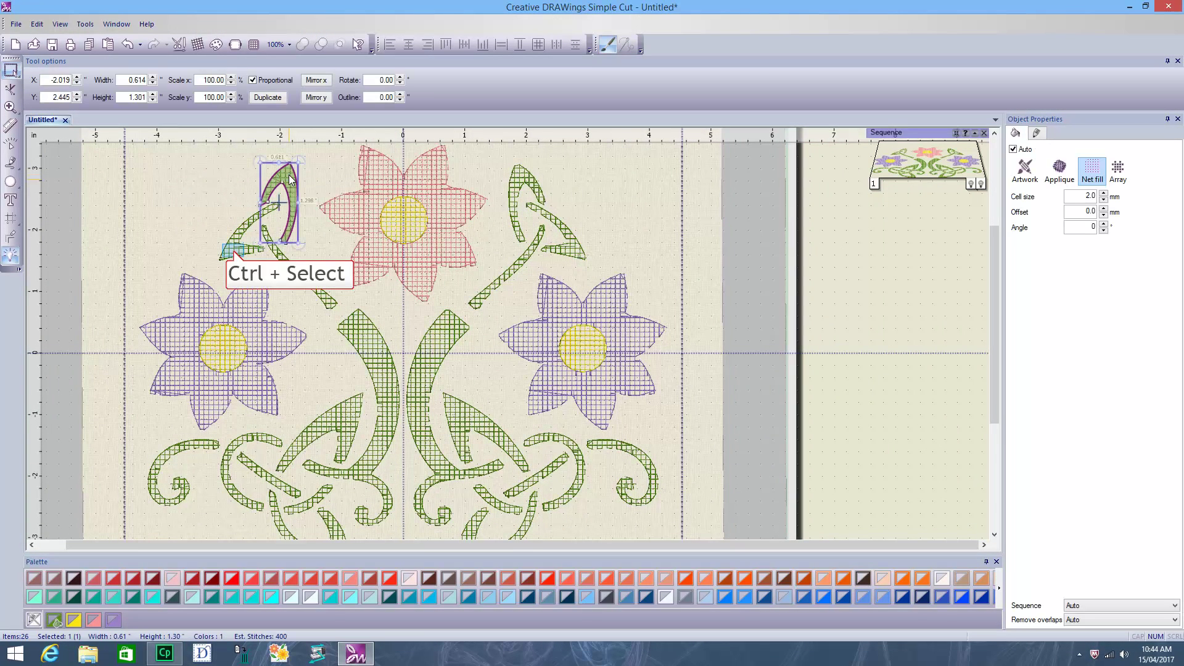
pyautogui.keyDown('ctrl'); pyautogui.click(235, 253); pyautogui.keyUp('ctrl')
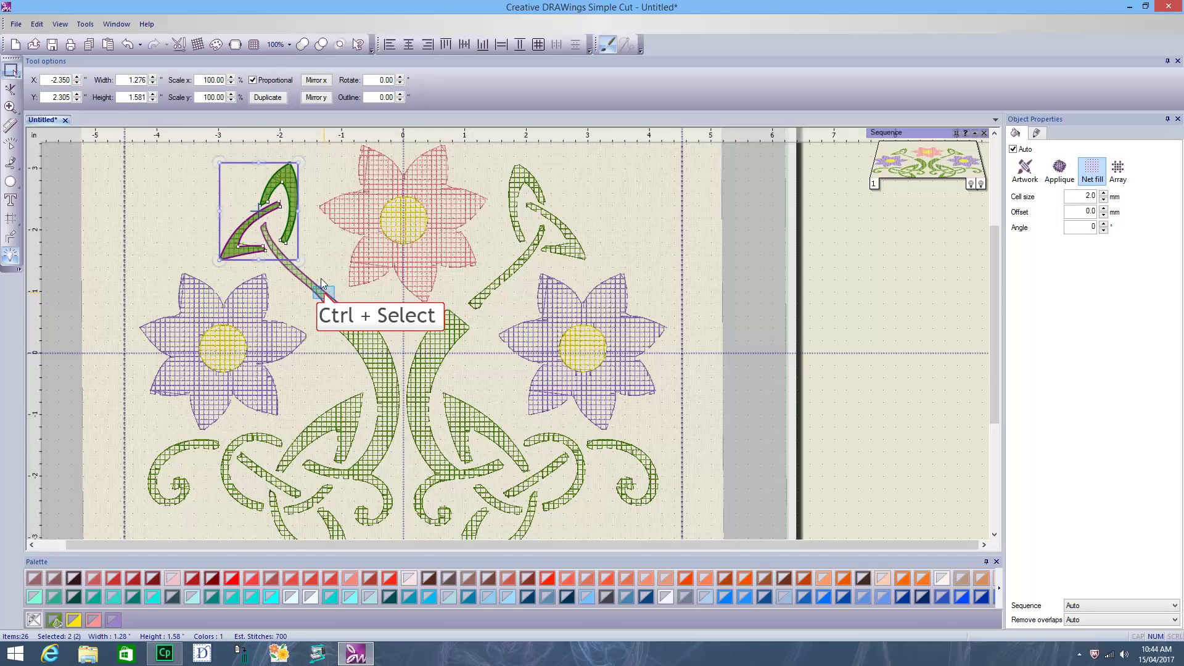
pyautogui.keyDown('ctrl'); pyautogui.click(325, 297); pyautogui.keyUp('ctrl')
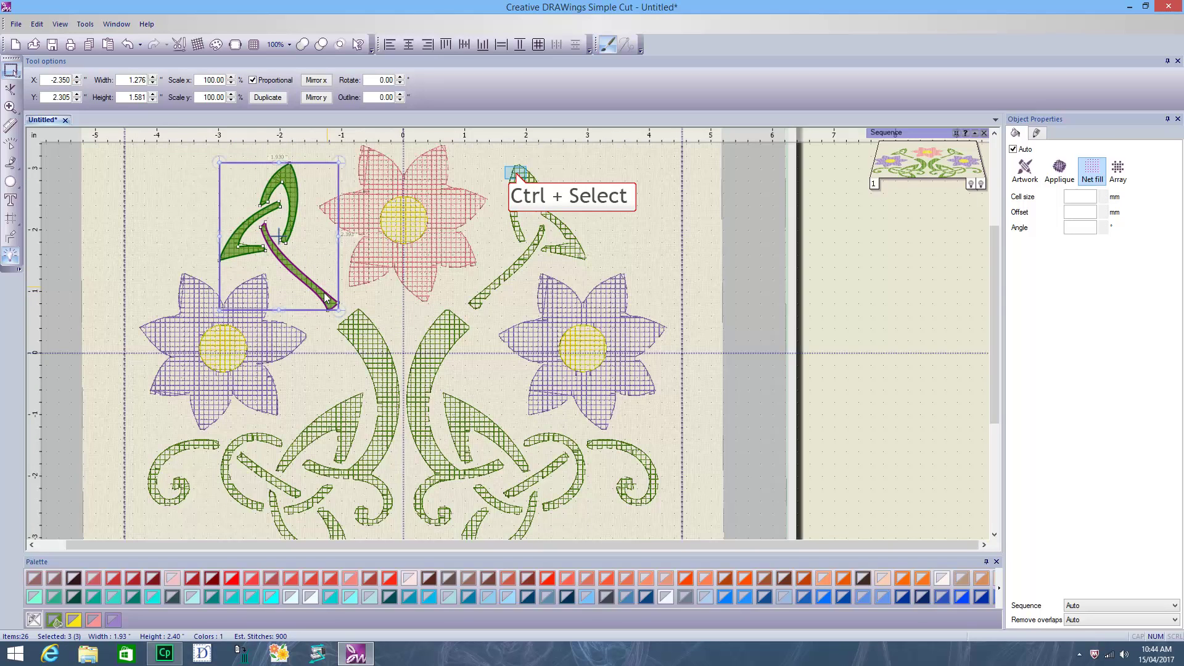
pyautogui.keyDown('ctrl'); pyautogui.click(518, 178); pyautogui.keyUp('ctrl')
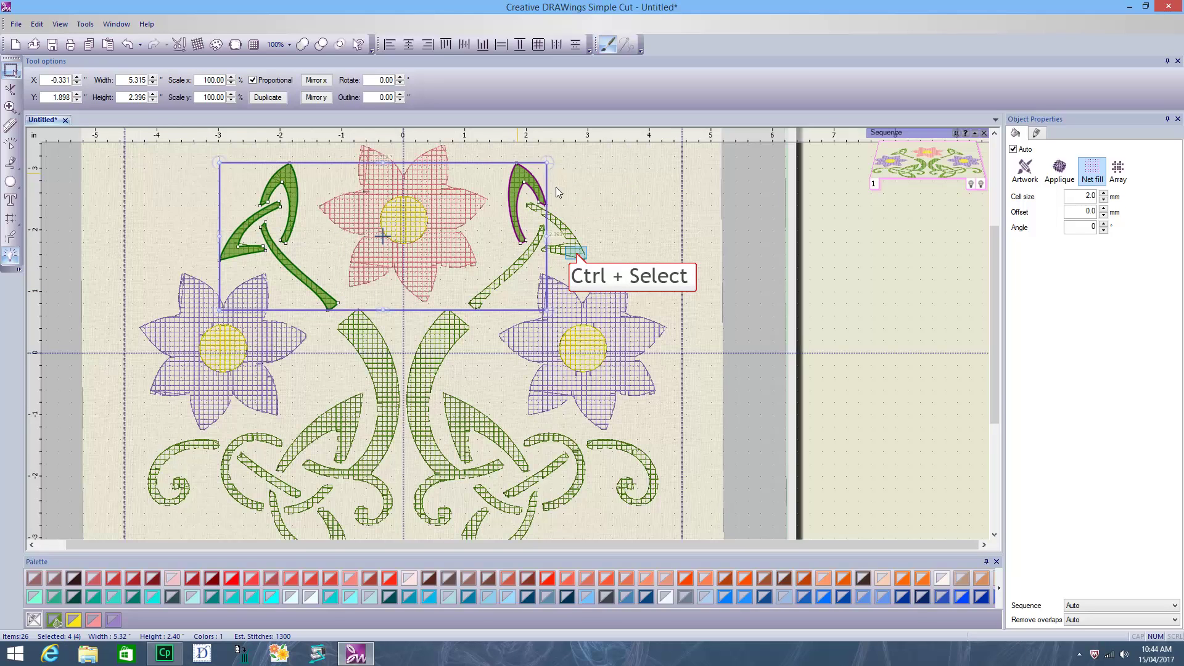
pyautogui.keyDown('ctrl'); pyautogui.click(576, 253); pyautogui.keyUp('ctrl')
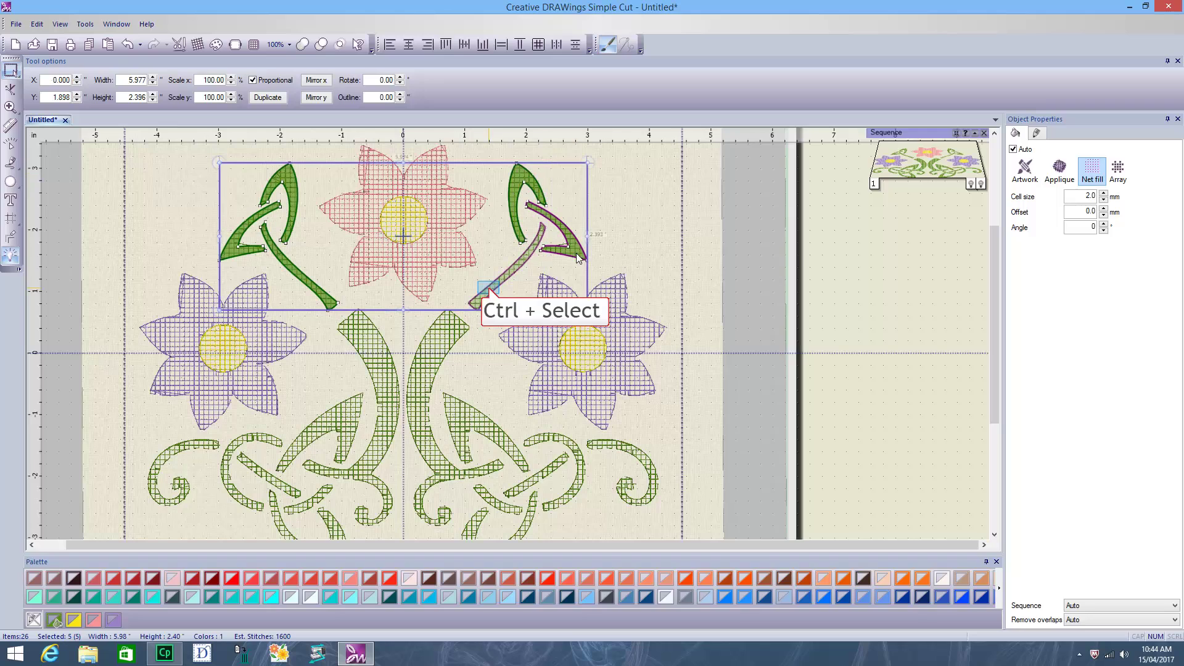
pyautogui.keyDown('ctrl'); pyautogui.click(489, 287); pyautogui.keyUp('ctrl')
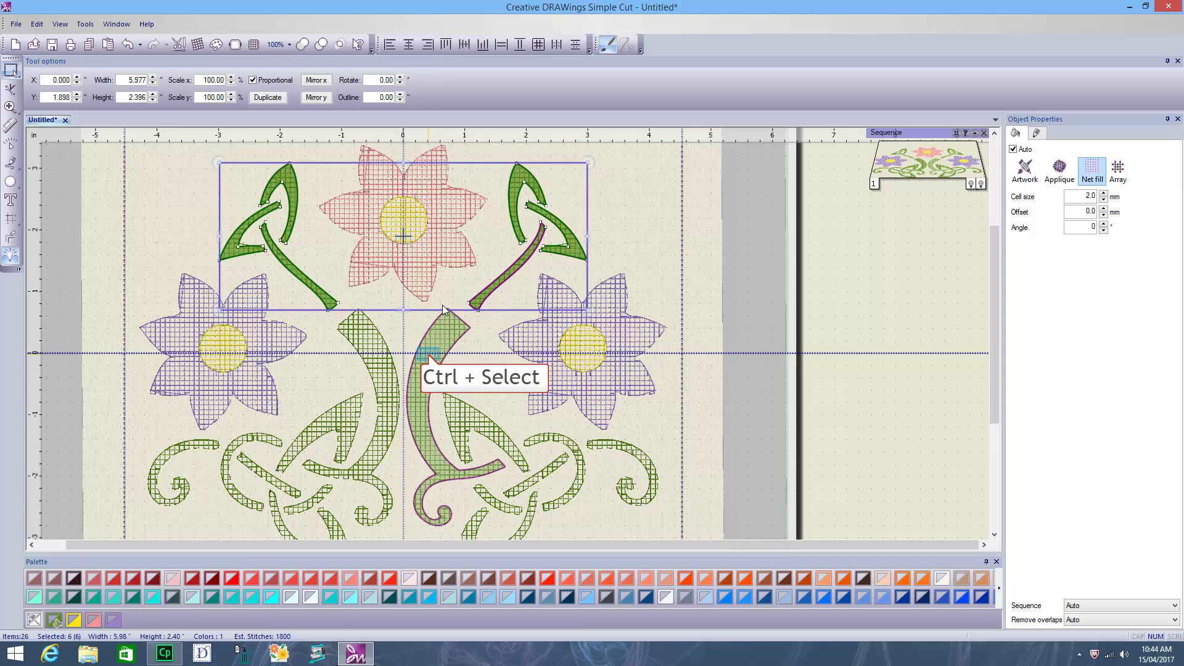
# Add the two thick central stems and the pointed leaf shape beside each stem to the selection
pyautogui.keyDown('ctrl'); pyautogui.click(428, 354); pyautogui.keyUp('ctrl')
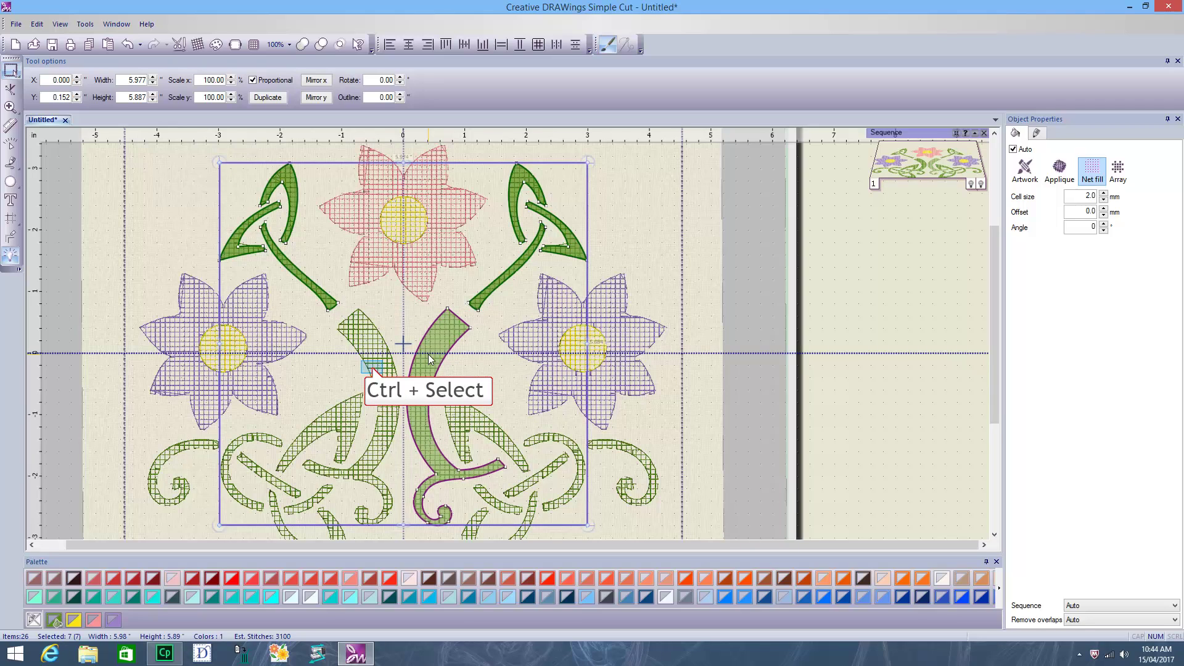
pyautogui.keyDown('ctrl'); pyautogui.click(372, 367); pyautogui.keyUp('ctrl')
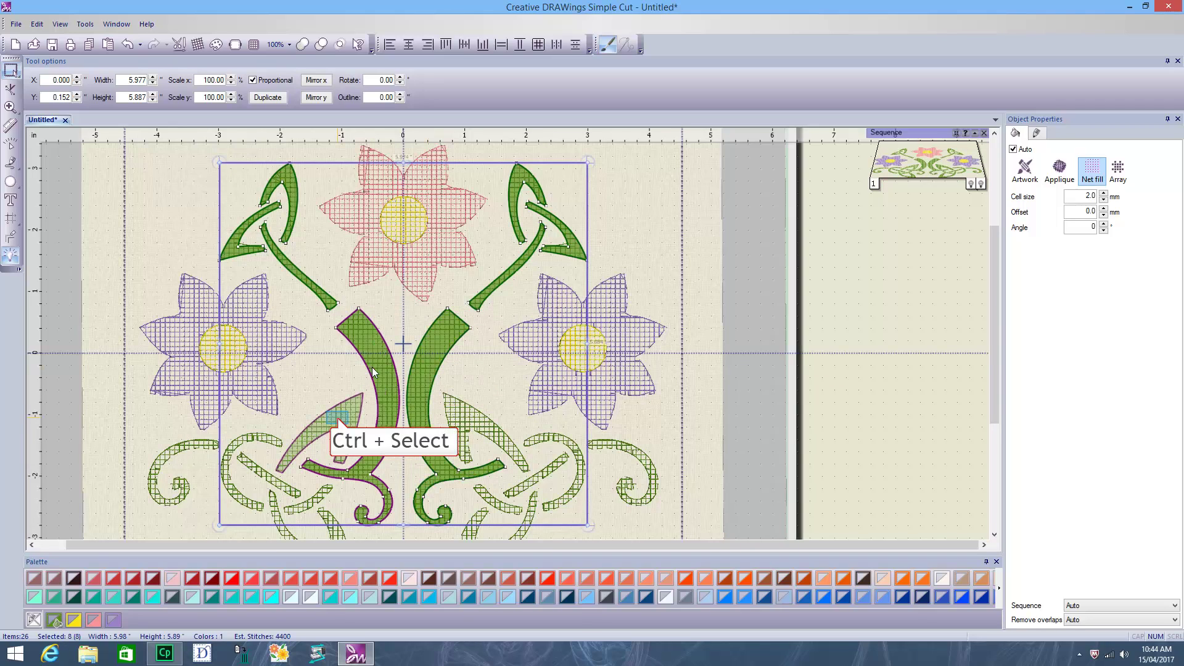
pyautogui.keyDown('ctrl'); pyautogui.click(338, 421); pyautogui.keyUp('ctrl')
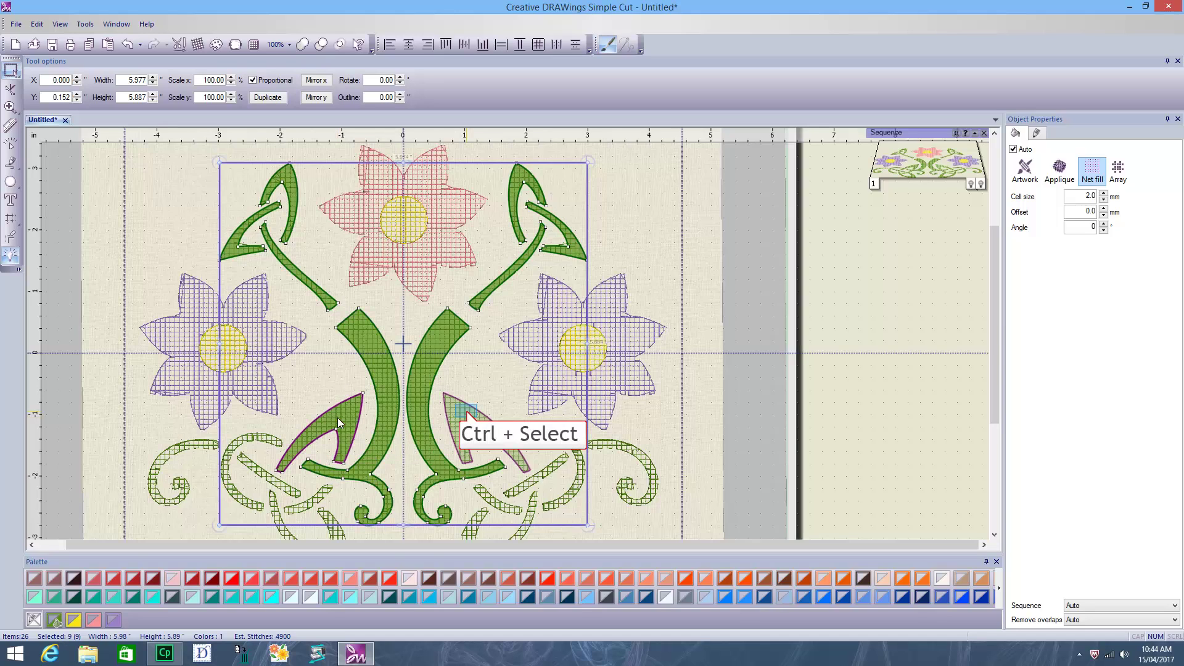
pyautogui.keyDown('ctrl'); pyautogui.click(467, 411); pyautogui.keyUp('ctrl')
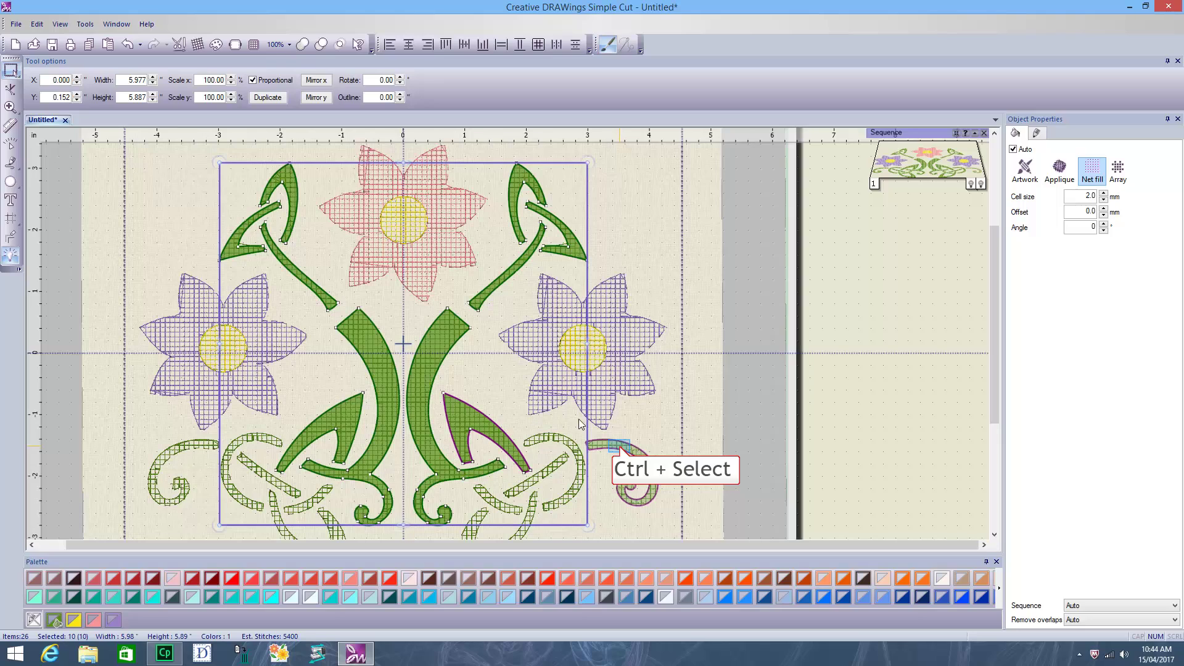
# Add the five remaining green scroll and knot pieces on the lower right of the design to the selection
pyautogui.keyDown('ctrl'); pyautogui.click(619, 446); pyautogui.keyUp('ctrl')
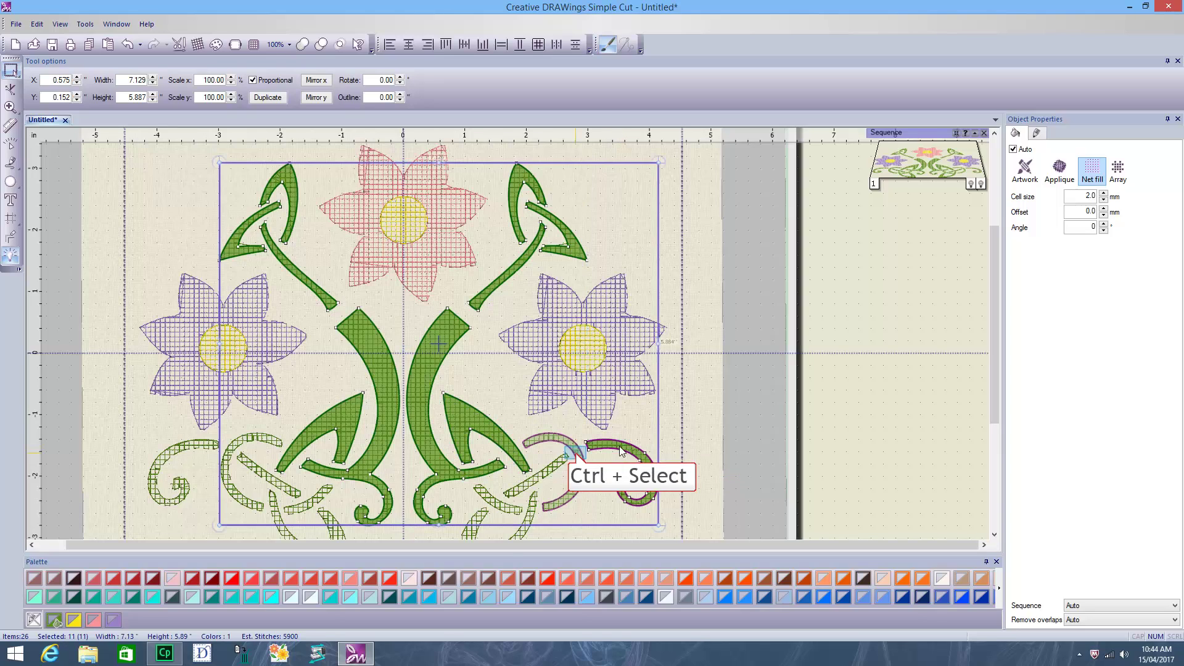
pyautogui.keyDown('ctrl'); pyautogui.click(578, 456); pyautogui.keyUp('ctrl')
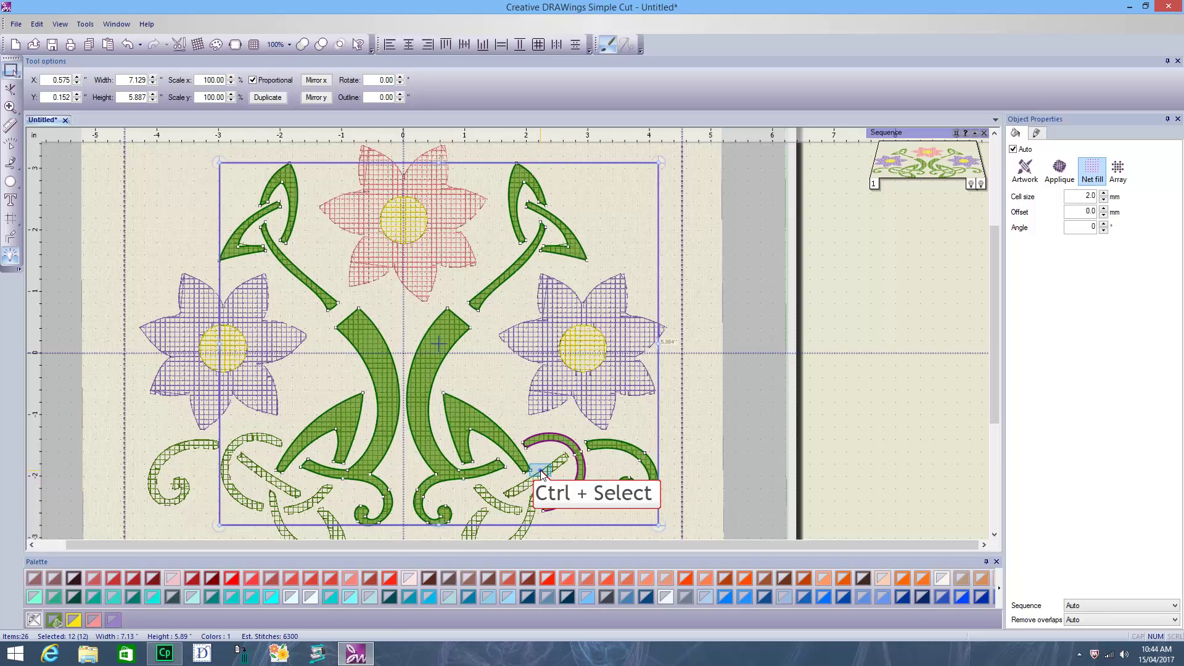
pyautogui.keyDown('ctrl'); pyautogui.click(517, 492); pyautogui.keyUp('ctrl')
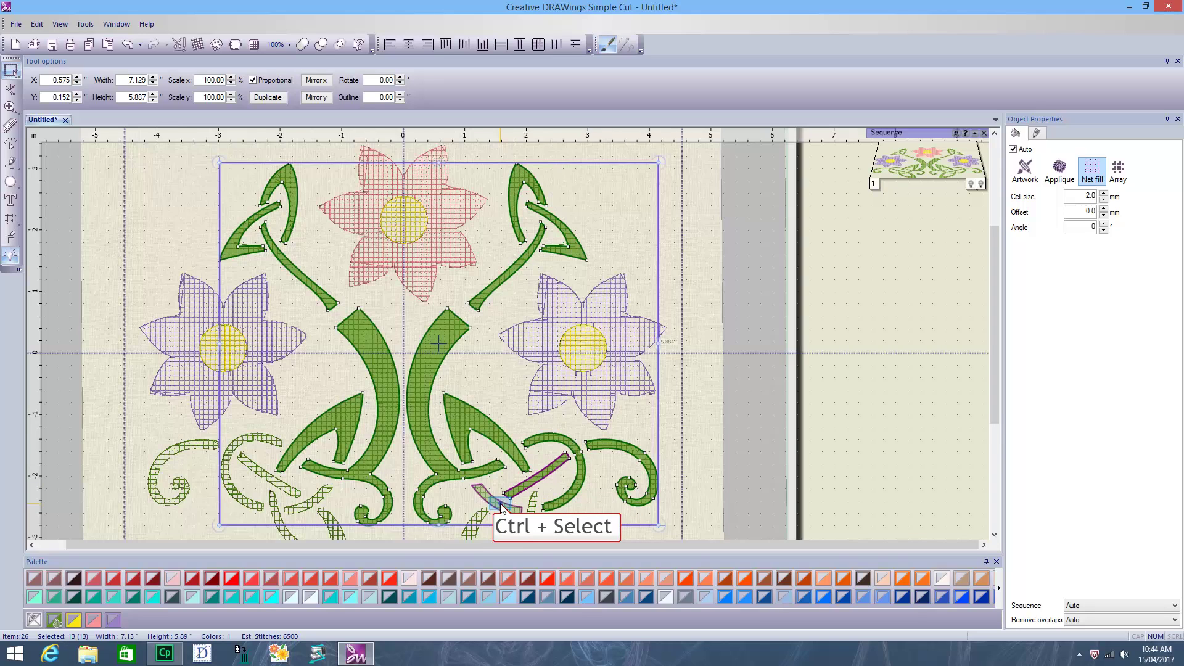
pyautogui.keyDown('ctrl'); pyautogui.click(502, 508); pyautogui.keyUp('ctrl')
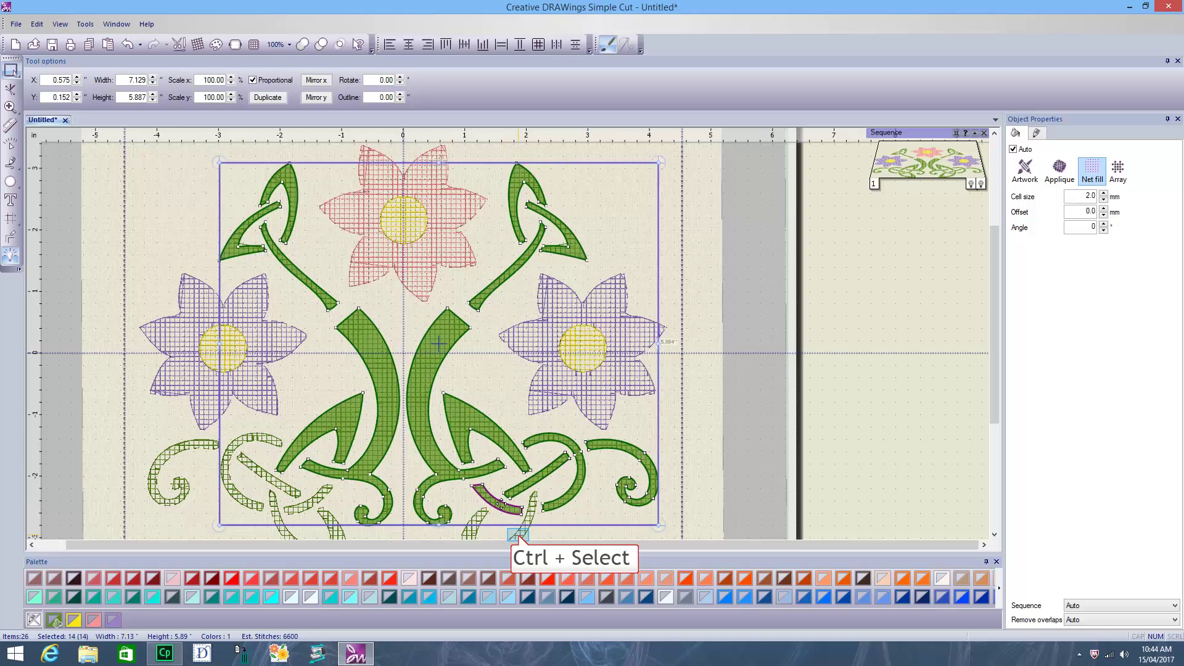
pyautogui.keyDown('ctrl'); pyautogui.click(519, 535); pyautogui.keyUp('ctrl')
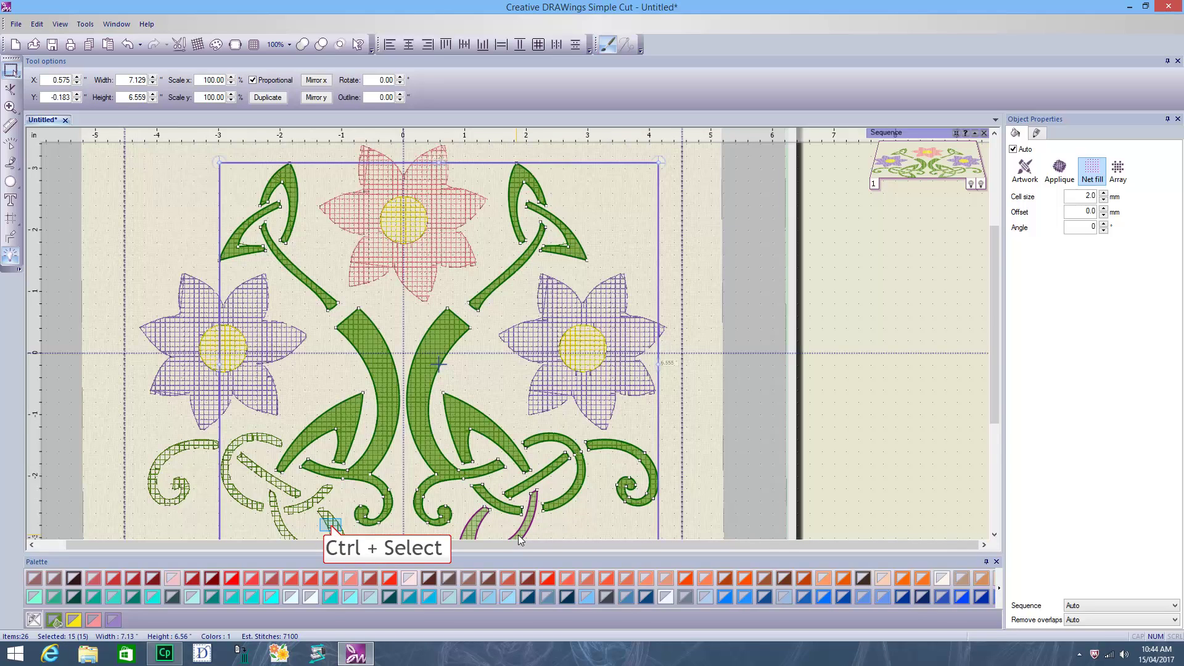
# Add the five remaining green scroll and knot pieces on the lower left of the design to the selection
pyautogui.keyDown('ctrl'); pyautogui.click(331, 529); pyautogui.keyUp('ctrl')
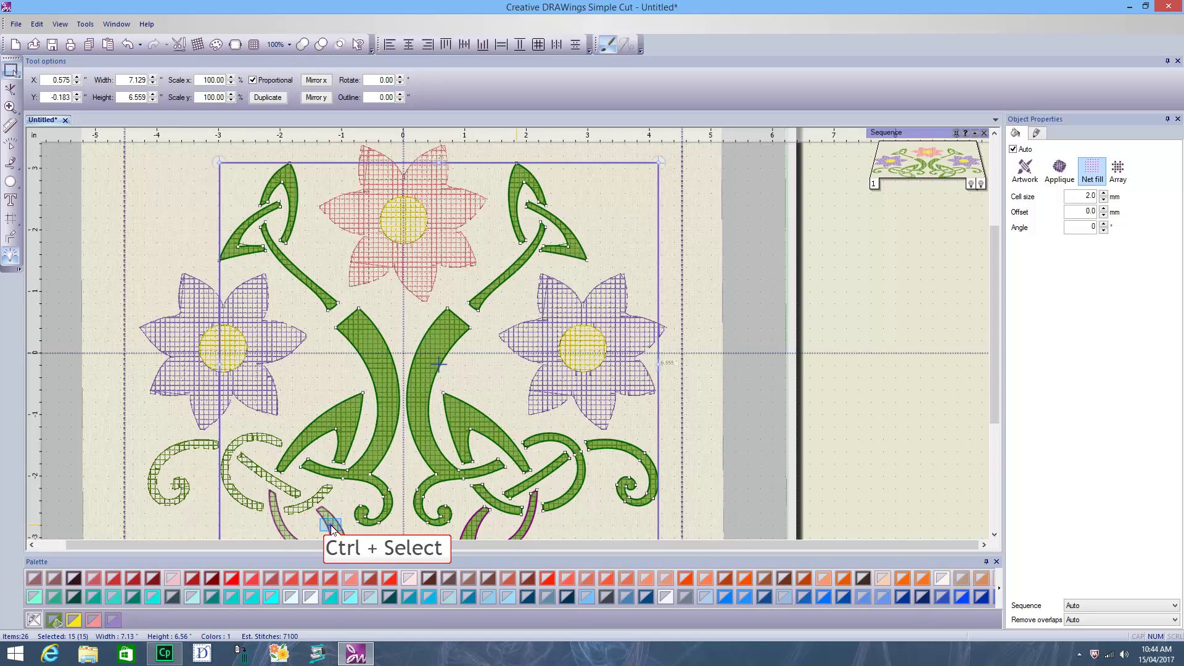
pyautogui.keyDown('ctrl'); pyautogui.click(331, 529); pyautogui.keyUp('ctrl')
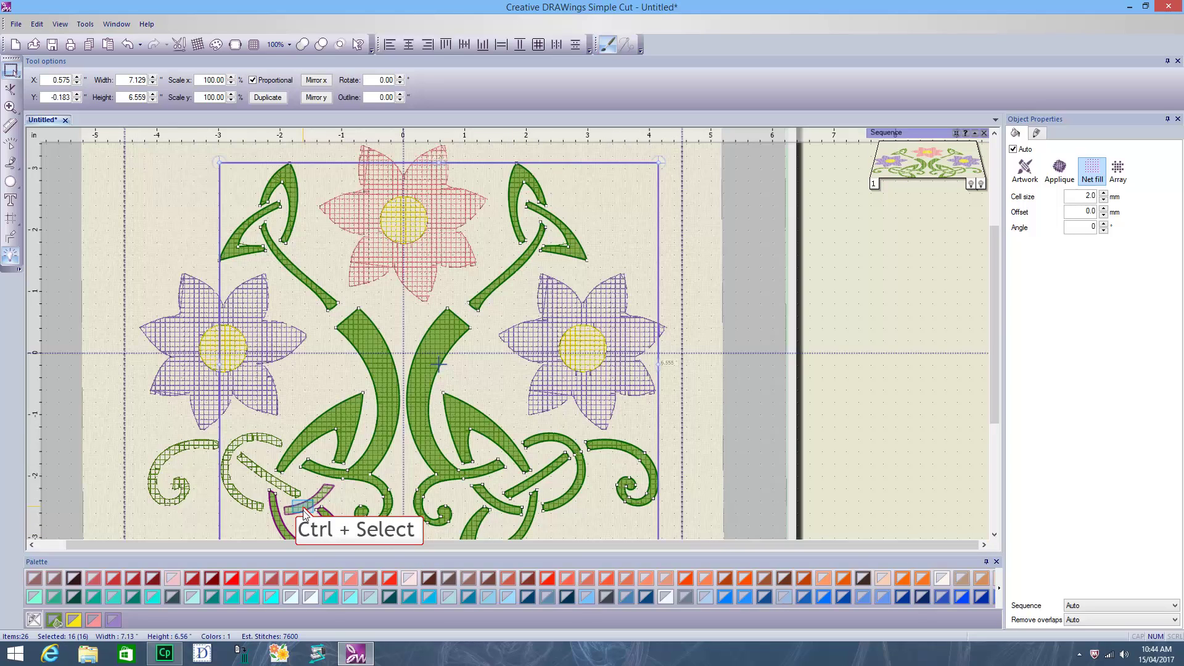
pyautogui.keyDown('ctrl'); pyautogui.click(270, 487); pyautogui.keyUp('ctrl')
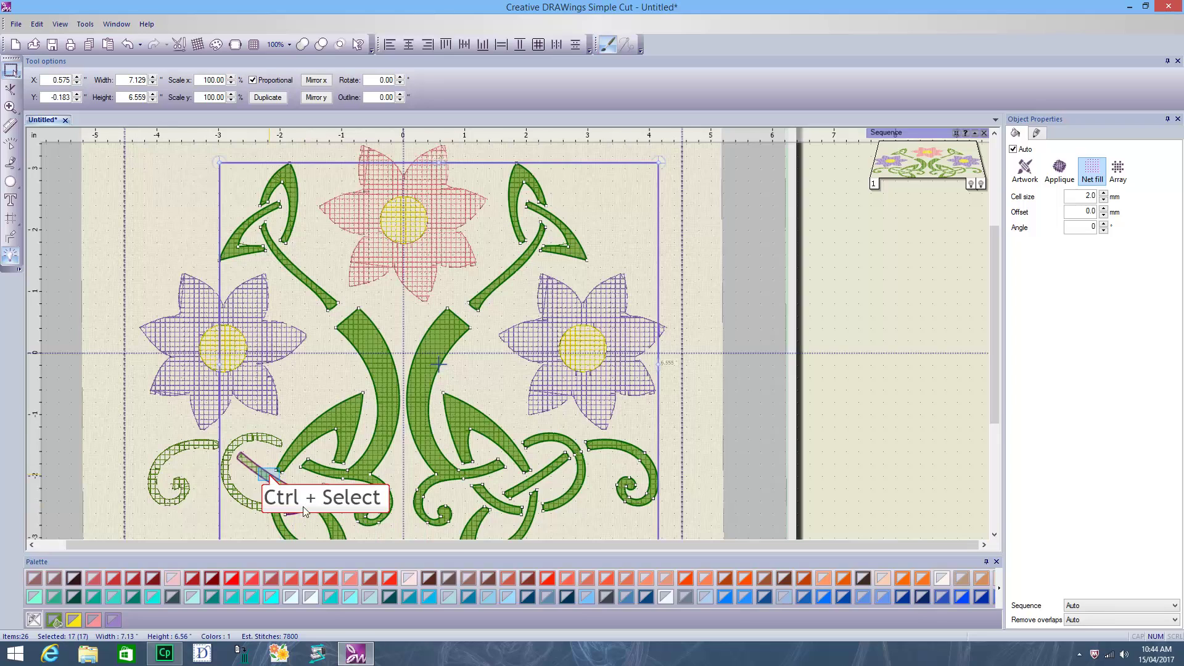
pyautogui.keyDown('ctrl'); pyautogui.click(271, 478); pyautogui.keyUp('ctrl')
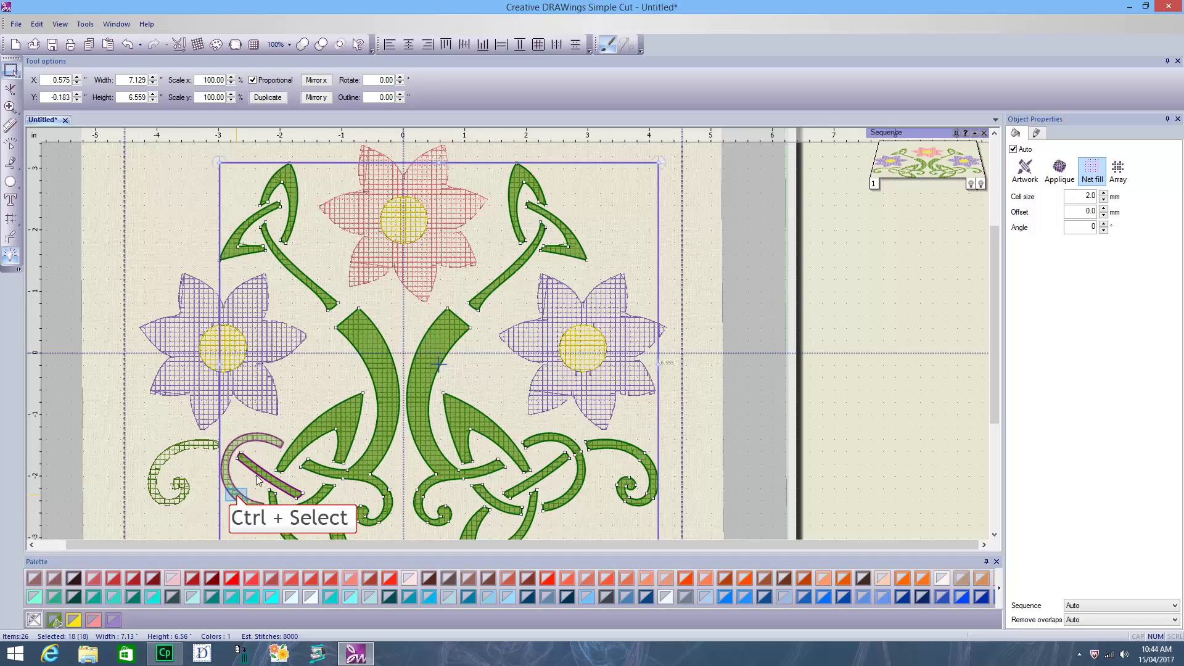
pyautogui.keyDown('ctrl'); pyautogui.click(168, 449); pyautogui.keyUp('ctrl')
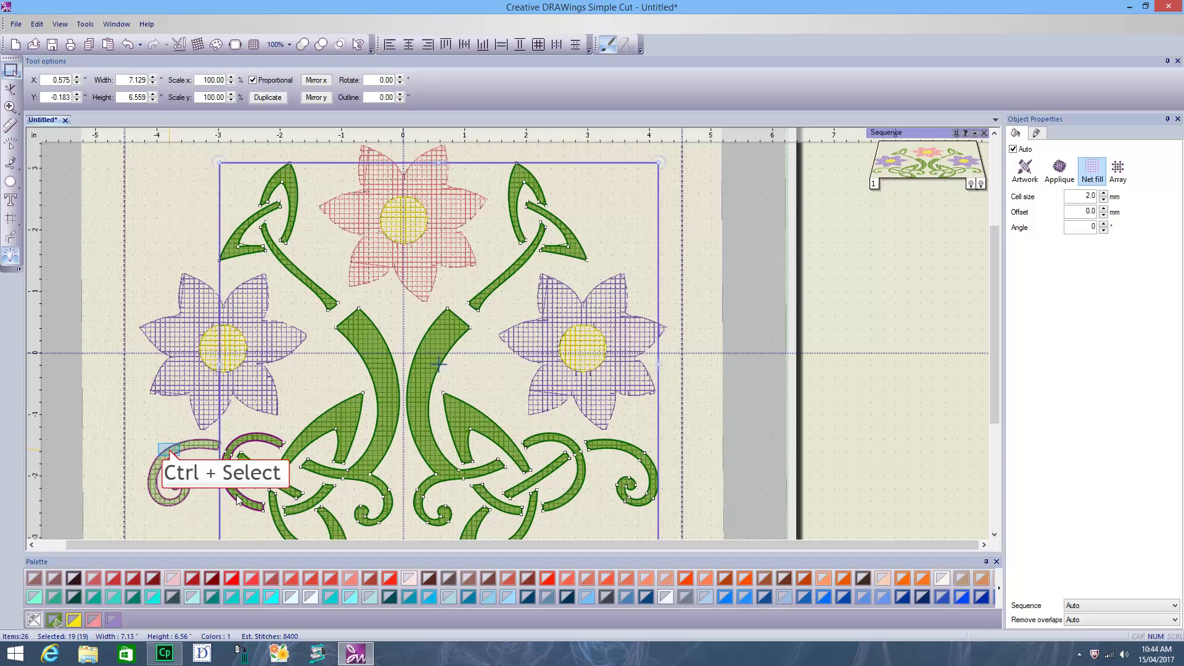
pyautogui.keyDown('ctrl'); pyautogui.click(170, 457); pyautogui.keyUp('ctrl')
# Convert the selected green vine pieces to Applique and enable default fixing with the Zig-Zag stitch
pyautogui.scroll(-1, 546, 468)
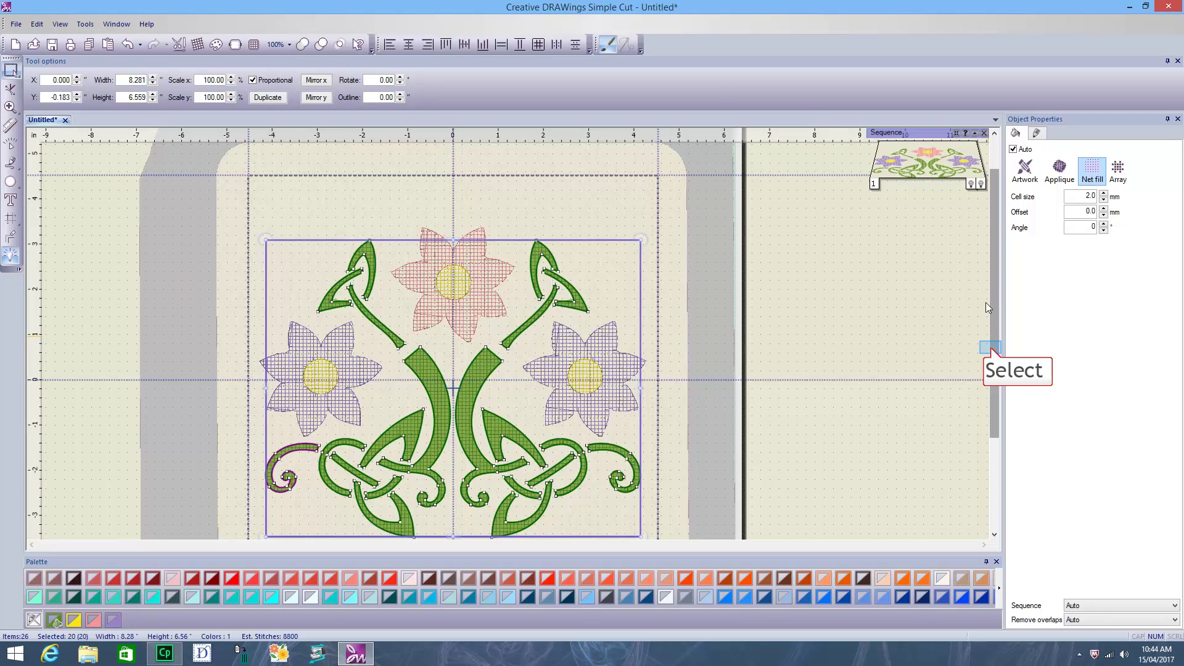
pyautogui.scroll(-1, 991, 347)
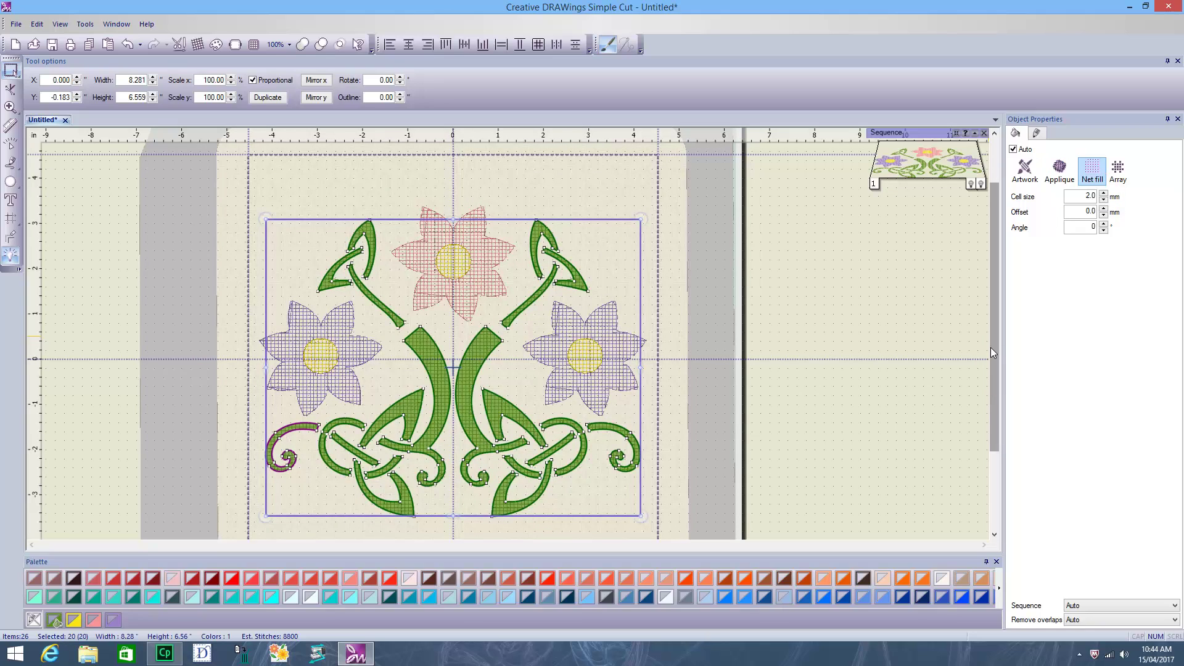
pyautogui.click(1059, 169)
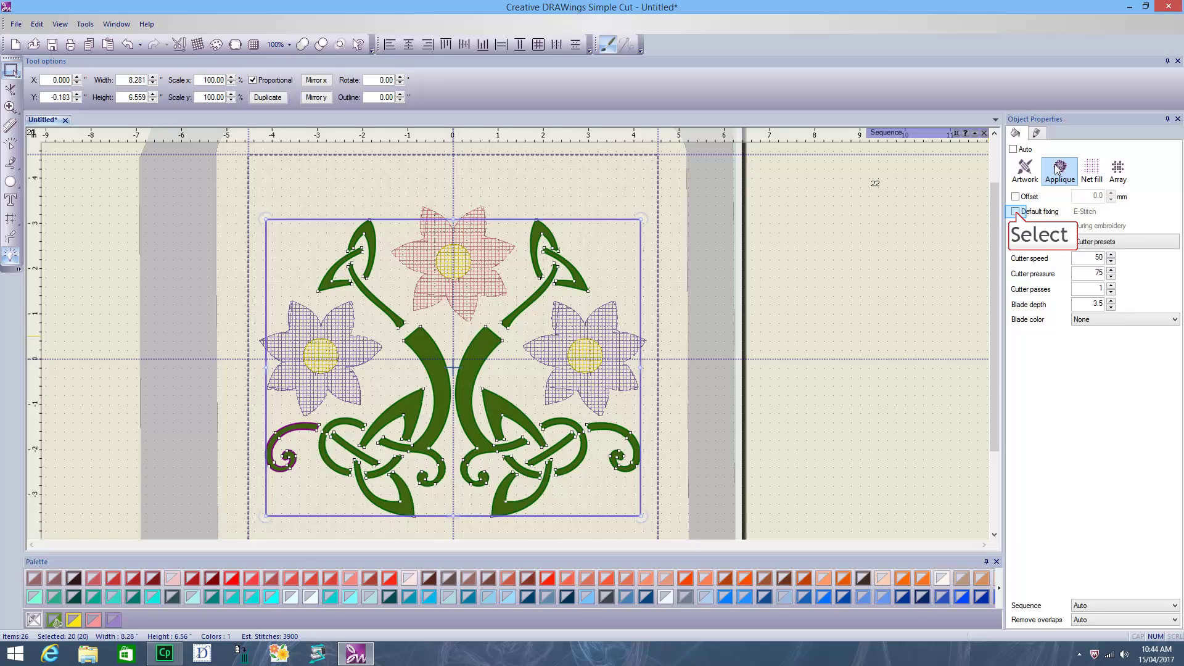
pyautogui.click(1016, 212)
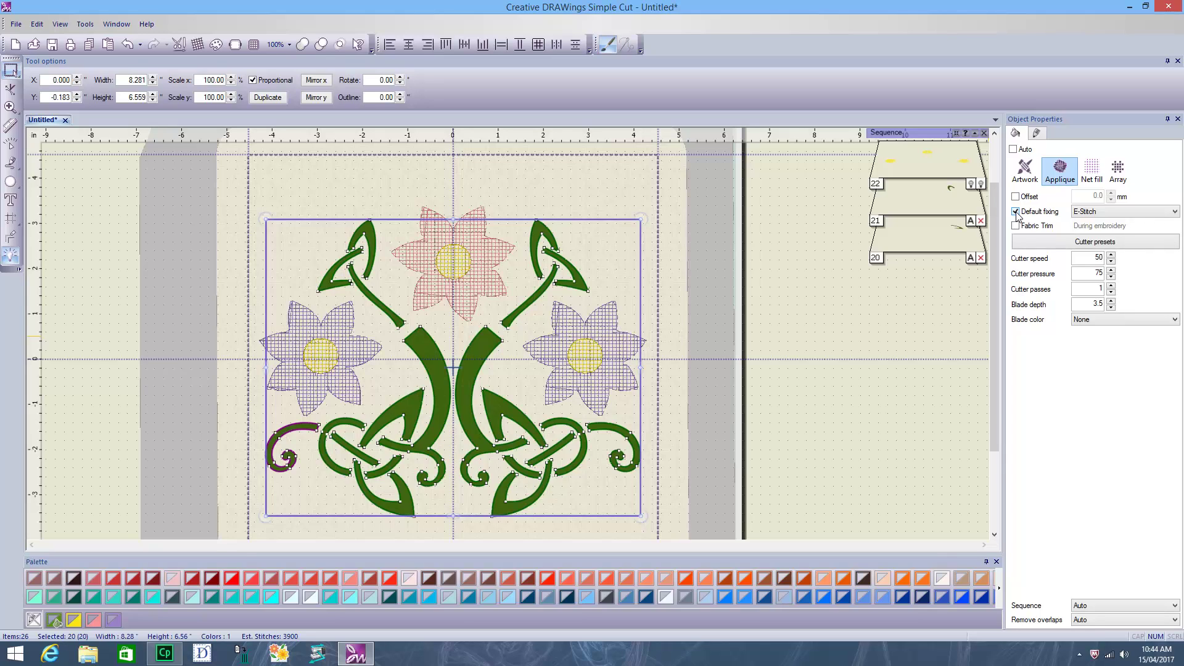
pyautogui.click(1087, 213)
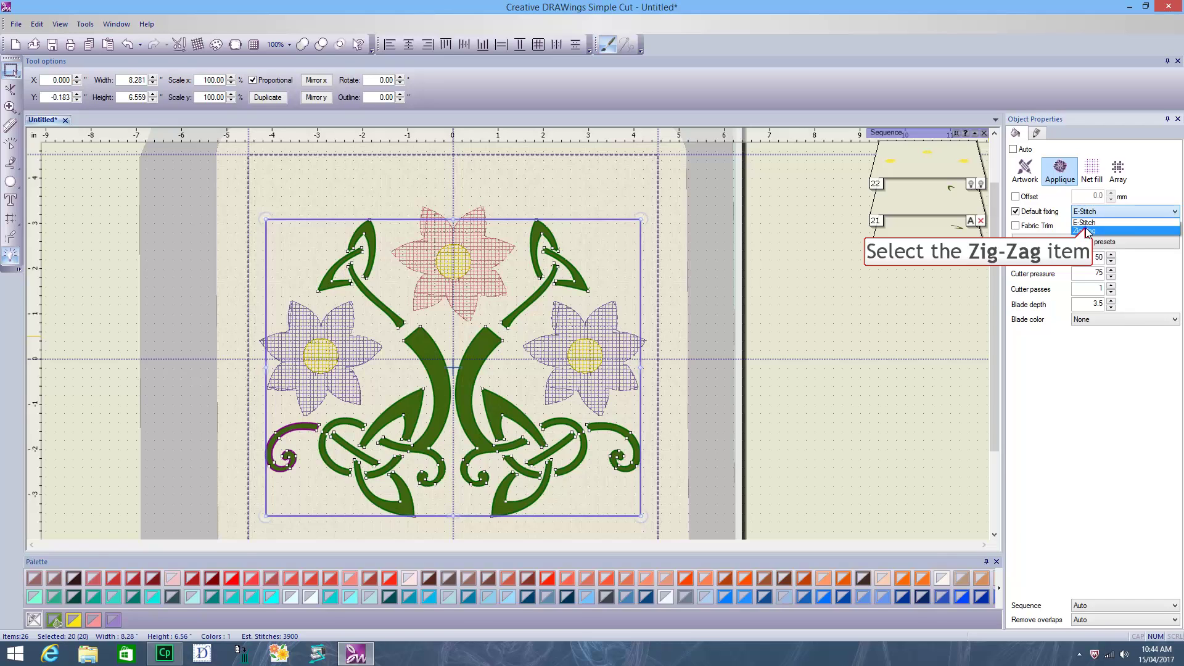
pyautogui.click(1086, 229)
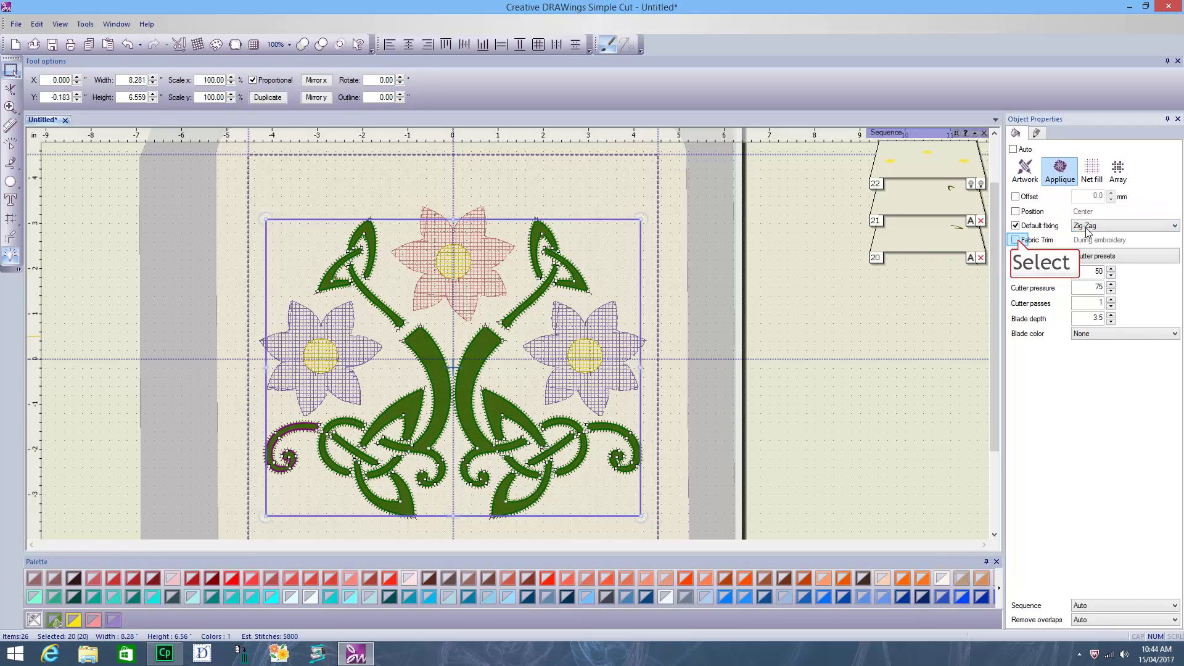
# Enable fabric trim for the vine appliques and set it to Pre-cut
pyautogui.click(1016, 240)
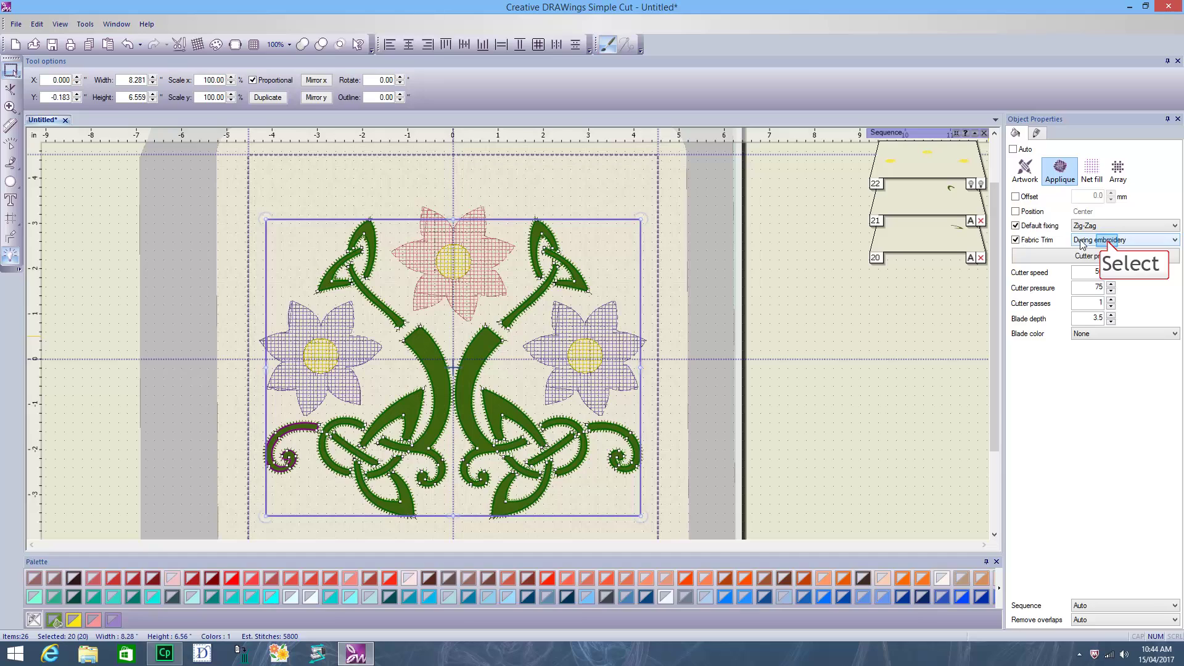
pyautogui.click(1108, 240)
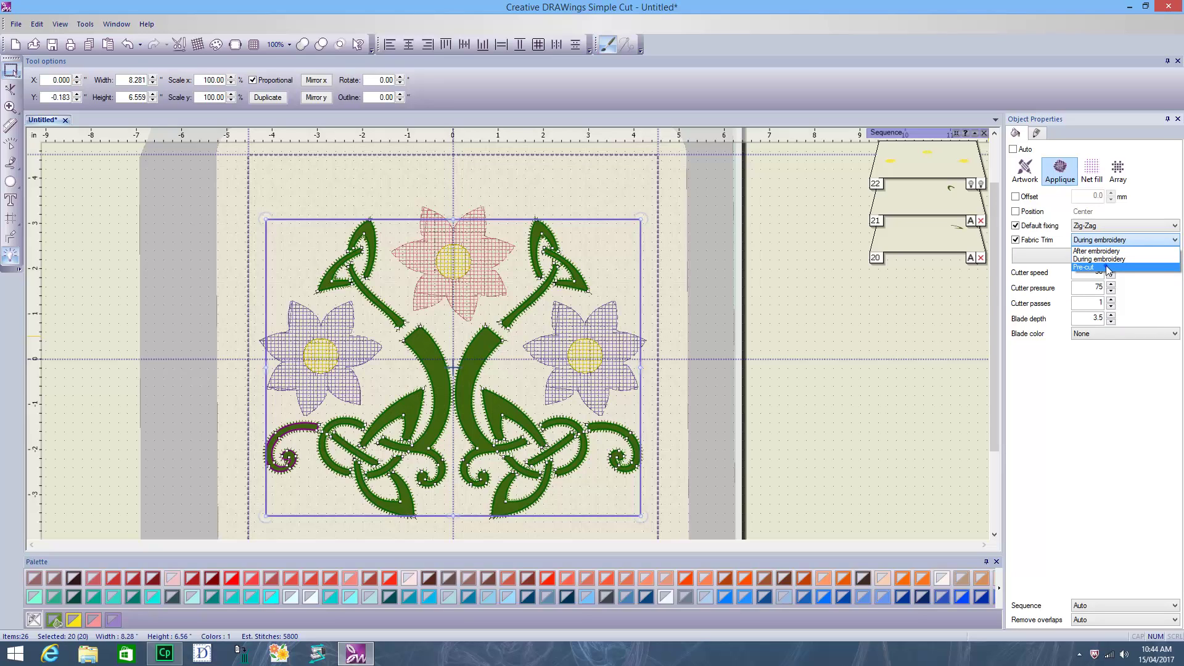
pyautogui.click(1109, 268)
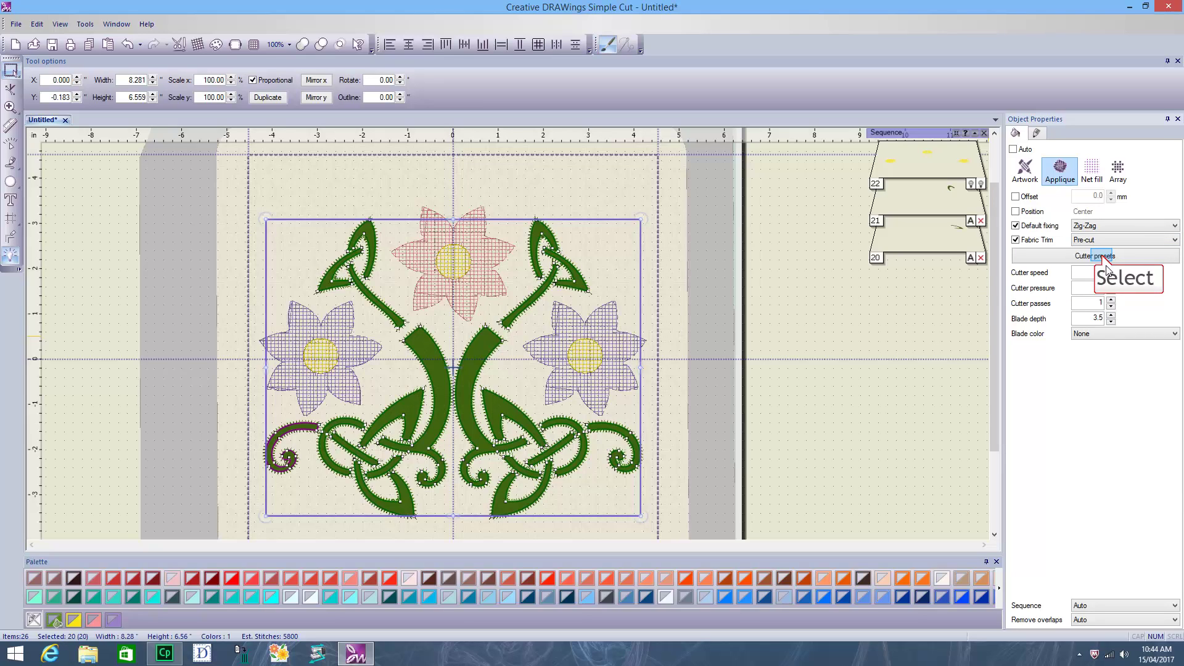
# Apply the Edge cutter preset for Fabric backed with Fusible Webbing to the vine appliques, then deselect them
pyautogui.click(1105, 256)
pyautogui.click(1104, 256)
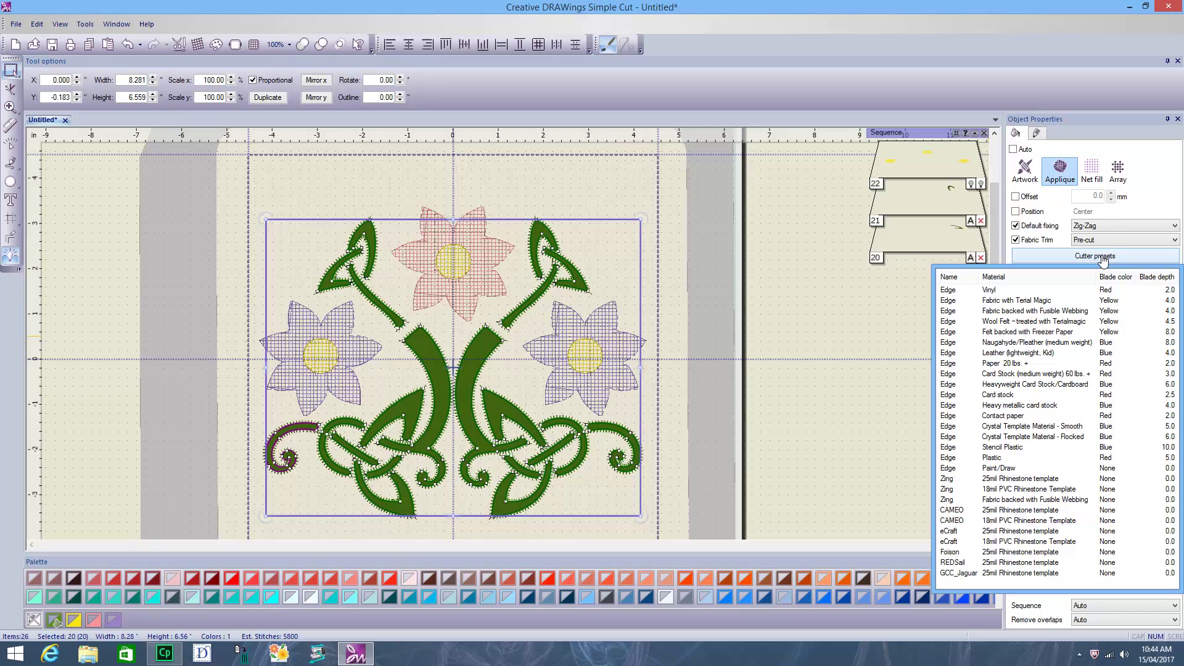
pyautogui.click(1107, 313)
pyautogui.click(1107, 312)
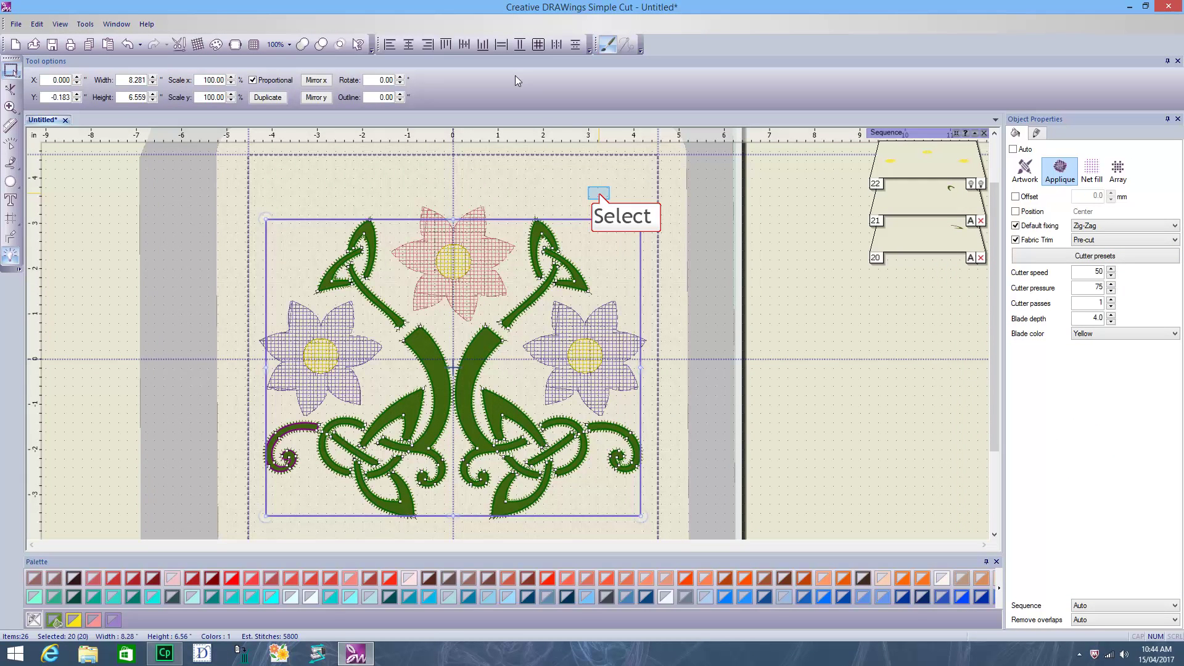
pyautogui.click(387, 340)
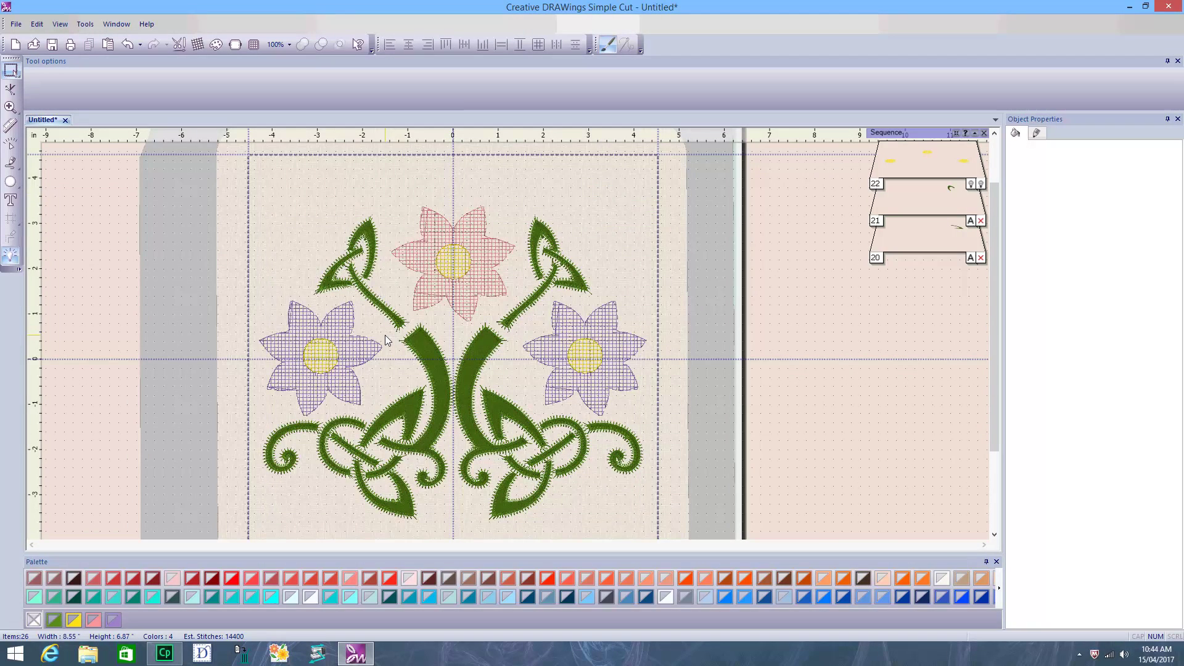
# Convert the two purple flowers to Applique and enable default fixing with the Zig-Zag stitch
pyautogui.scroll(2, 387, 340)
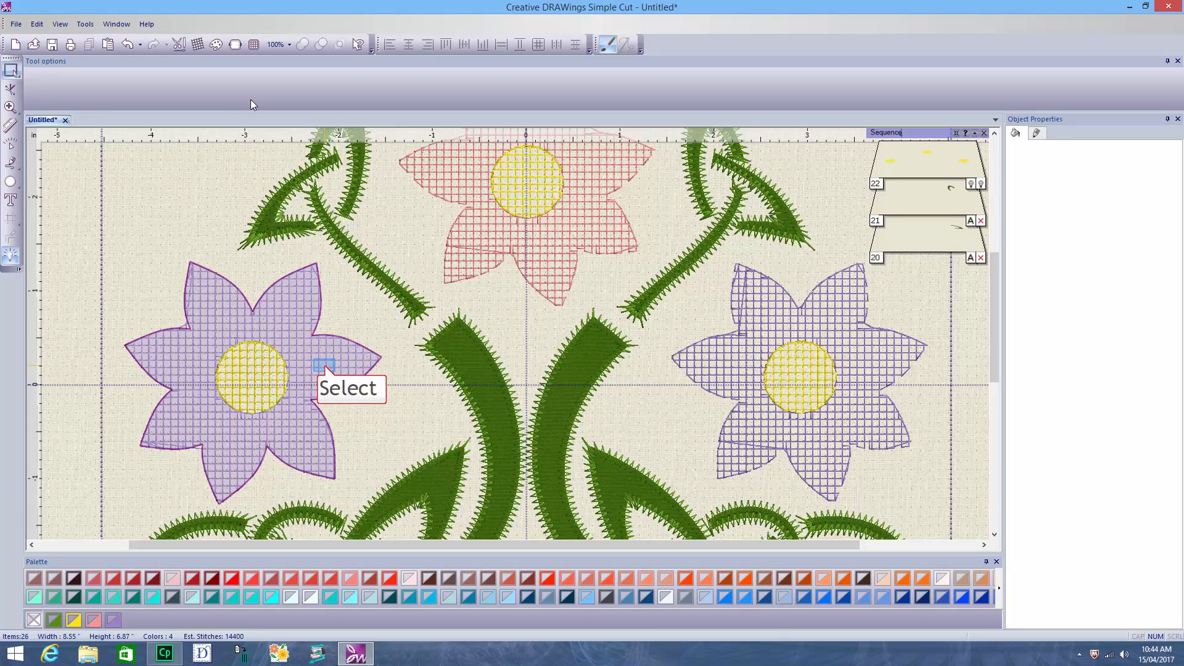
pyautogui.keyDown('ctrl'); pyautogui.click(325, 367); pyautogui.keyUp('ctrl')
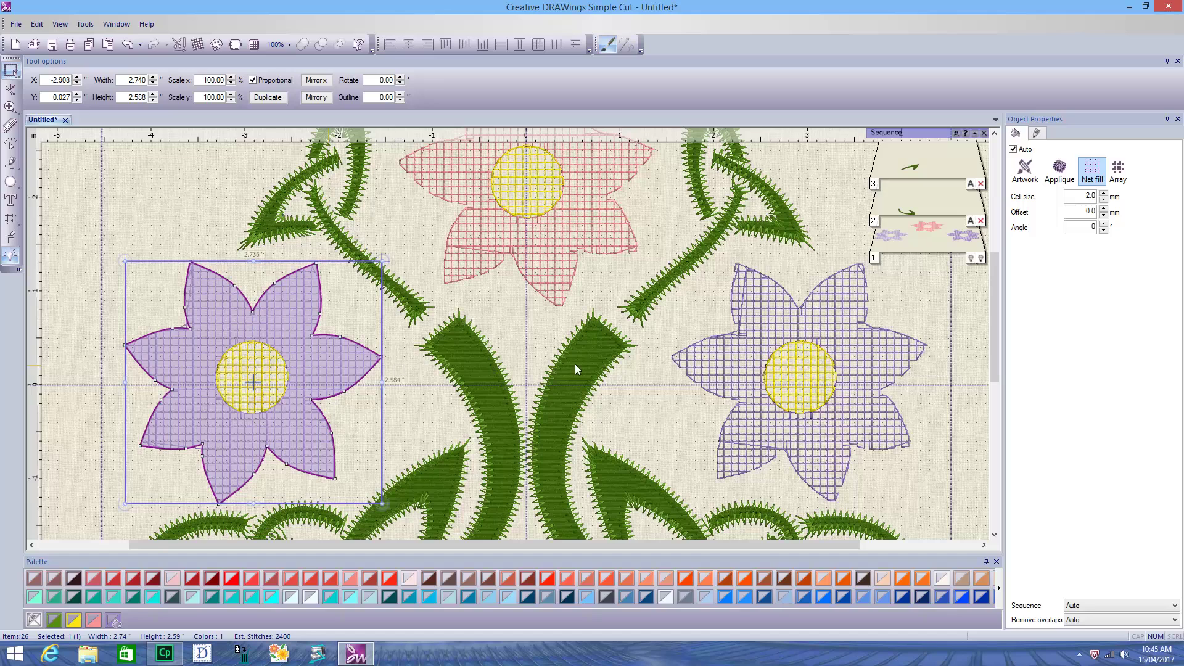
pyautogui.keyDown('ctrl'); pyautogui.click(739, 358); pyautogui.keyUp('ctrl')
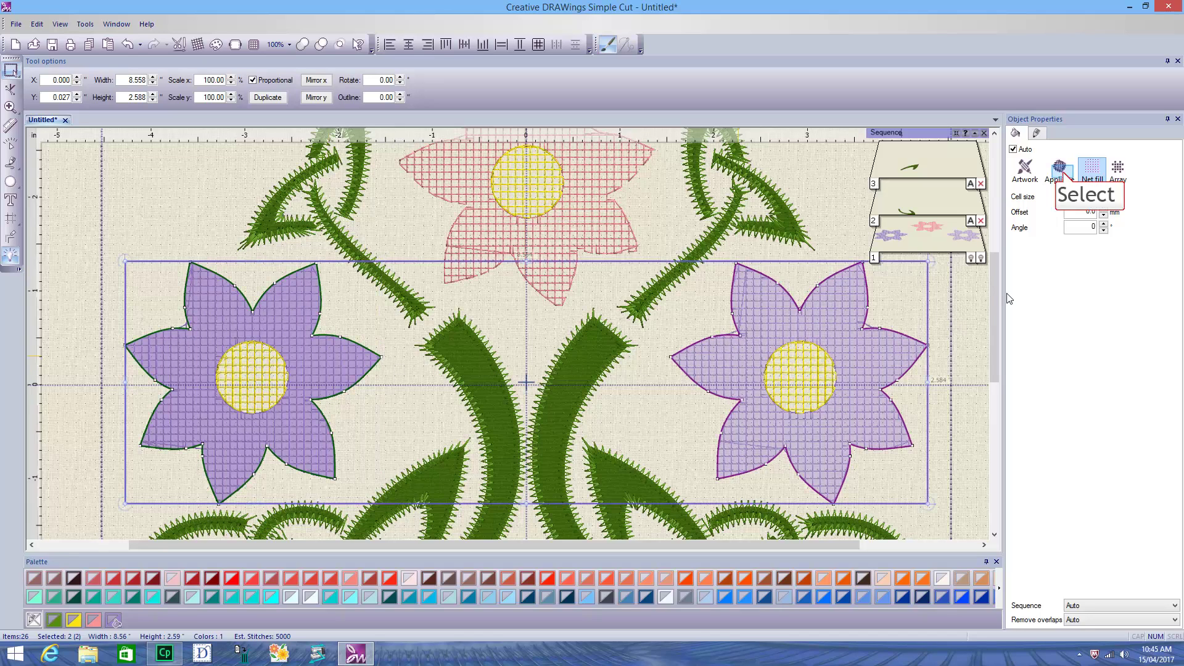
pyautogui.click(1062, 173)
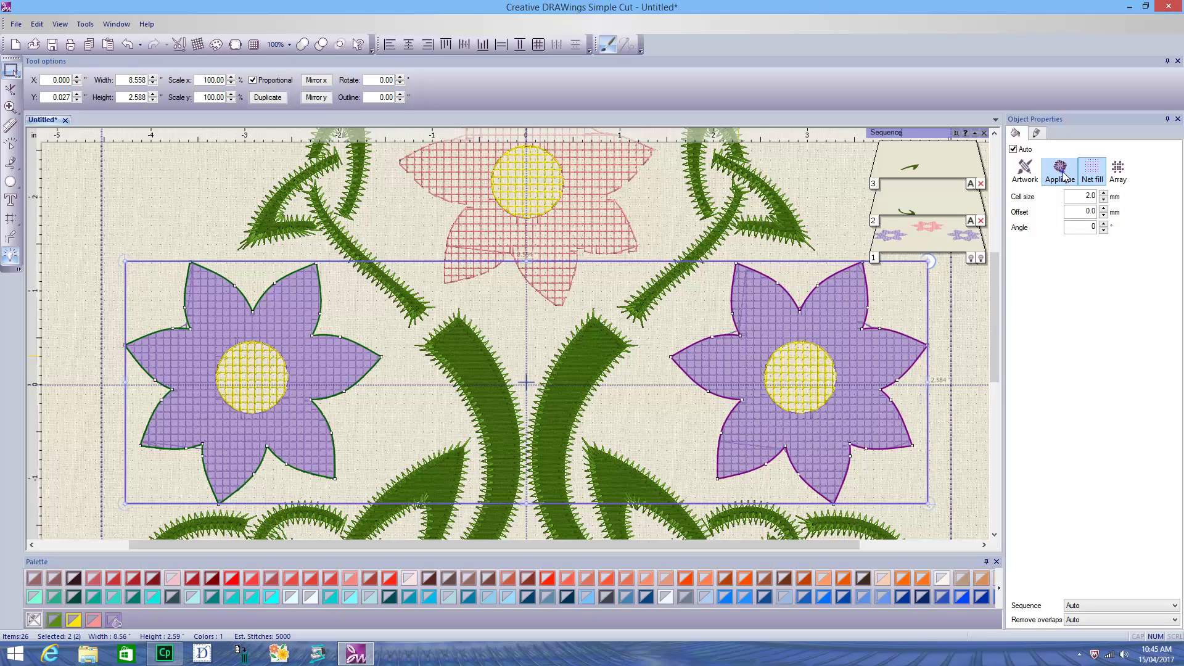
pyautogui.click(1064, 176)
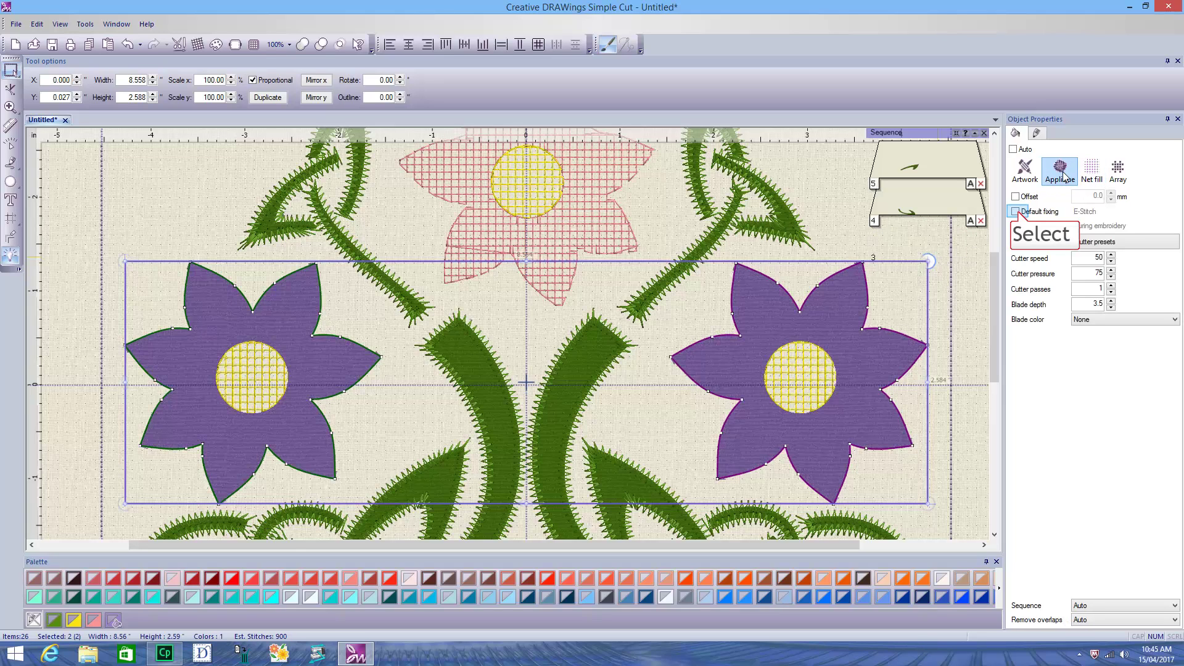
pyautogui.click(1016, 211)
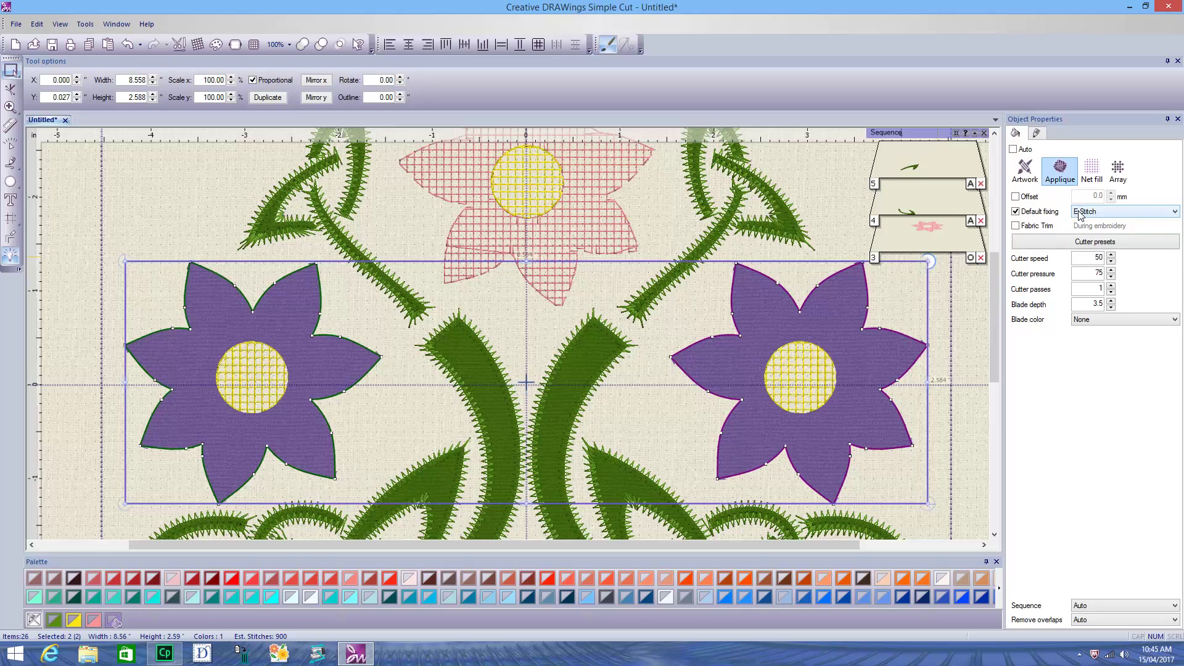
pyautogui.click(1081, 213)
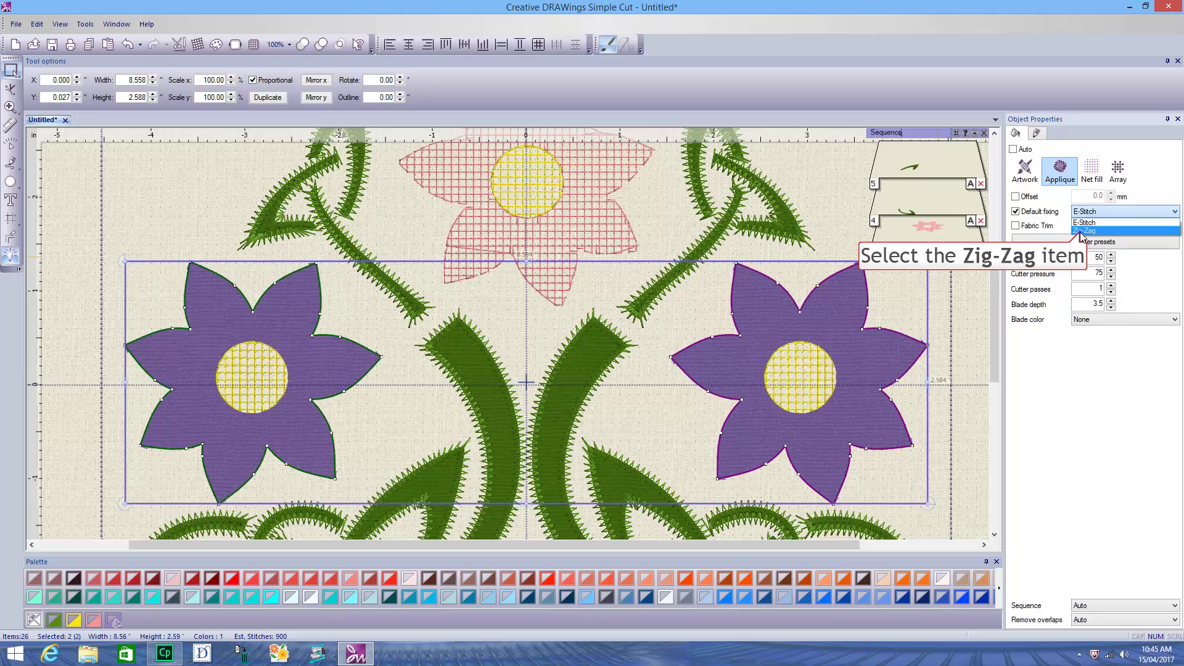
pyautogui.click(1083, 232)
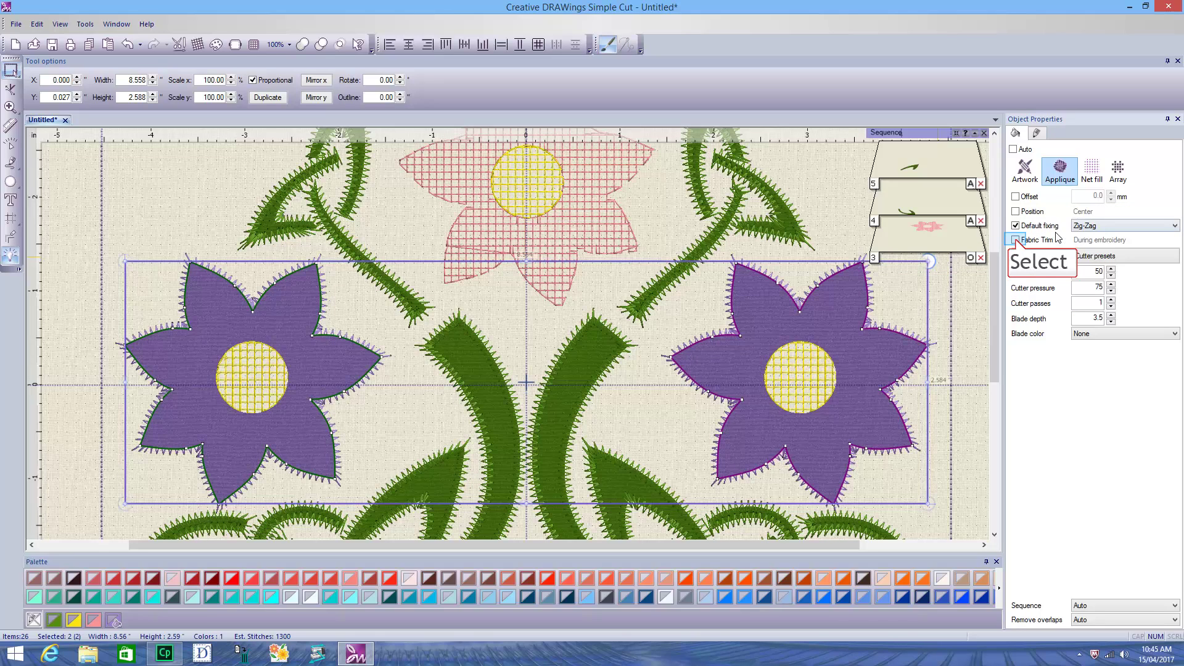
# Set the purple flowers' fabric trim to Pre-cut and apply the Edge cutter preset for Fabric backed with Fusible Webbing
pyautogui.click(1016, 240)
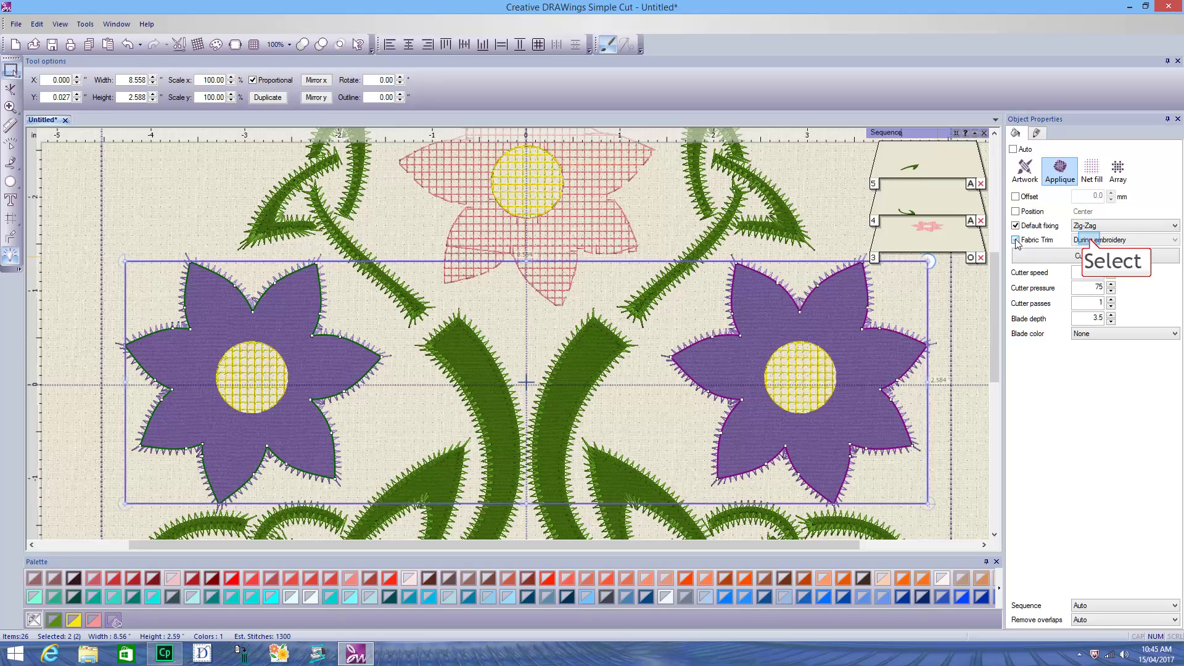
pyautogui.click(1091, 241)
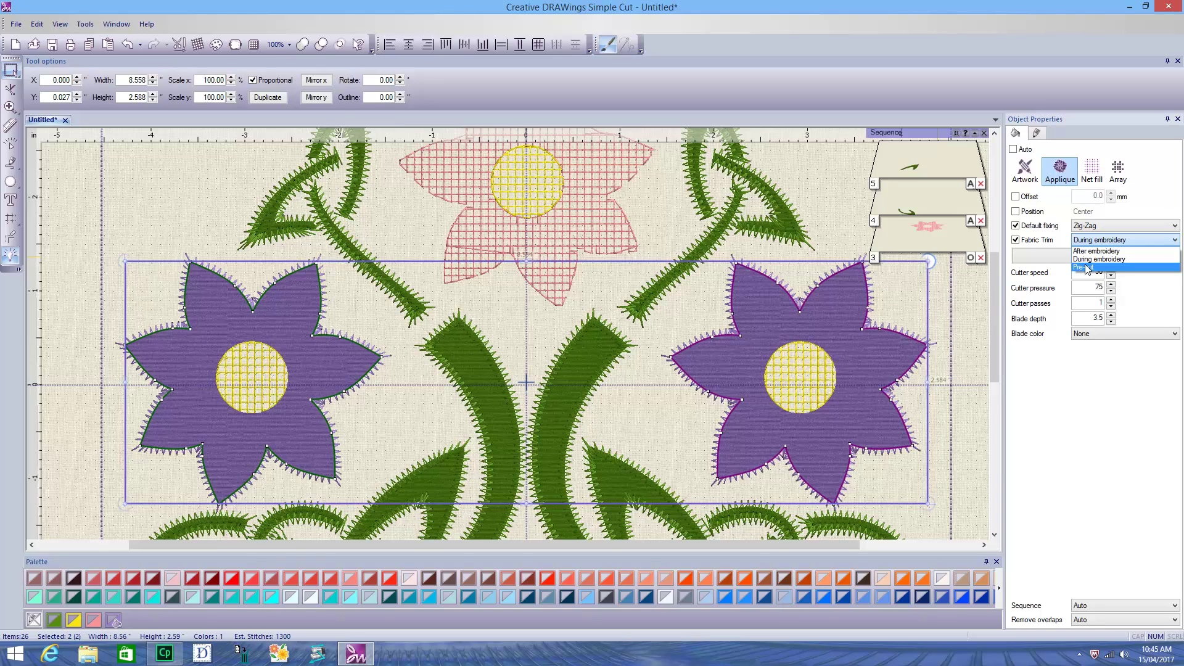
pyautogui.click(1087, 268)
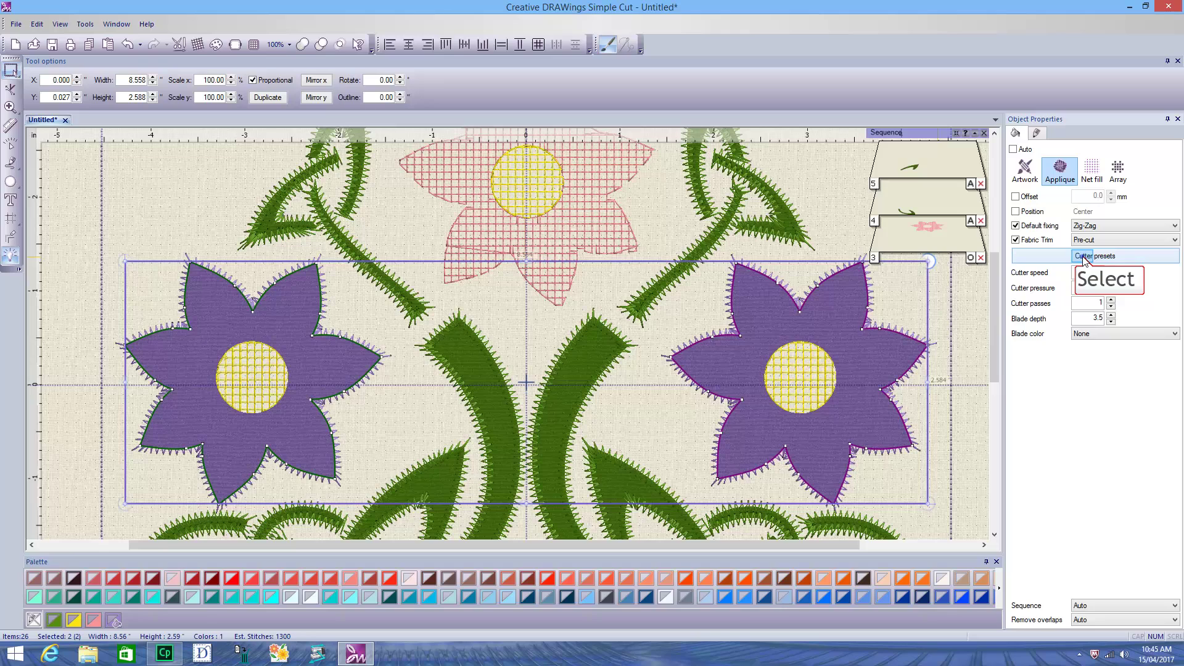
pyautogui.click(1085, 257)
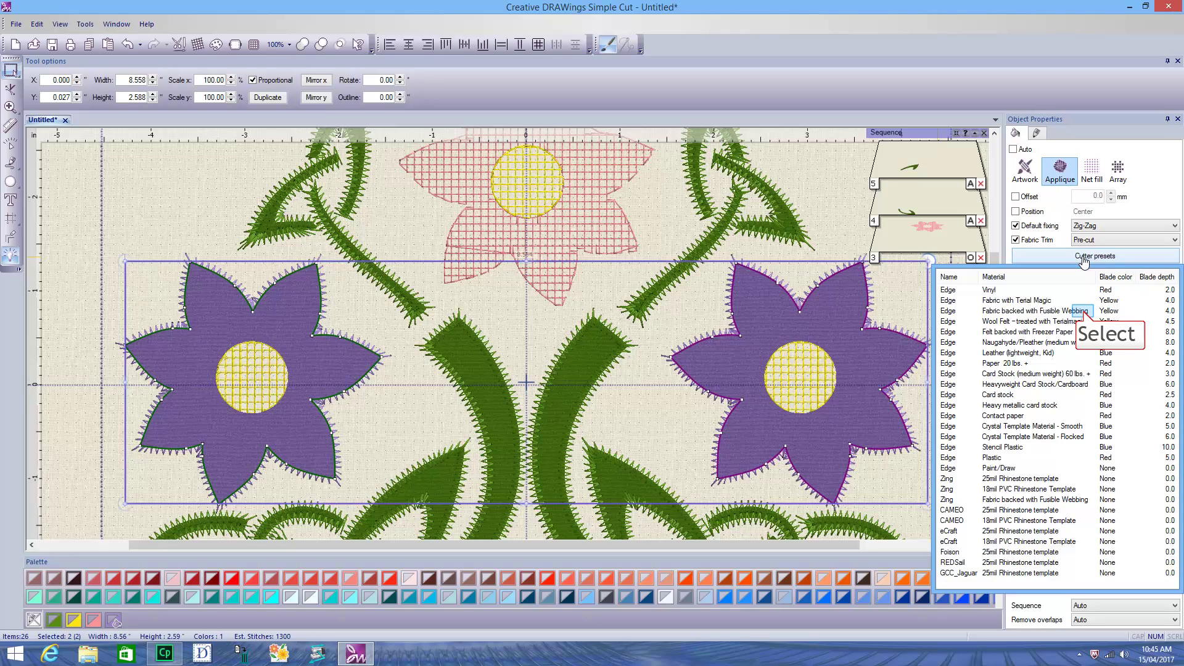
pyautogui.click(1085, 312)
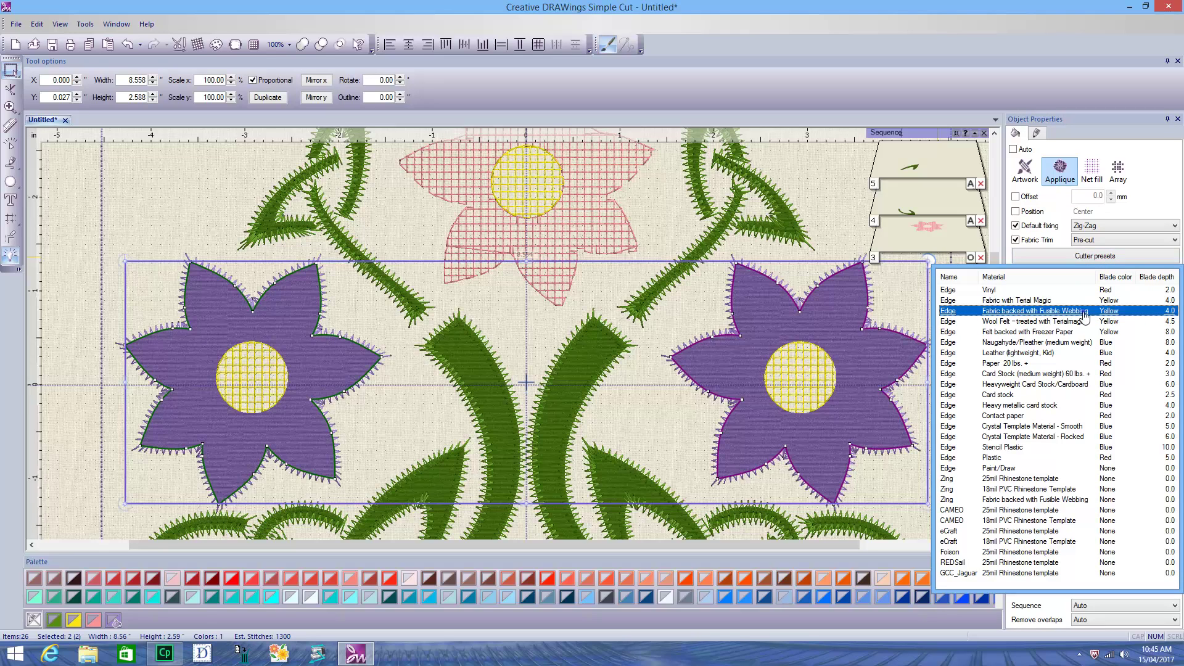
pyautogui.click(1085, 312)
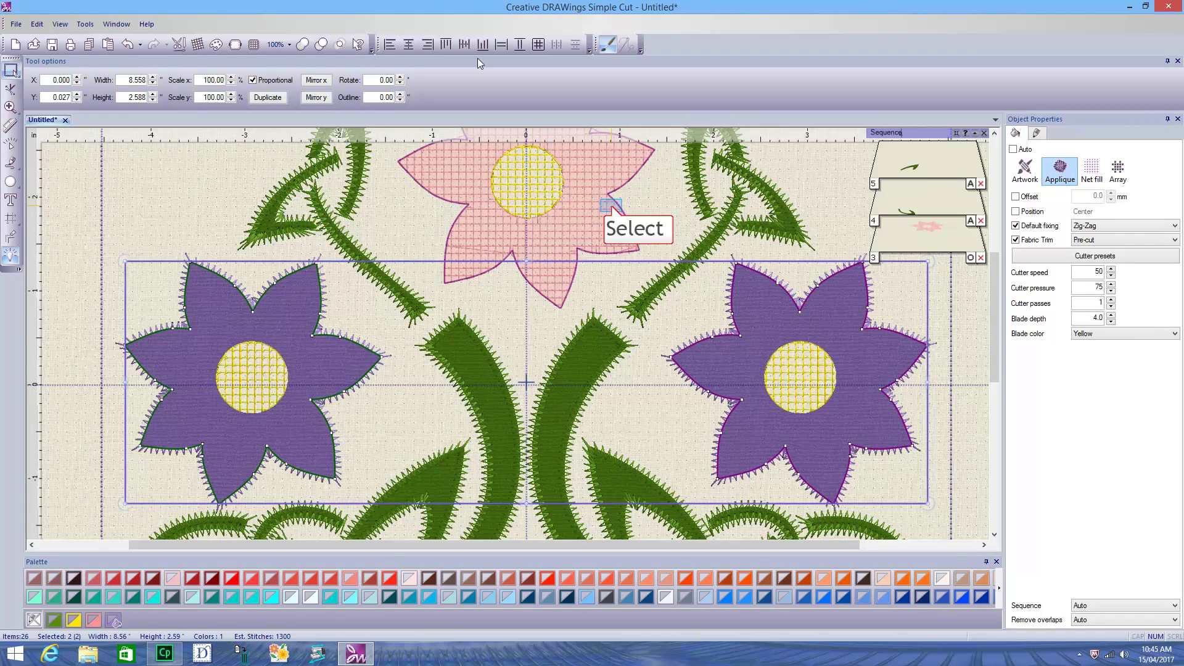
# Convert the pink flower to Applique and enable default fixing with the Zig-Zag stitch
pyautogui.click(612, 210)
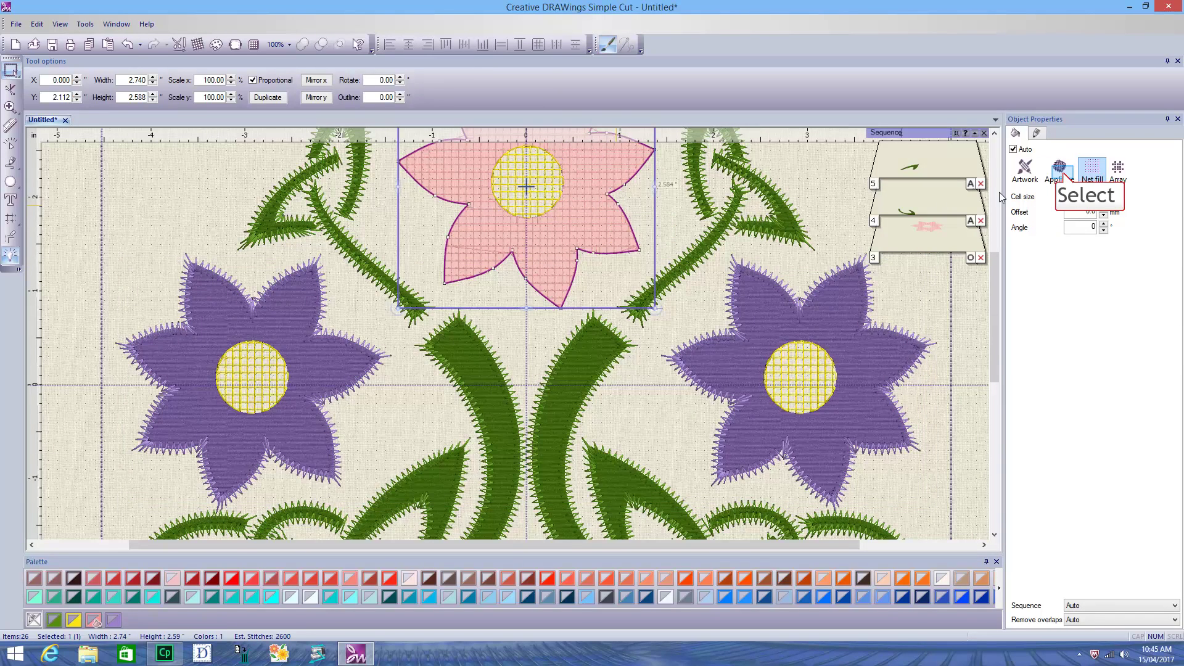
pyautogui.click(1065, 176)
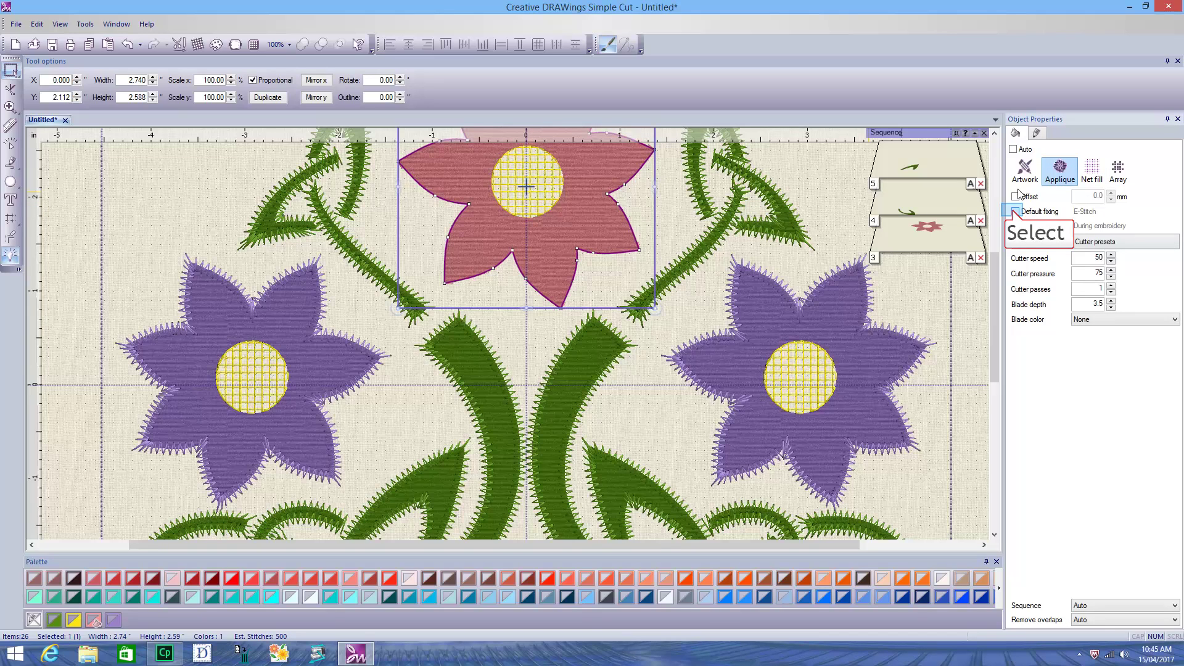
pyautogui.click(1015, 212)
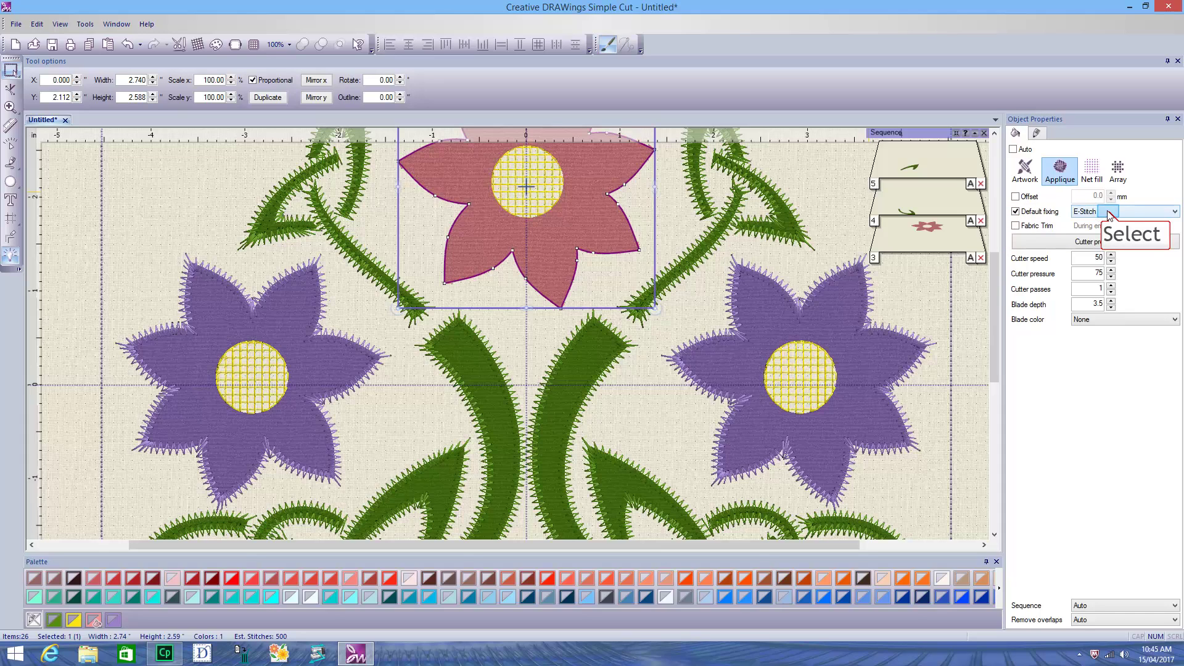
pyautogui.click(1109, 214)
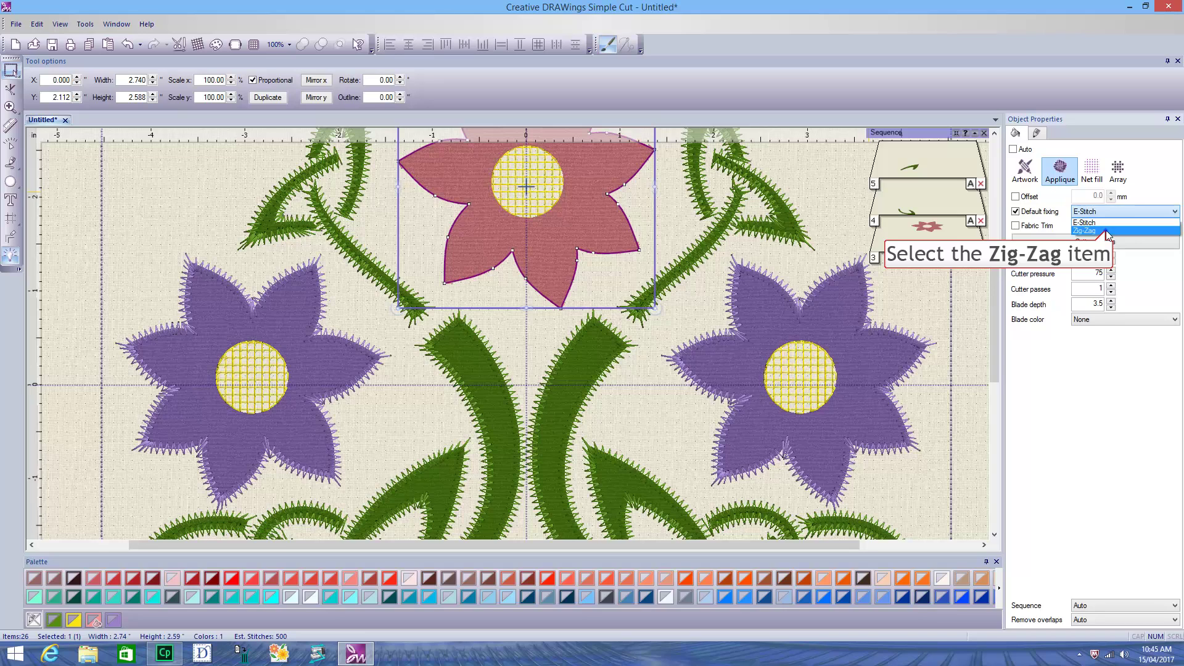
pyautogui.click(1105, 231)
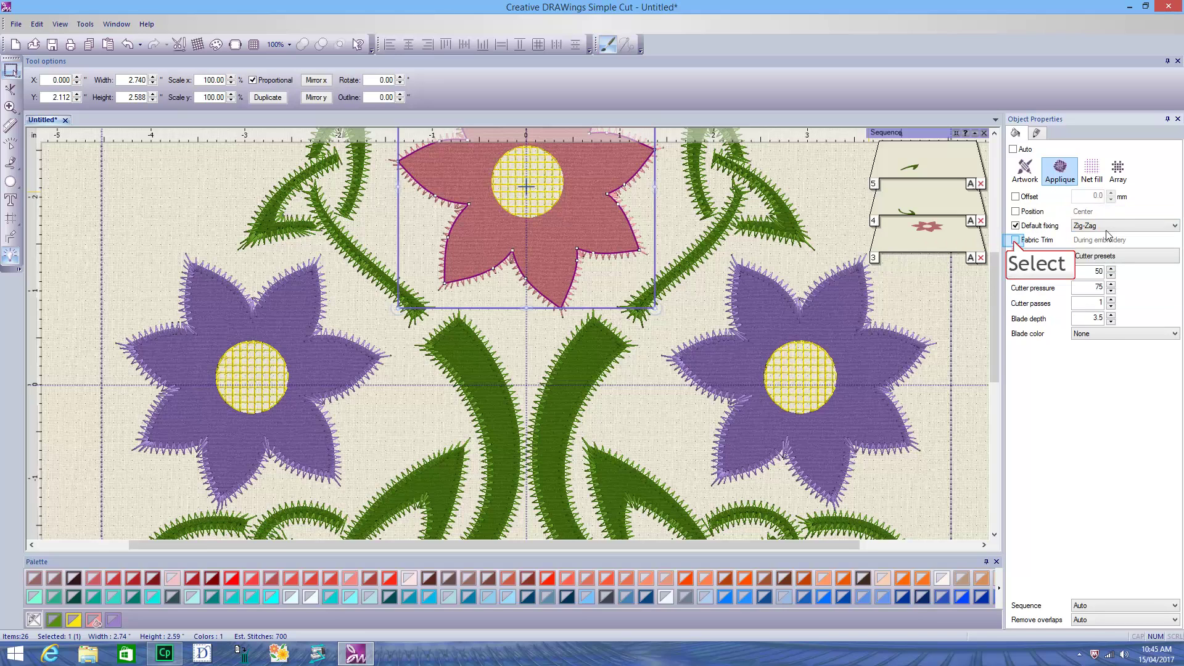
# Set the pink flower's fabric trim to Pre-cut with the Edge preset for Fabric backed with Fusible Webbing, then deselect it
pyautogui.click(1016, 242)
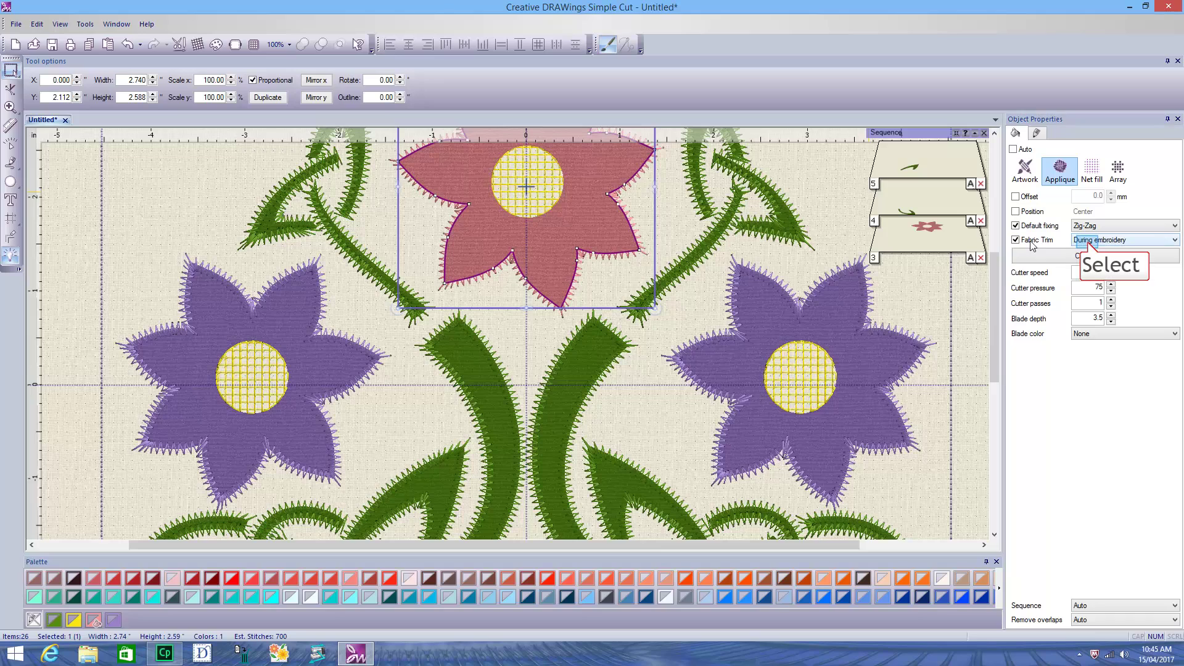
pyautogui.click(1089, 245)
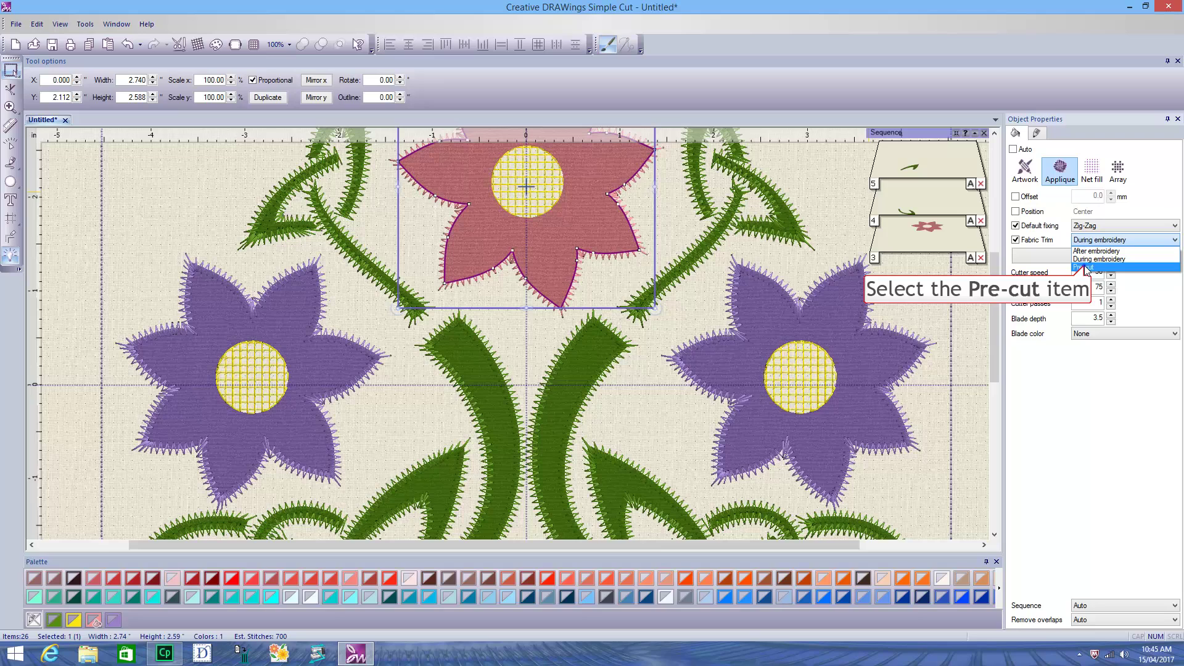
pyautogui.click(1084, 265)
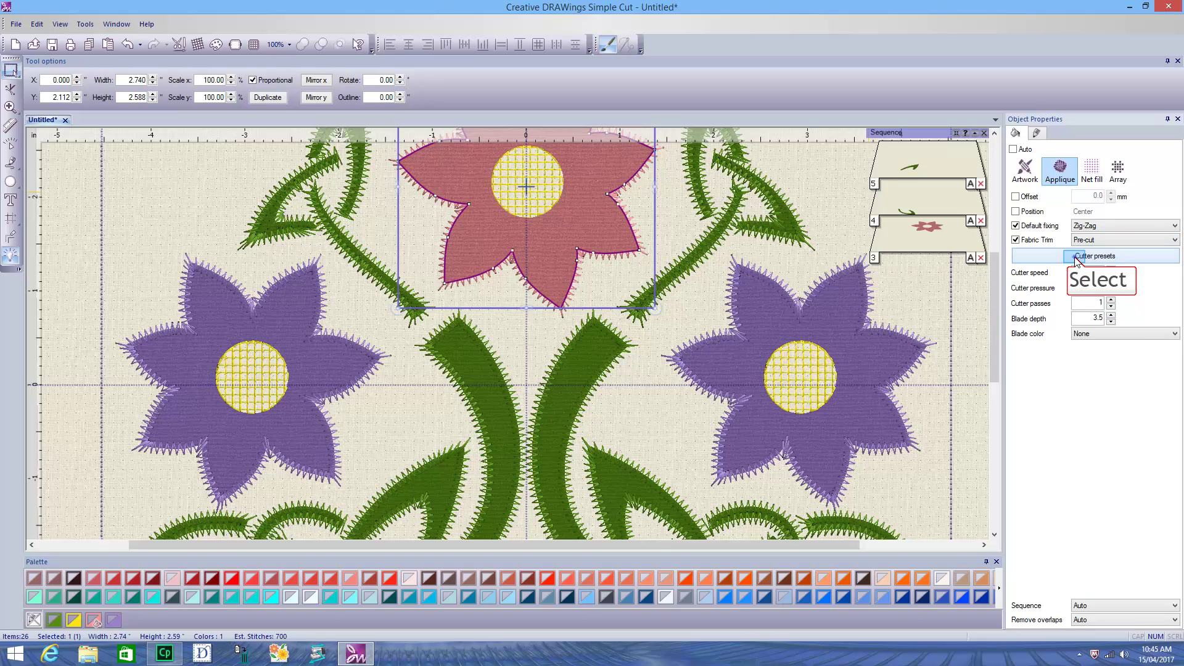
pyautogui.click(1076, 257)
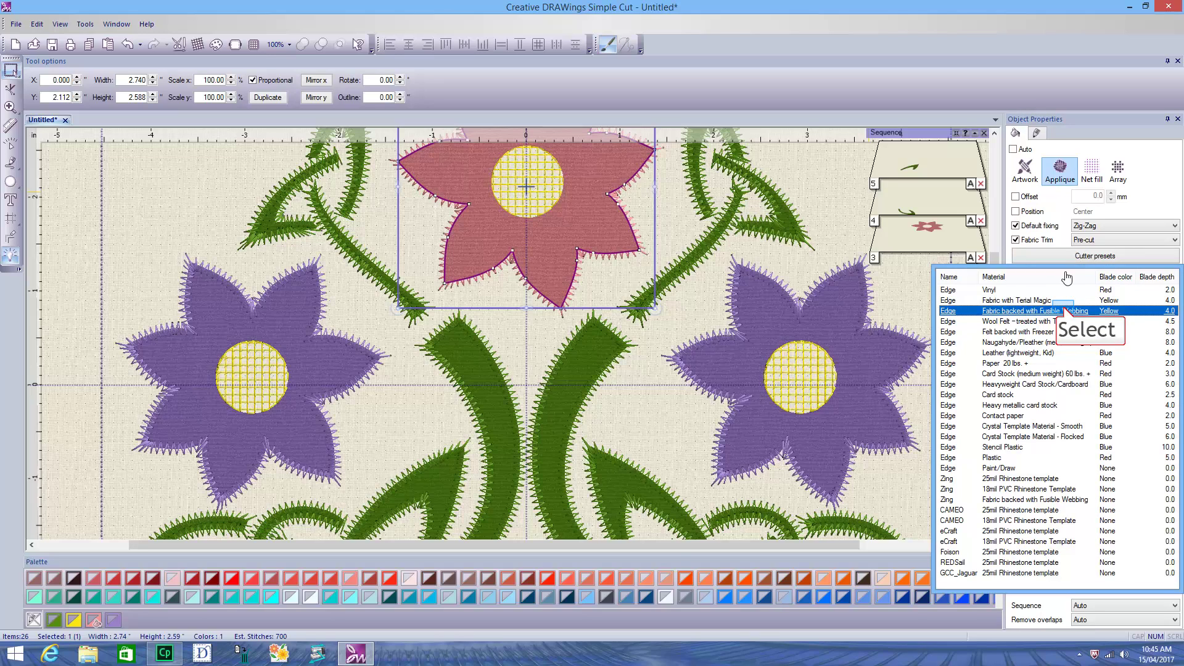
pyautogui.click(1066, 310)
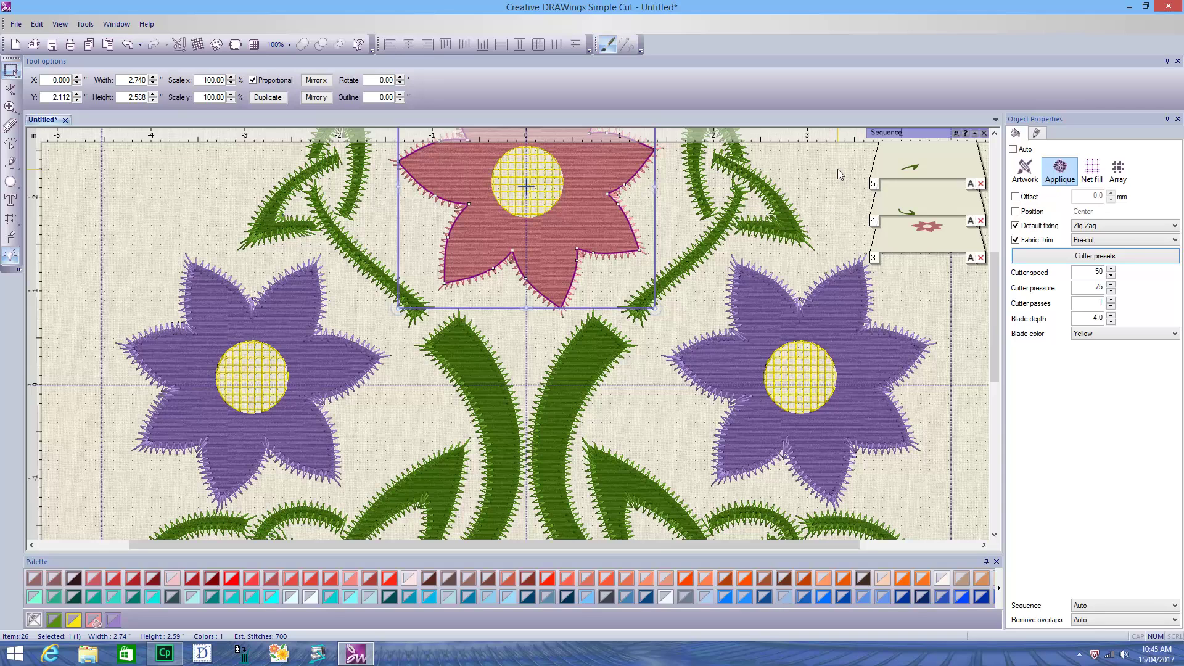
pyautogui.click(838, 169)
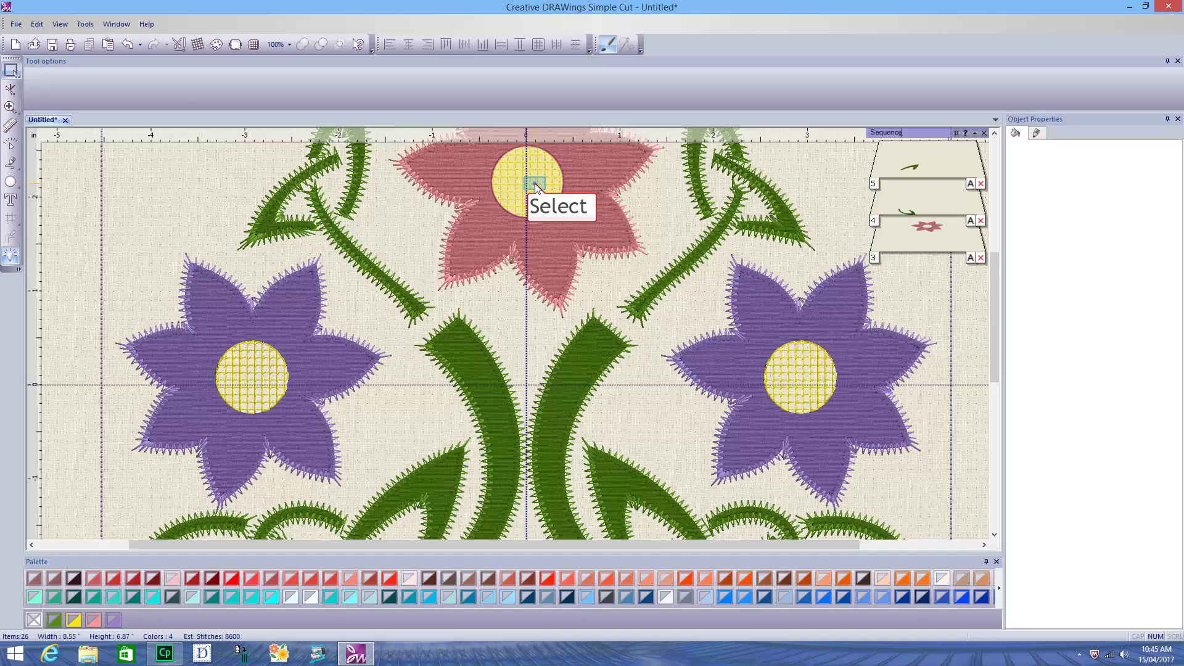
# Convert the three yellow flower centers together to Applique and enable default fixing with the Zig-Zag stitch
pyautogui.click(535, 183)
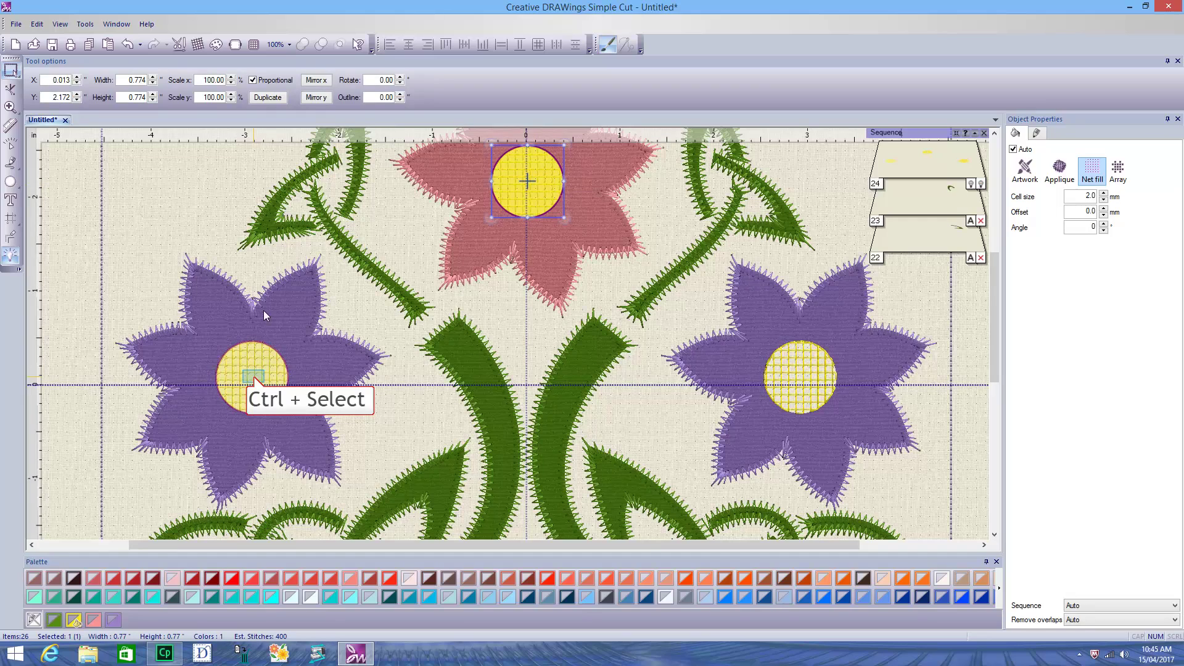
pyautogui.keyDown('ctrl'); pyautogui.click(254, 376); pyautogui.keyUp('ctrl')
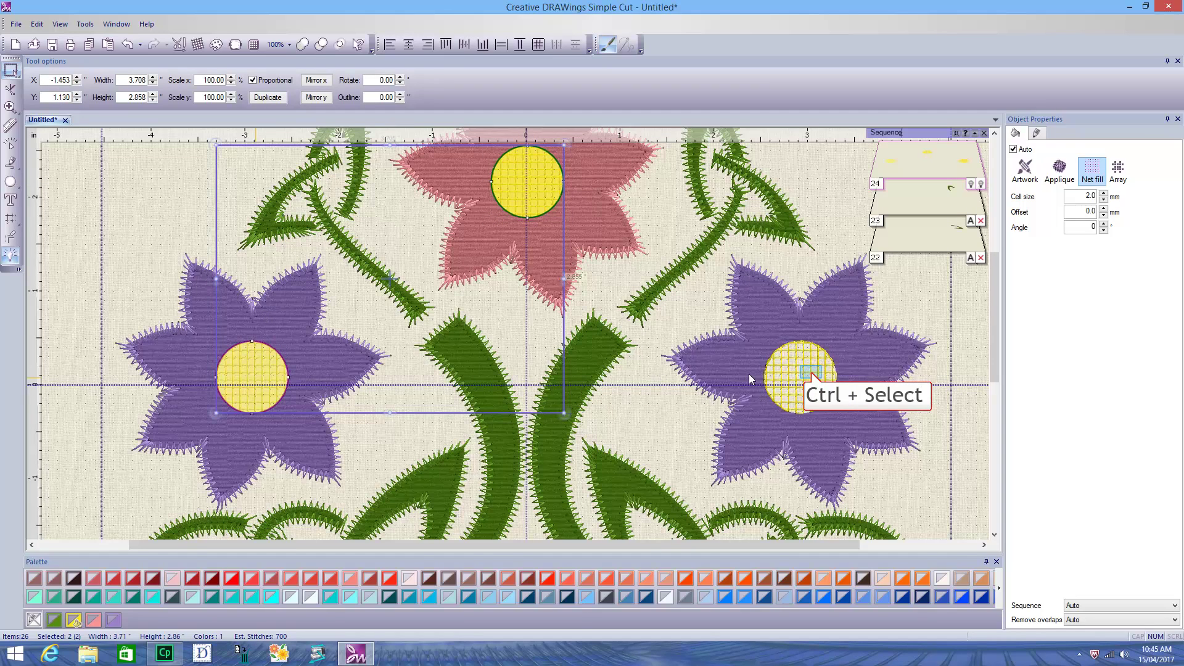
pyautogui.keyDown('ctrl'); pyautogui.click(811, 372); pyautogui.keyUp('ctrl')
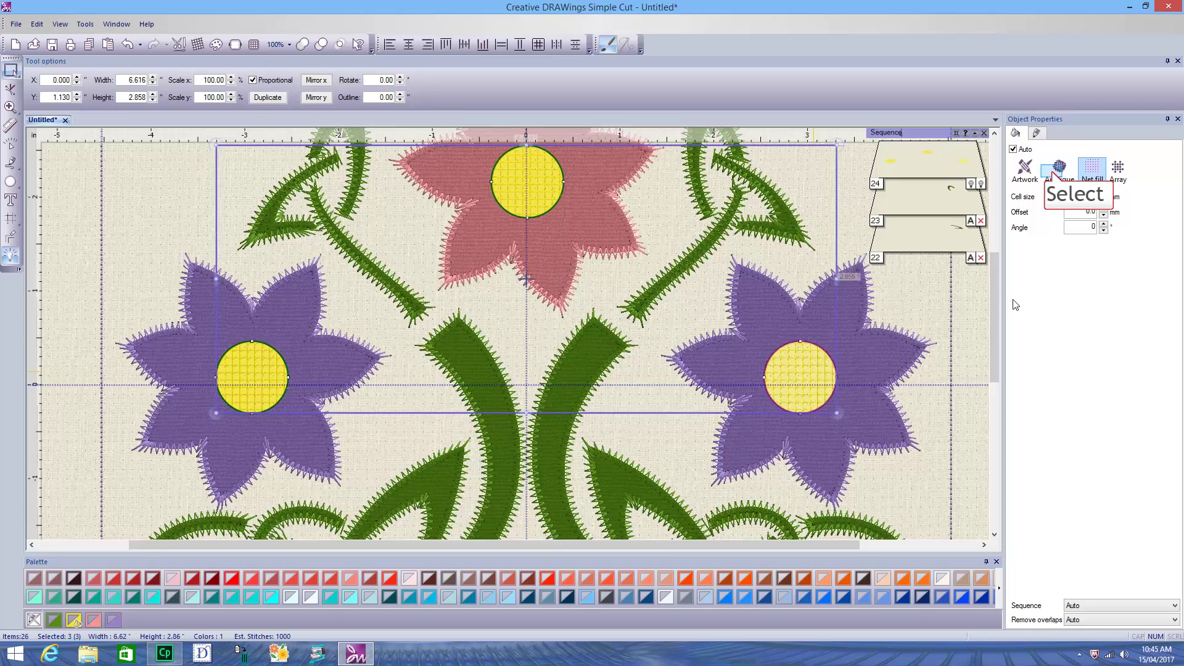
pyautogui.click(1053, 172)
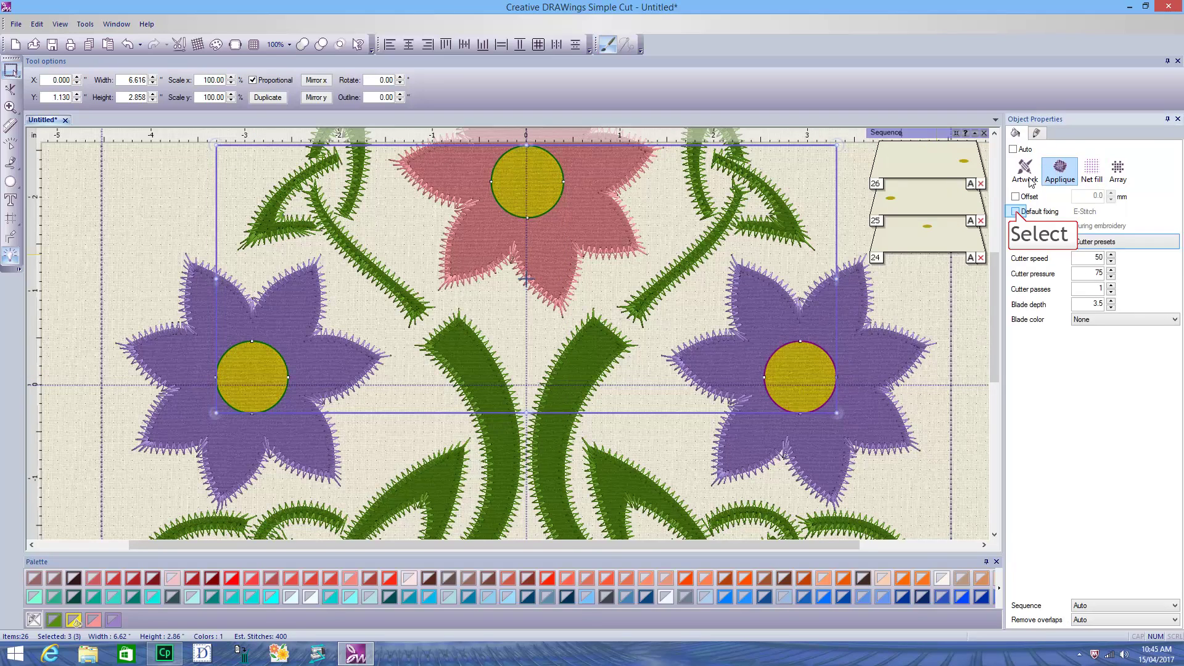
pyautogui.click(1016, 212)
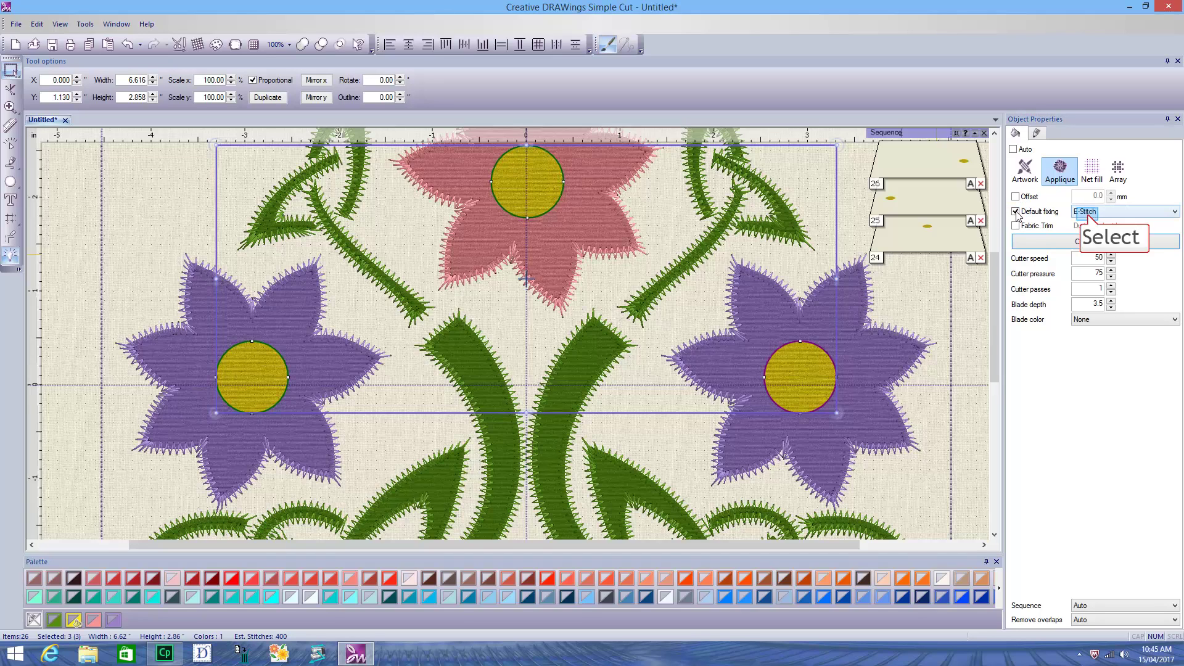
pyautogui.click(1089, 216)
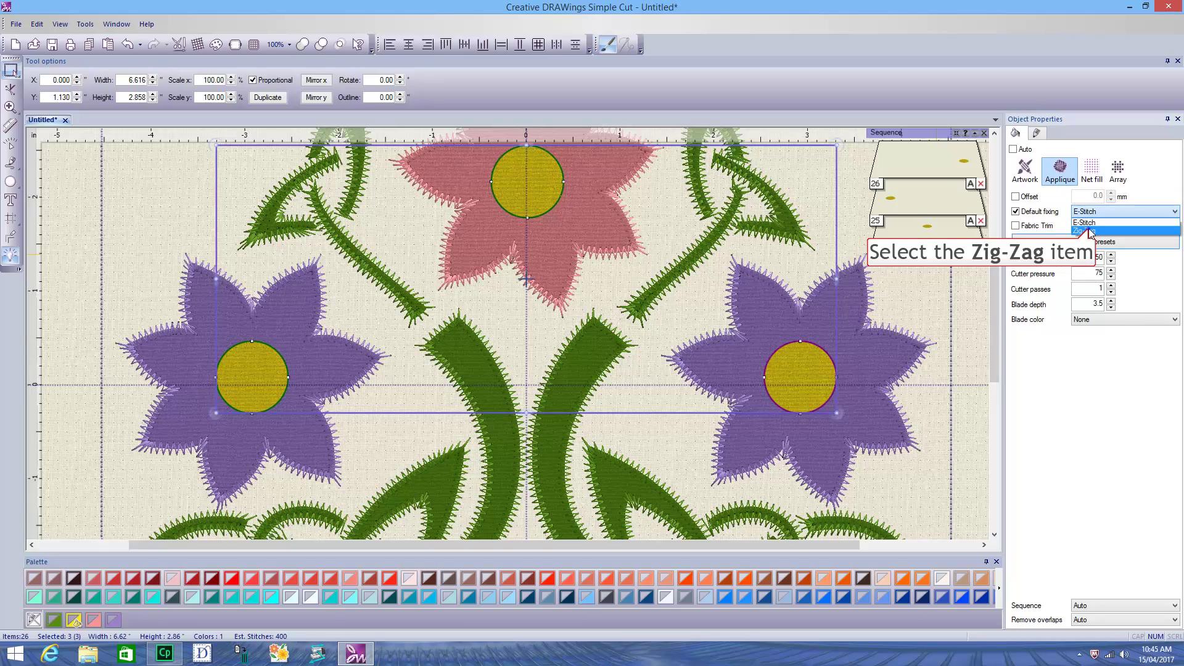
pyautogui.click(1089, 231)
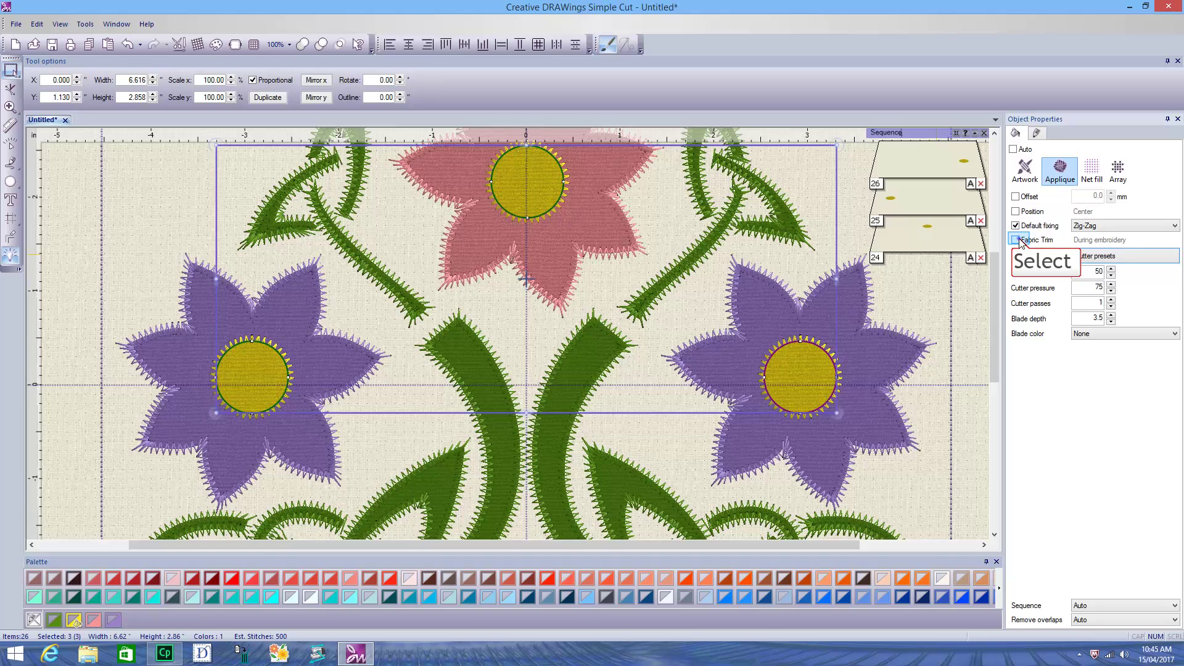
# Enable fabric trim for the three yellow flower centers and set it to Pre-cut
pyautogui.click(1017, 240)
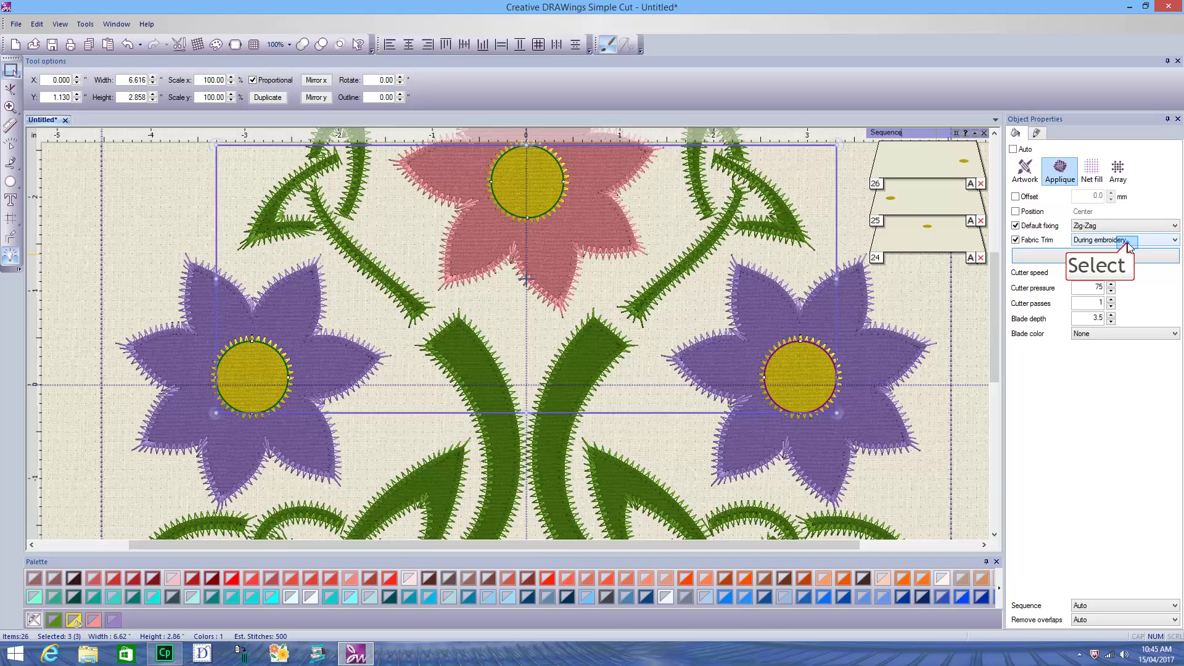
pyautogui.click(1128, 245)
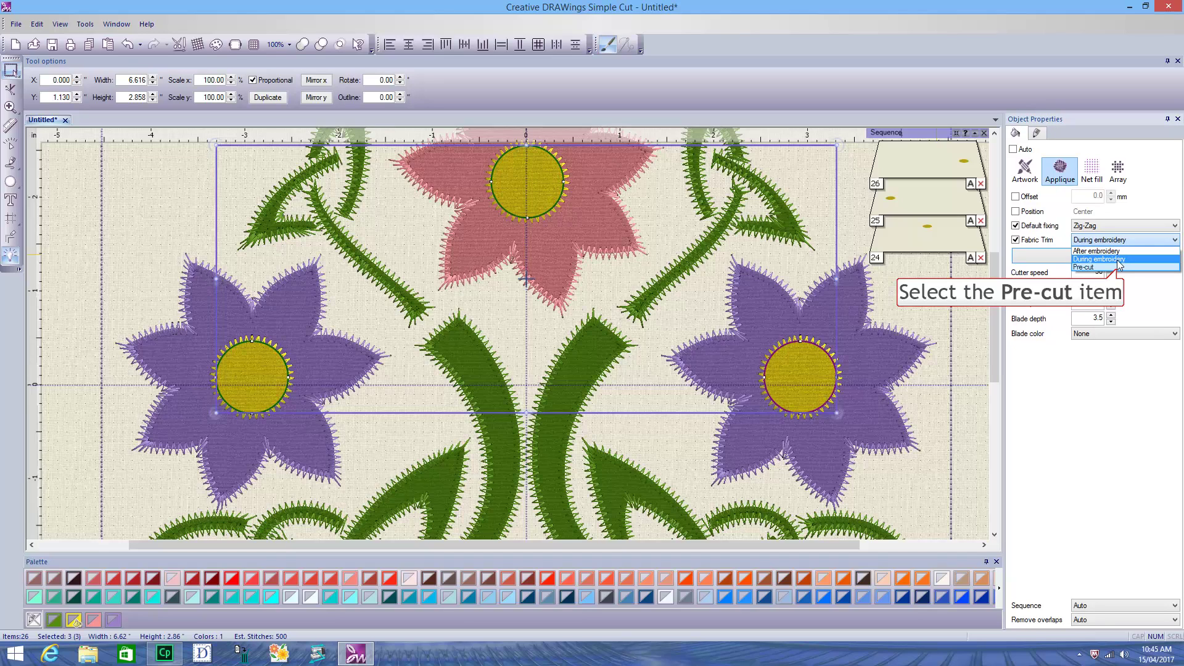
pyautogui.click(1117, 268)
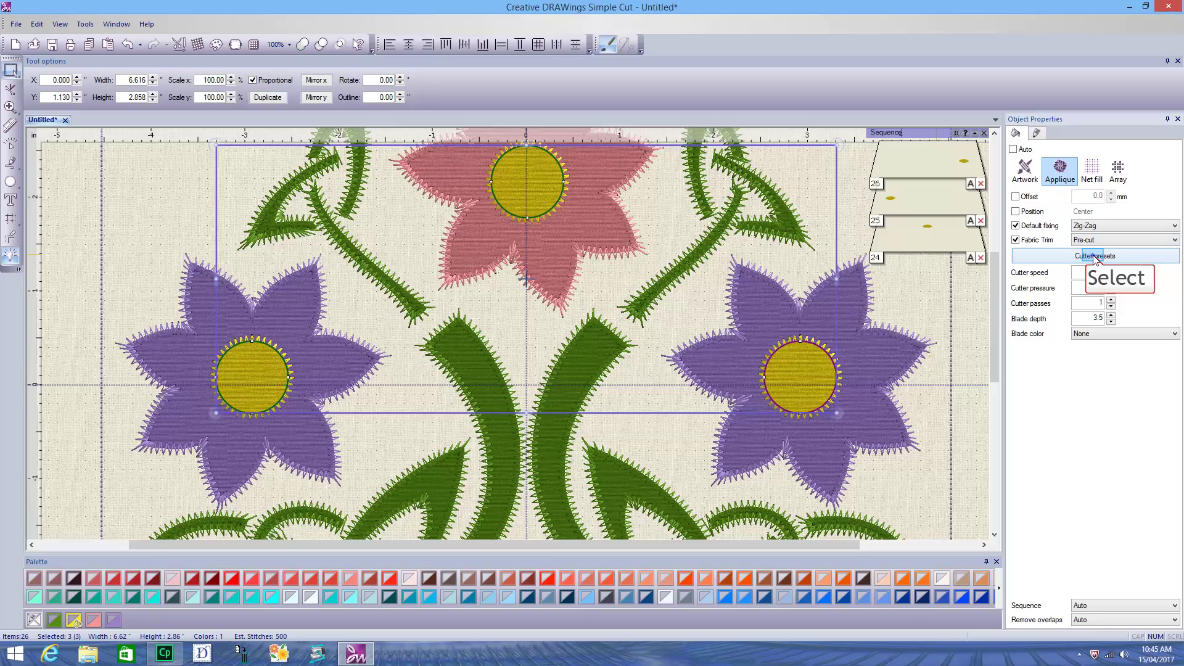
# Apply the Edge cutter preset for Fabric backed with Fusible Webbing to the three yellow flower centers, then deselect them
pyautogui.click(1094, 257)
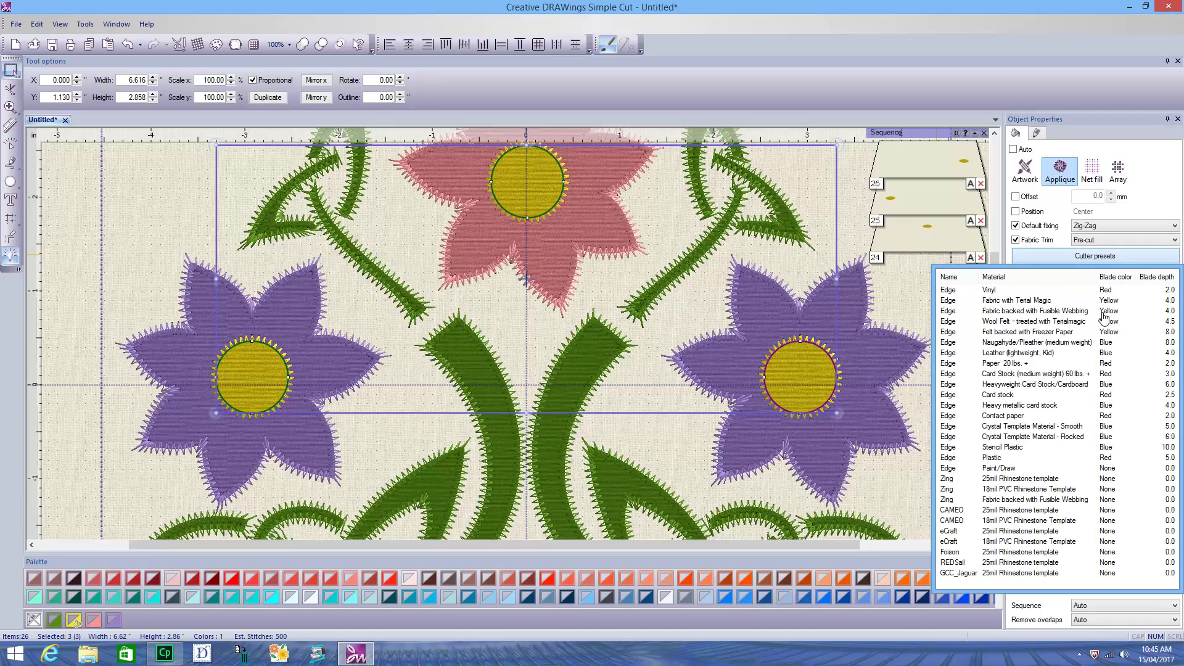
pyautogui.click(1104, 314)
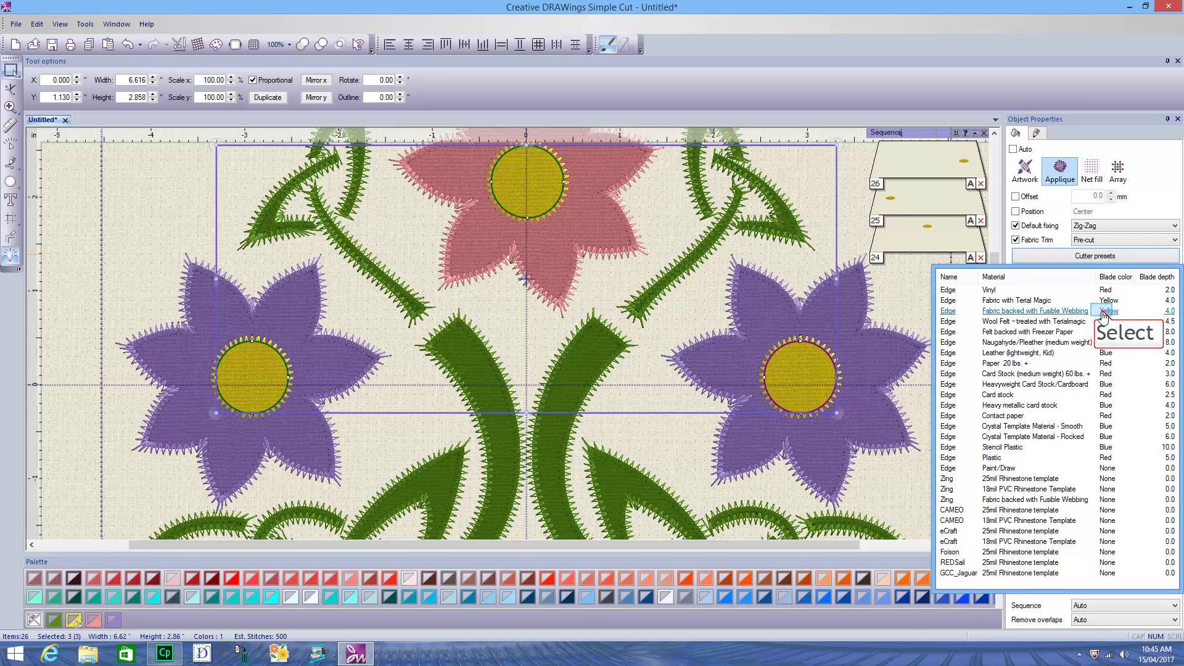
pyautogui.click(1105, 314)
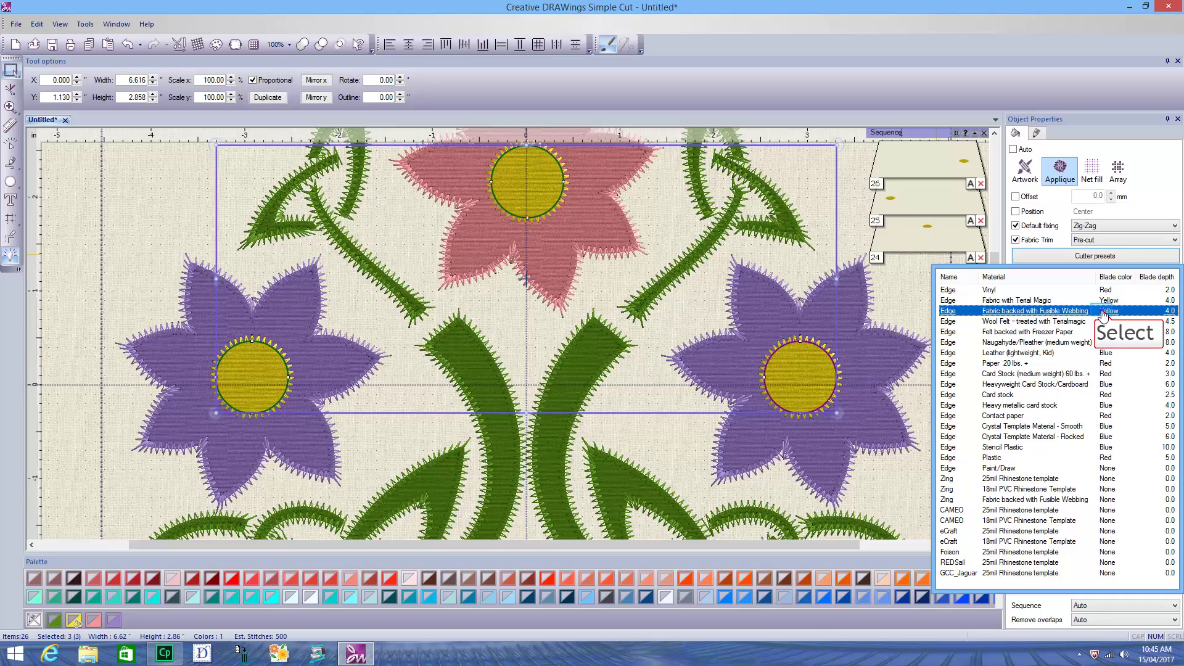
pyautogui.click(852, 203)
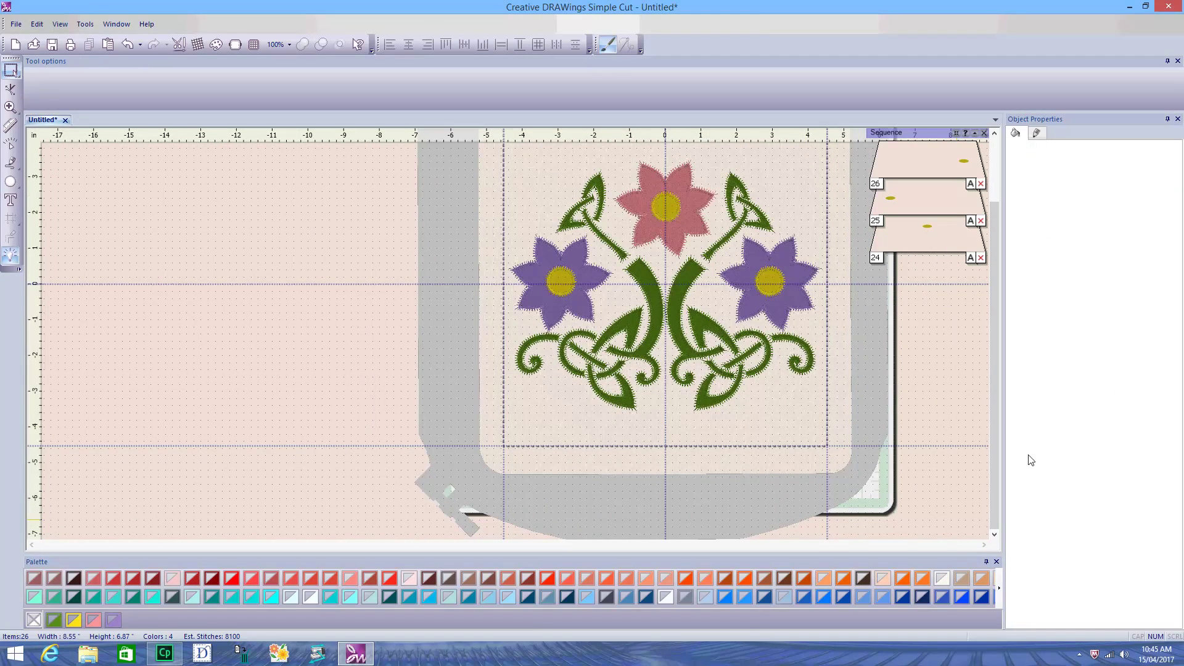
pyautogui.scroll(-1, 708, 230)
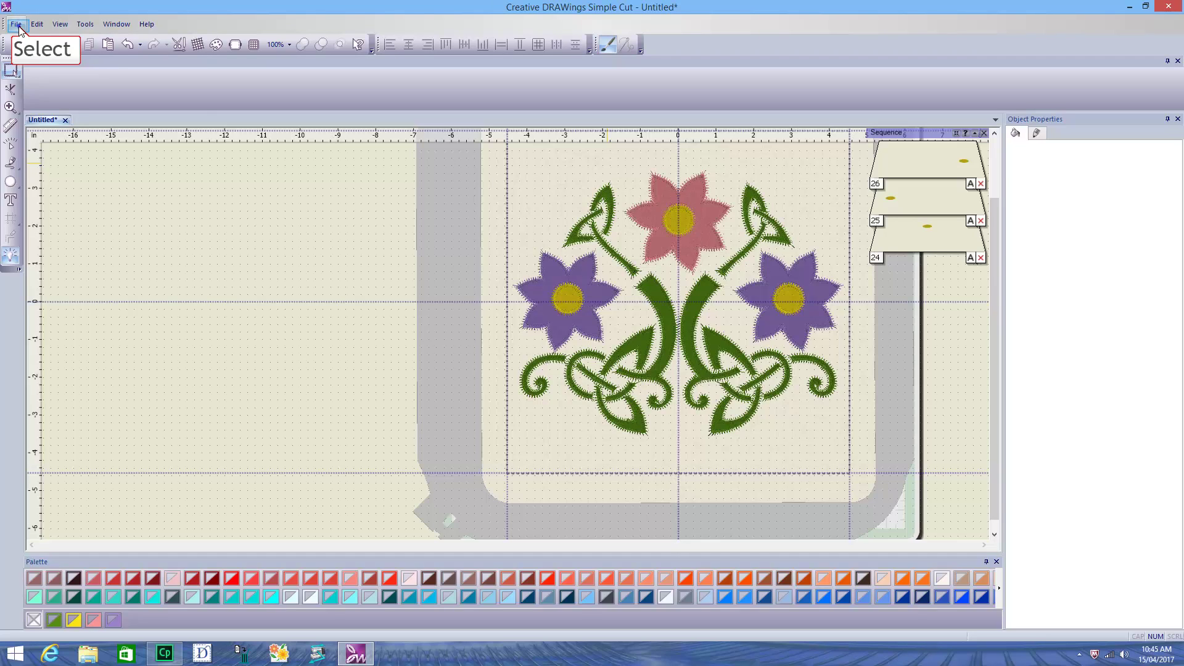
# Export the finished design to the stitch editor and turn on the 3D preview there
pyautogui.click(16, 25)
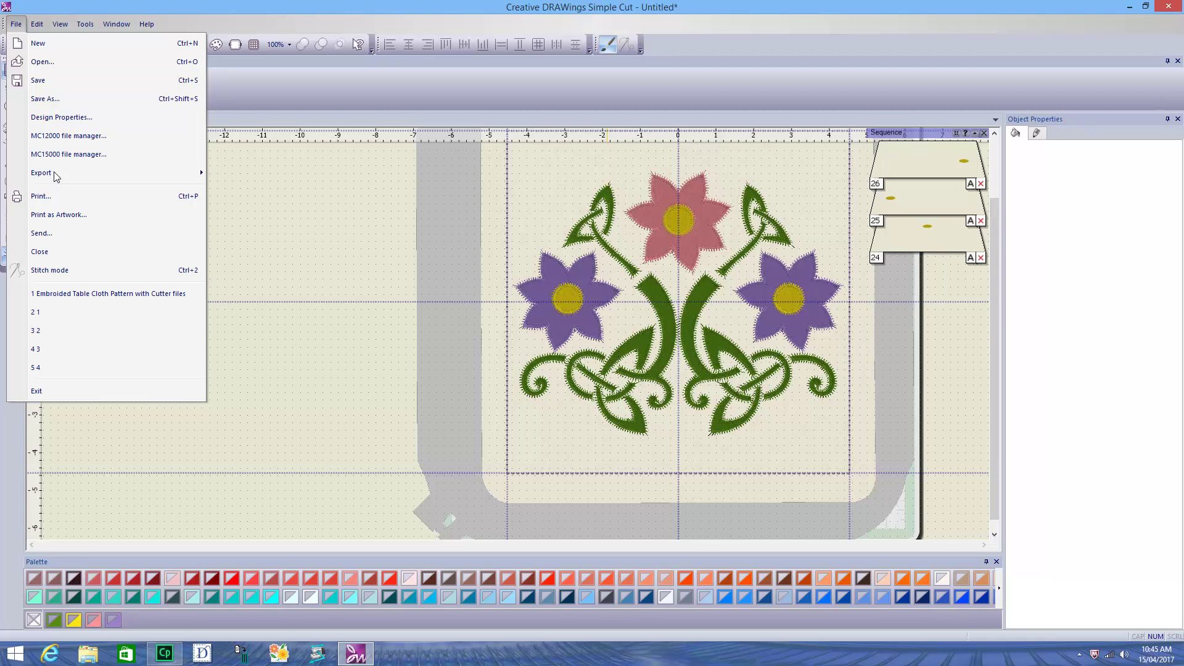
pyautogui.click(57, 176)
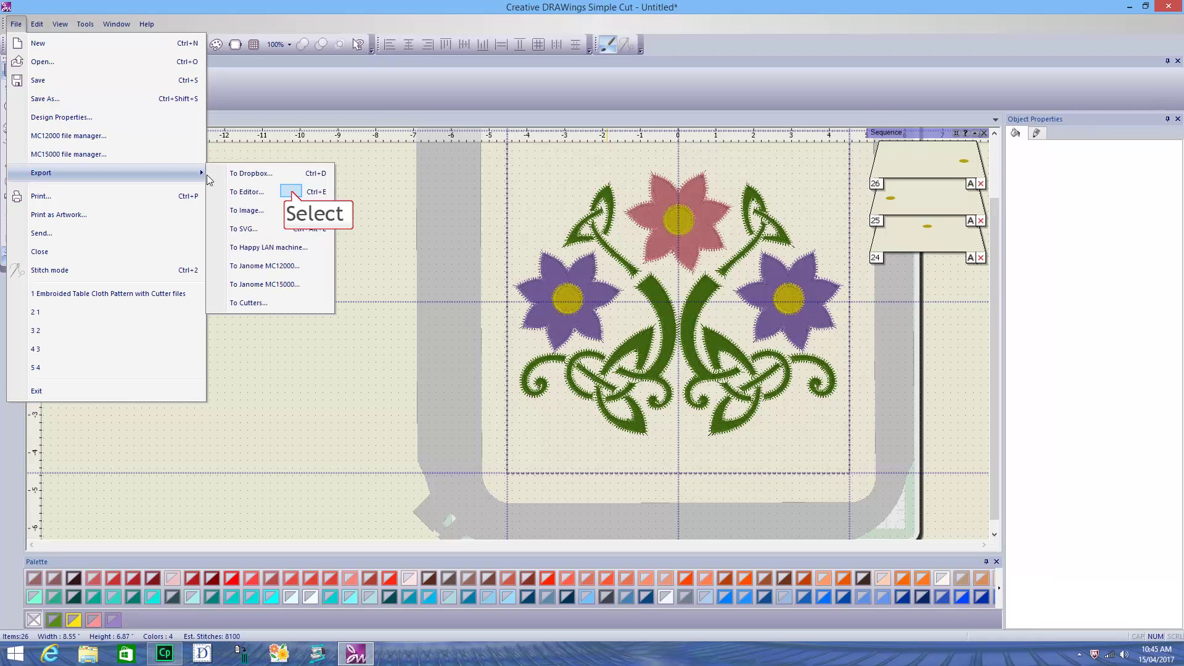
pyautogui.click(293, 193)
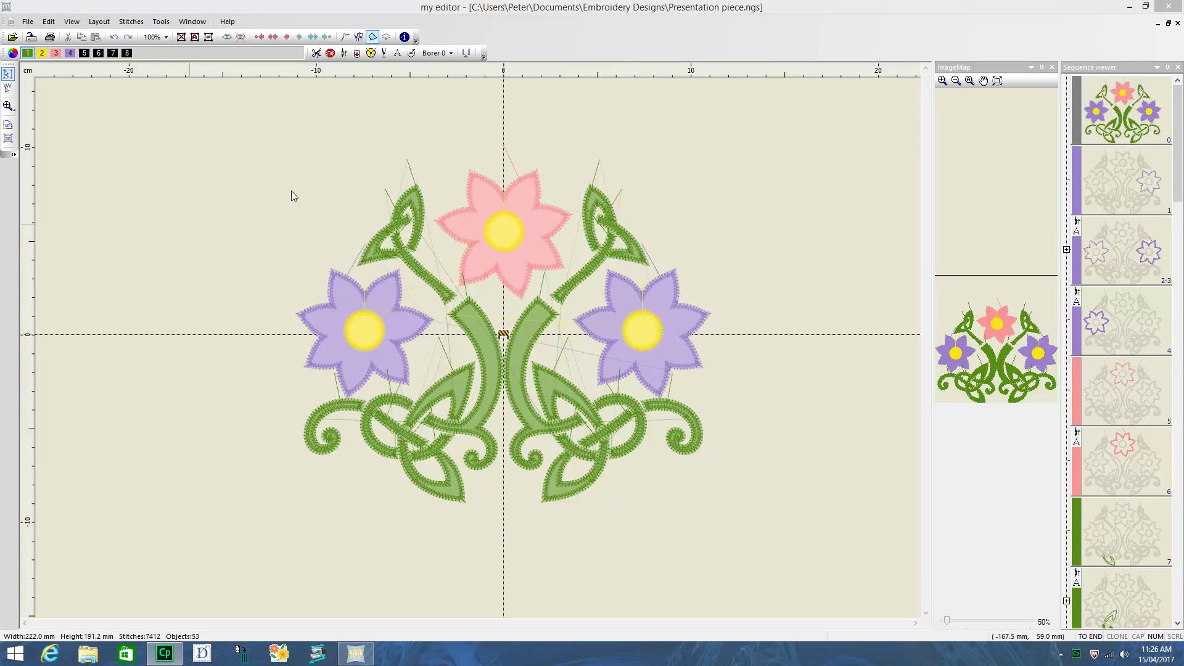
pyautogui.click(72, 21)
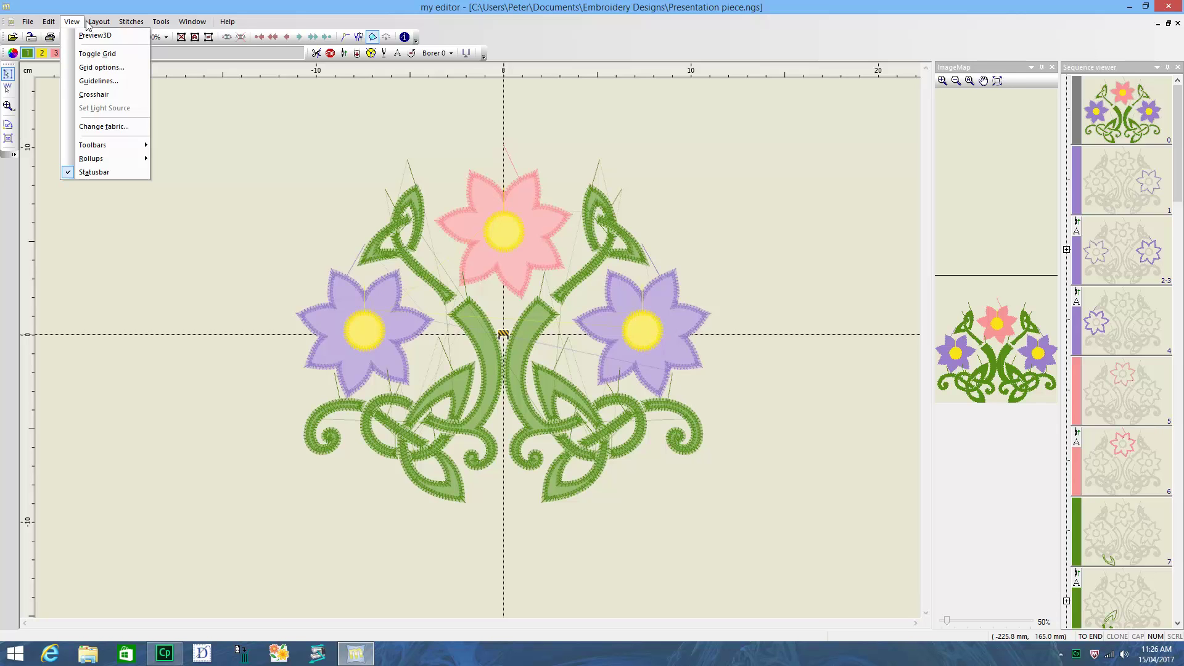
pyautogui.click(90, 41)
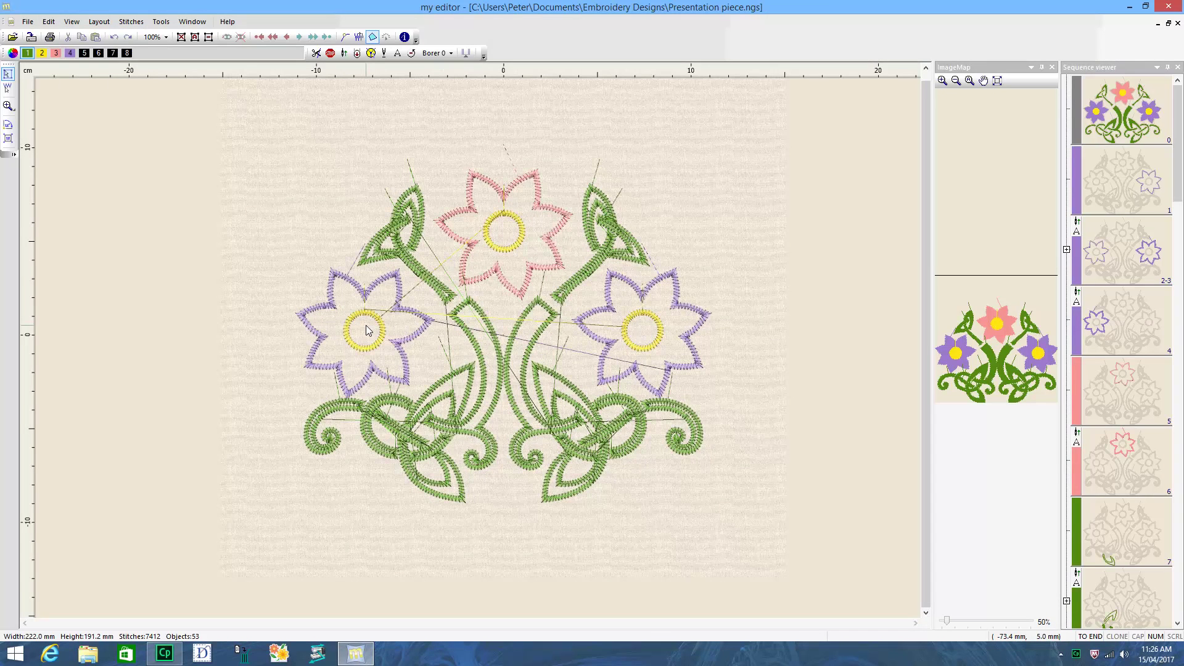
# In stitch editing mode, delete the stray purple stitches running out above the left purple flower's upper-left petal
pyautogui.scroll(3, 367, 330)
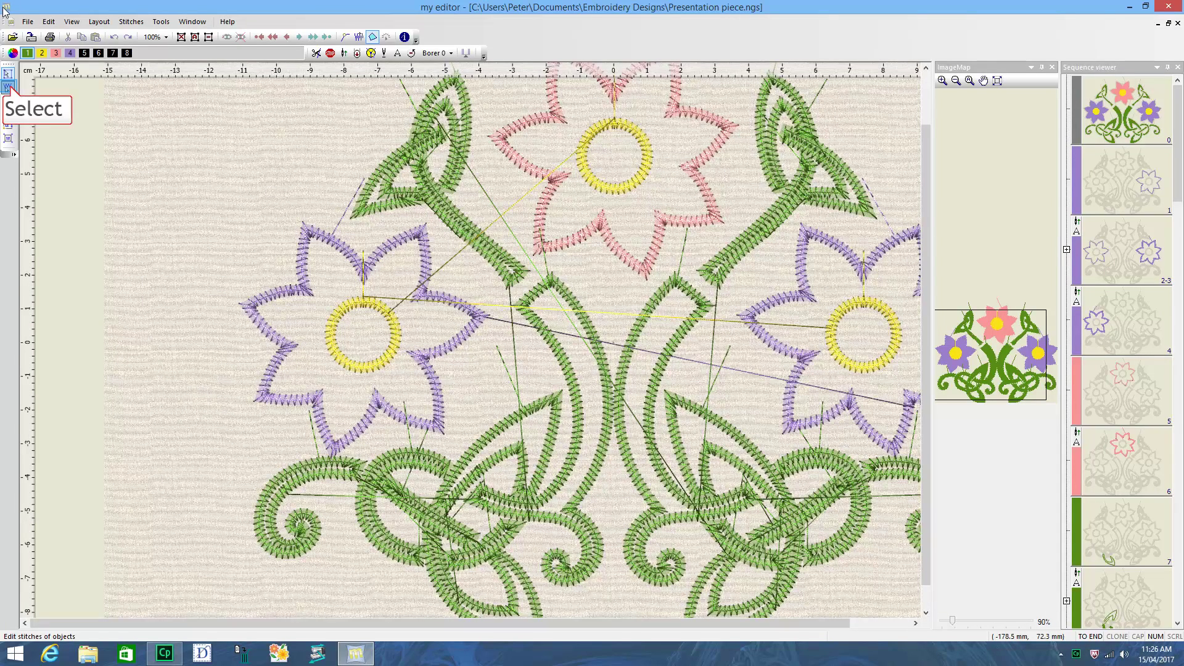
pyautogui.click(8, 90)
pyautogui.scroll(3, 339, 216)
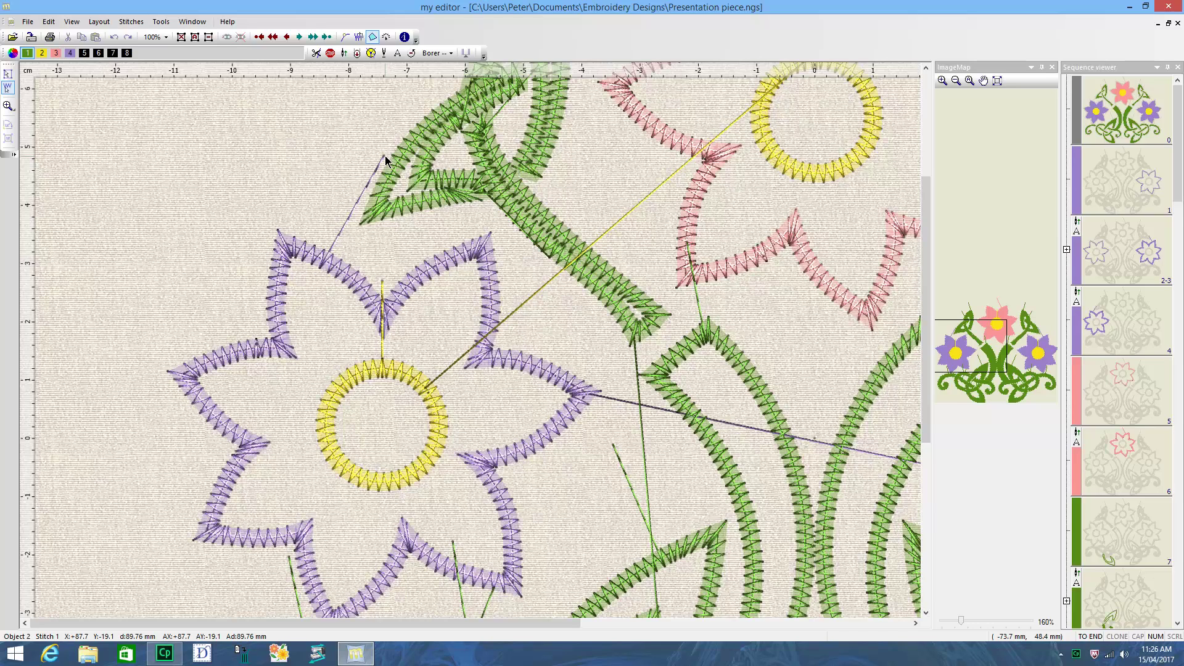
pyautogui.click(386, 161)
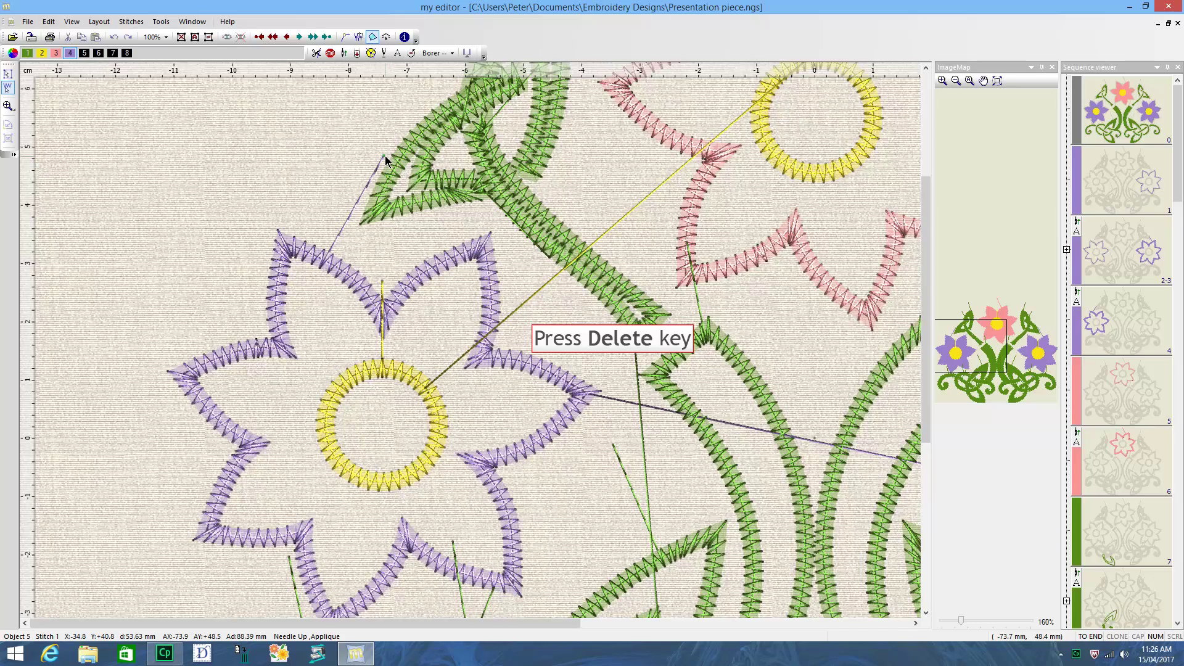
pyautogui.press('Delete')
pyautogui.press('Delete')
pyautogui.press('Delete')
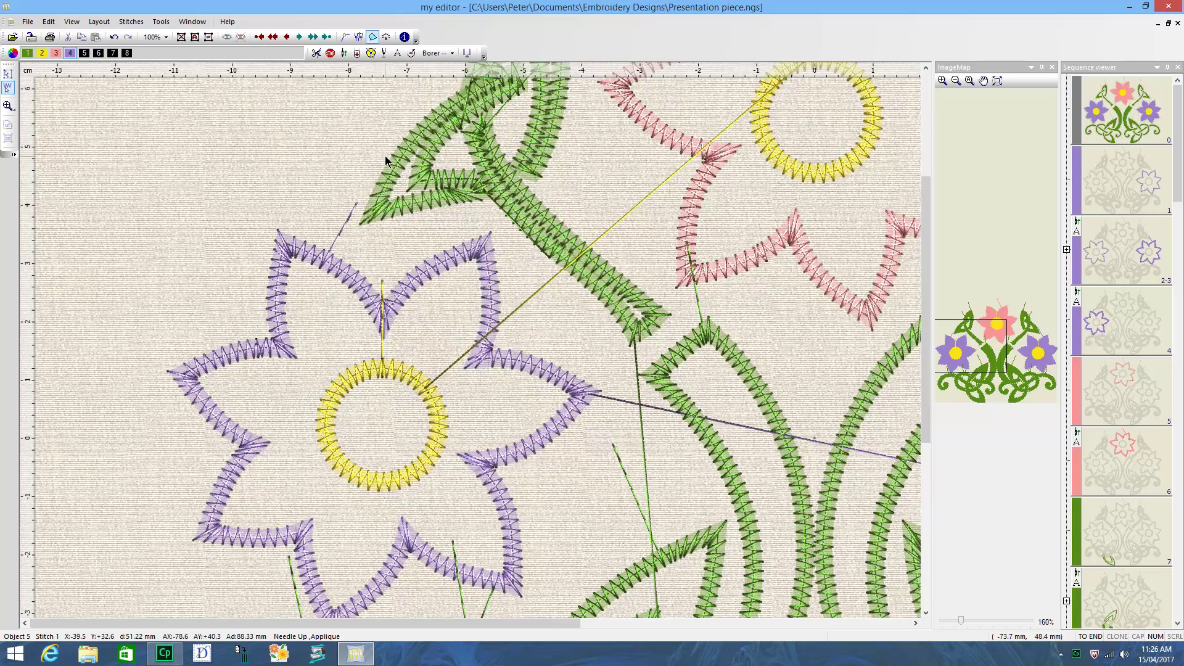
pyautogui.press('Delete')
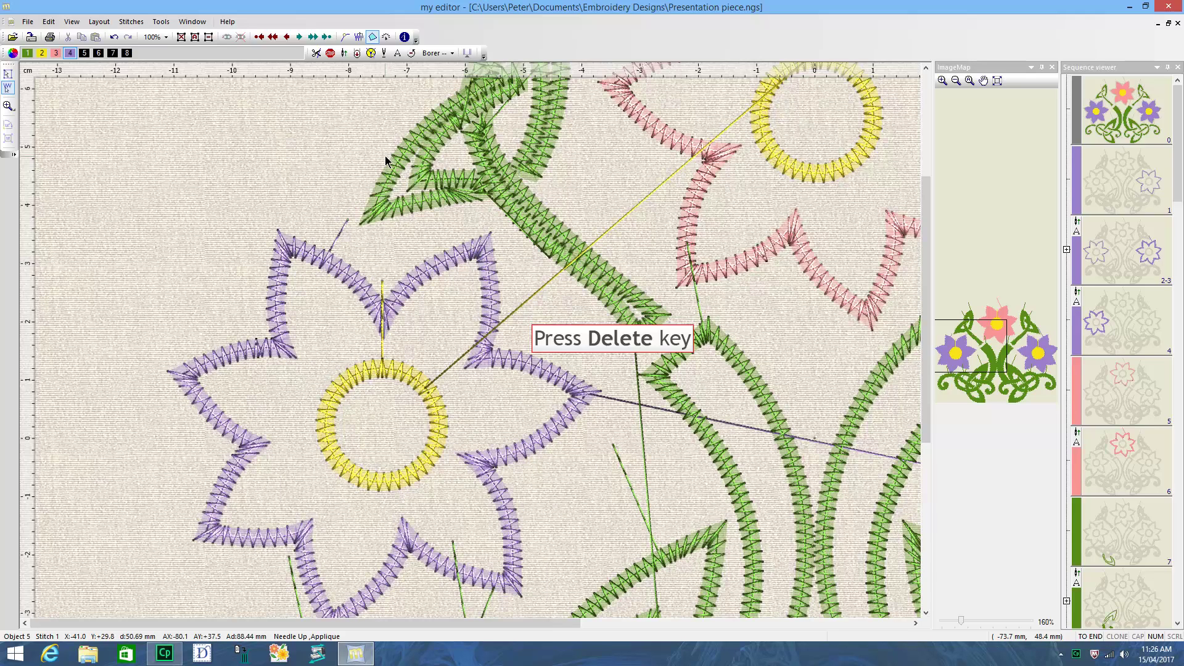
pyautogui.press('Delete')
pyautogui.press('Delete')
# Delete the stray yellow stitches extending upward from the left purple flower's center
pyautogui.click(383, 273)
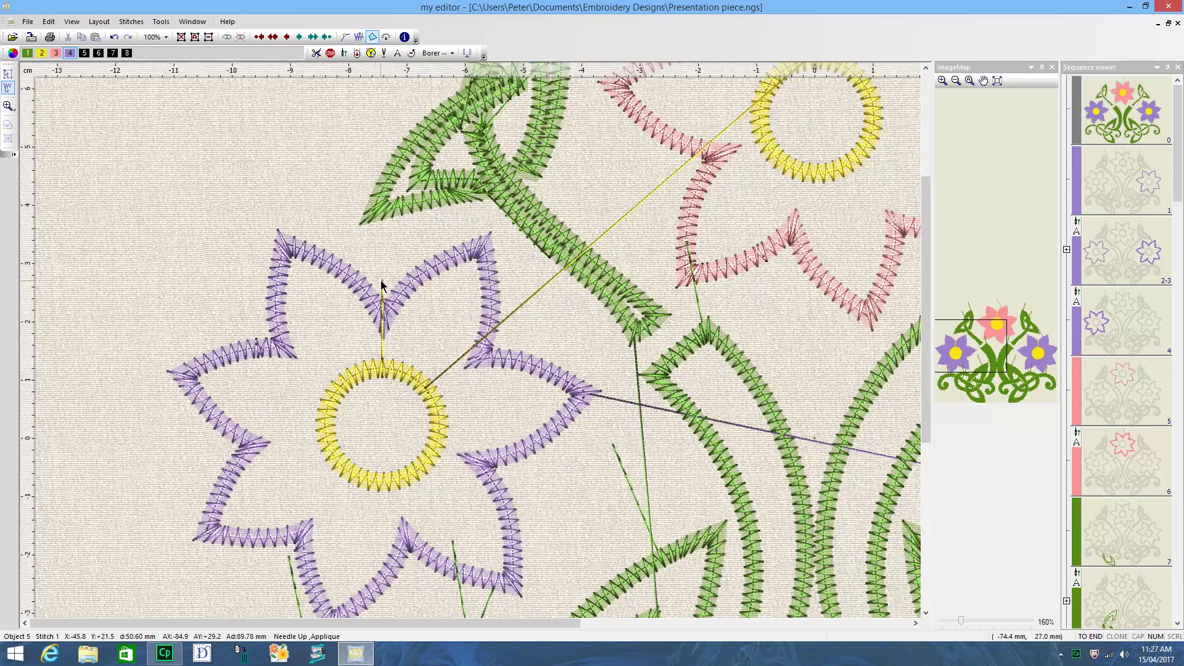
pyautogui.press('Delete')
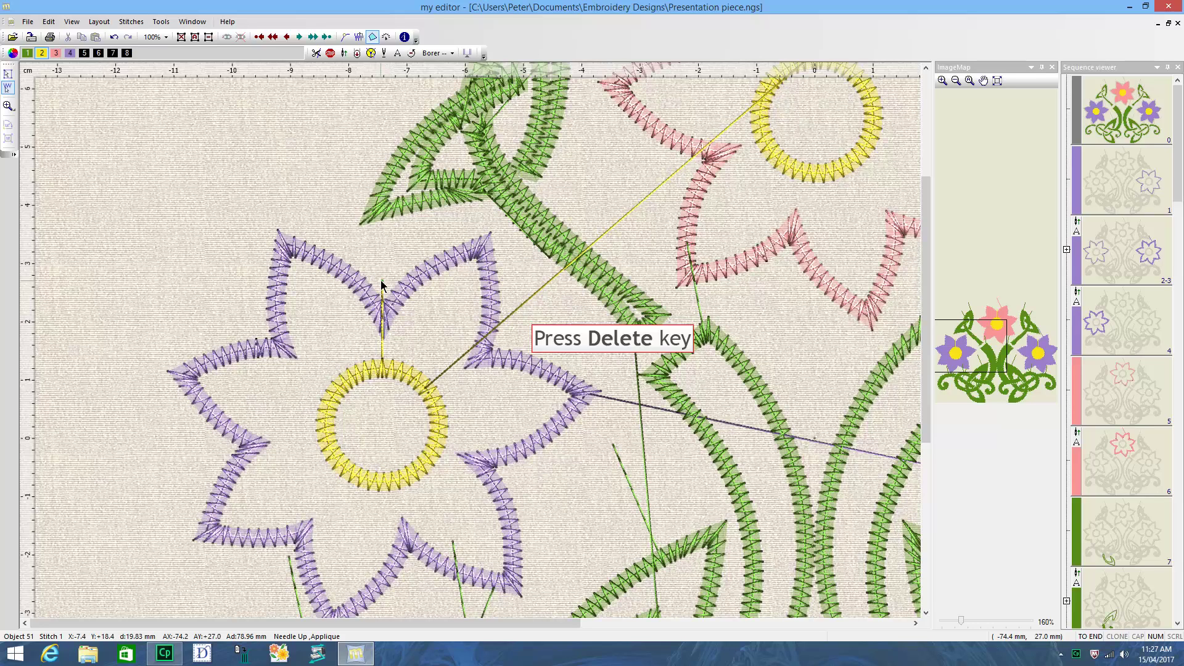
pyautogui.press('Delete')
pyautogui.press('Delete')
pyautogui.press('Delete')
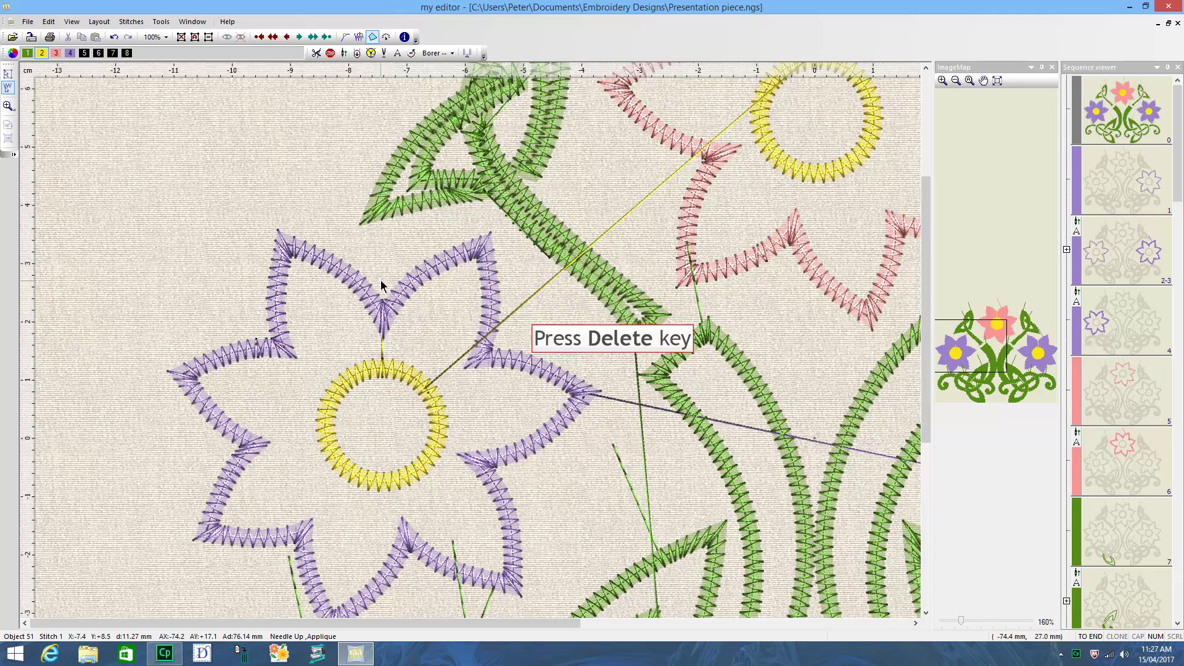
pyautogui.press('Delete')
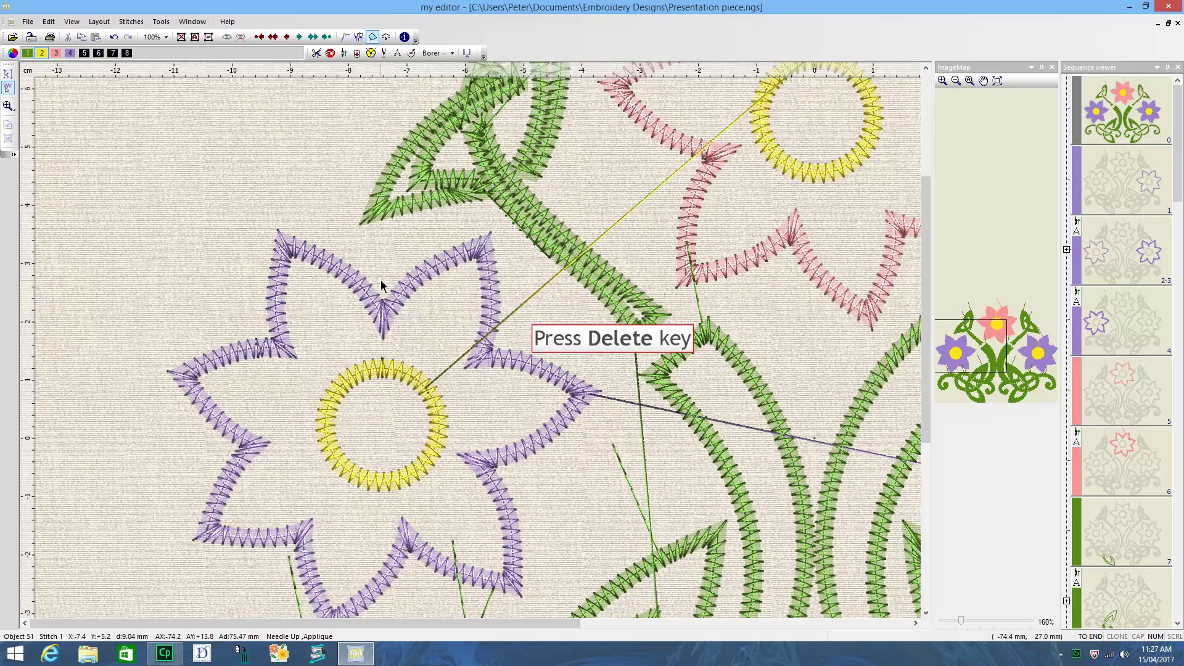
pyautogui.press('Delete')
# Delete the stray green stitches that run from below the left flower's lower-left petal down to the curled vine
pyautogui.scroll(2, 286, 565)
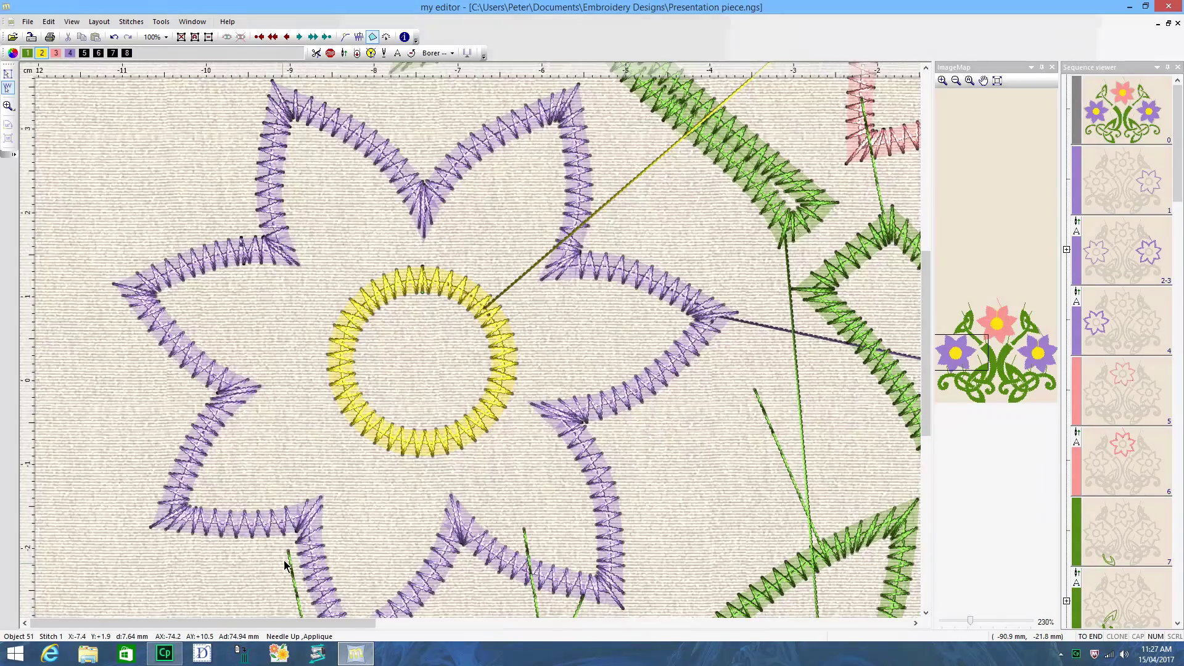
pyautogui.scroll(1, 285, 565)
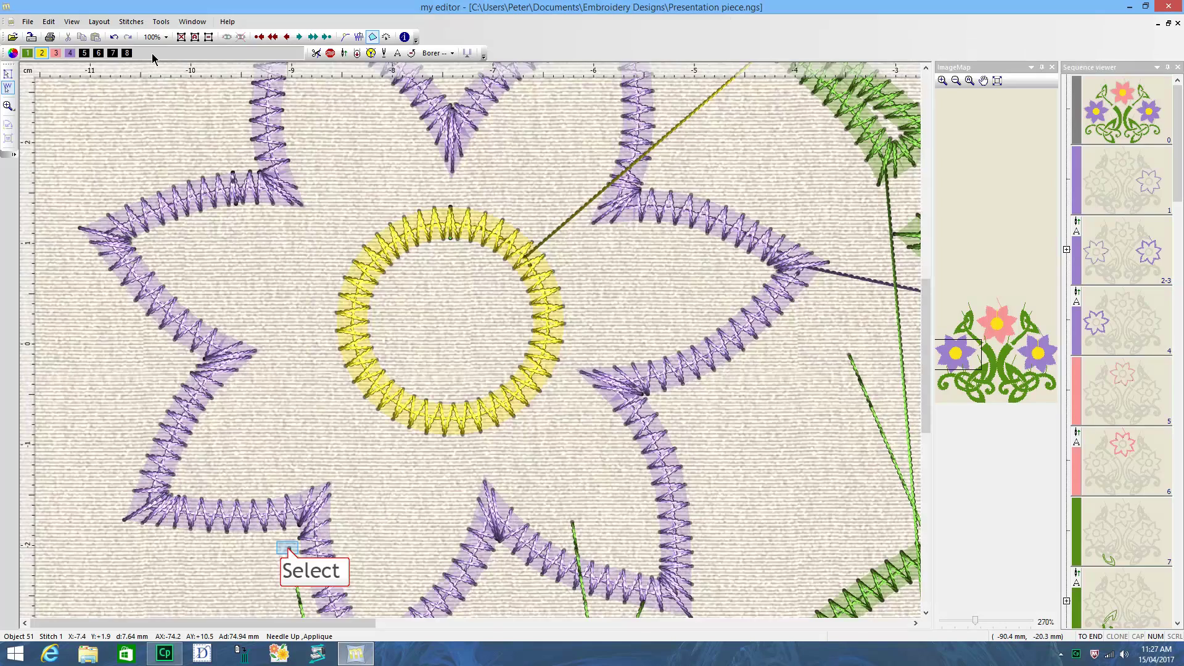
pyautogui.click(288, 550)
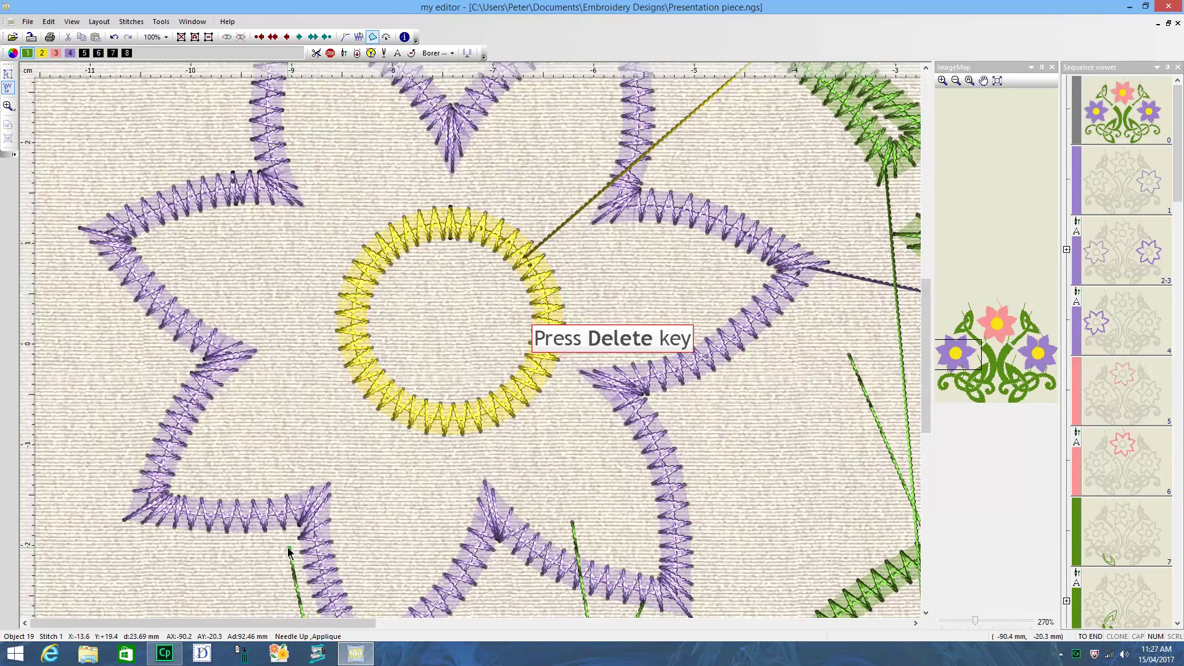
pyautogui.press('Delete')
pyautogui.press('Delete')
pyautogui.press('Delete')
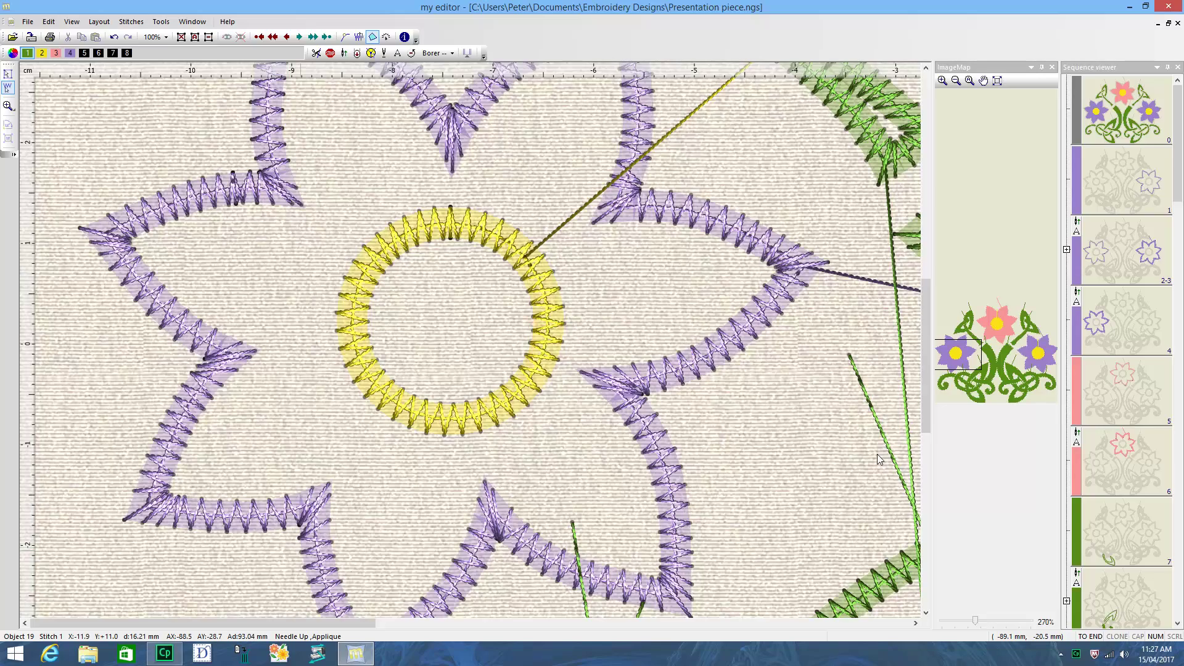
pyautogui.moveTo(927, 376); pyautogui.dragTo(916, 431)
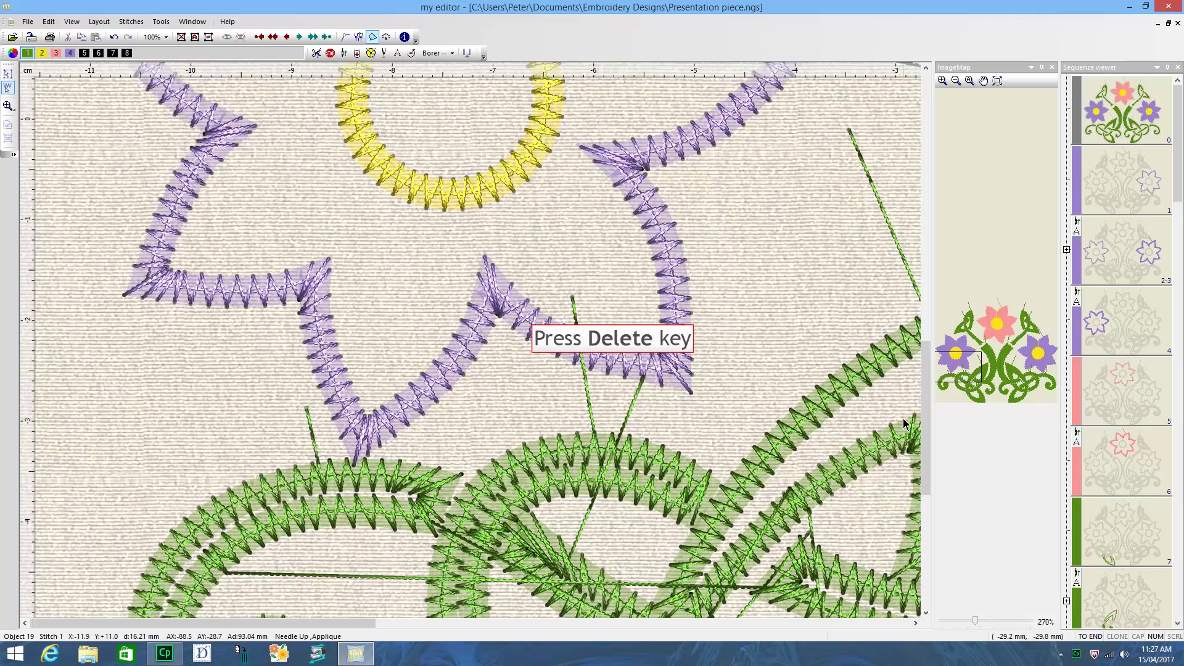
pyautogui.press('Delete')
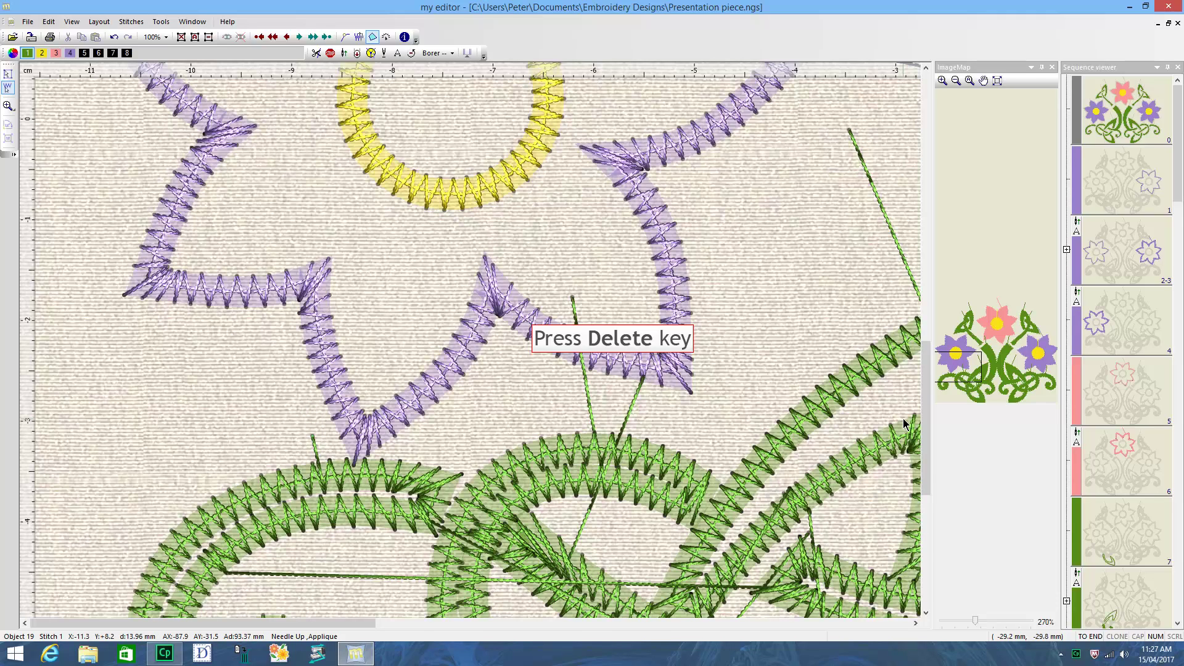
pyautogui.press('Delete')
# Delete the stray green stitches that cross the left flower's lower-right petal down to the looped vine
pyautogui.click(573, 298)
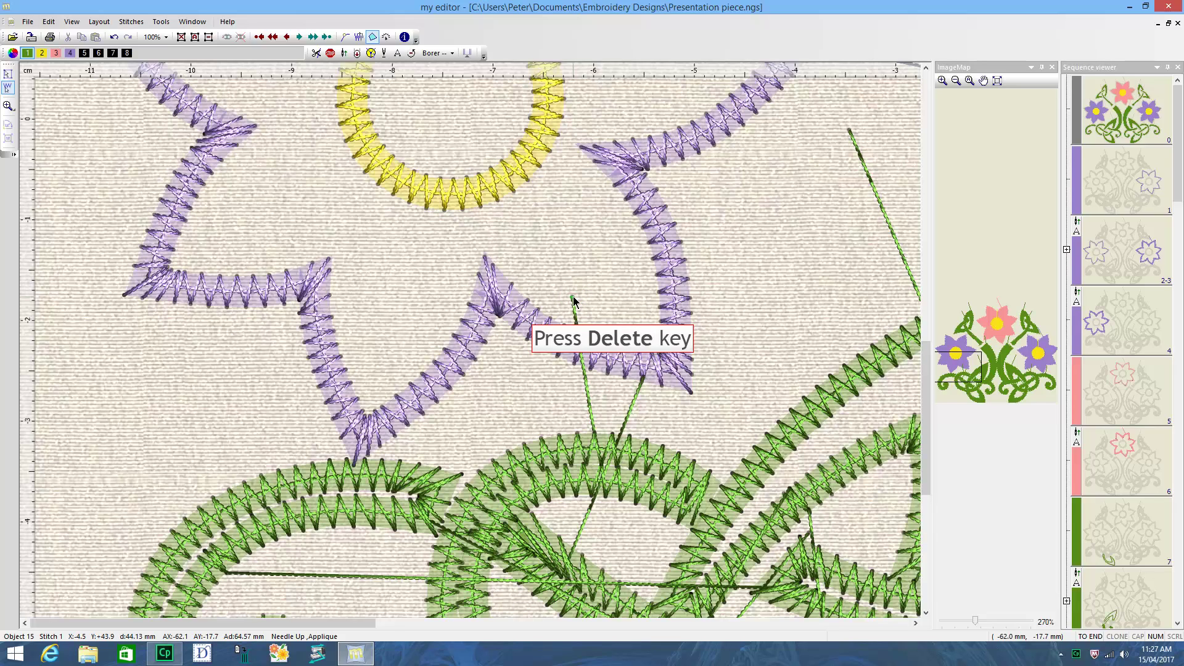
pyautogui.press('Delete')
pyautogui.press('Delete')
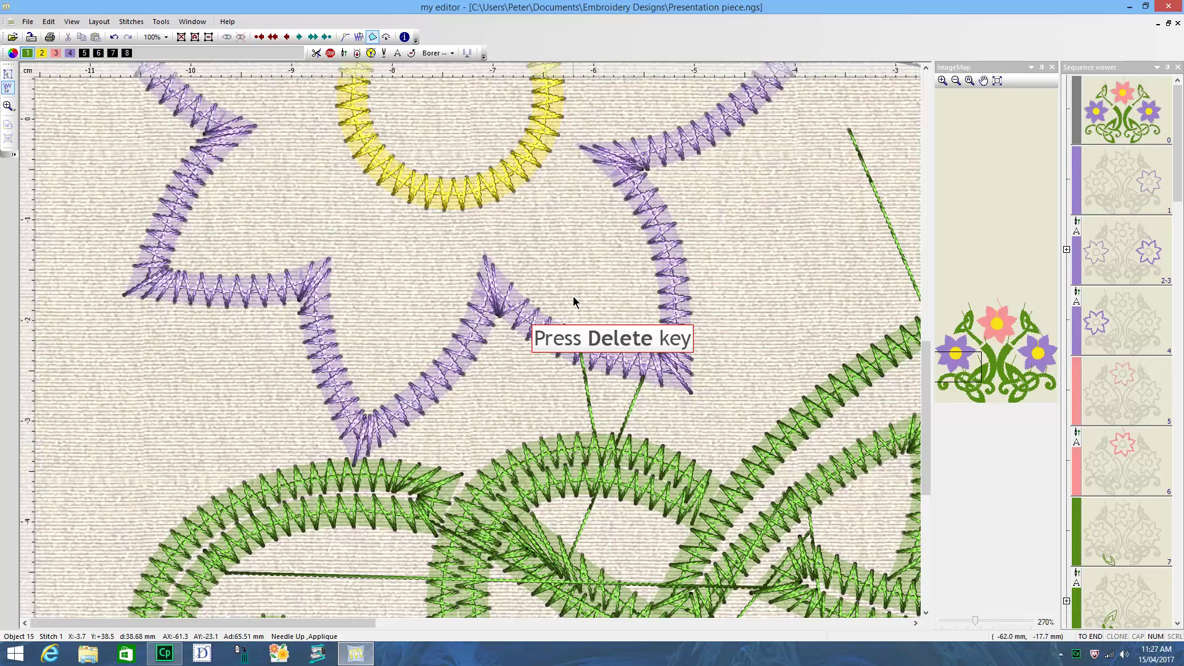
pyautogui.press('Delete')
pyautogui.press('Delete')
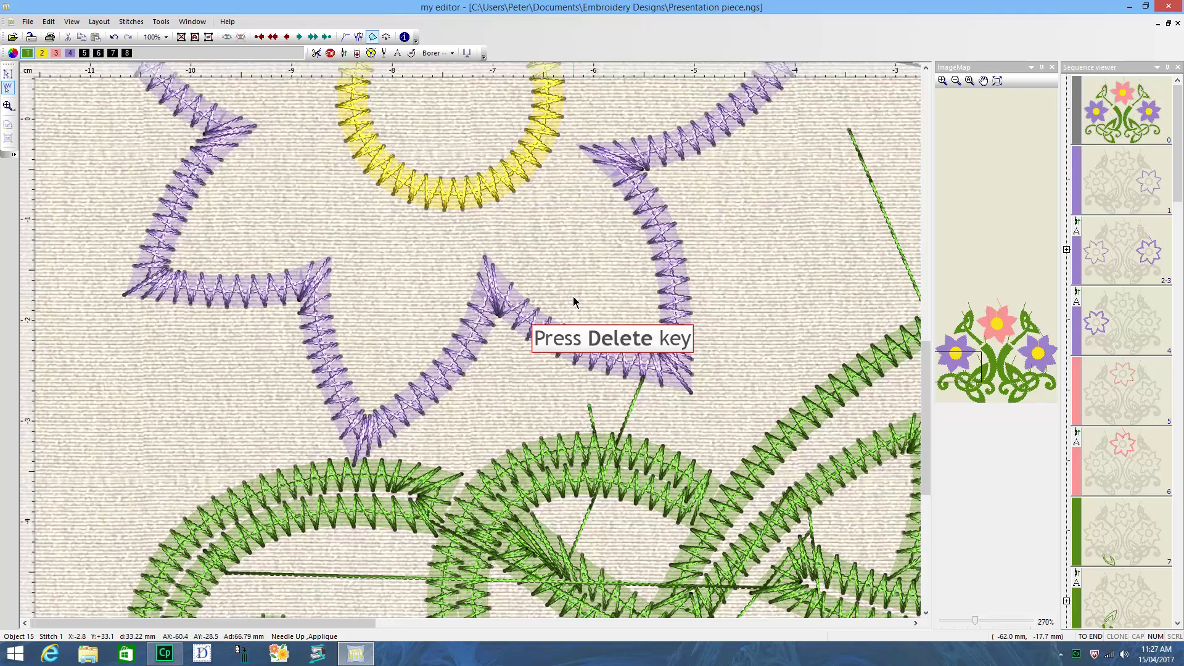
pyautogui.press('Delete')
pyautogui.press('Delete')
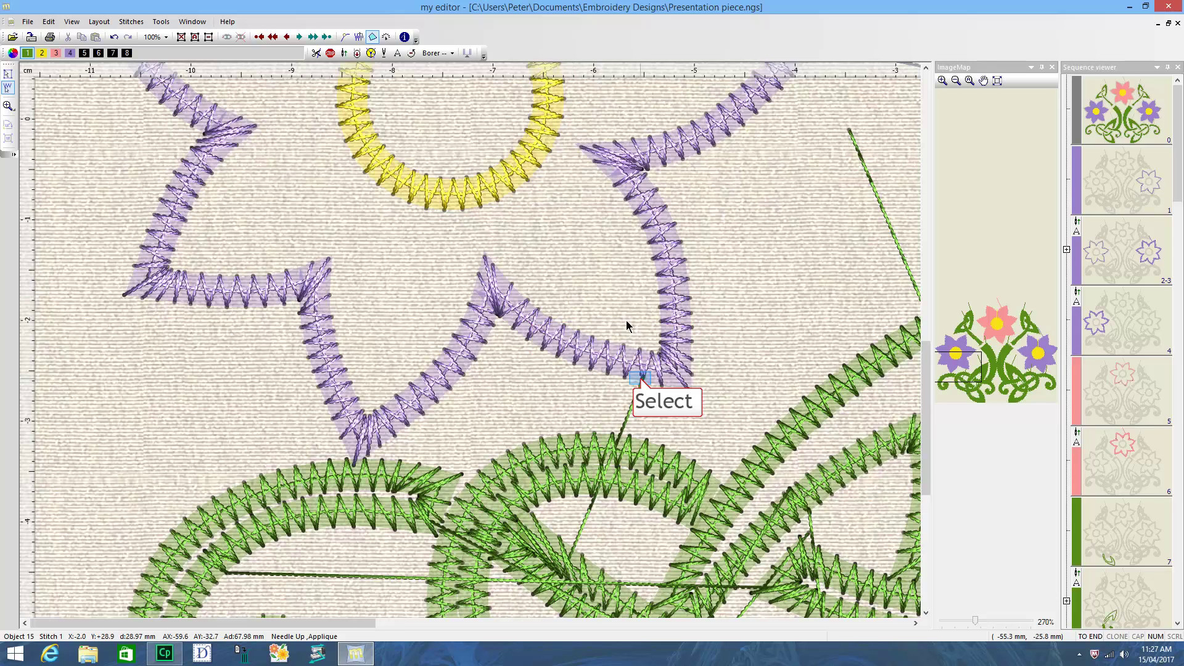
# Delete the remaining stray green stitches running from the lower edge of the left flower's lower-right petal through the looped vine
pyautogui.click(641, 381)
pyautogui.scroll(1, 641, 381)
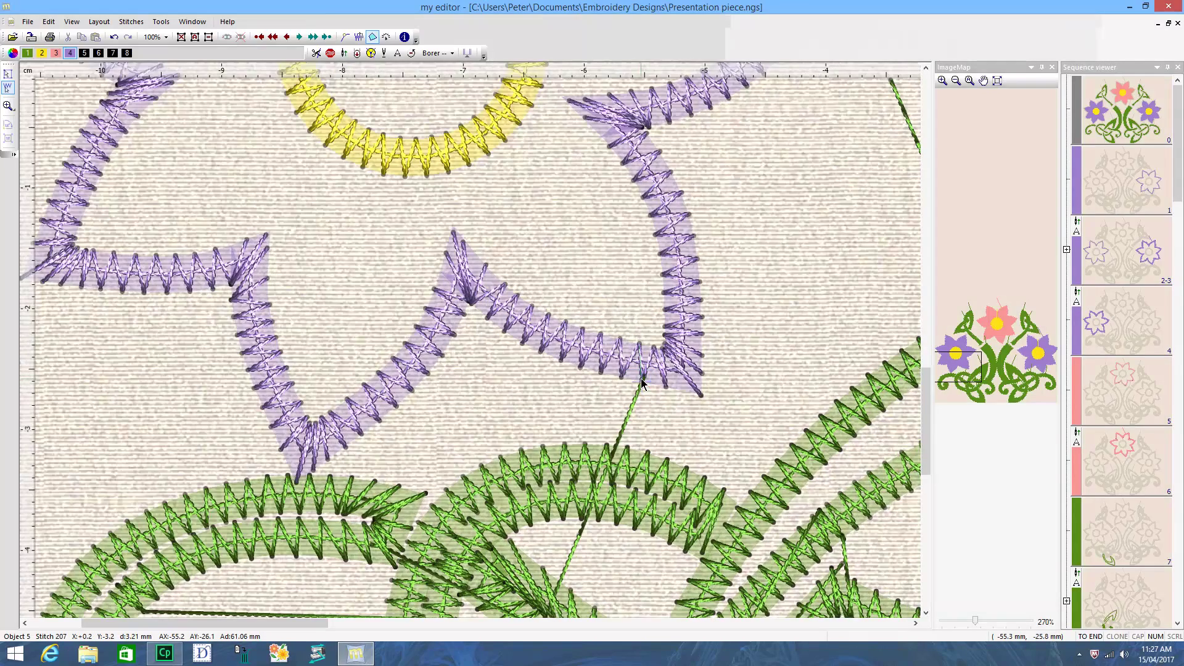
pyautogui.scroll(3, 642, 381)
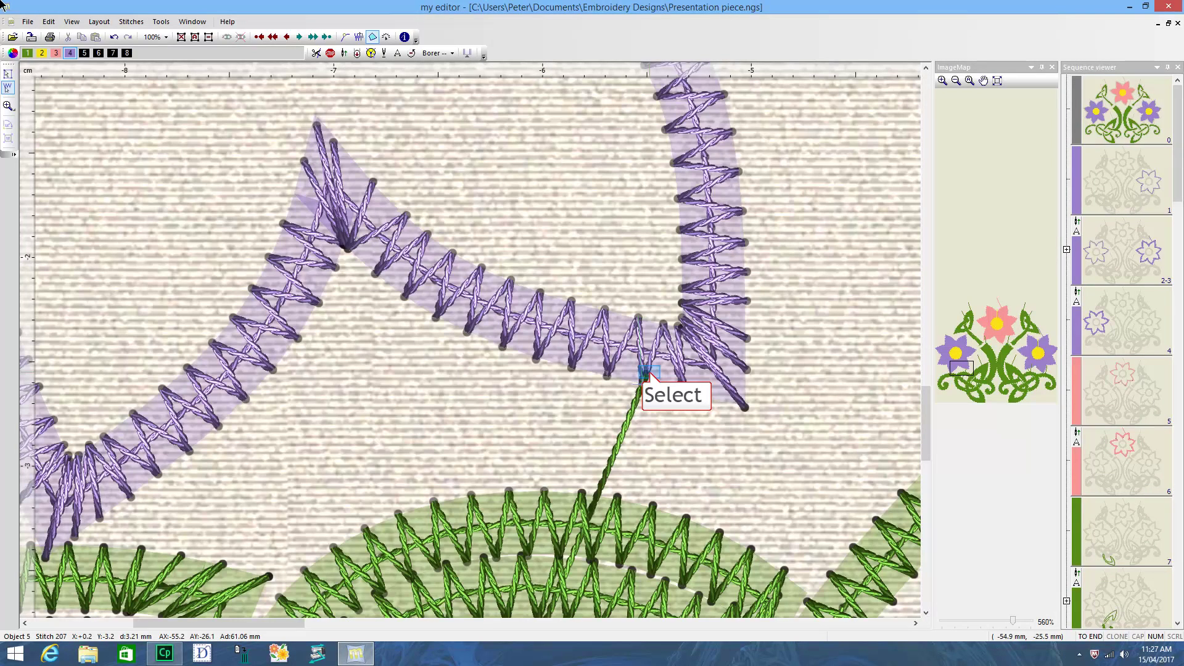
pyautogui.click(649, 375)
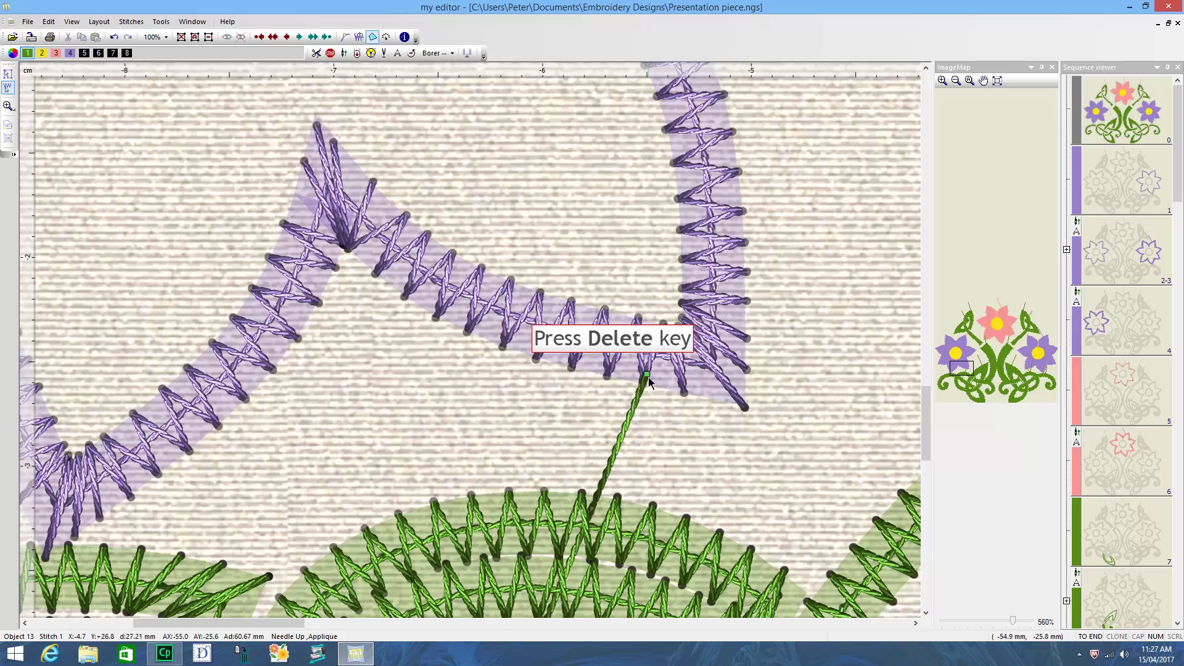
pyautogui.press('Delete')
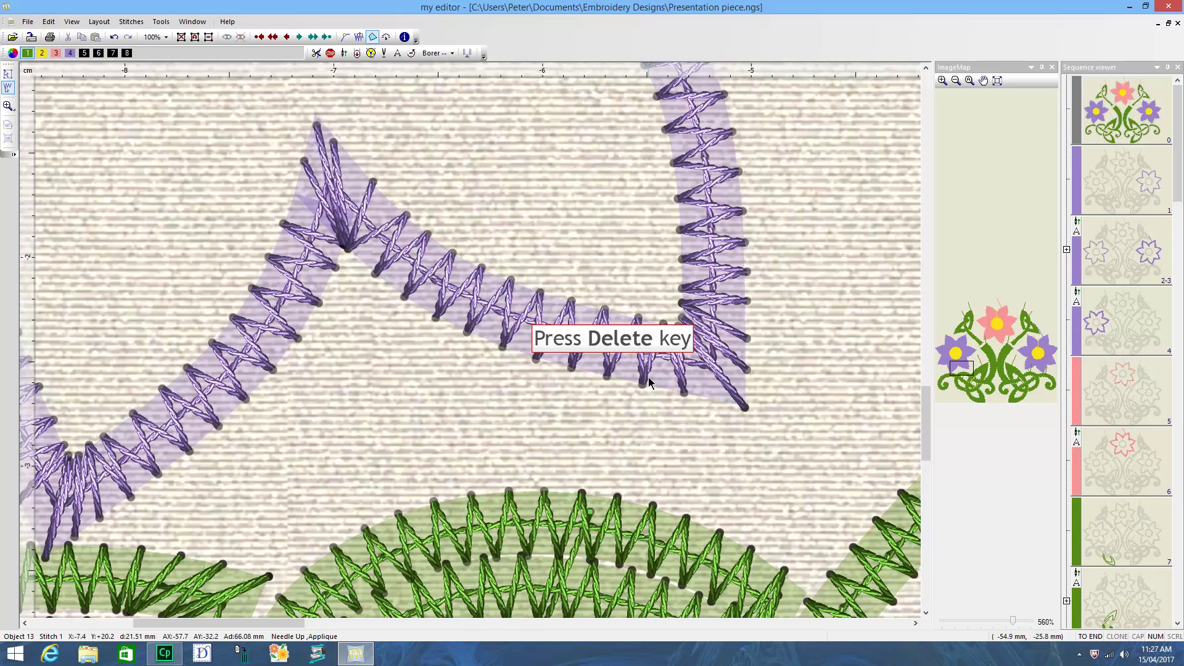
pyautogui.scroll(-3, 649, 382)
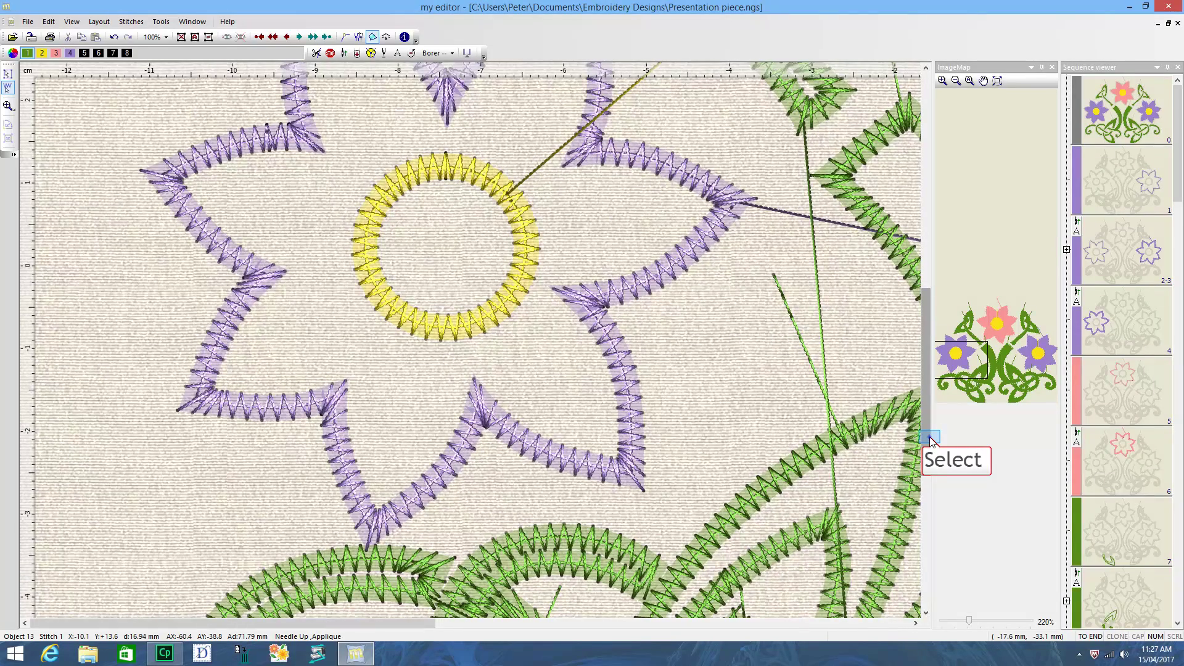
pyautogui.scroll(3, 555, 425)
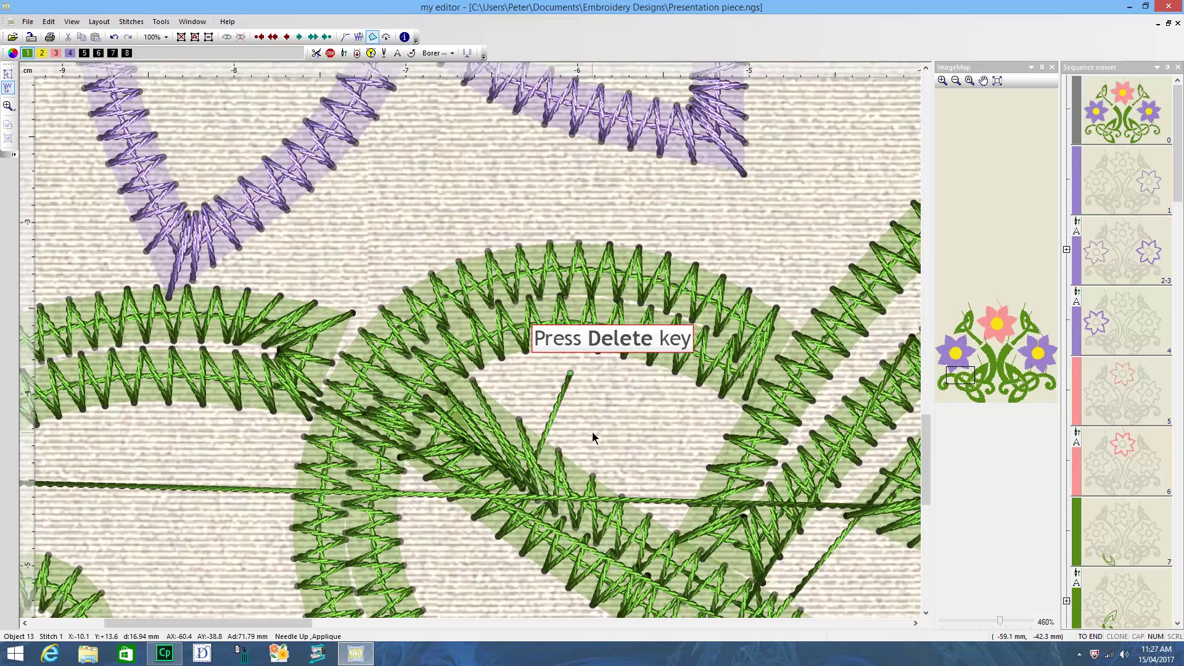
pyautogui.press('Delete')
pyautogui.scroll(-3, 645, 437)
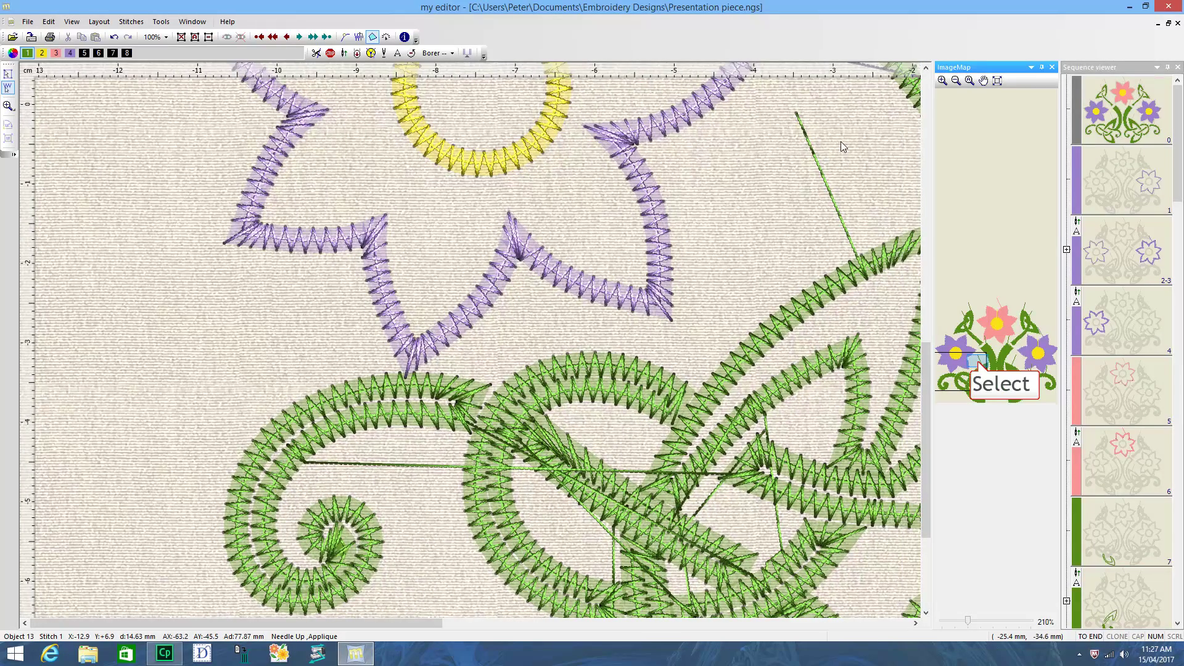
# Delete the stray green stitches extending above the large leaf to the right of the left purple flower
pyautogui.click(980, 365)
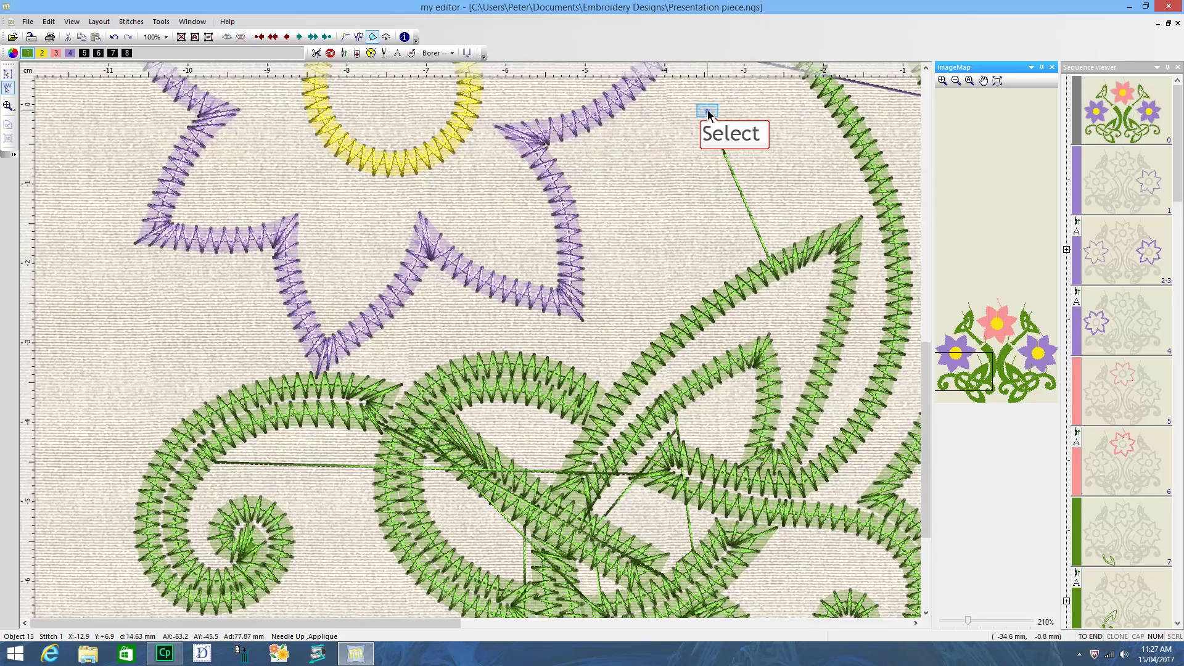
pyautogui.moveTo(698, 105); pyautogui.dragTo(707, 111)
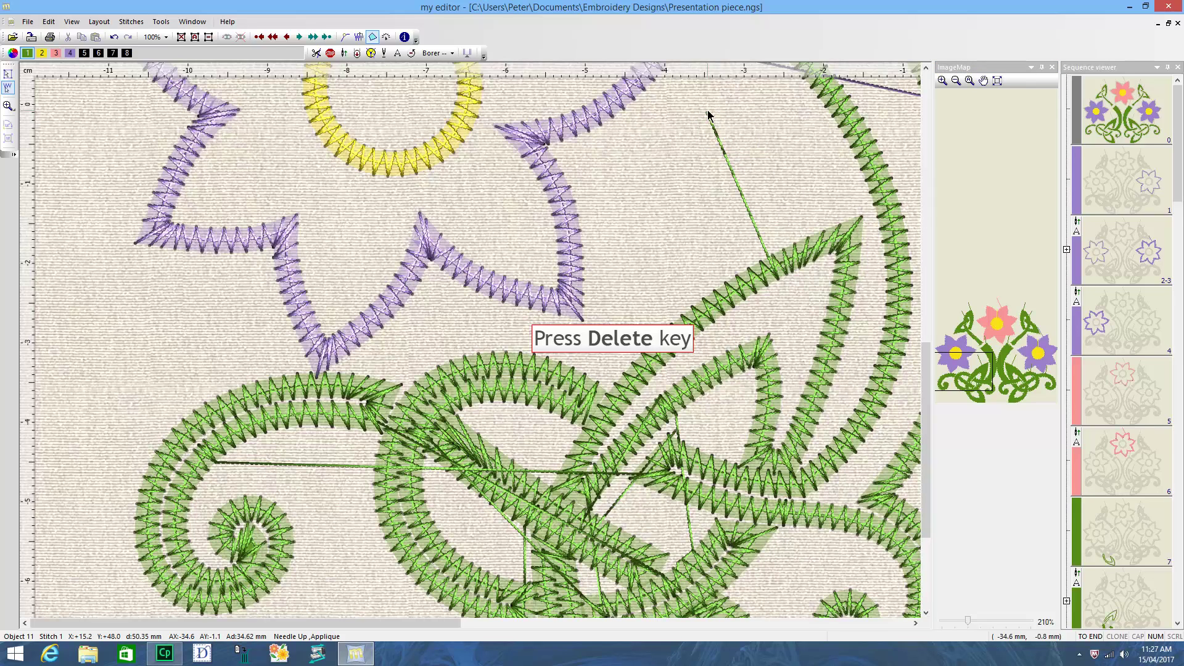
pyautogui.press('Delete')
pyautogui.press('Delete')
pyautogui.press('Delete')
pyautogui.press('Delete')
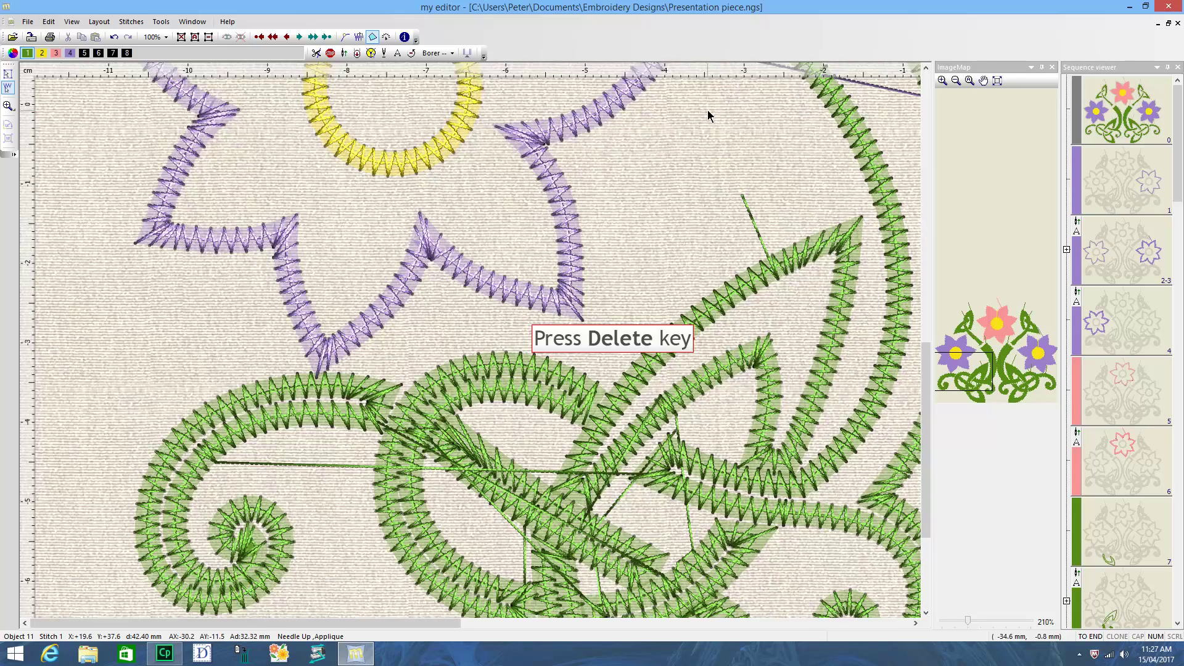
pyautogui.press('Delete')
pyautogui.press('Delete')
pyautogui.press('Delete')
pyautogui.press('Delete')
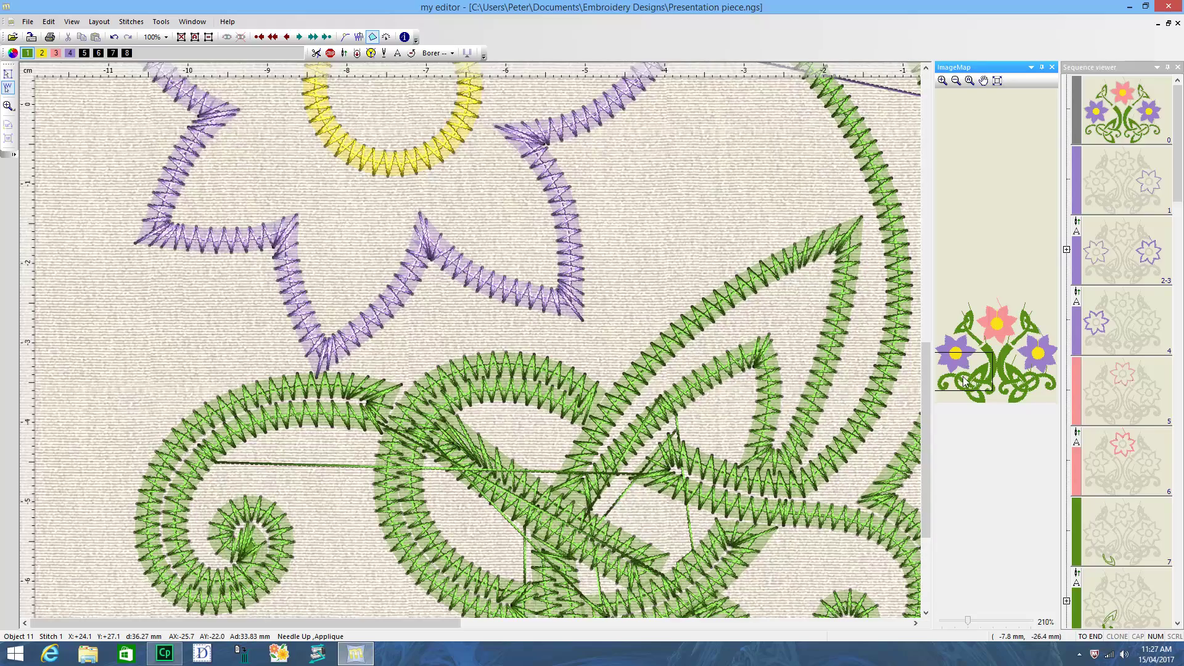
# Delete the diagonal stray green stitches running from the tip of the right flower's lower-left petal through the looped vine
pyautogui.moveTo(966, 381); pyautogui.dragTo(1013, 387)
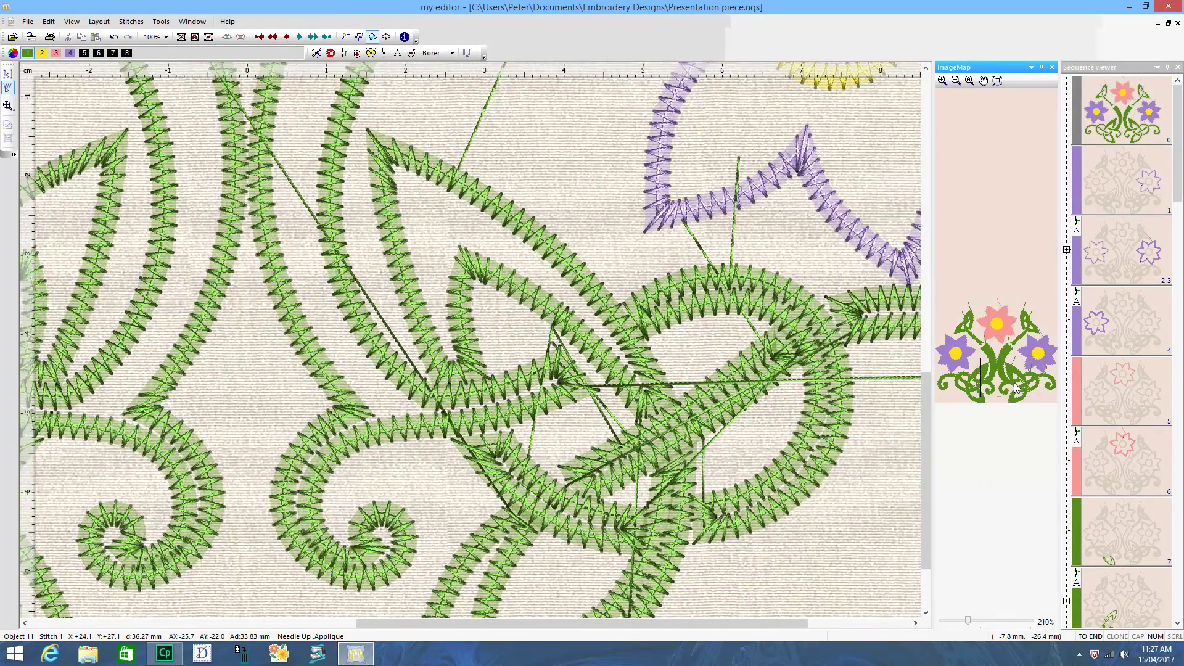
pyautogui.scroll(3, 686, 227)
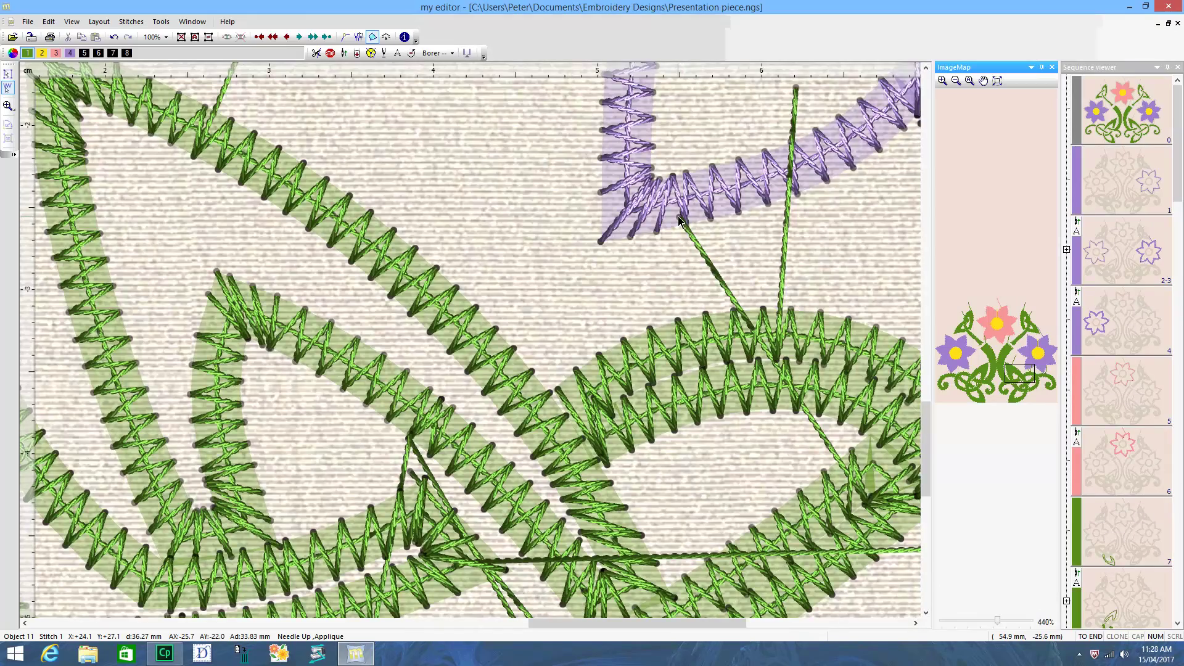
pyautogui.click(678, 220)
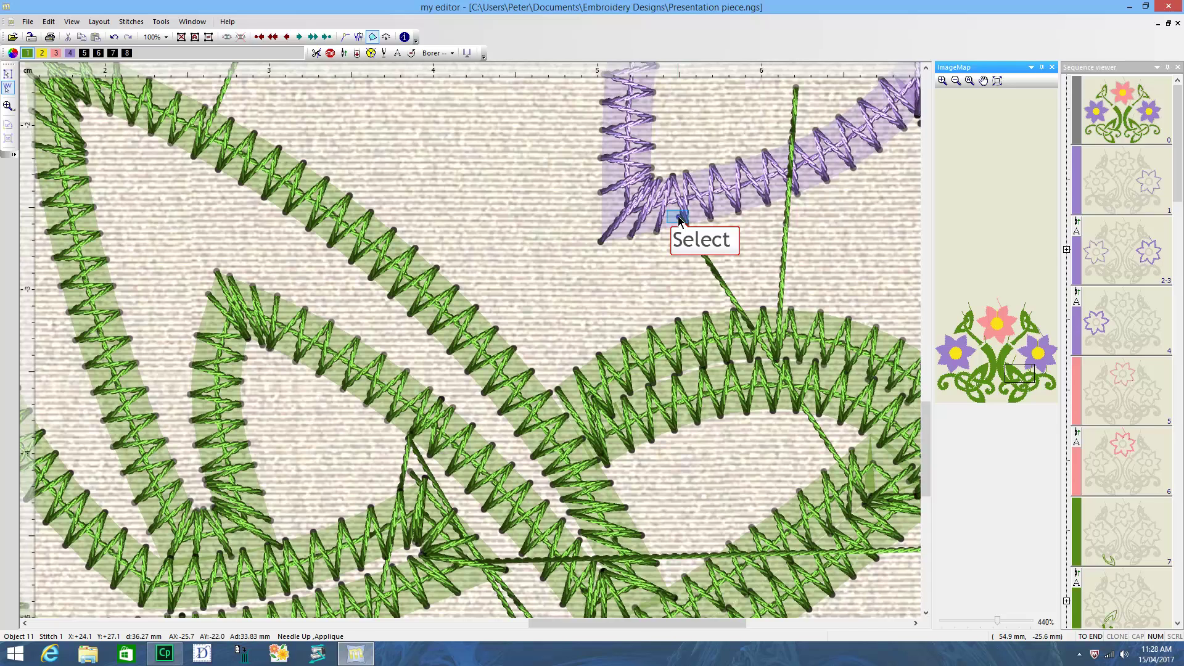
pyautogui.press('Delete')
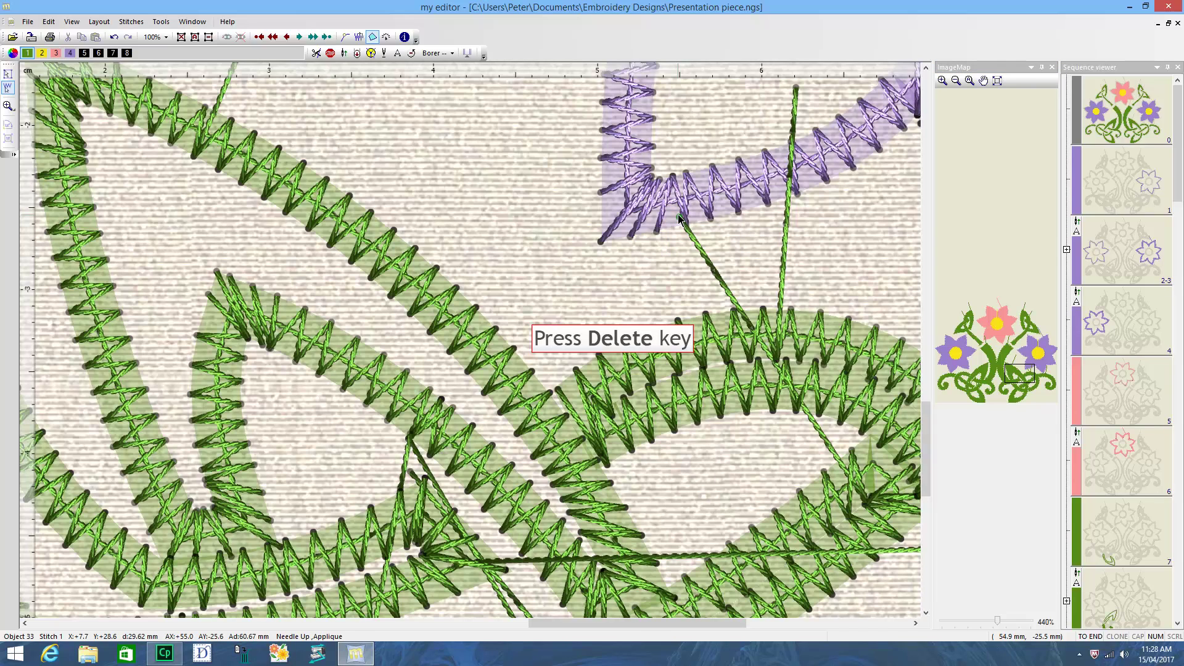
pyautogui.press('Delete')
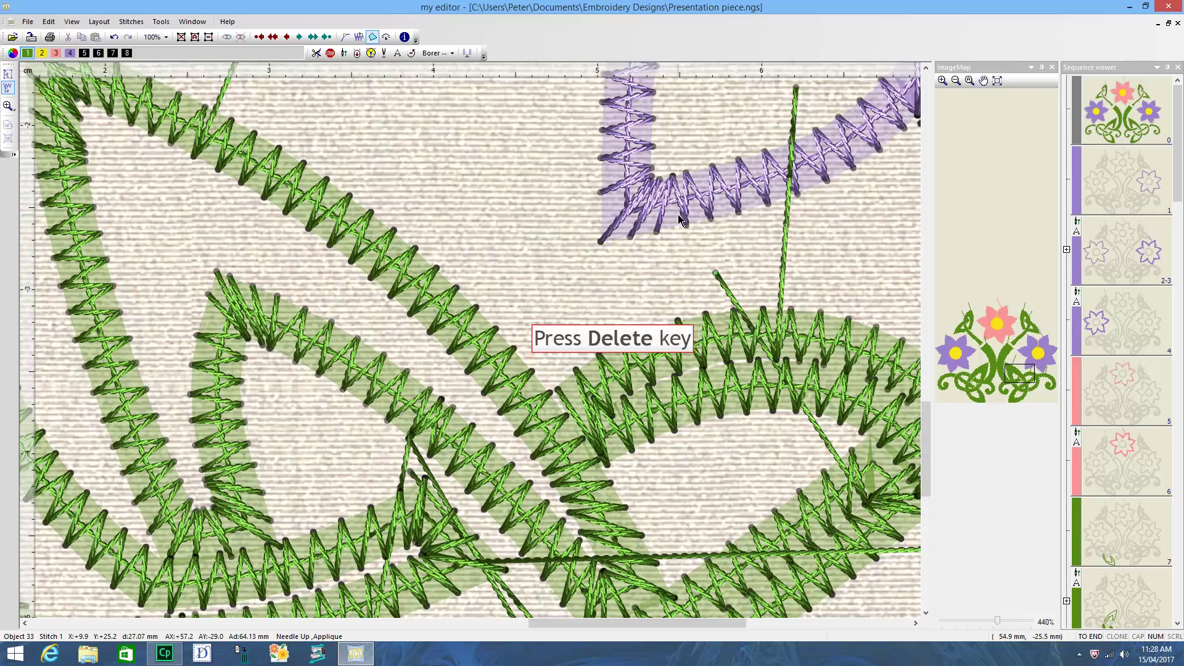
pyautogui.press('Delete')
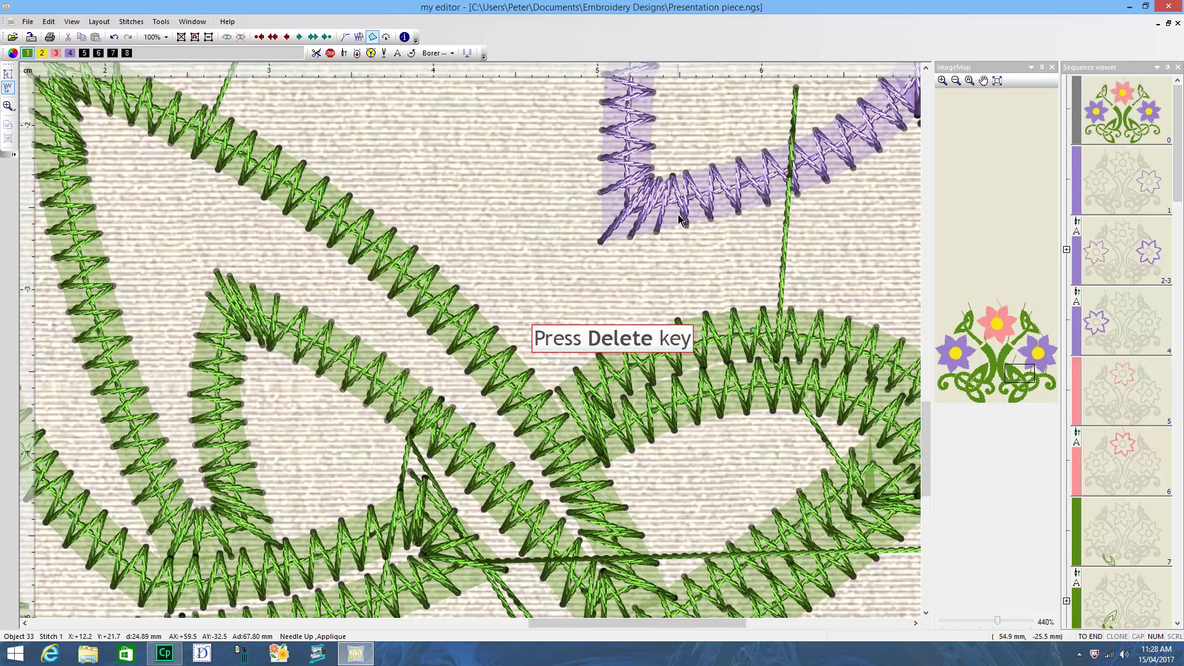
pyautogui.press('Delete')
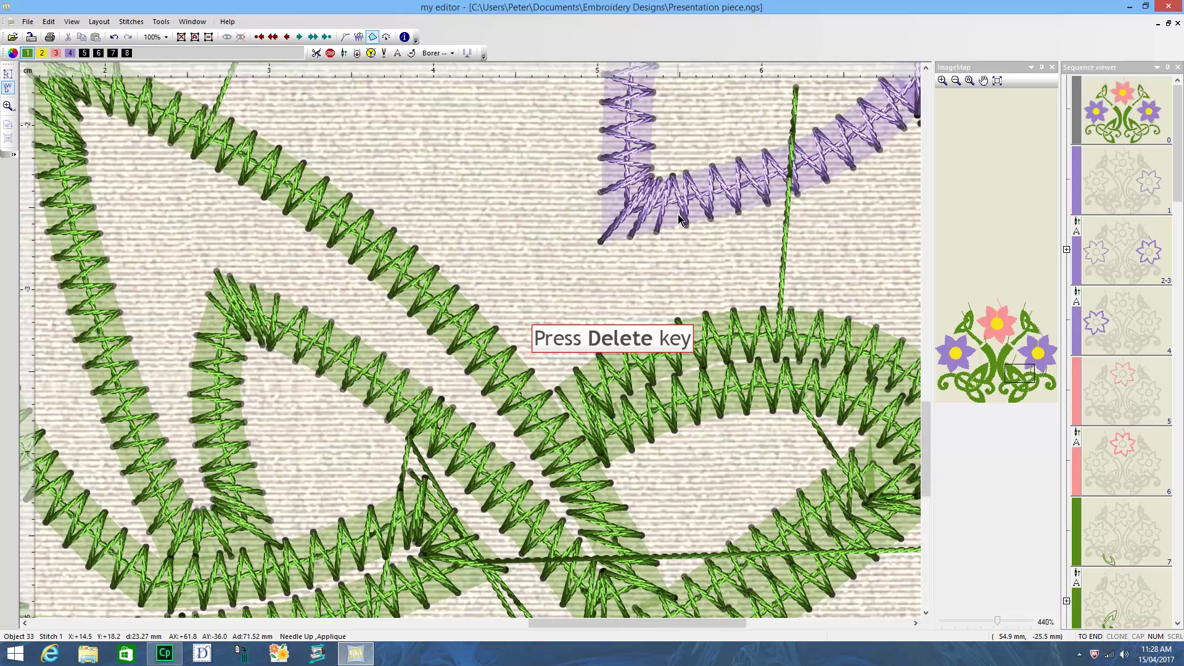
pyautogui.press('Delete')
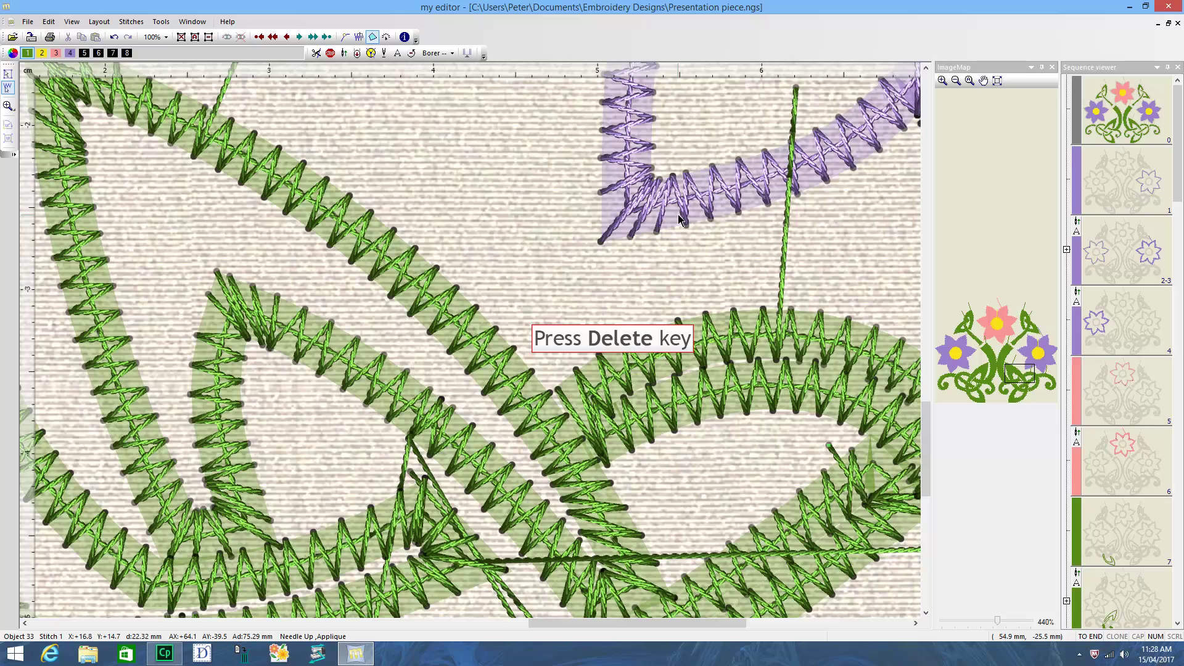
pyautogui.press('Delete')
# Delete the near-vertical stray green stitches that cross the right flower's lower-left petal down to the looped vine
pyautogui.click(796, 85)
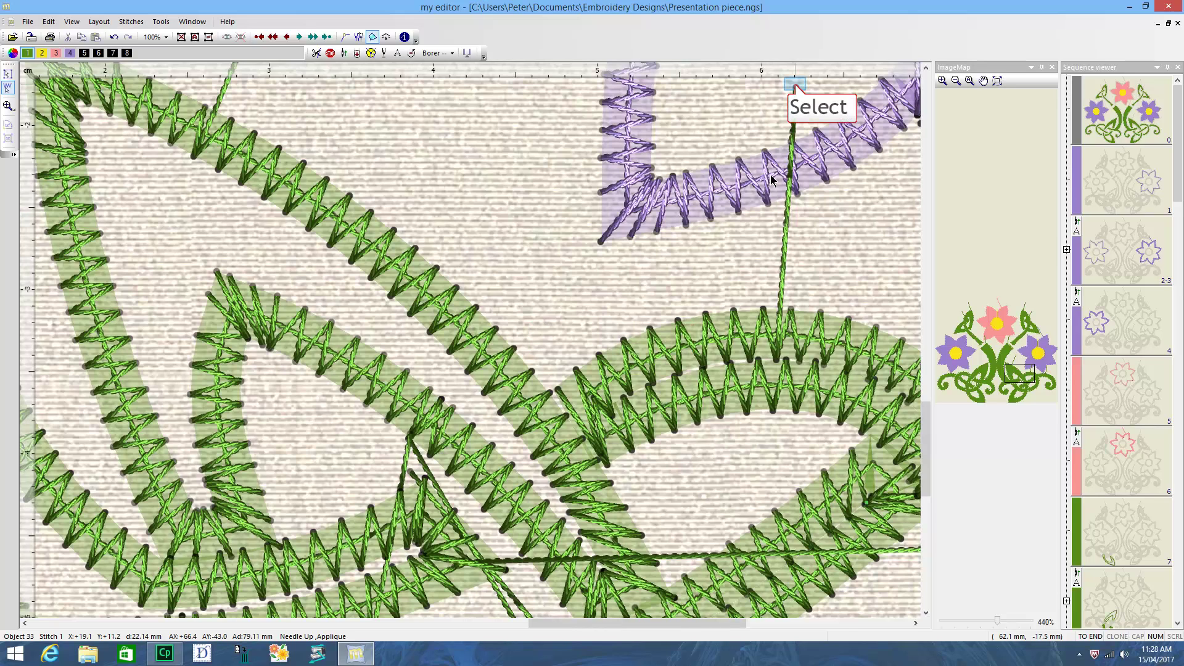
pyautogui.click(796, 88)
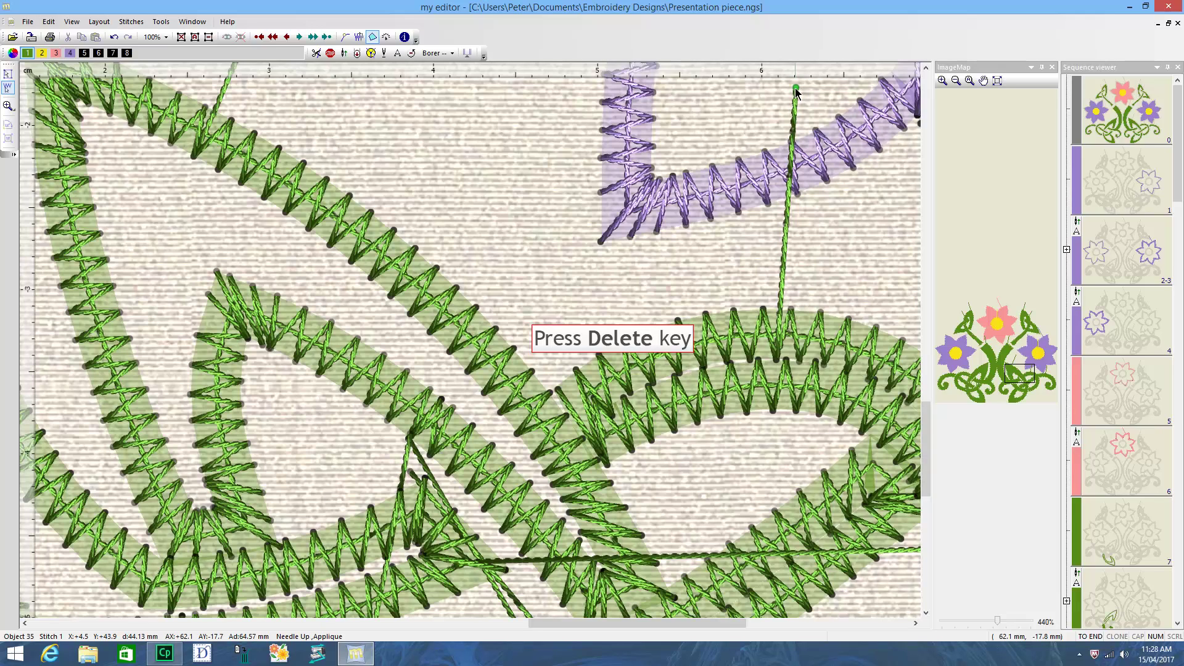
pyautogui.press('Delete')
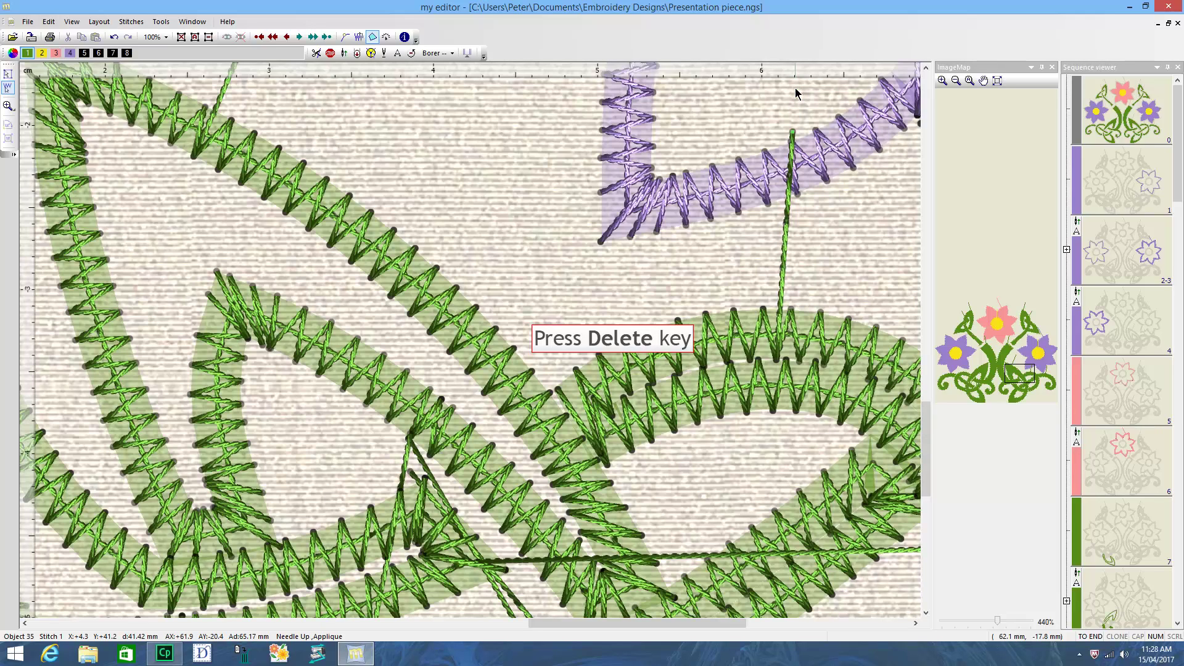
pyautogui.press('Delete')
pyautogui.press('Delete')
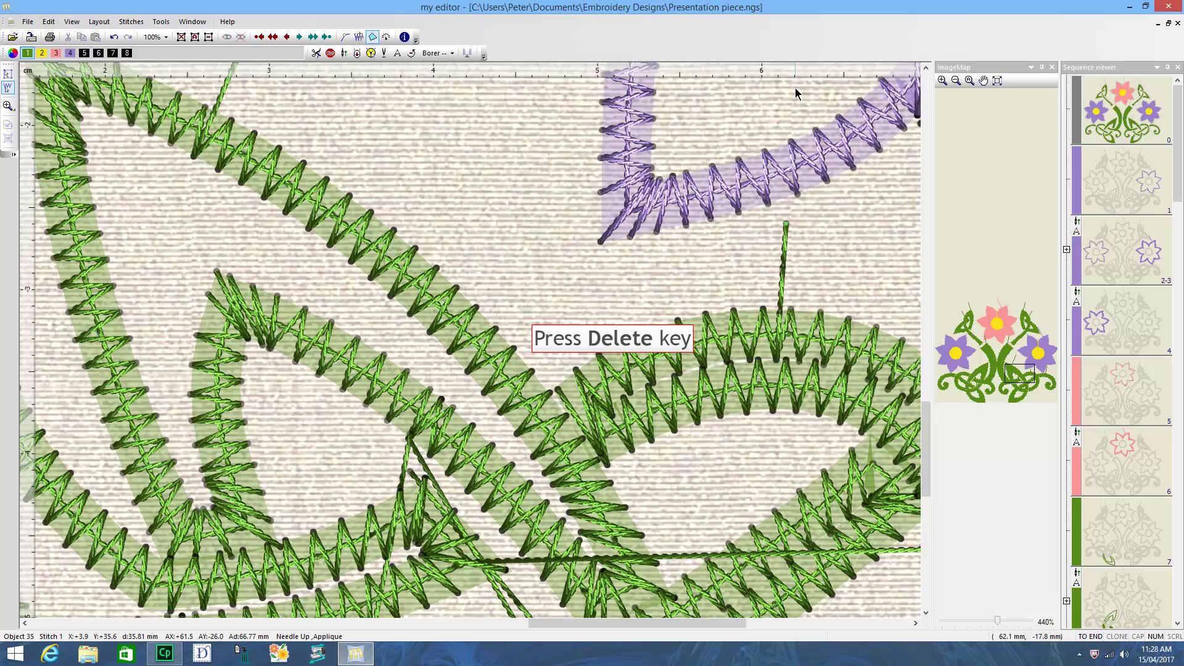
pyautogui.press('Delete')
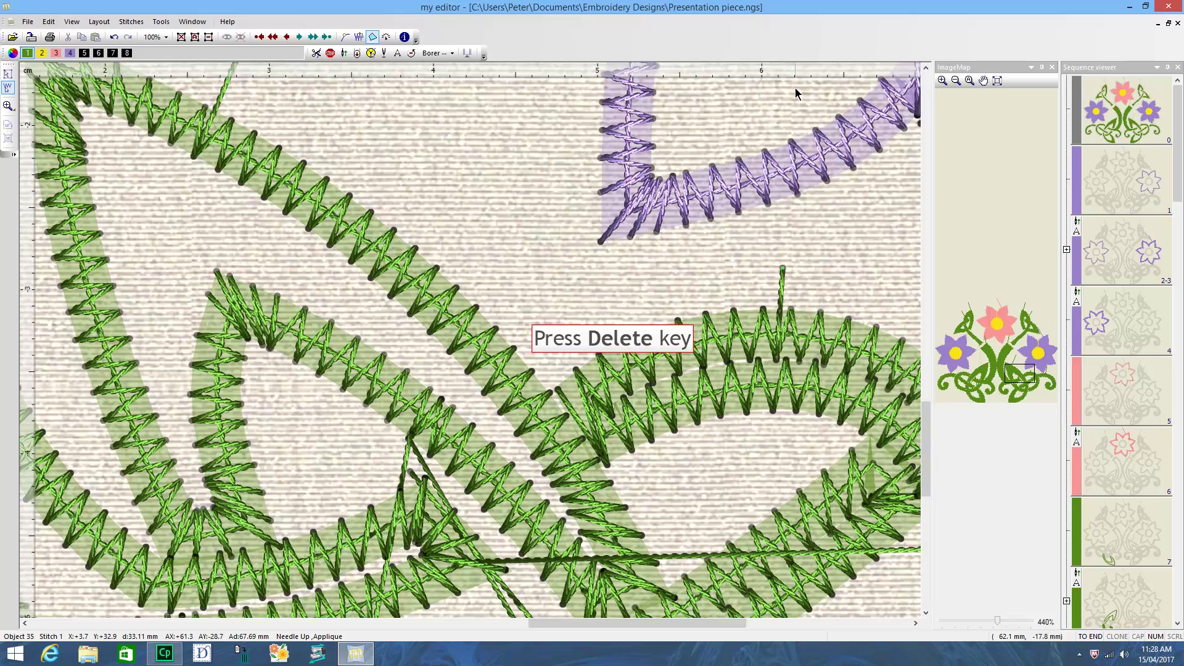
pyautogui.press('Delete')
pyautogui.press('Delete')
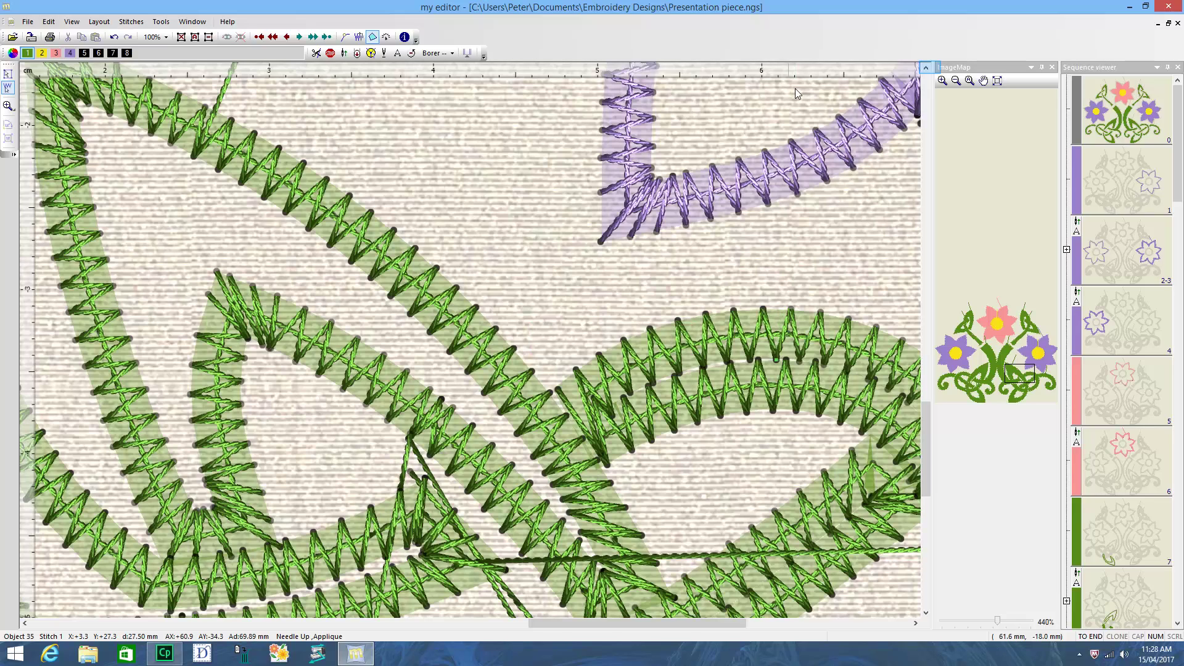
# Delete the stray green stitches extending above the large leaf to the left of the right purple flower
pyautogui.click(926, 68)
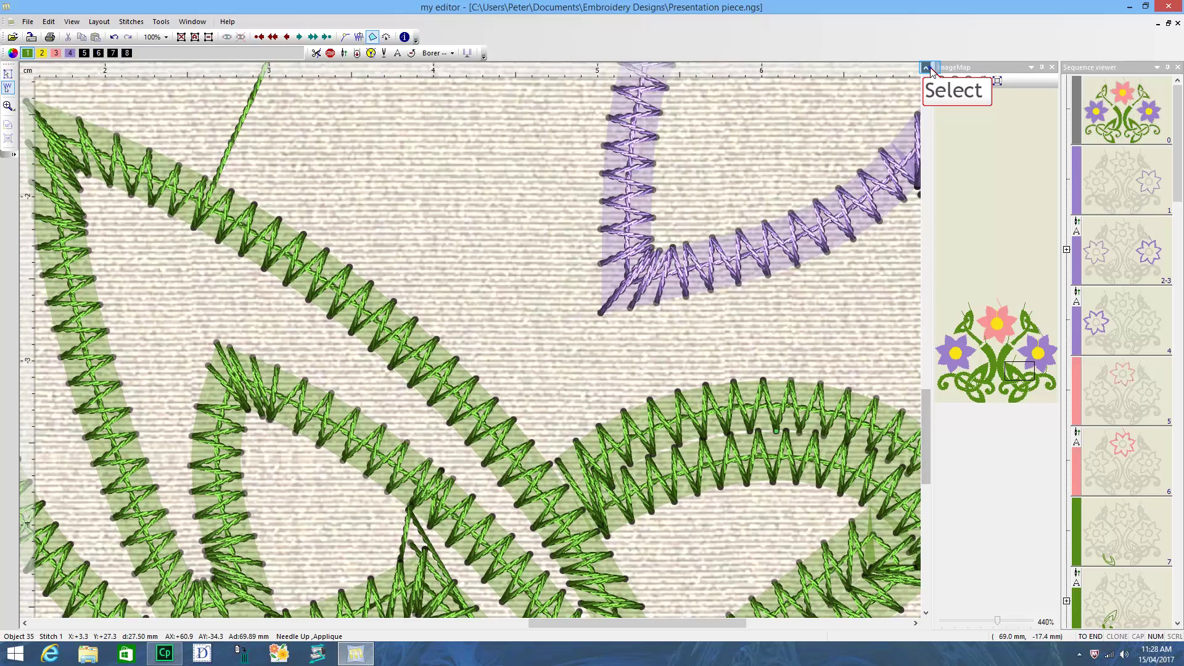
pyautogui.click(926, 67)
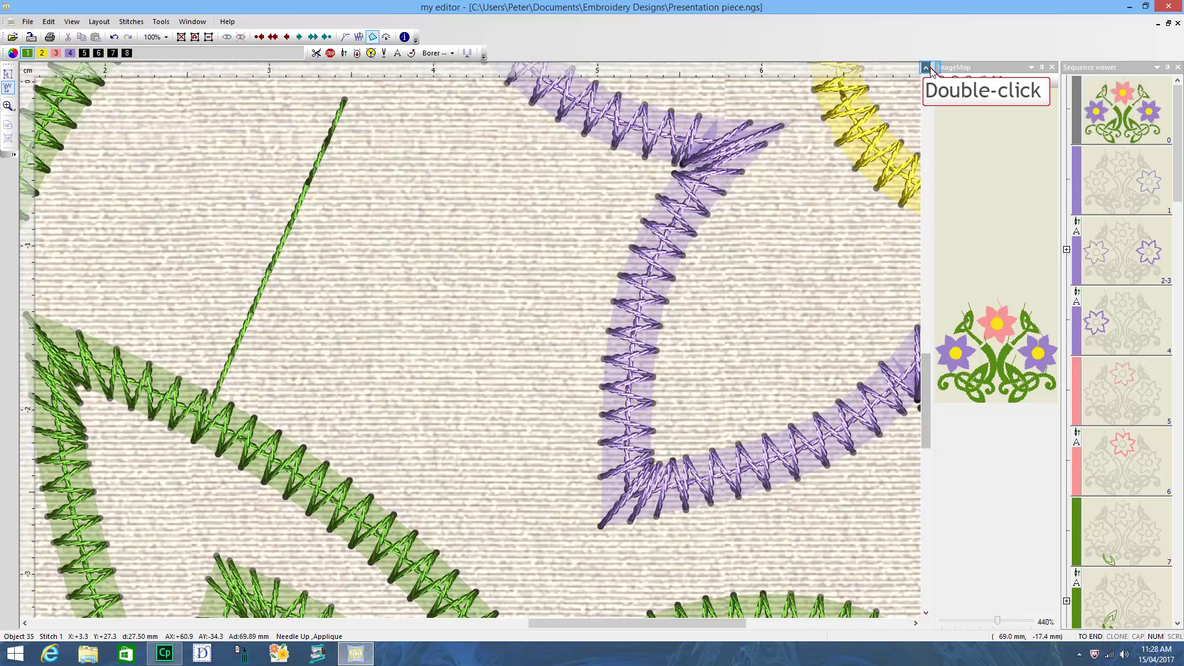
pyautogui.click(926, 67)
pyautogui.click(346, 171)
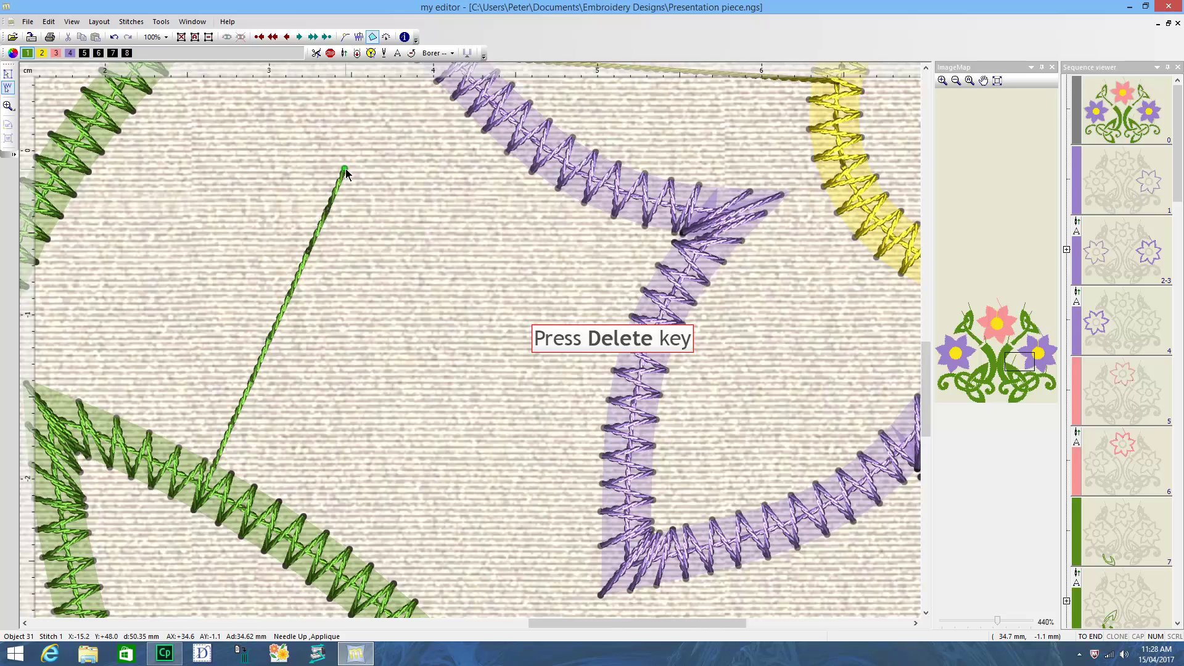
pyautogui.press('Delete')
pyautogui.press('Delete')
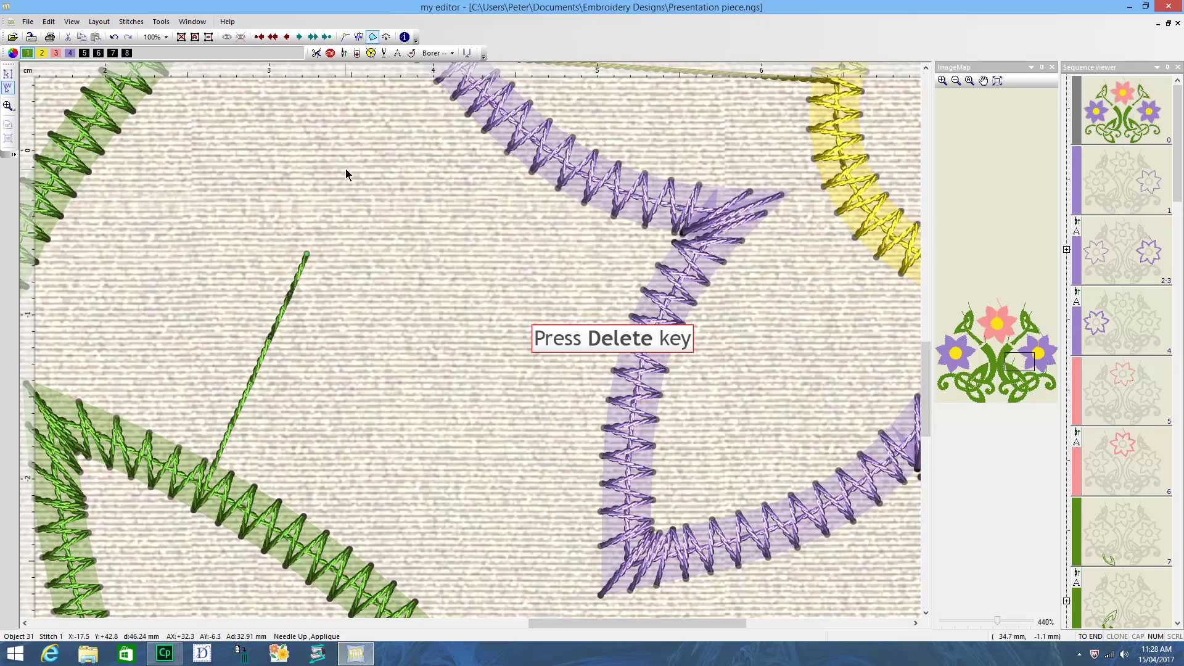
pyautogui.press('Delete')
pyautogui.press('Delete')
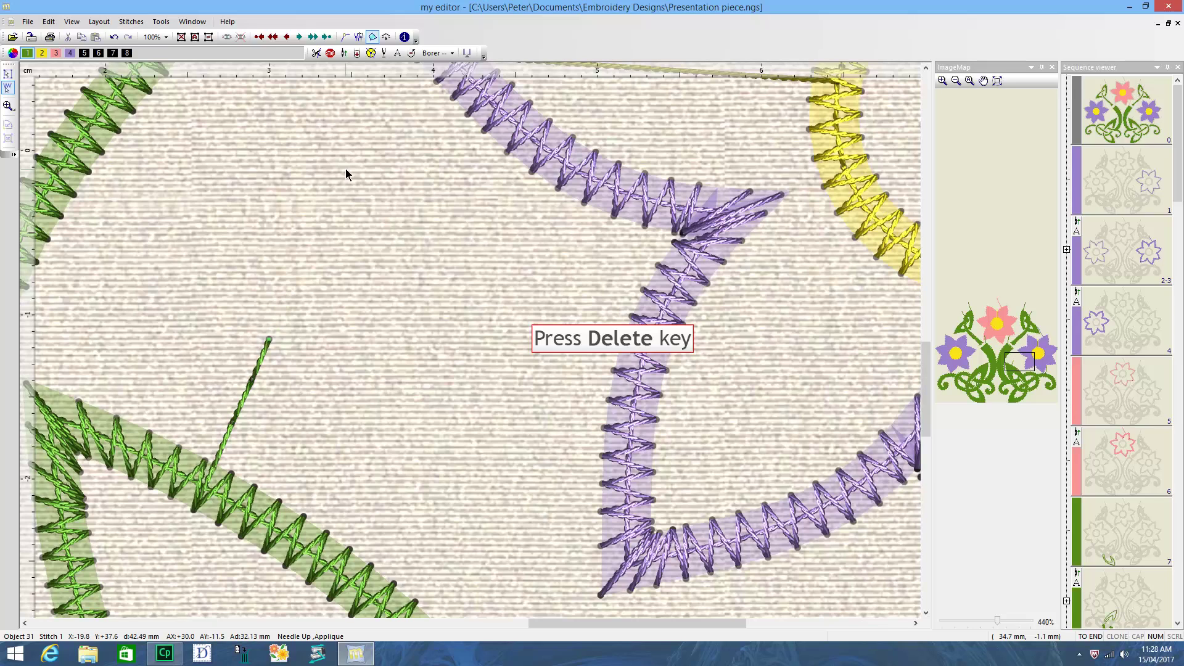
pyautogui.press('Delete')
pyautogui.press('Delete')
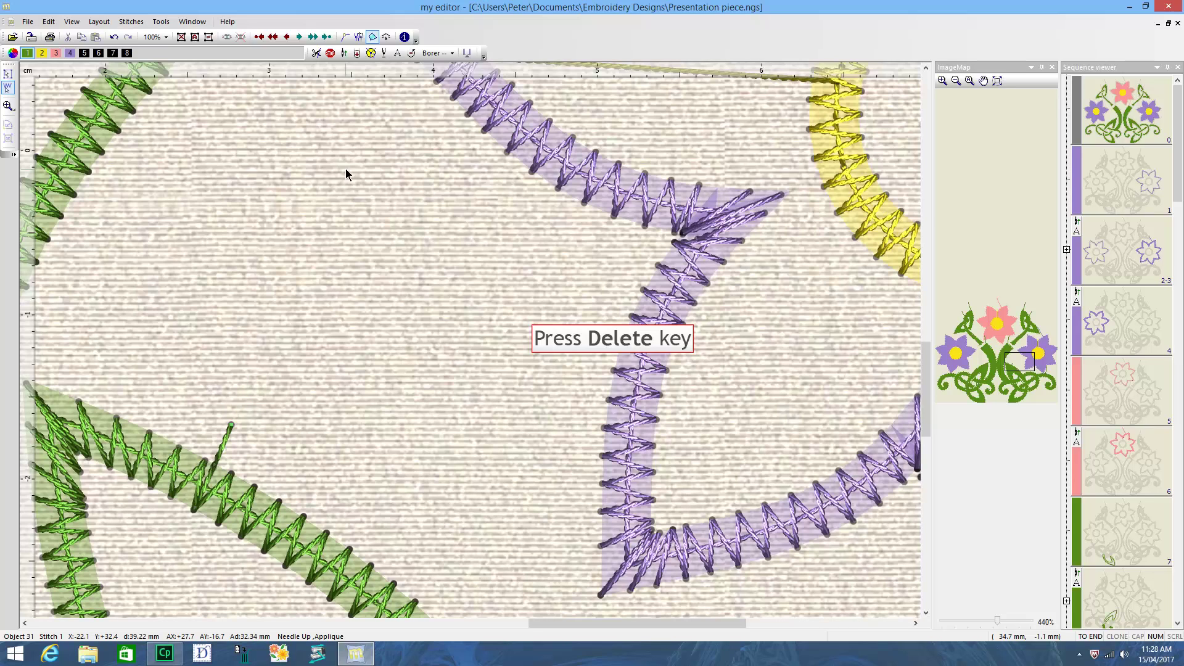
pyautogui.press('Delete')
pyautogui.press('Delete')
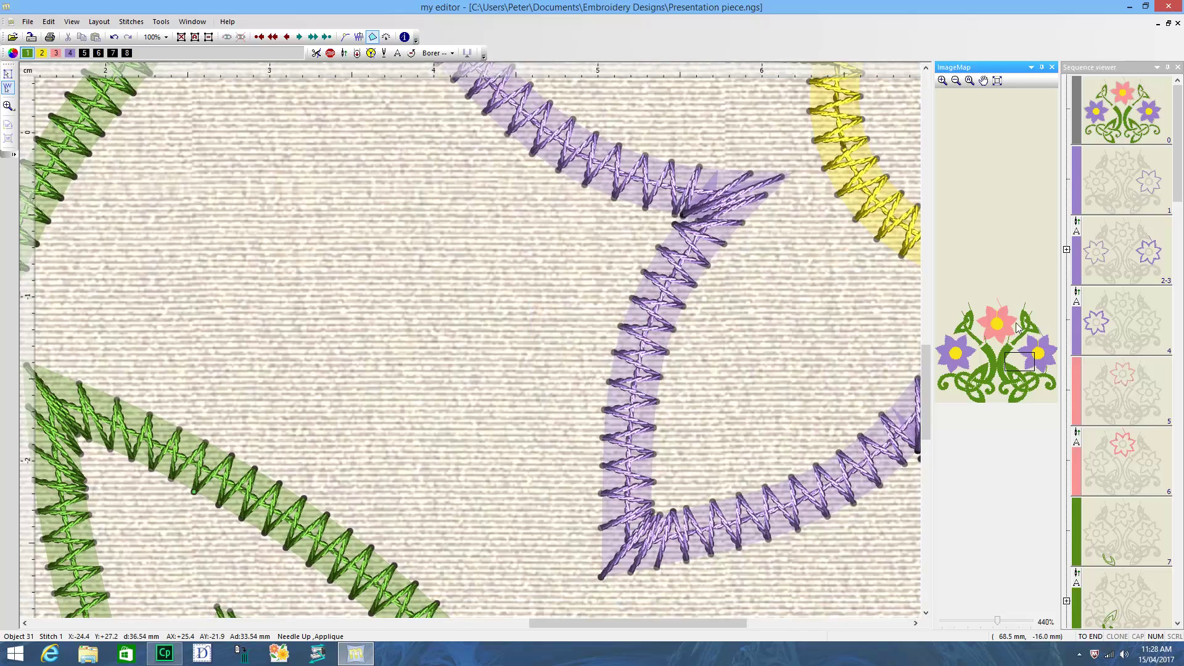
# Delete the stray green stitches rising from the curved vine below the right purple flower toward its lower-right petal
pyautogui.click(1046, 378)
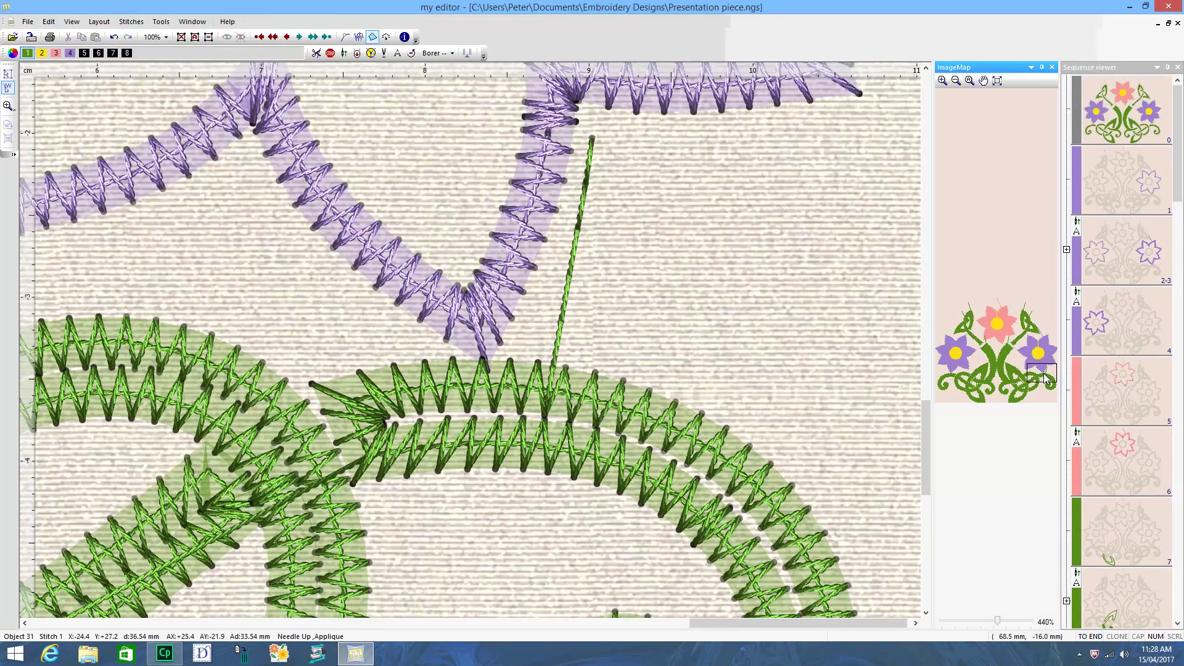
pyautogui.click(594, 140)
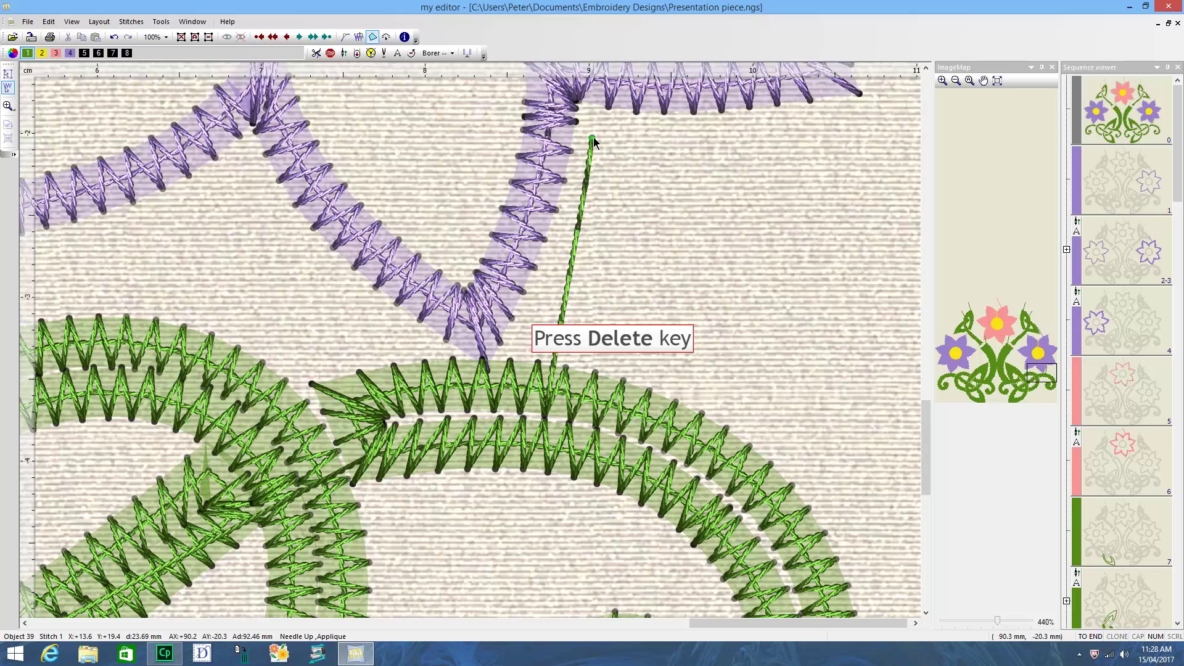
pyautogui.press('Delete')
pyautogui.press('Delete')
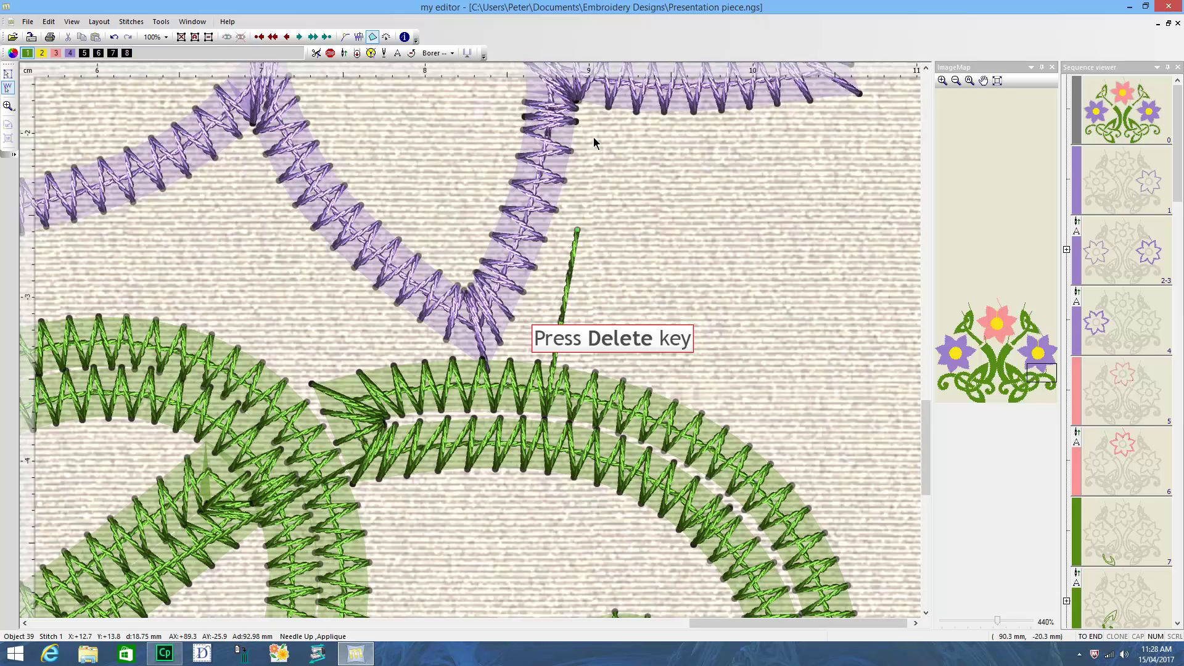
pyautogui.press('Delete')
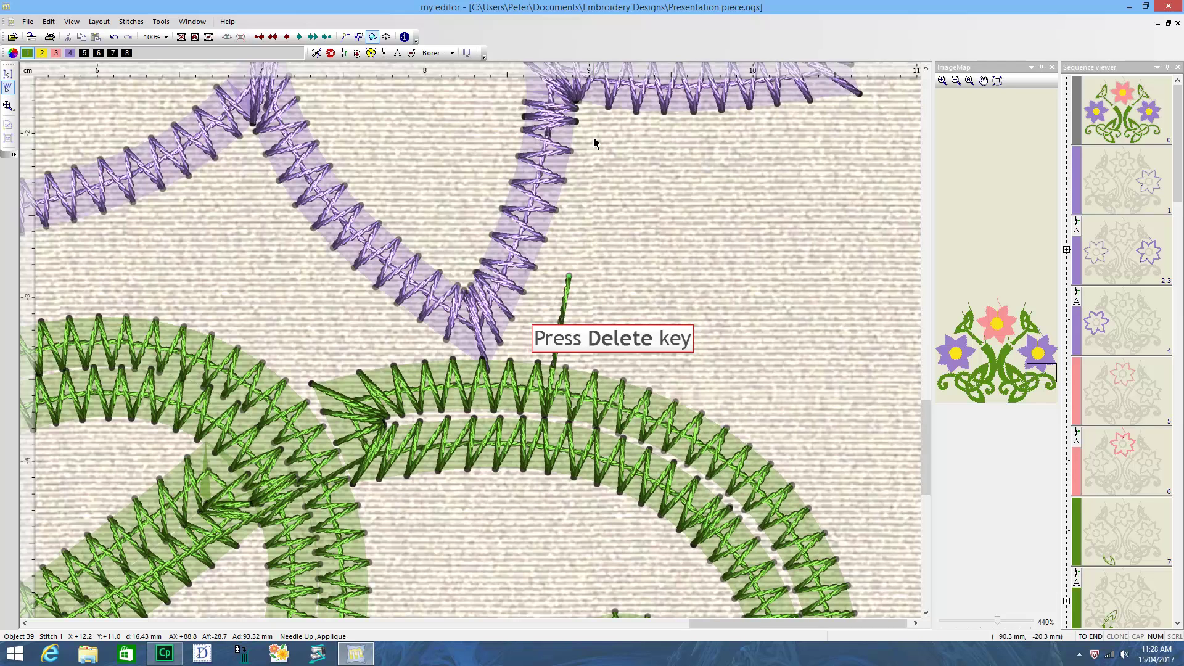
pyautogui.press('Delete')
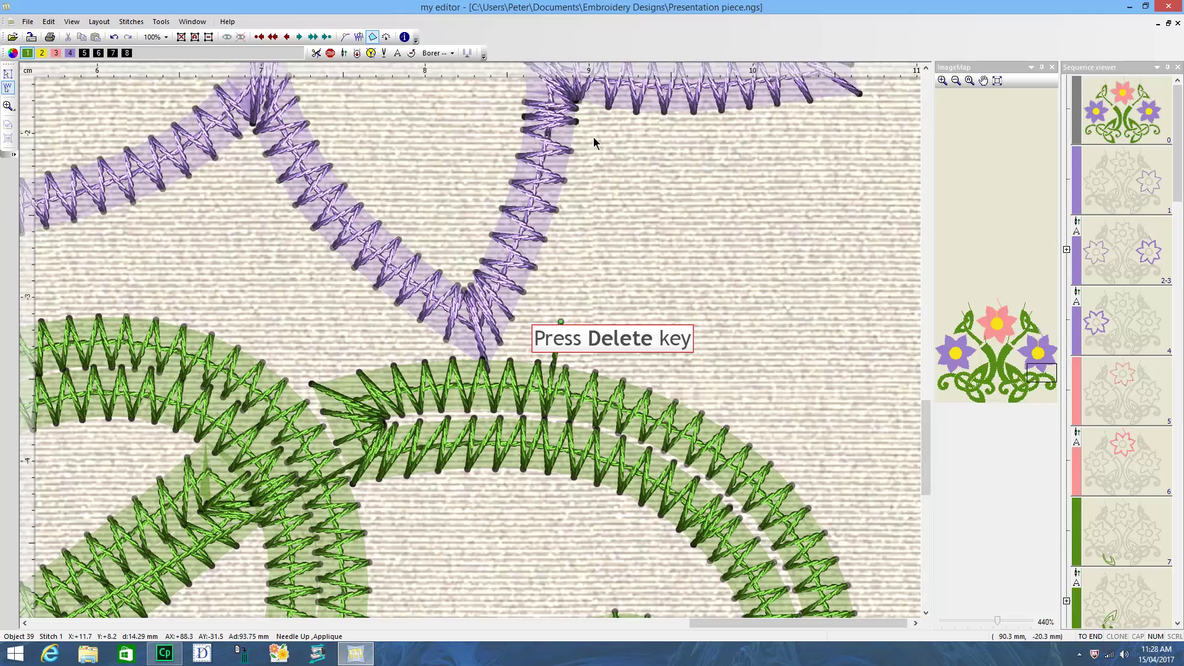
pyautogui.press('Delete')
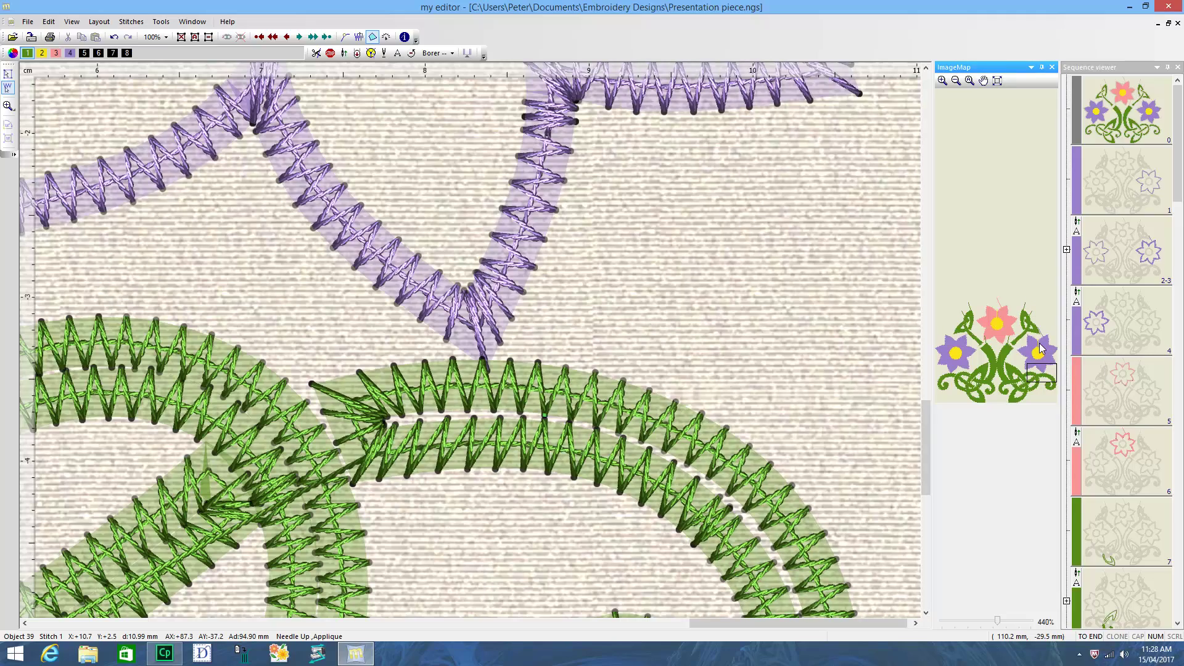
# Delete the vertical stray yellow stitches running from the right flower's yellow center up through the notch between its upper petals
pyautogui.moveTo(1042, 370); pyautogui.dragTo(1041, 344)
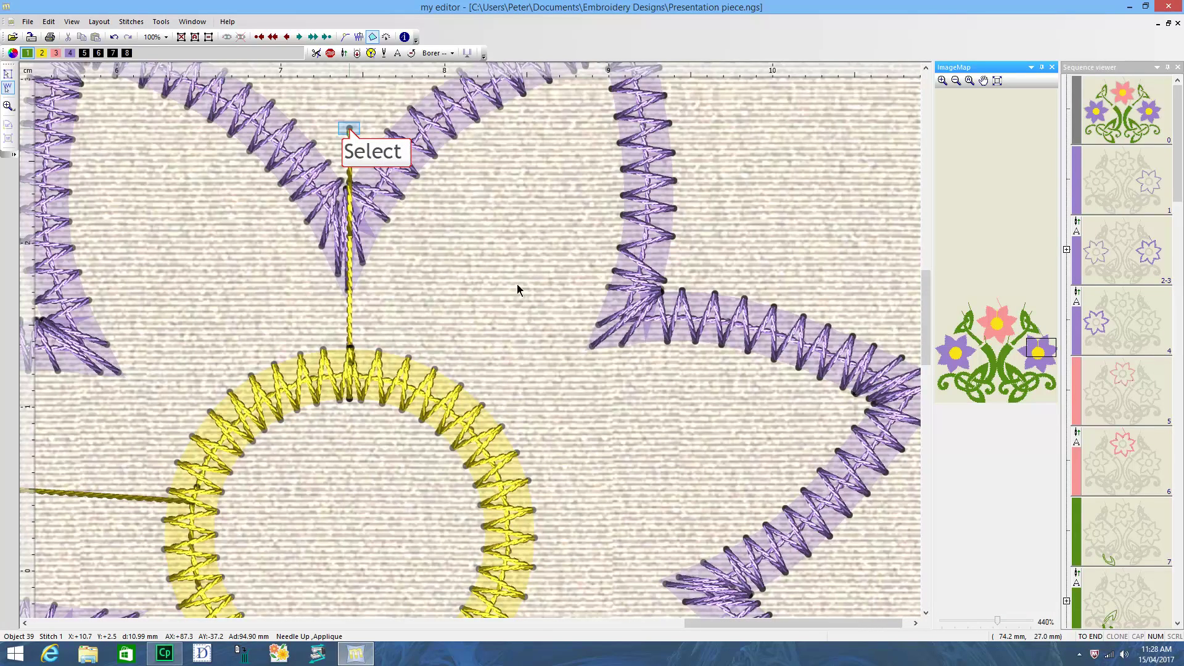
pyautogui.click(350, 130)
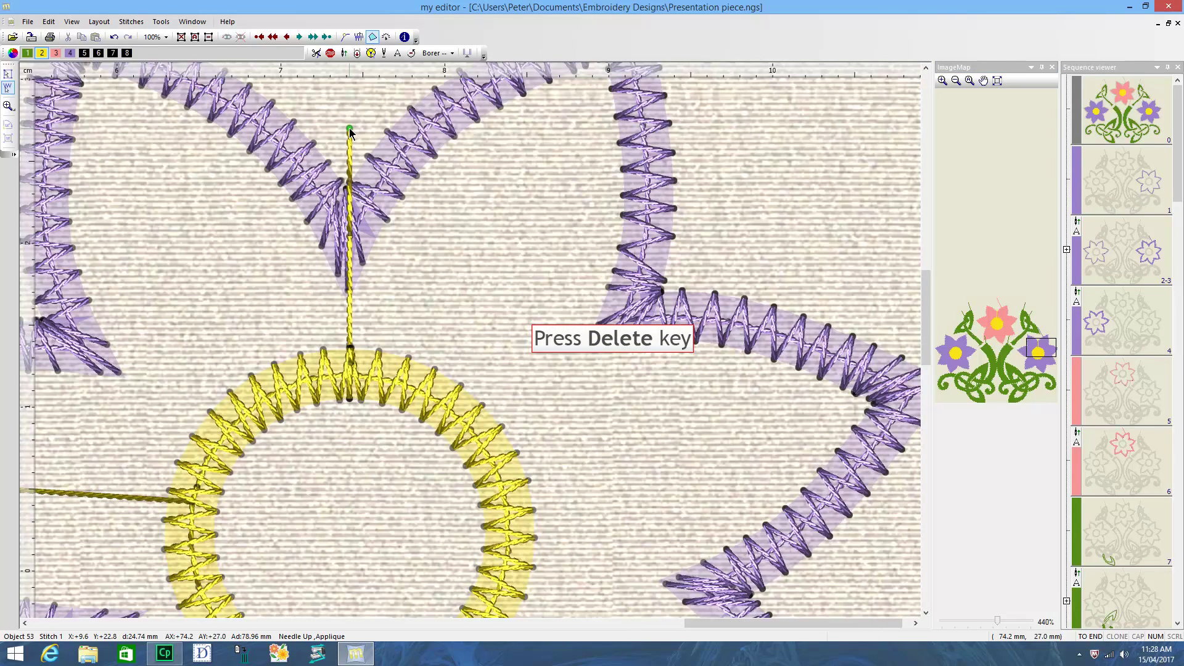
pyautogui.press('Delete')
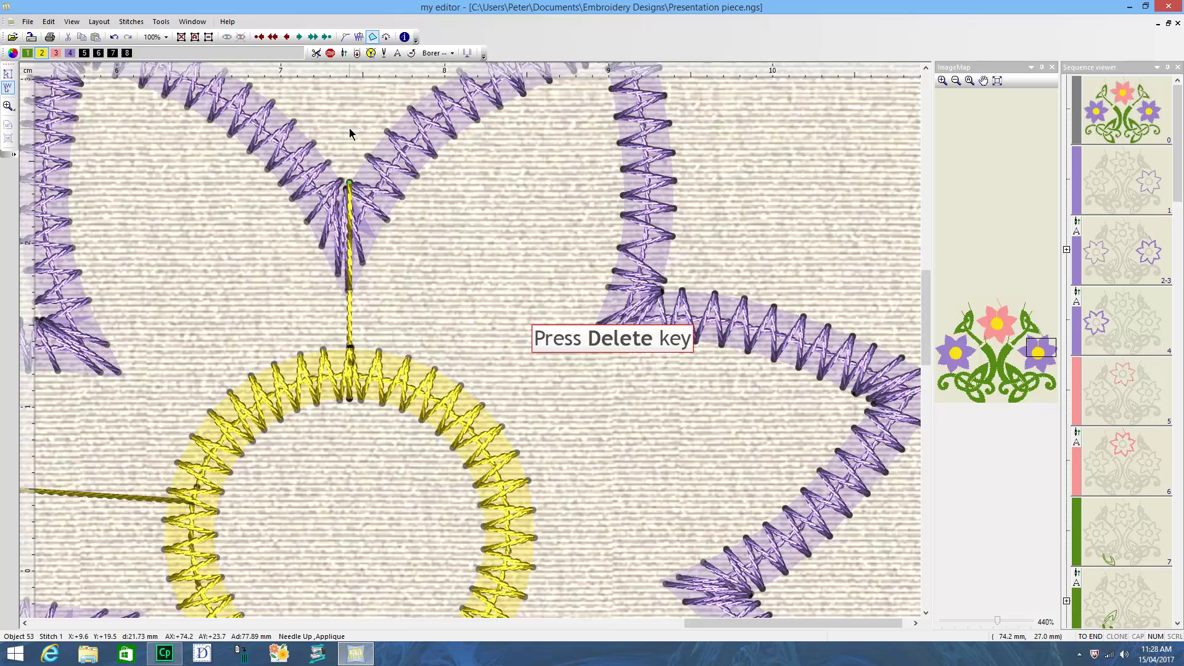
pyautogui.press('Delete')
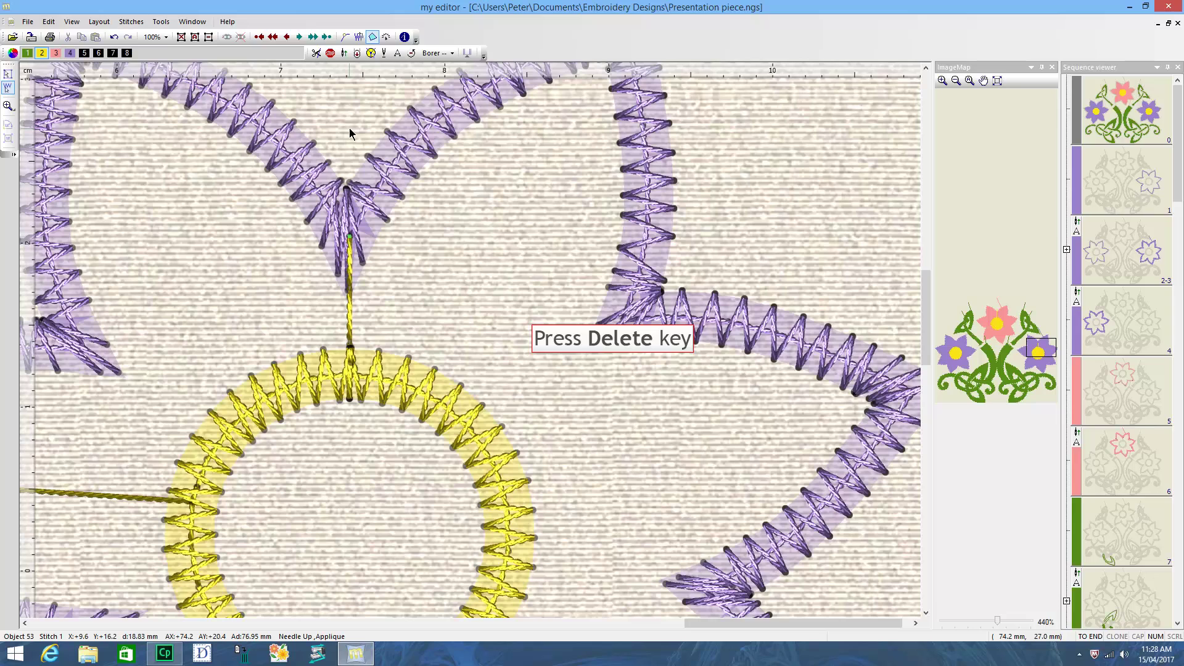
pyautogui.press('Delete')
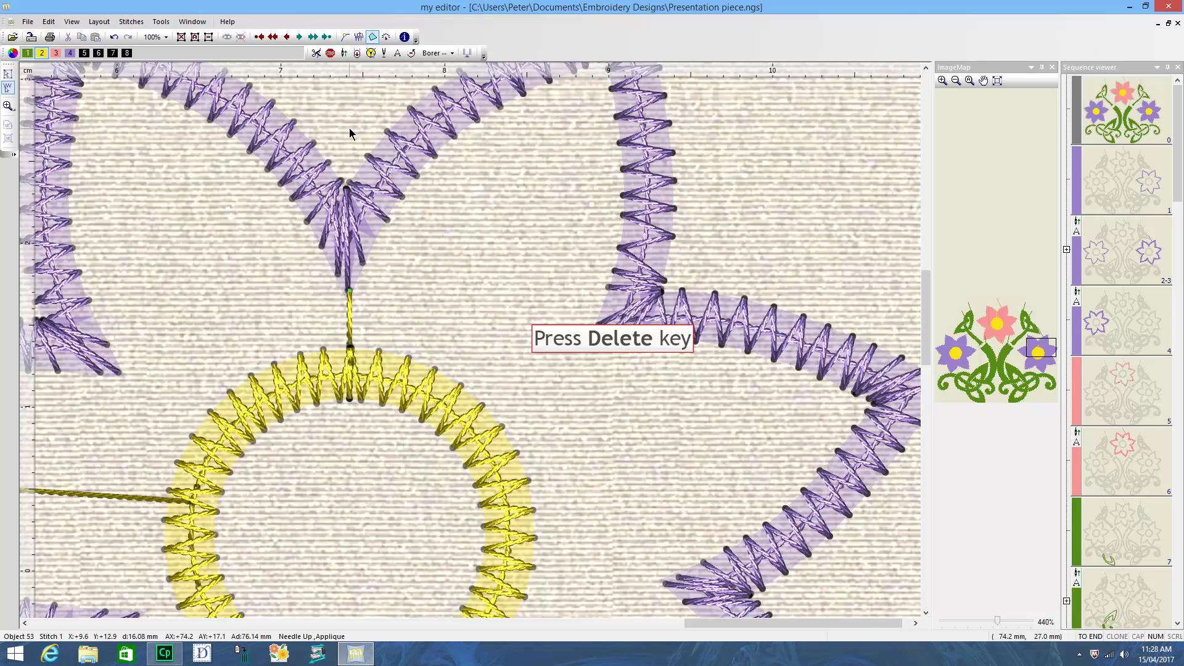
pyautogui.press('Delete')
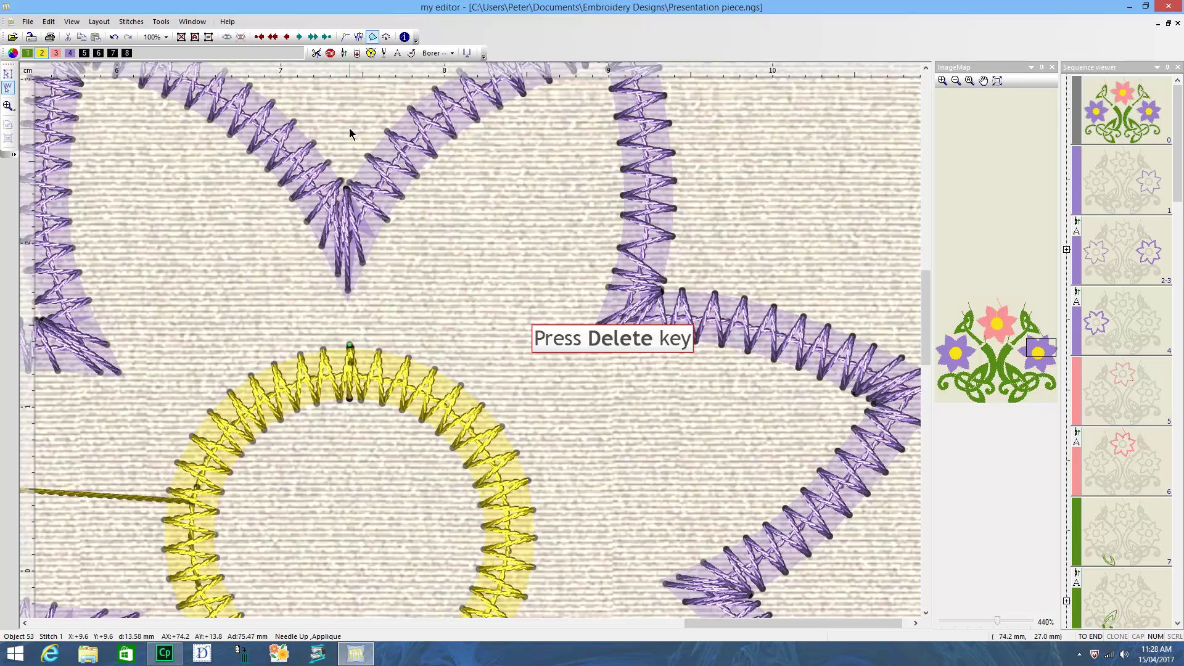
pyautogui.press('Delete')
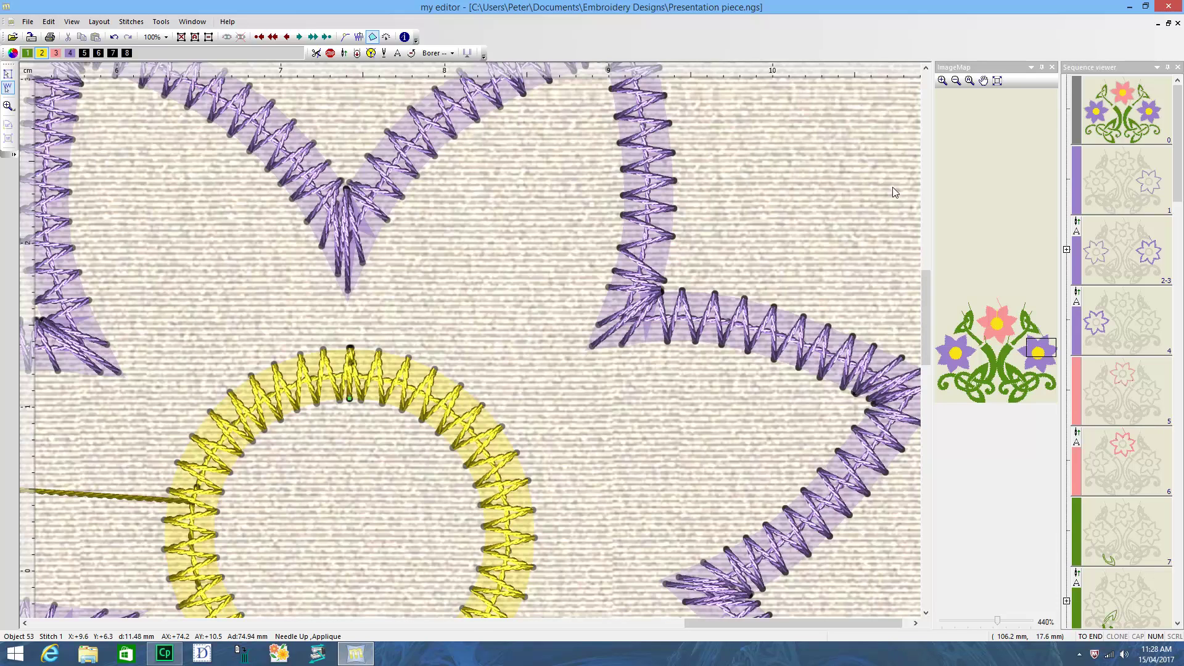
# Delete the diagonal stray purple stitches extending above the right purple flower's upper-right petal toward the green leaf
pyautogui.click(1057, 353)
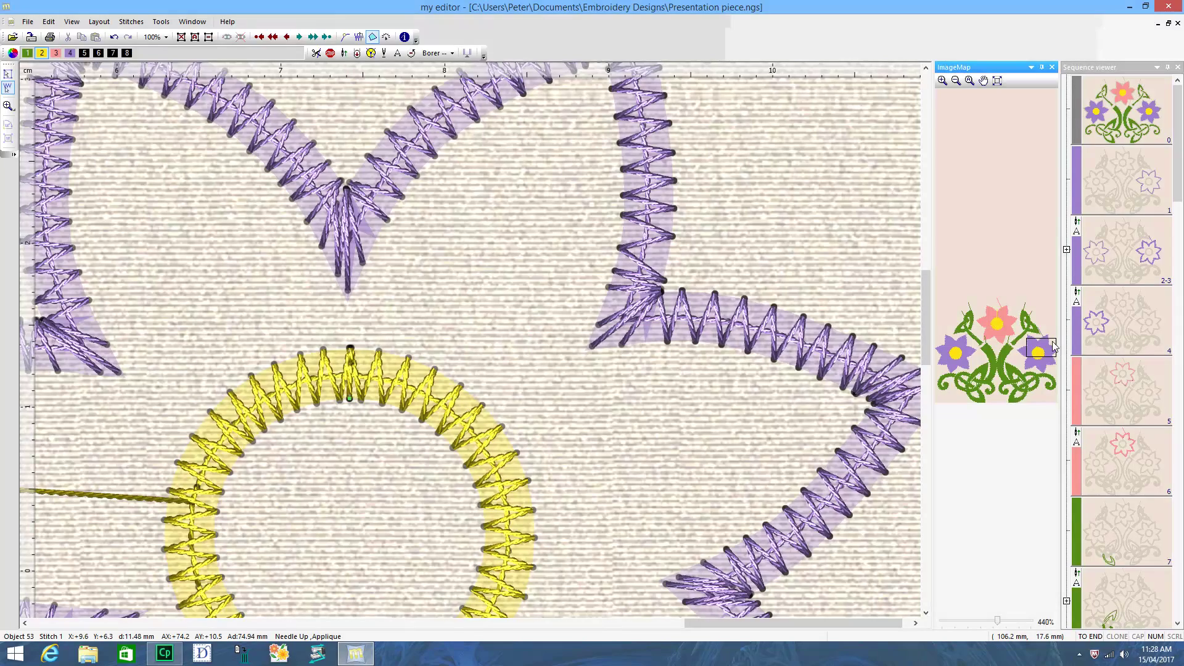
pyautogui.moveTo(1053, 341); pyautogui.dragTo(1050, 344)
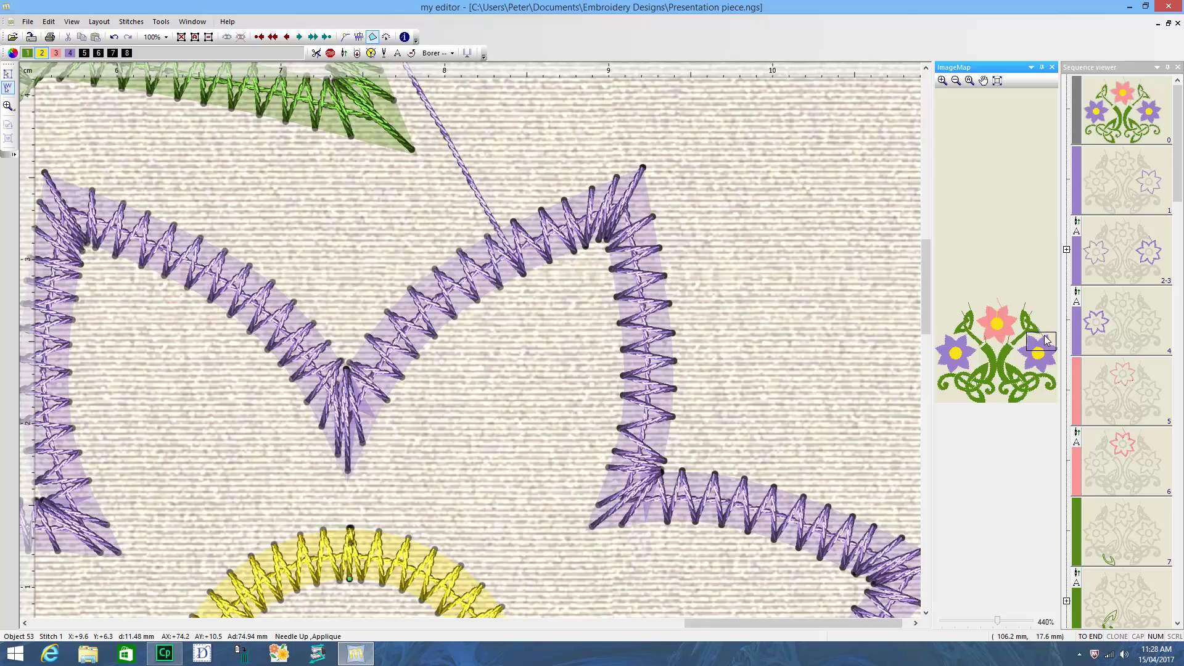
pyautogui.scroll(-3, 547, 192)
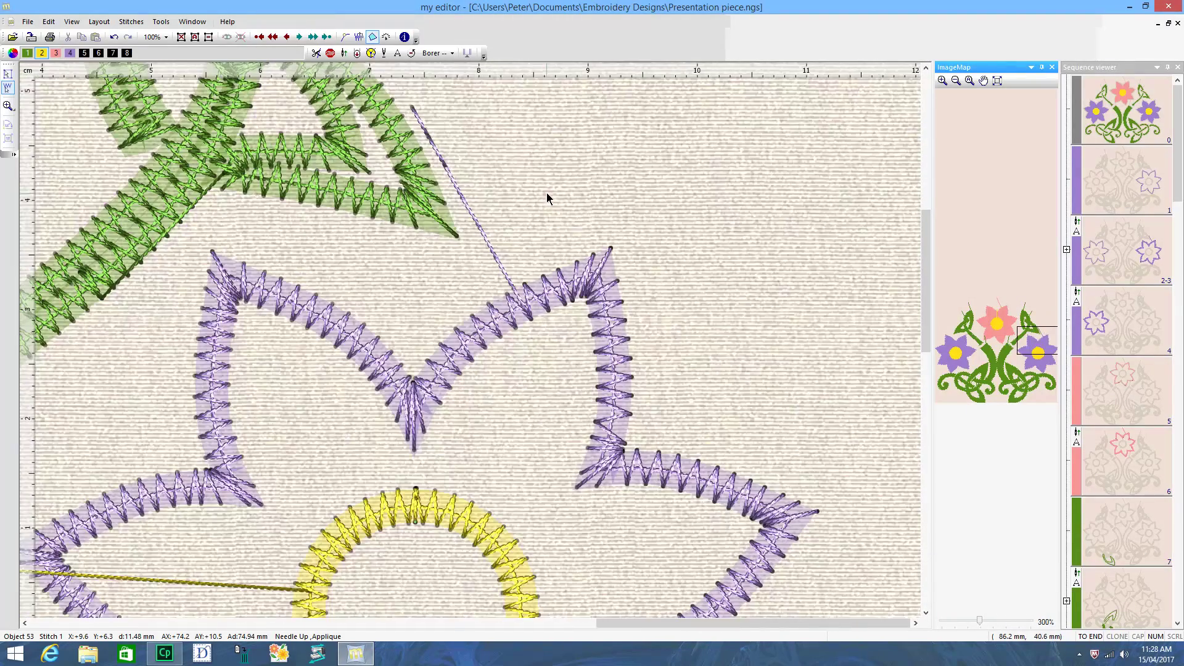
pyautogui.click(413, 107)
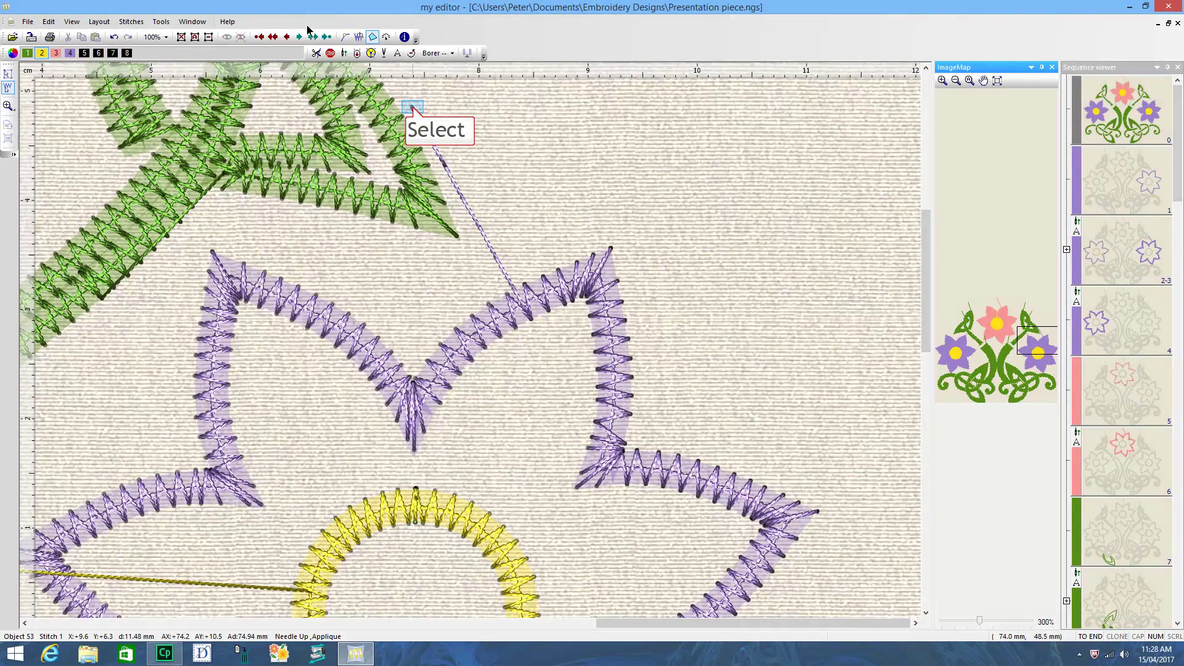
pyautogui.click(413, 109)
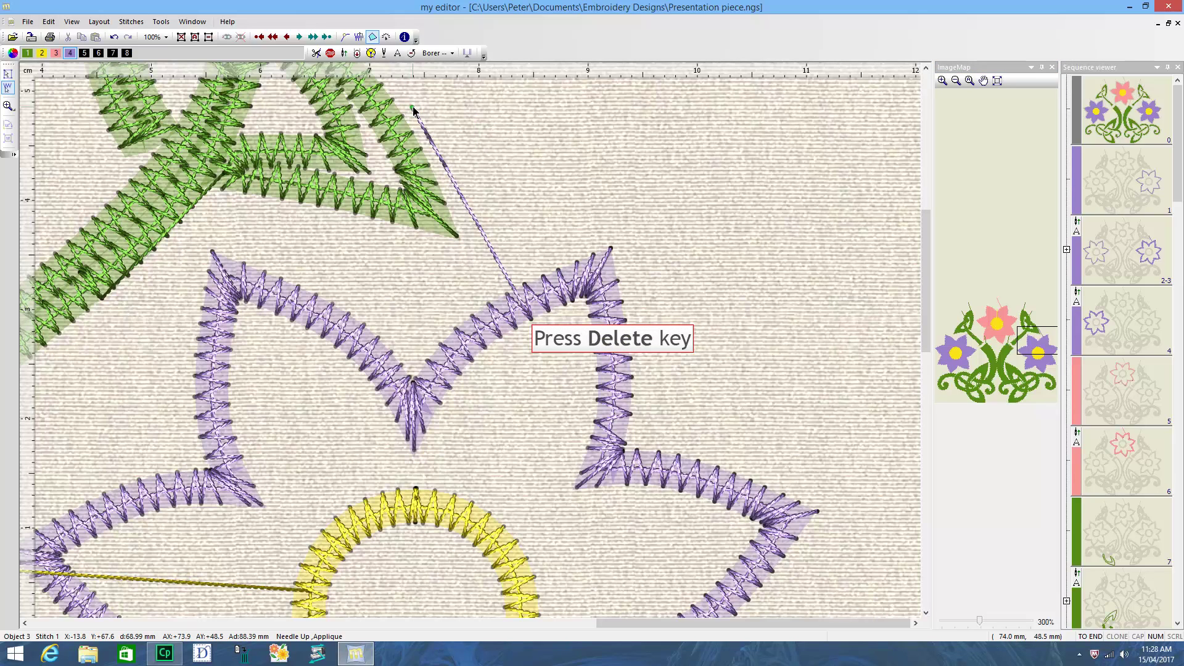
pyautogui.press('Delete')
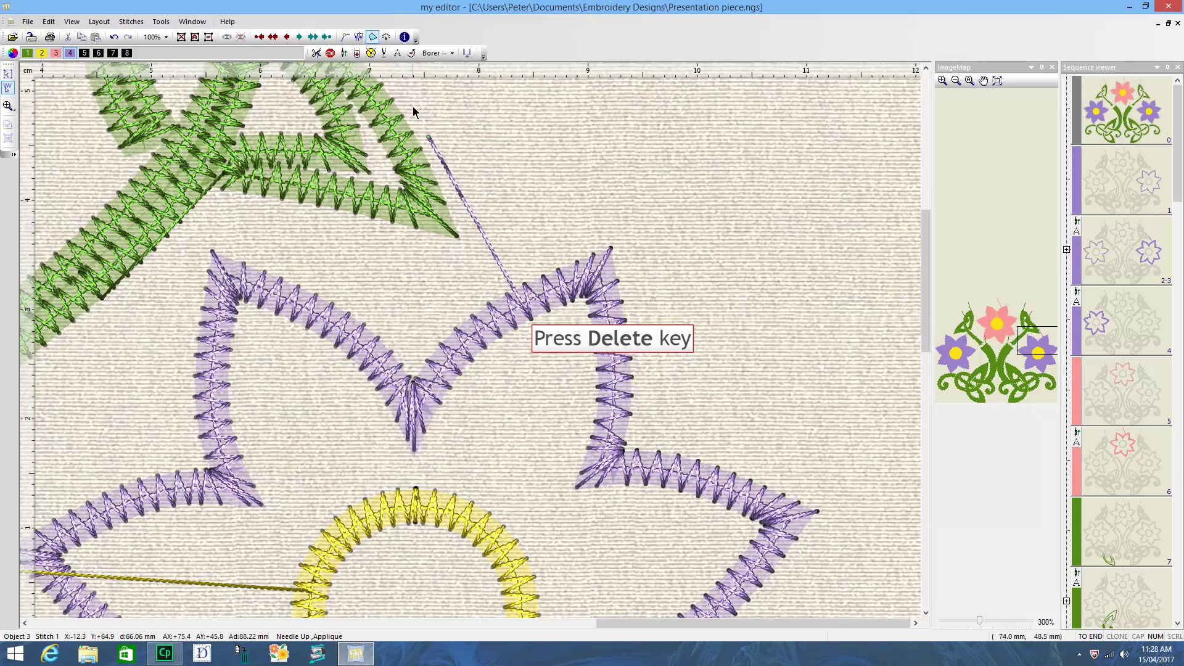
# Delete the stray purple lead-in stitches one by one above the upper petal of the right-hand purple flower
pyautogui.press('Delete')
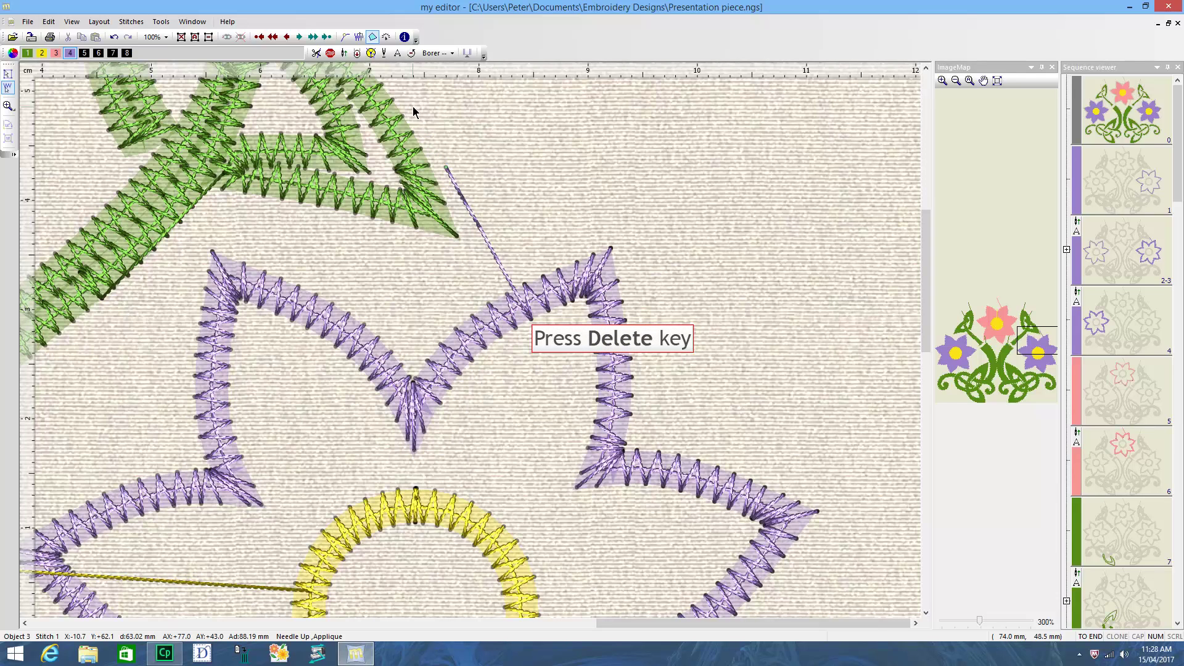
pyautogui.press('Delete')
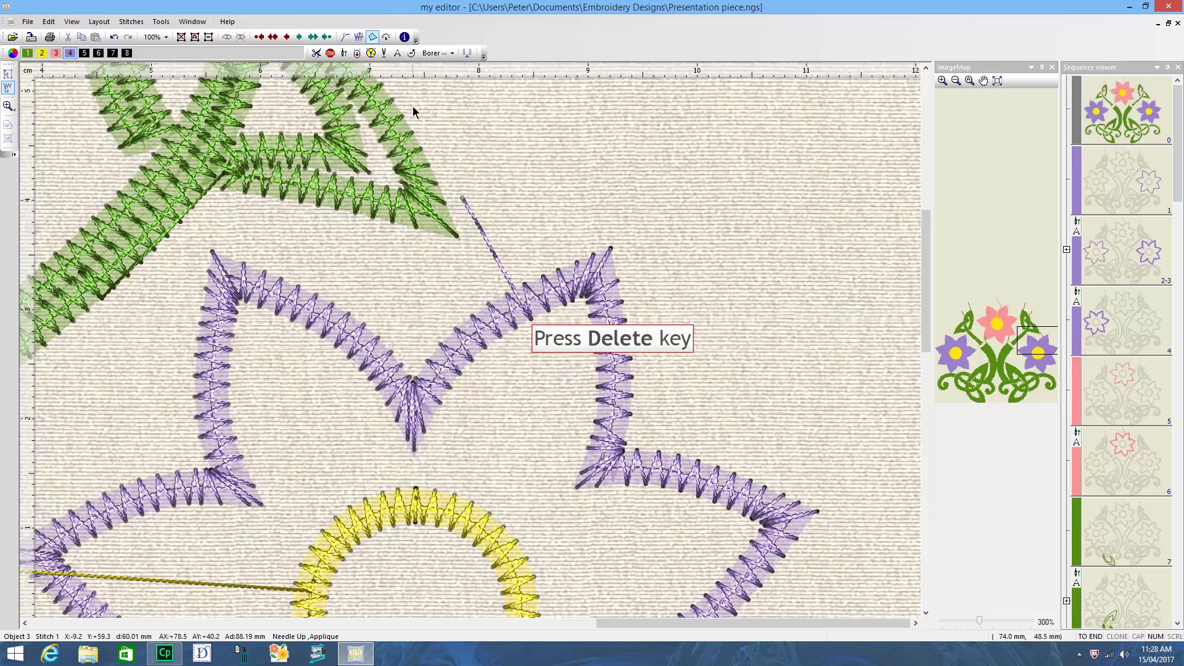
pyautogui.press('Delete')
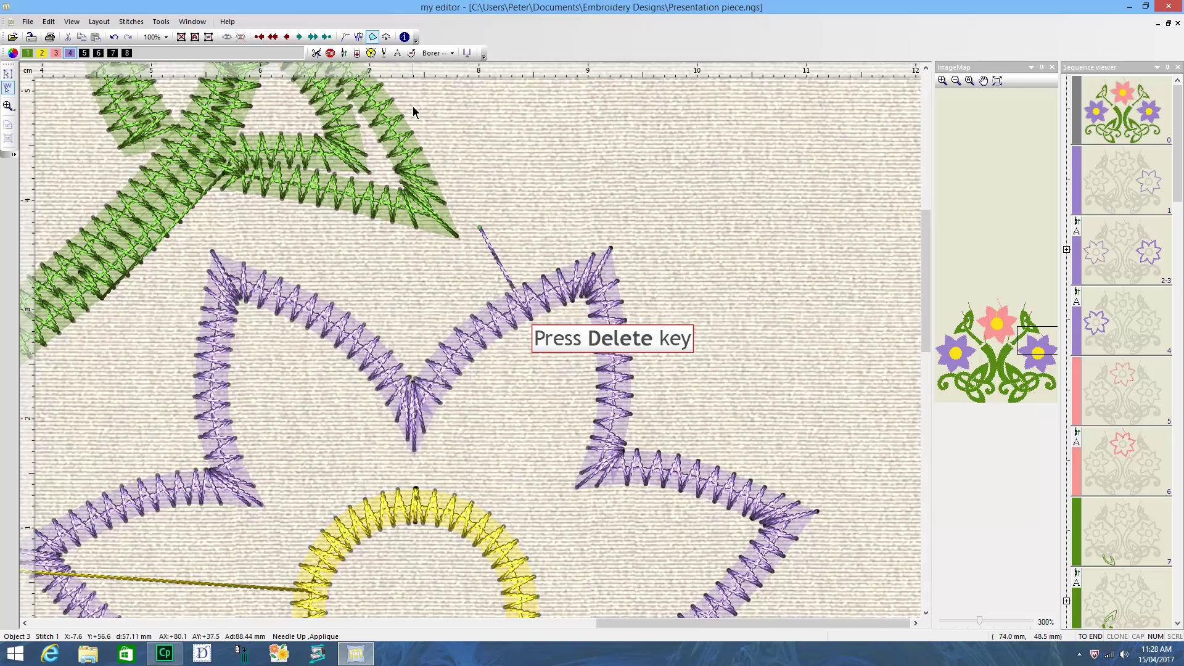
pyautogui.press('Delete')
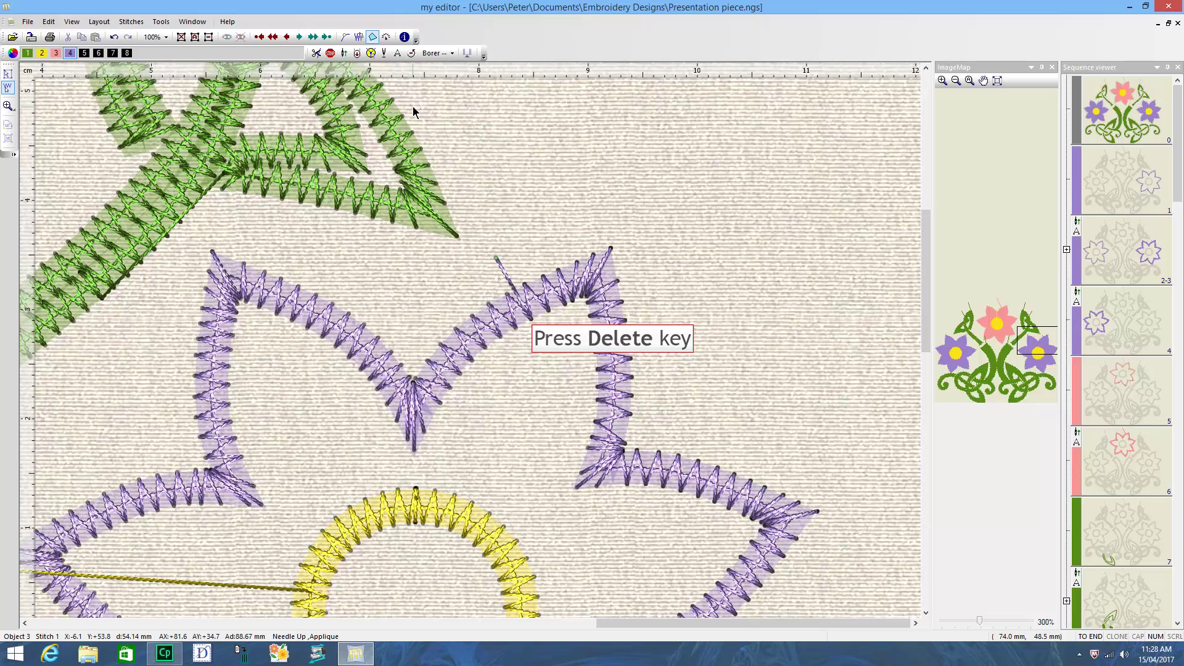
pyautogui.press('Delete')
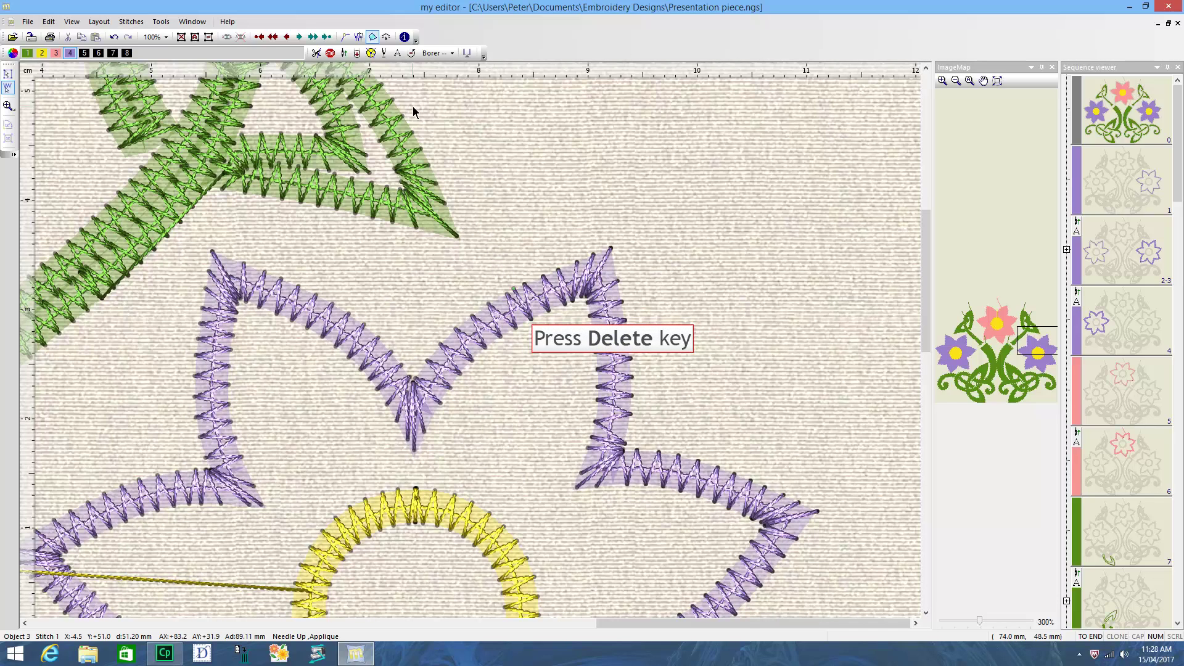
pyautogui.press('Delete')
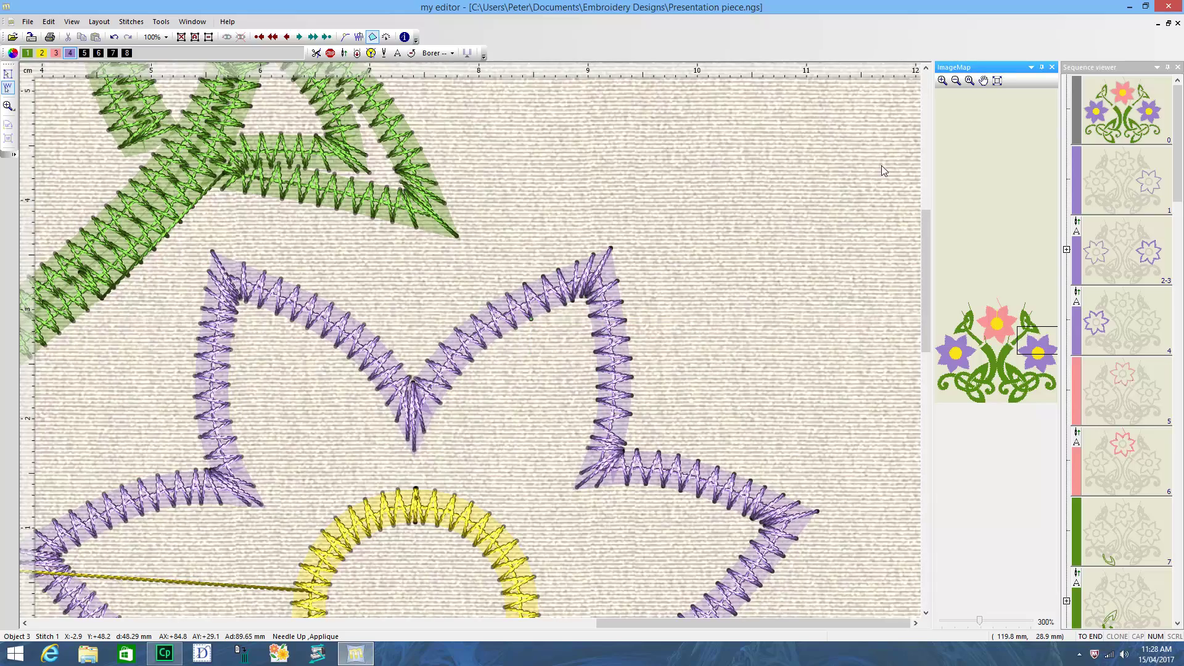
# Delete the stray green lead-in stitches sticking out from the outer side of the upper right leaf
pyautogui.moveTo(1033, 340); pyautogui.dragTo(1025, 318)
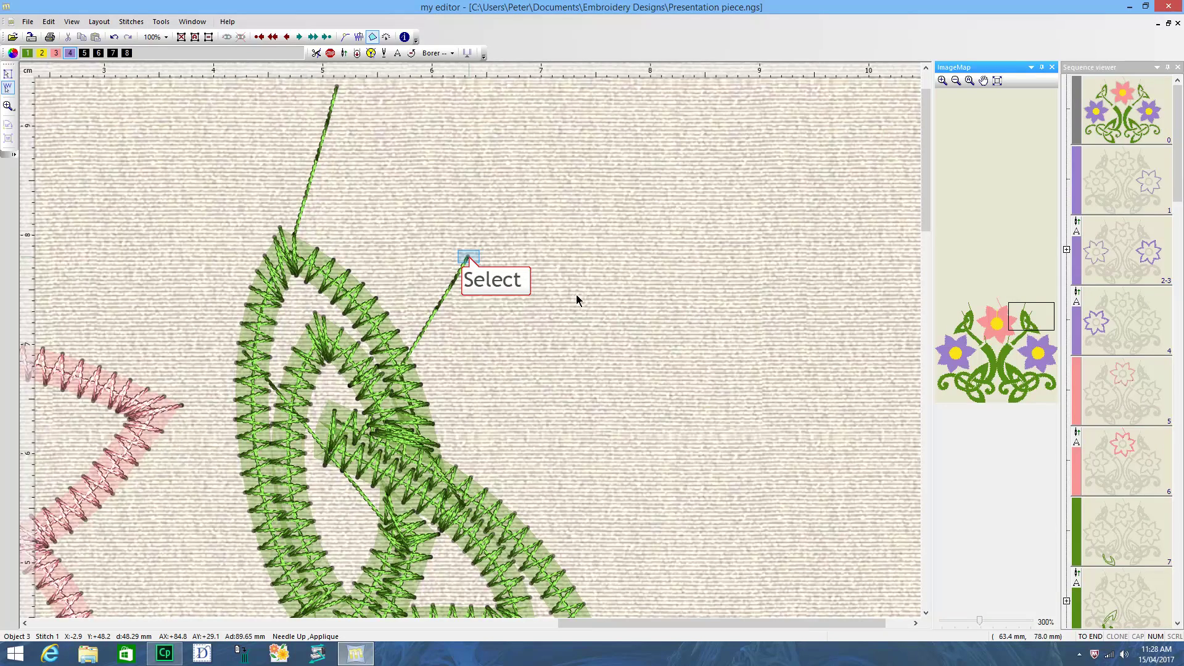
pyautogui.click(469, 258)
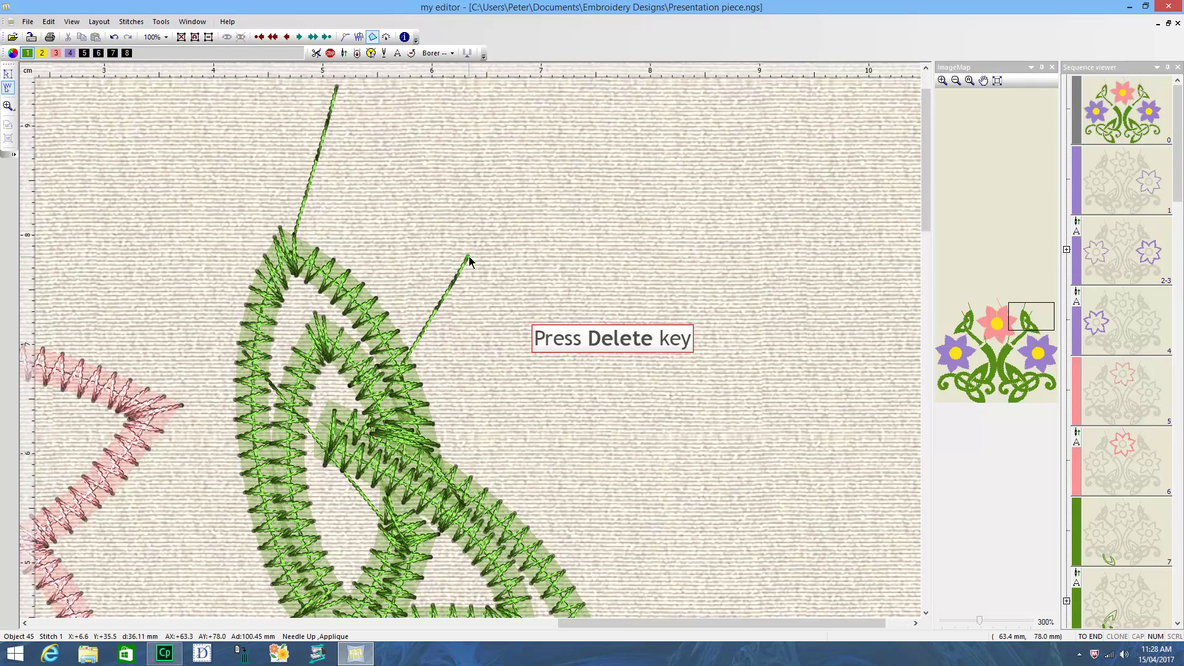
pyautogui.press('Delete')
pyautogui.press('Delete')
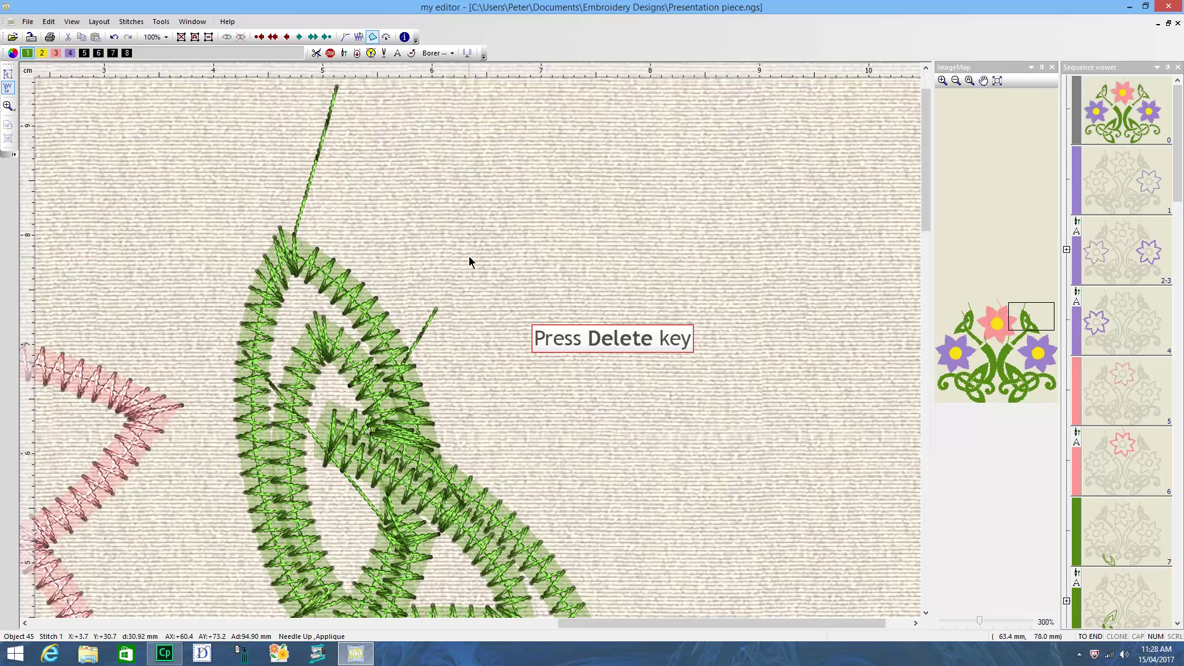
pyautogui.press('Delete')
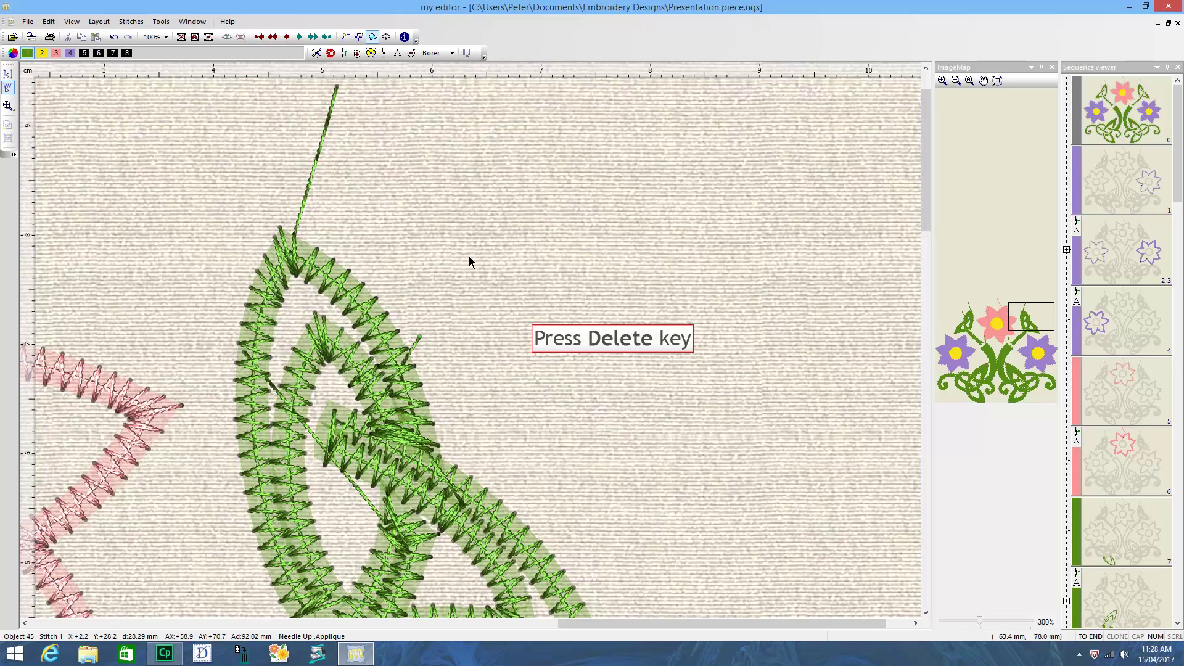
pyautogui.press('Delete')
pyautogui.press('Delete')
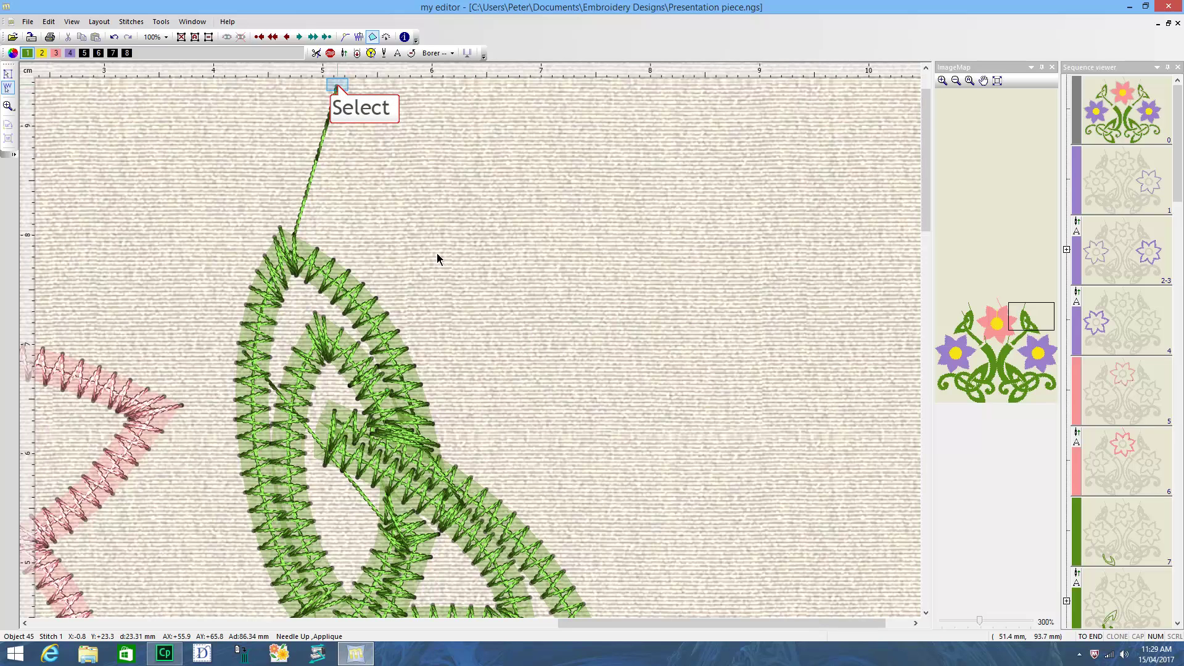
# Delete the stray green lead-in stitches above the tip of the upper right leaf
pyautogui.click(337, 88)
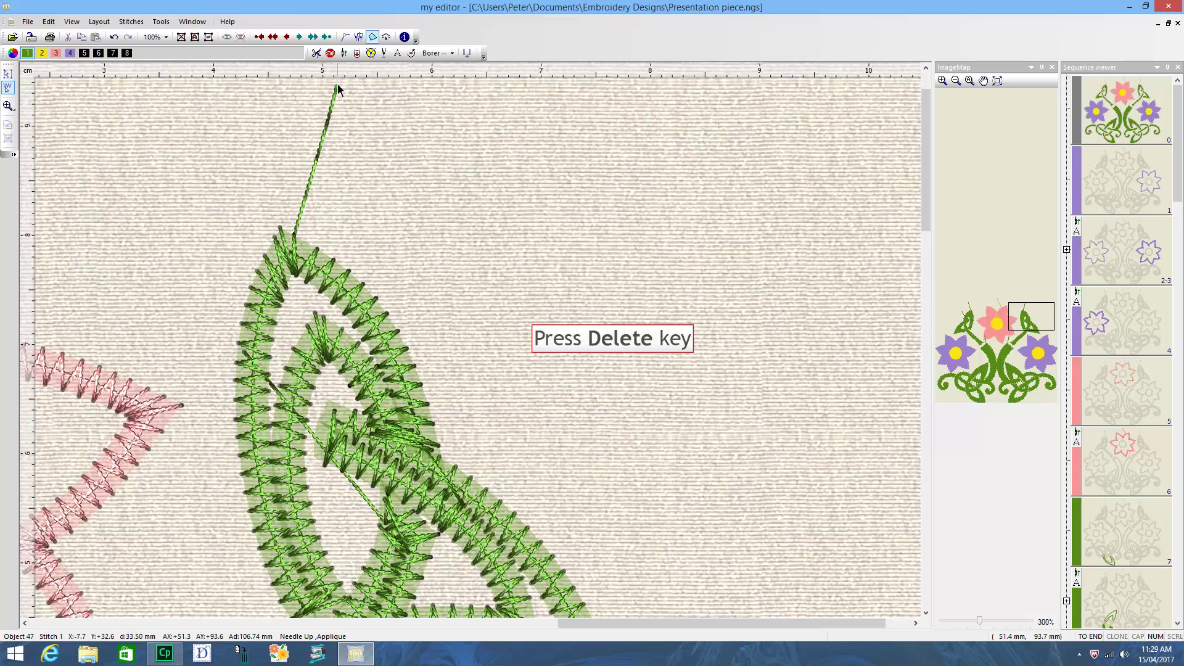
pyautogui.press('Delete')
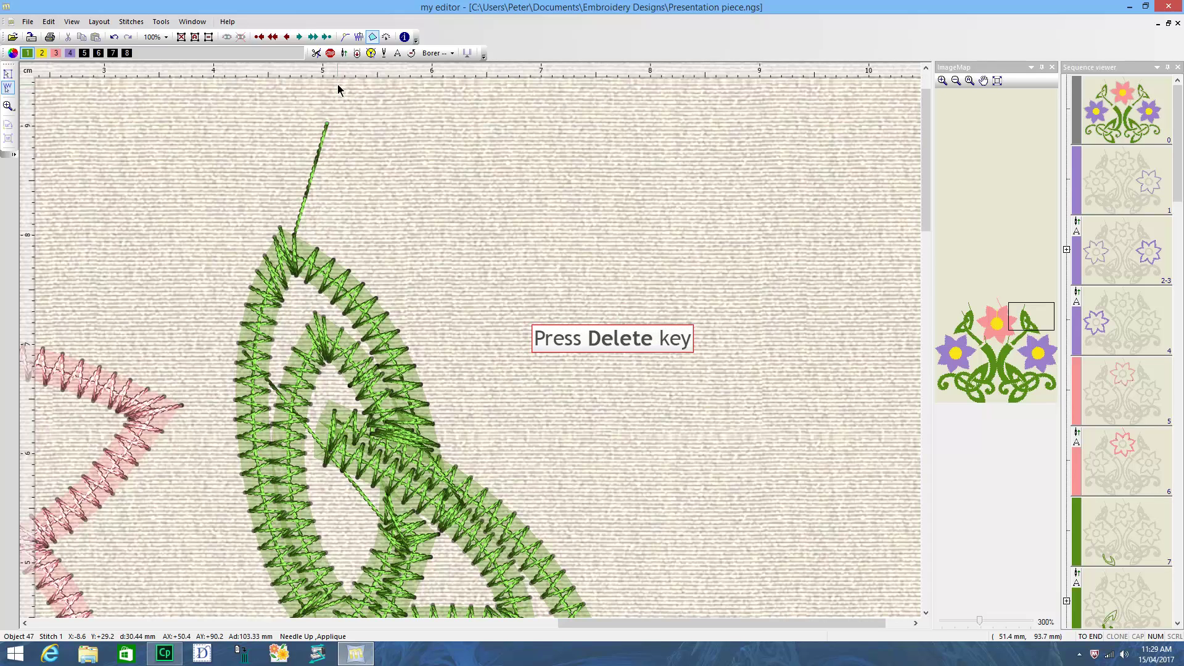
pyautogui.press('Delete')
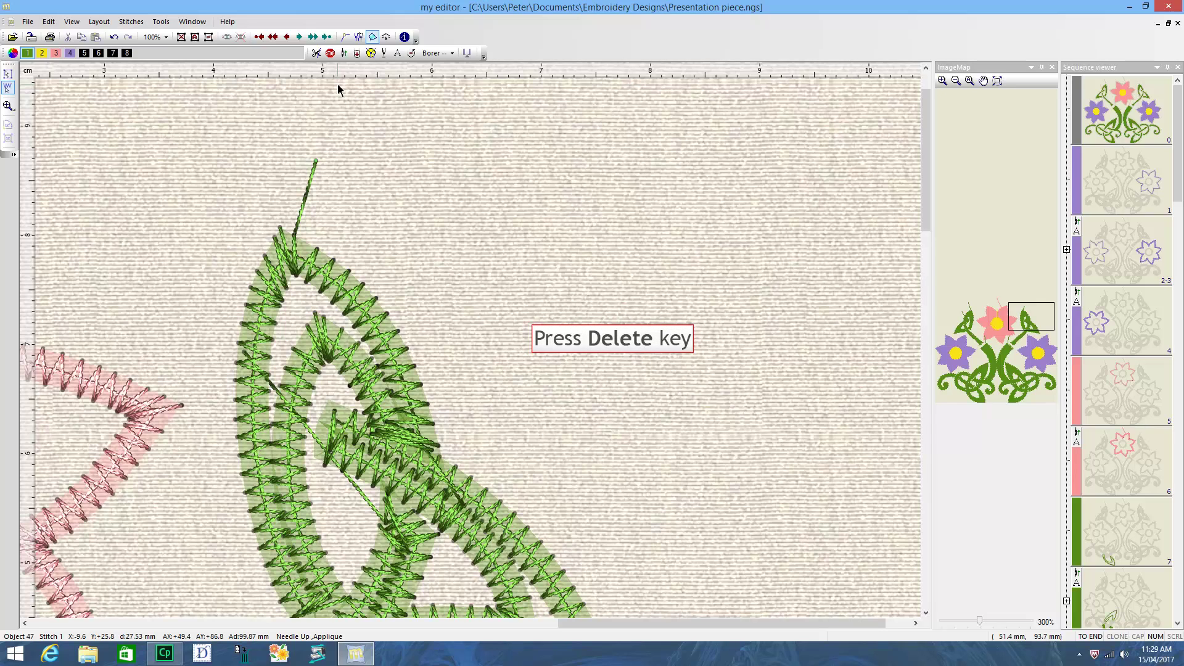
pyautogui.press('Delete')
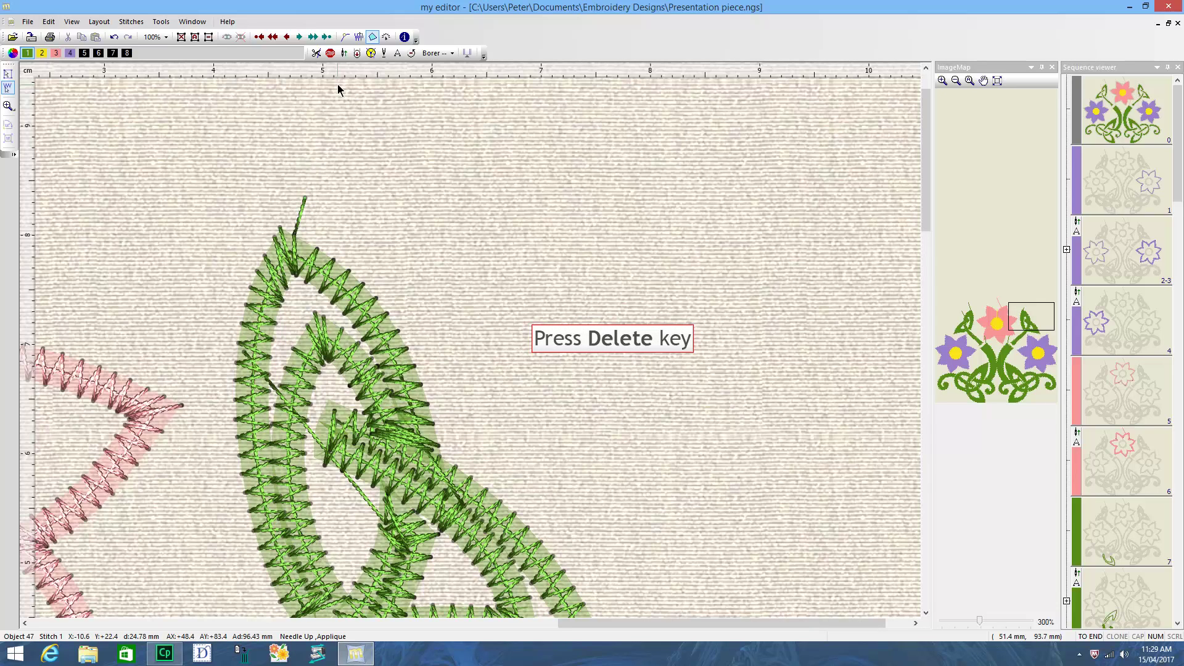
pyautogui.press('Delete')
# Delete the stray green lead-in stitches between the pink flower's lower edge and the peak of the green stem below it
pyautogui.scroll(-1, 374, 405)
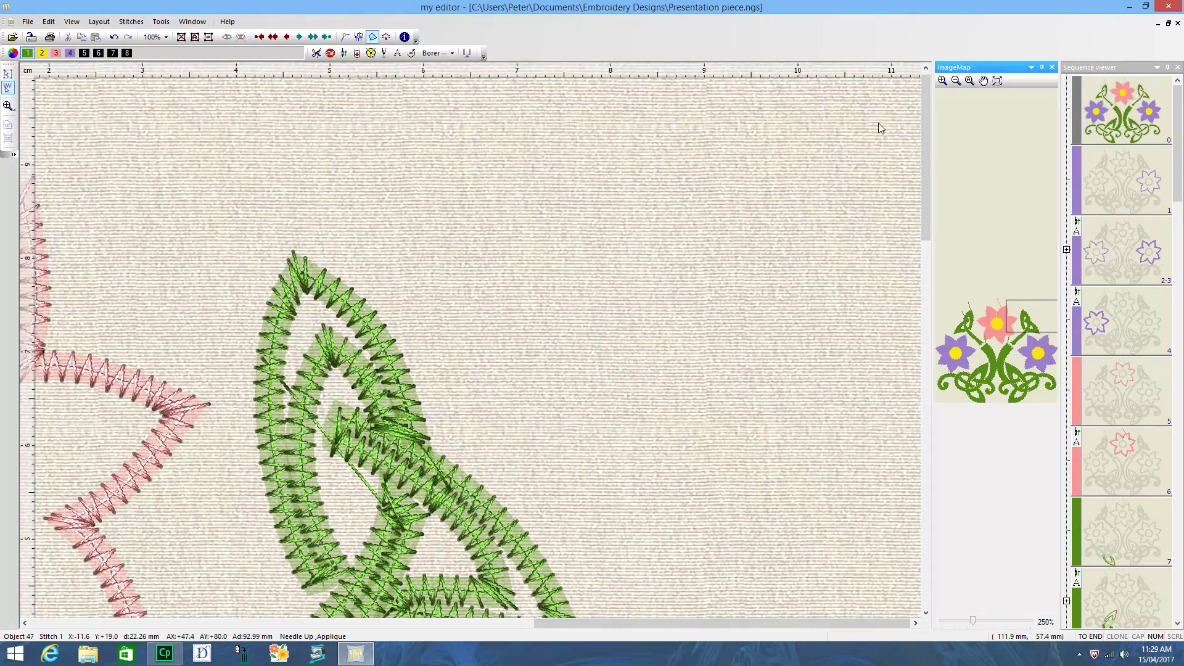
pyautogui.moveTo(1023, 319); pyautogui.dragTo(1012, 338)
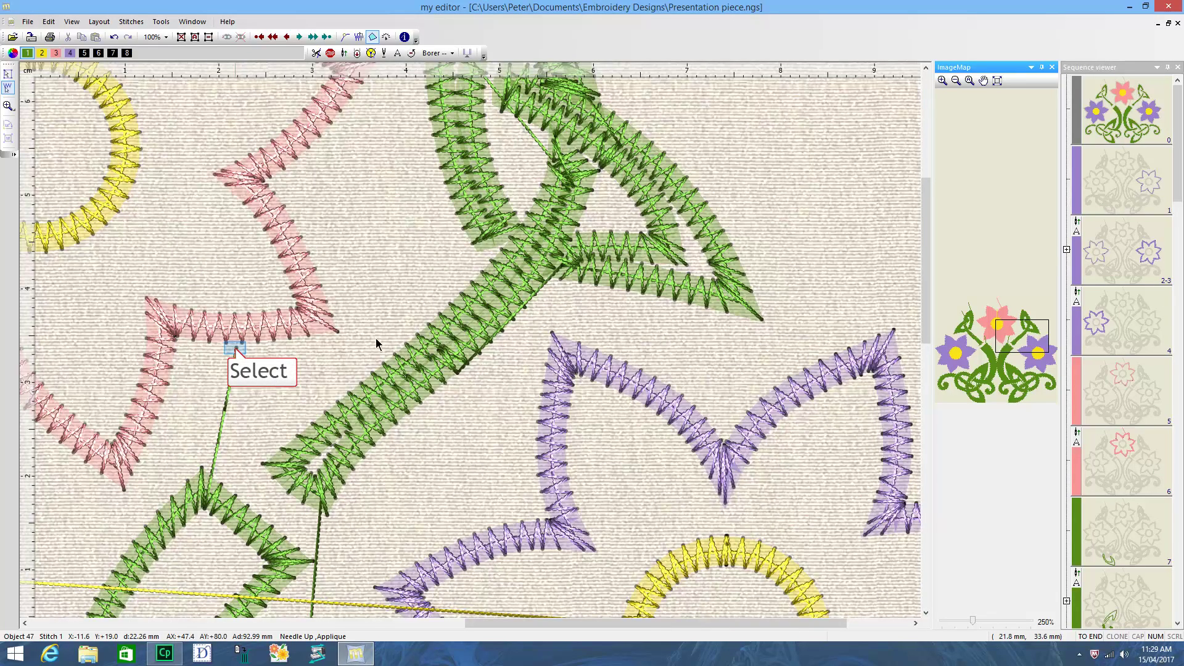
pyautogui.click(236, 351)
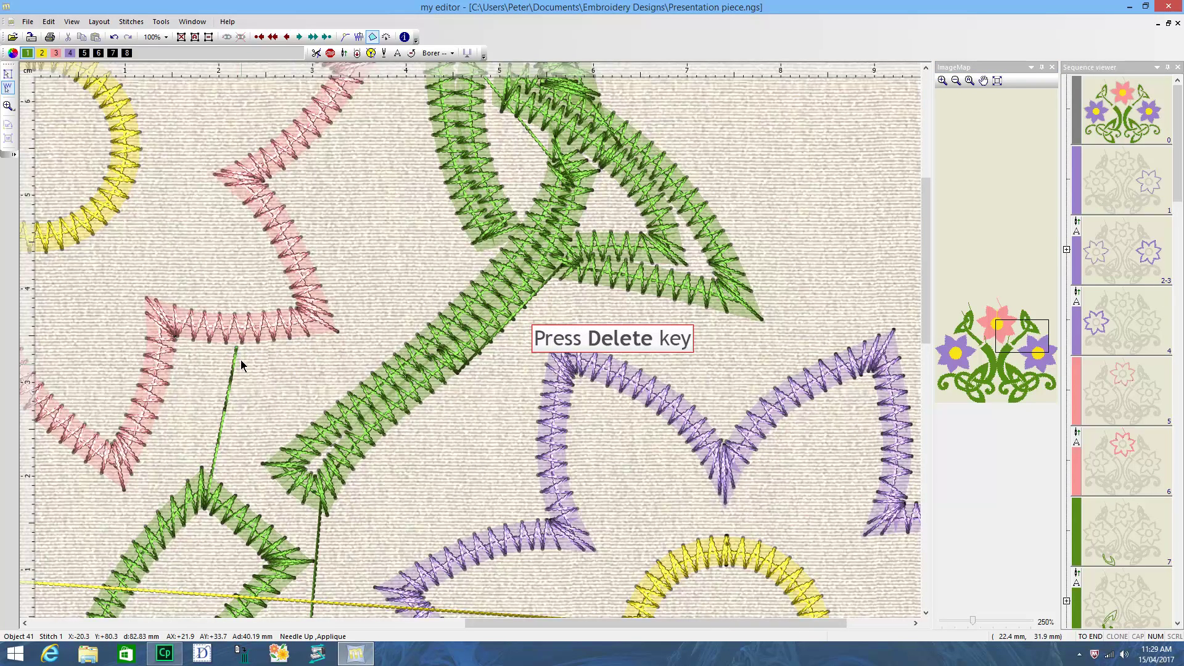
pyautogui.press('Delete')
pyautogui.press('Delete')
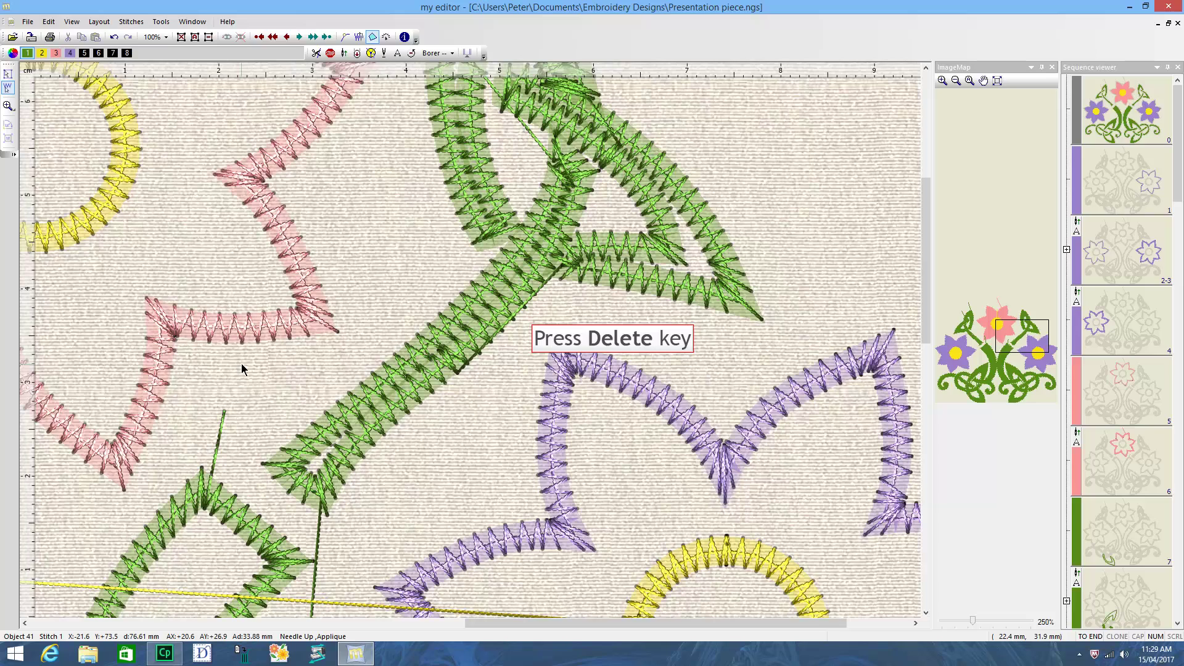
pyautogui.press('Delete')
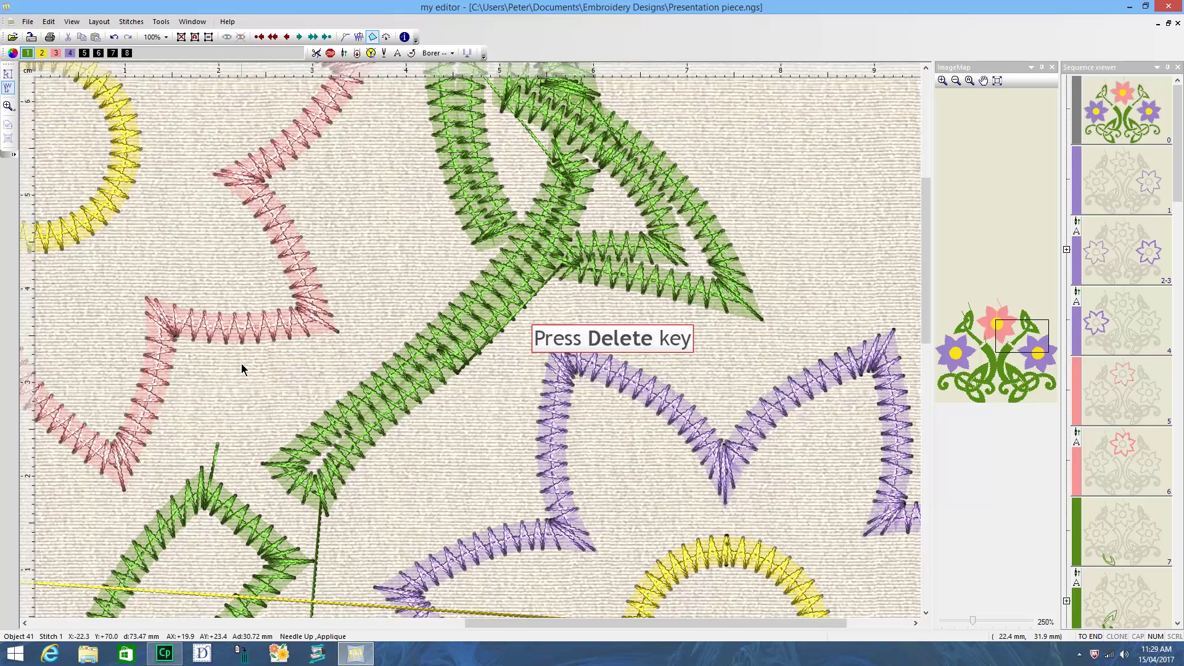
pyautogui.press('Delete')
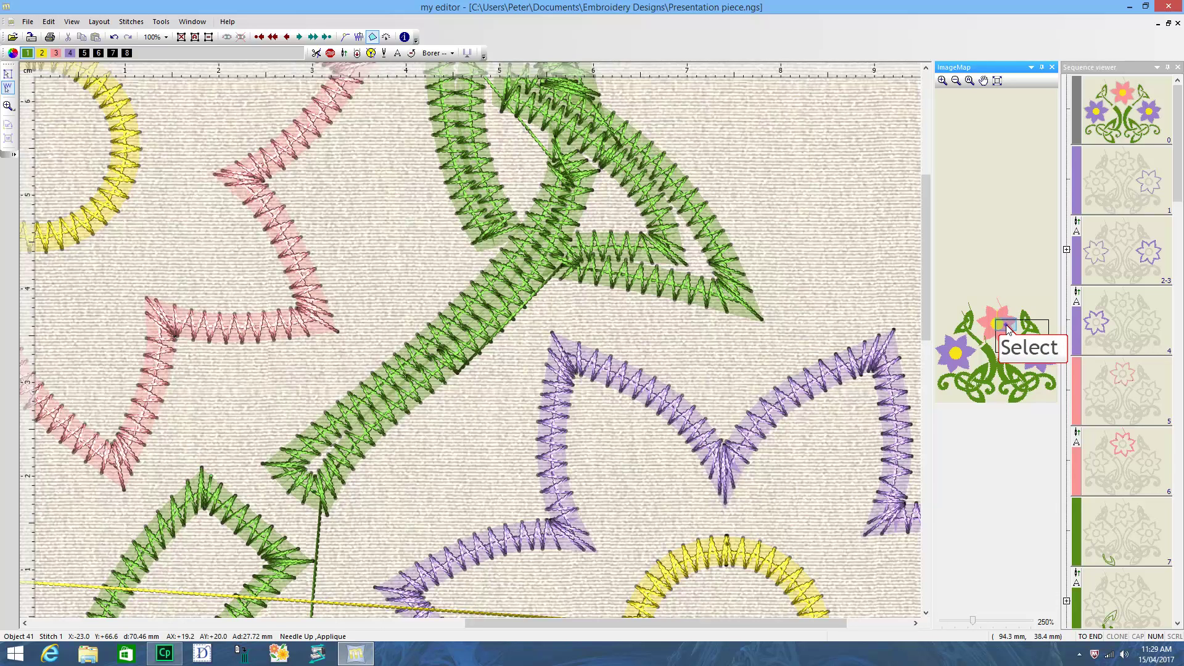
# Delete the stray pink lead-in stitches above the pink flower's top petal
pyautogui.moveTo(1008, 328); pyautogui.dragTo(995, 297)
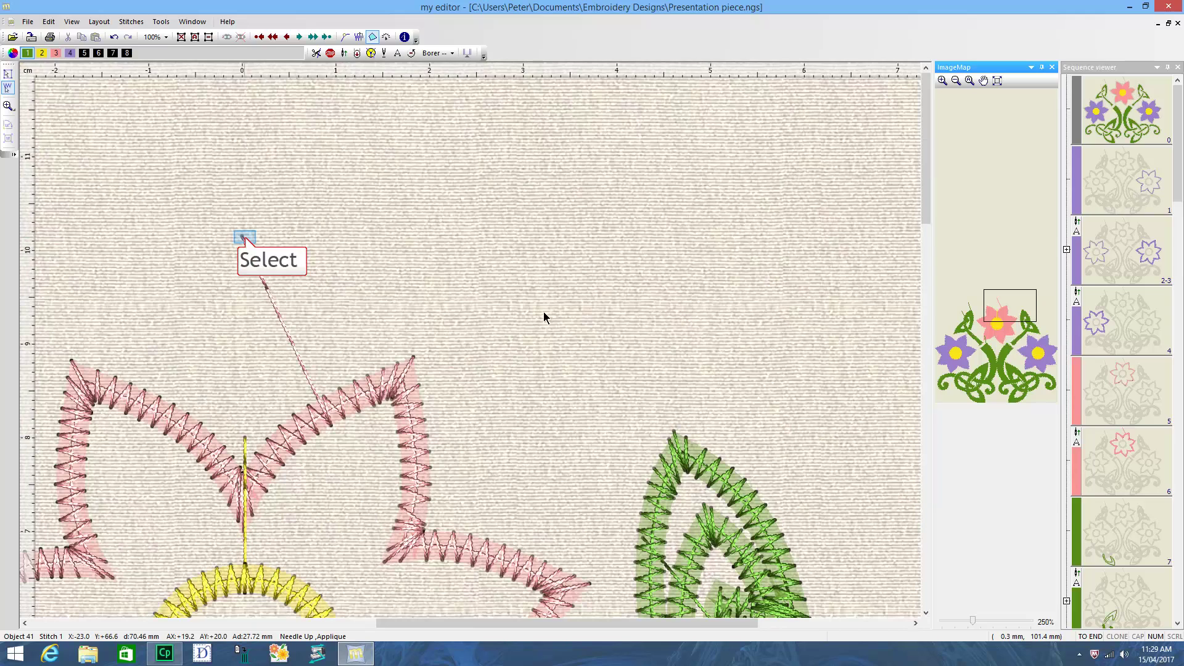
pyautogui.click(244, 239)
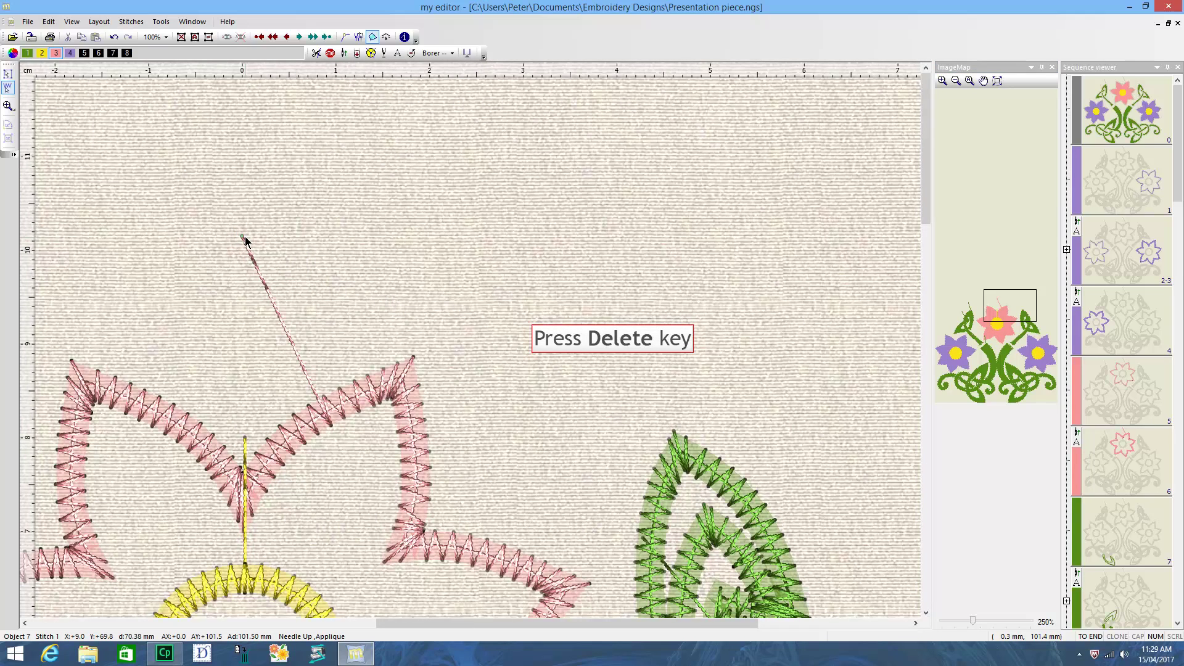
pyautogui.press('Delete')
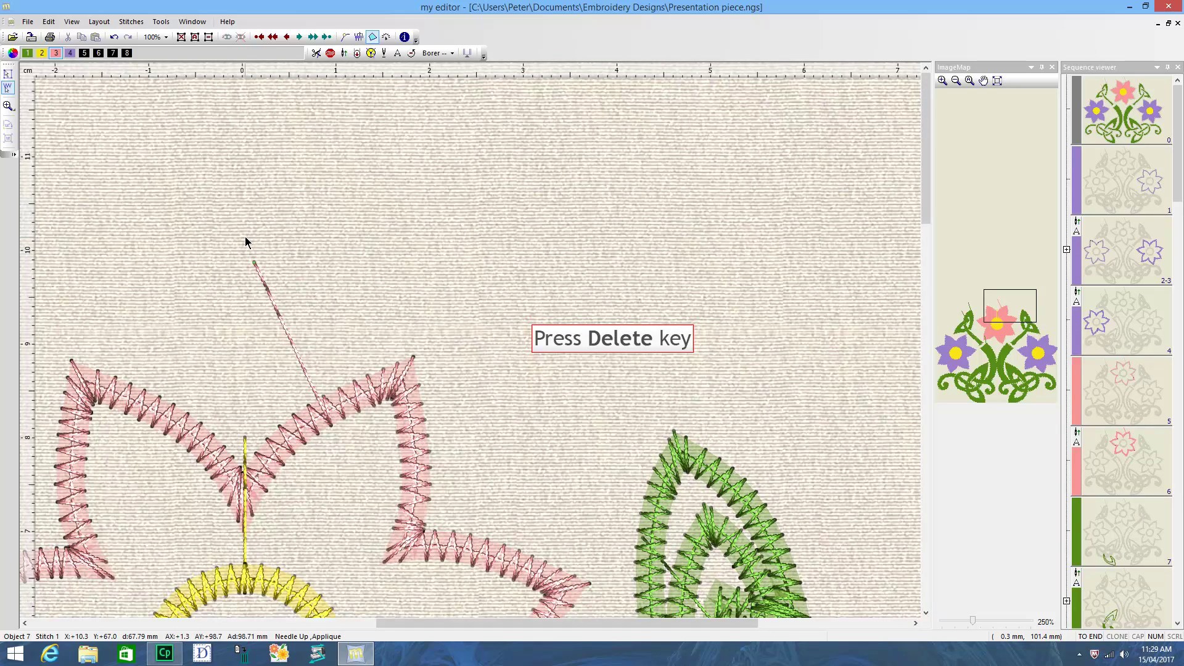
pyautogui.press('Delete')
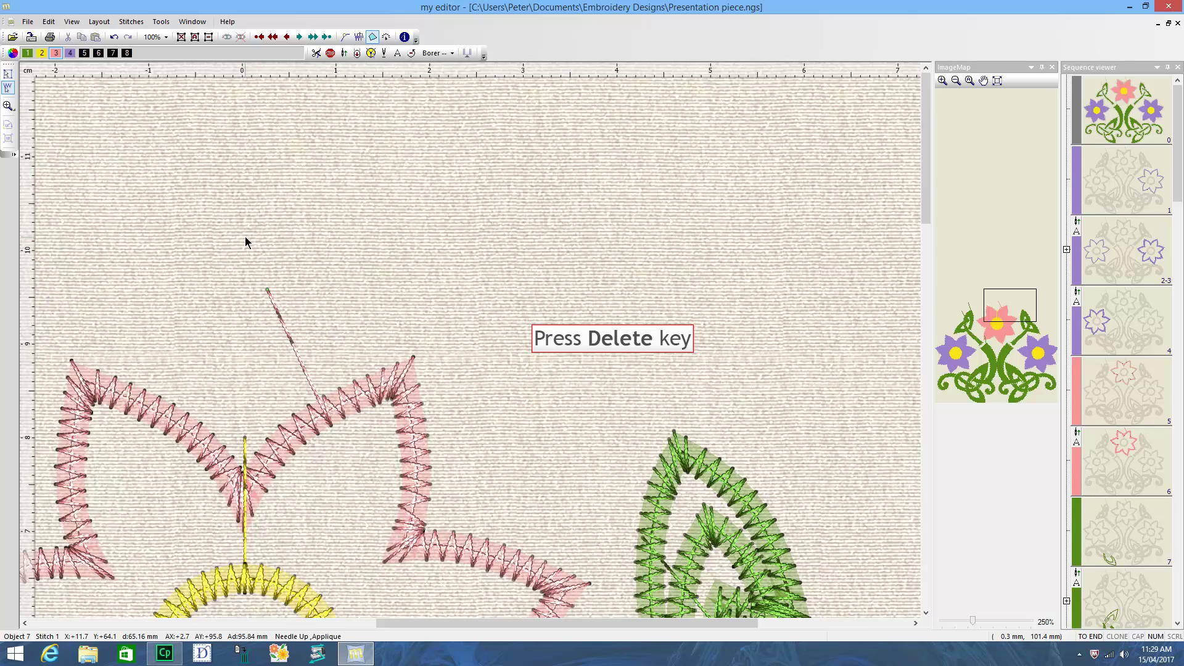
pyautogui.press('Delete')
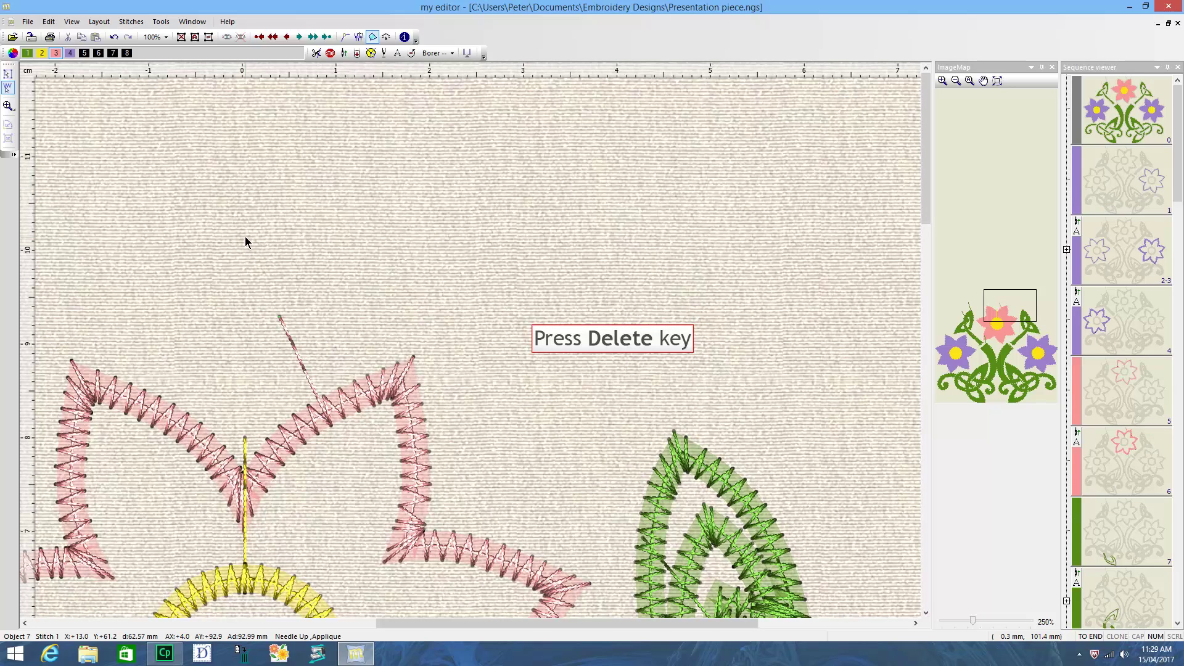
pyautogui.press('Delete')
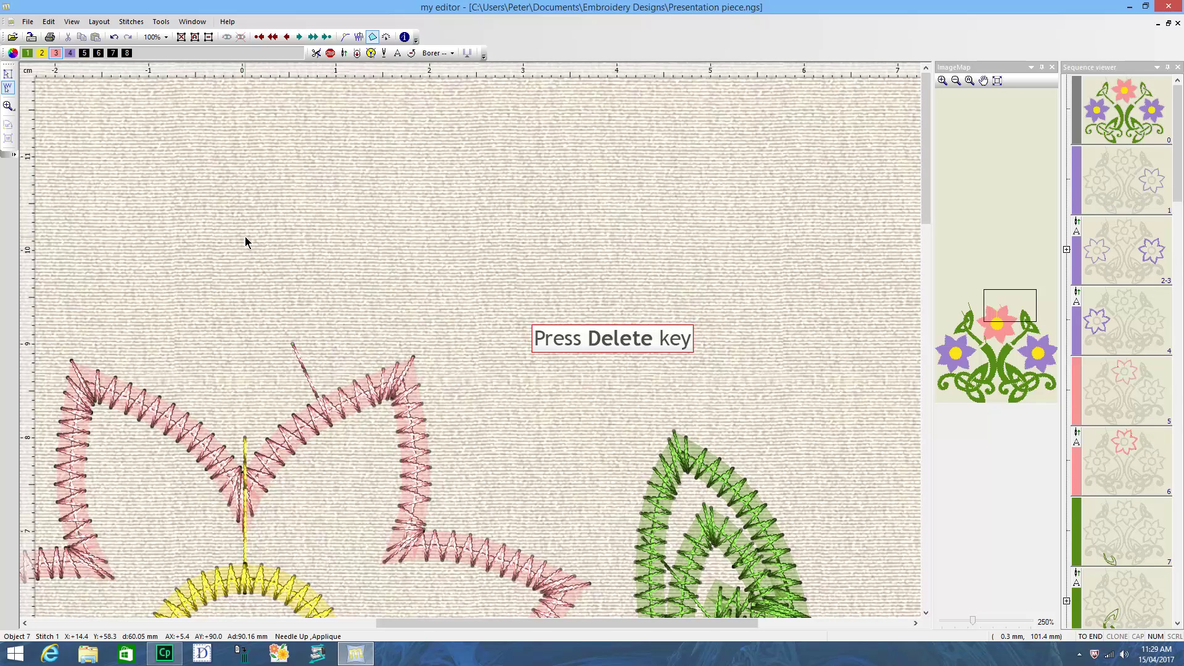
pyautogui.press('Delete')
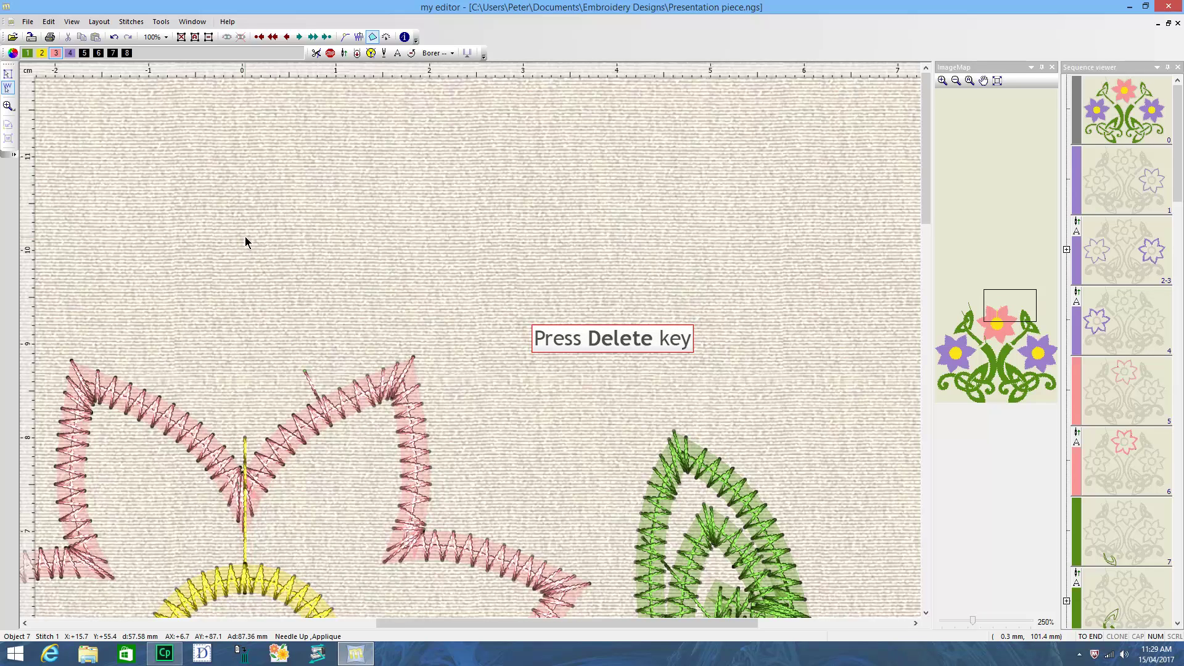
pyautogui.press('Delete')
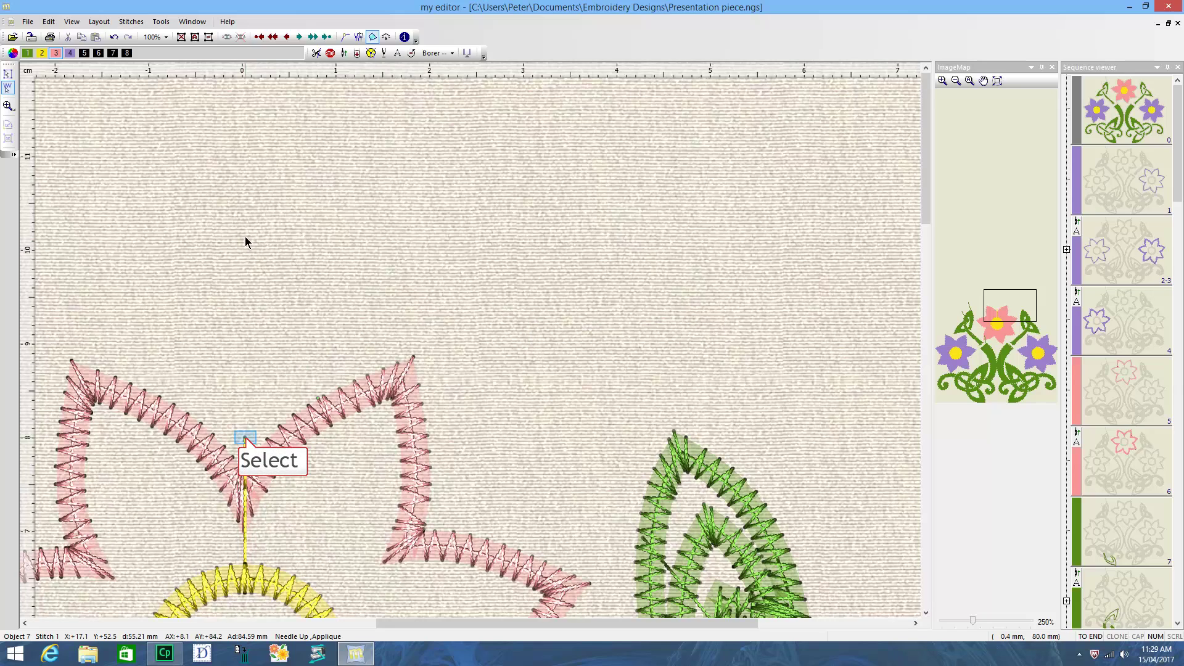
# Delete the stray yellow lead-in stitches running from the pink flower's yellow centre up past the petal notch
pyautogui.click(246, 439)
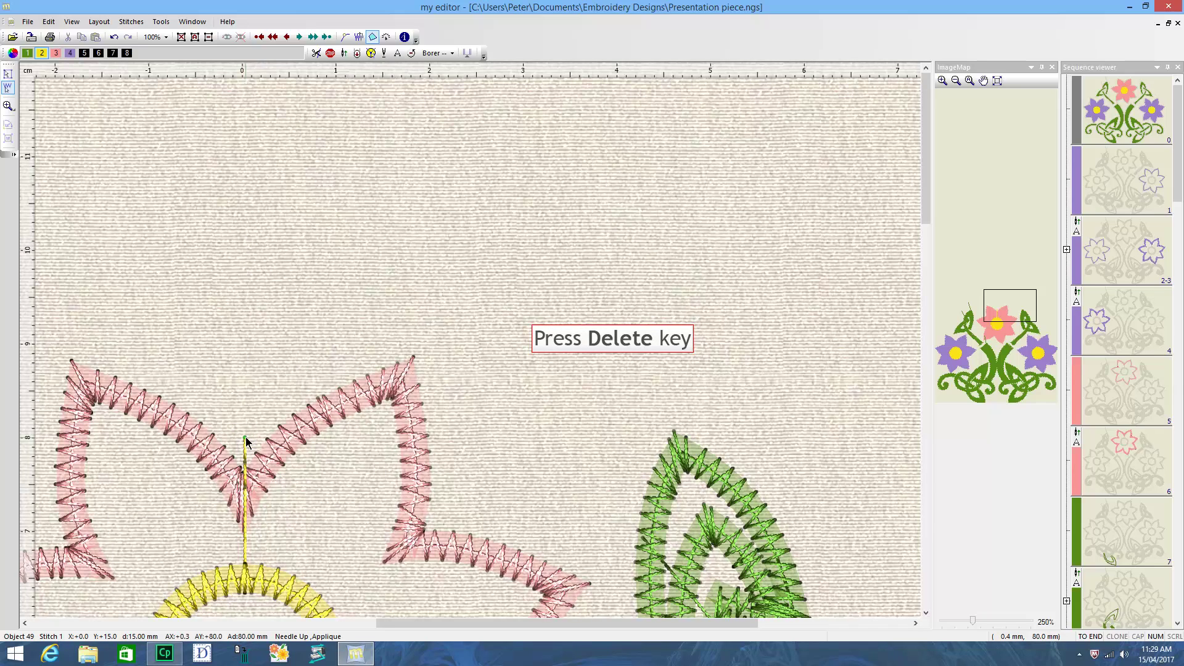
pyautogui.press('Delete')
pyautogui.press('Delete')
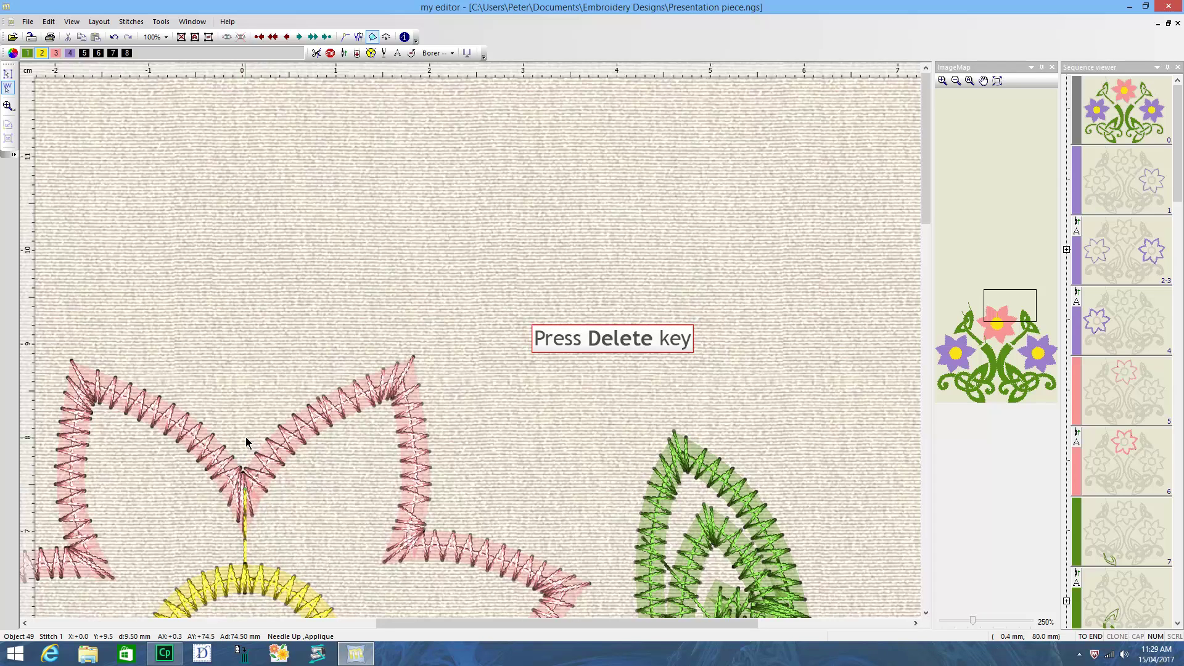
pyautogui.press('Delete')
pyautogui.press('Delete')
pyautogui.press('Delete')
pyautogui.press('Delete')
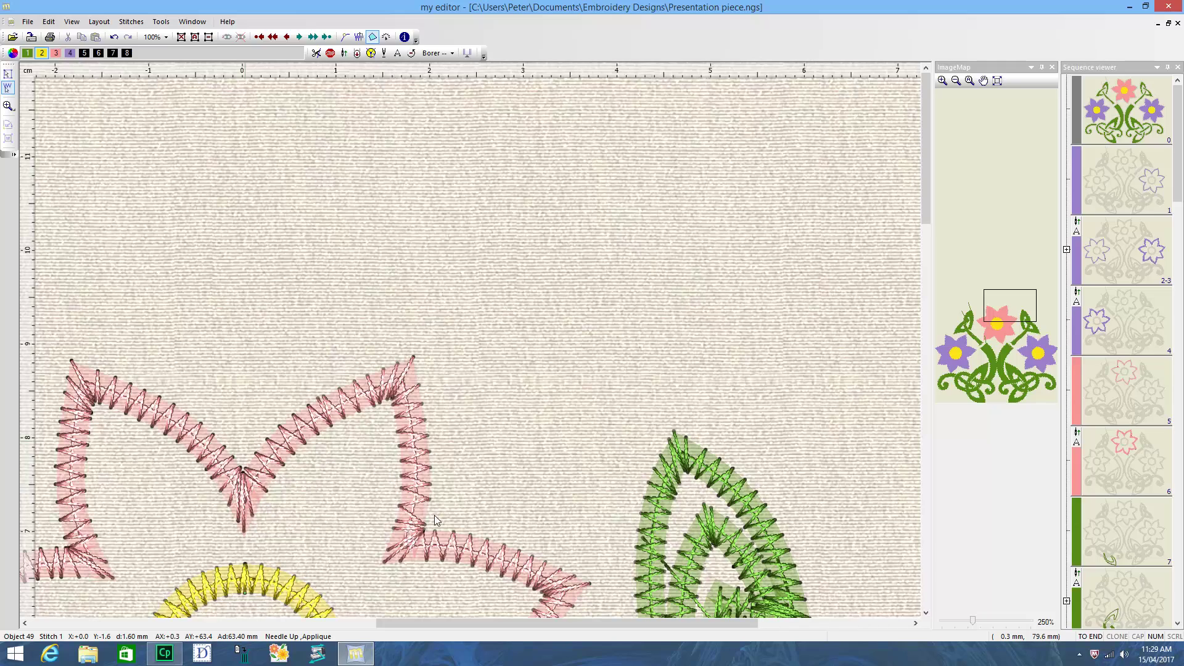
# Delete the stray green lead-in stitches above the tip of the upper left leaf
pyautogui.moveTo(461, 623); pyautogui.dragTo(247, 621)
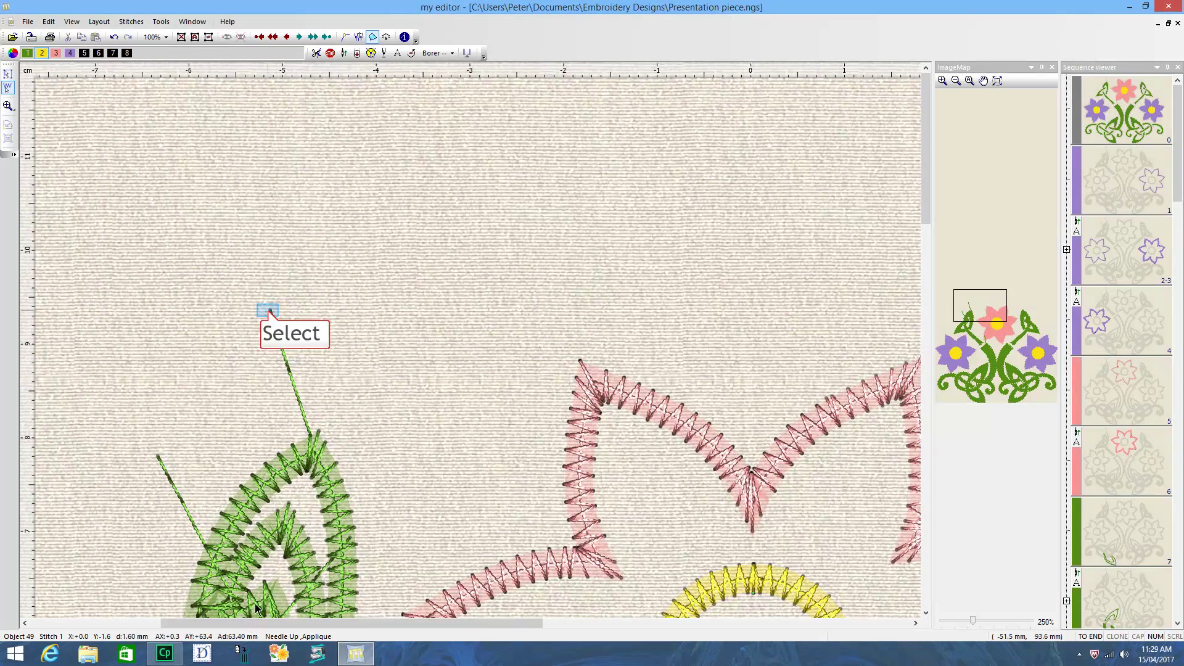
pyautogui.click(269, 313)
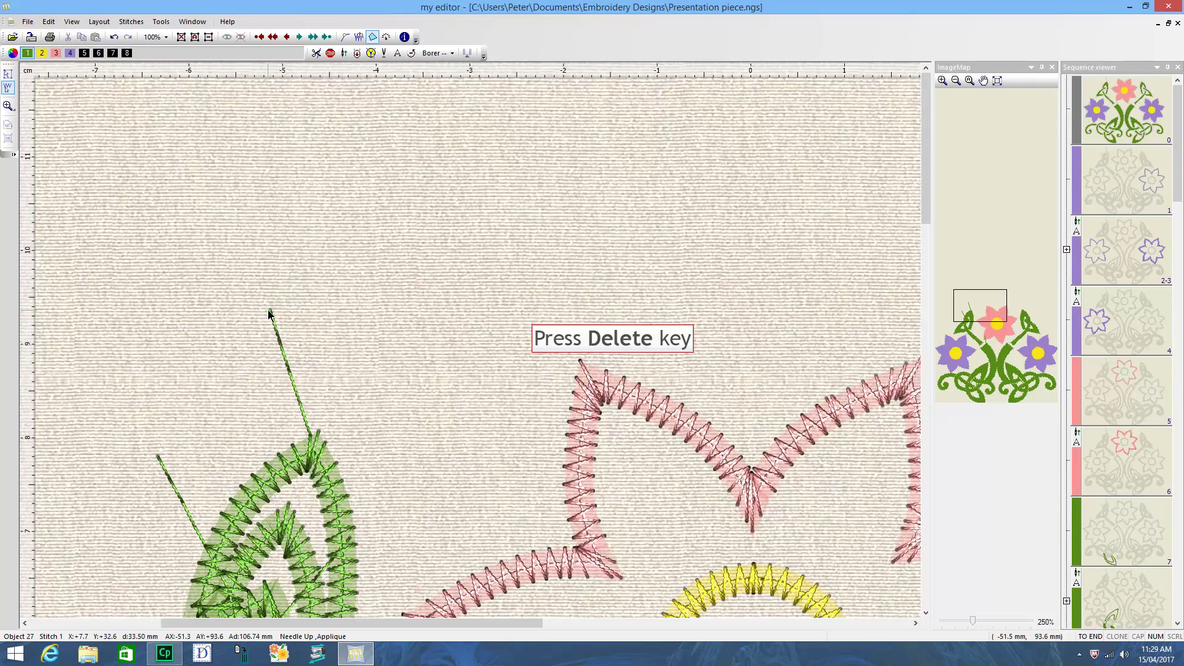
pyautogui.press('Delete')
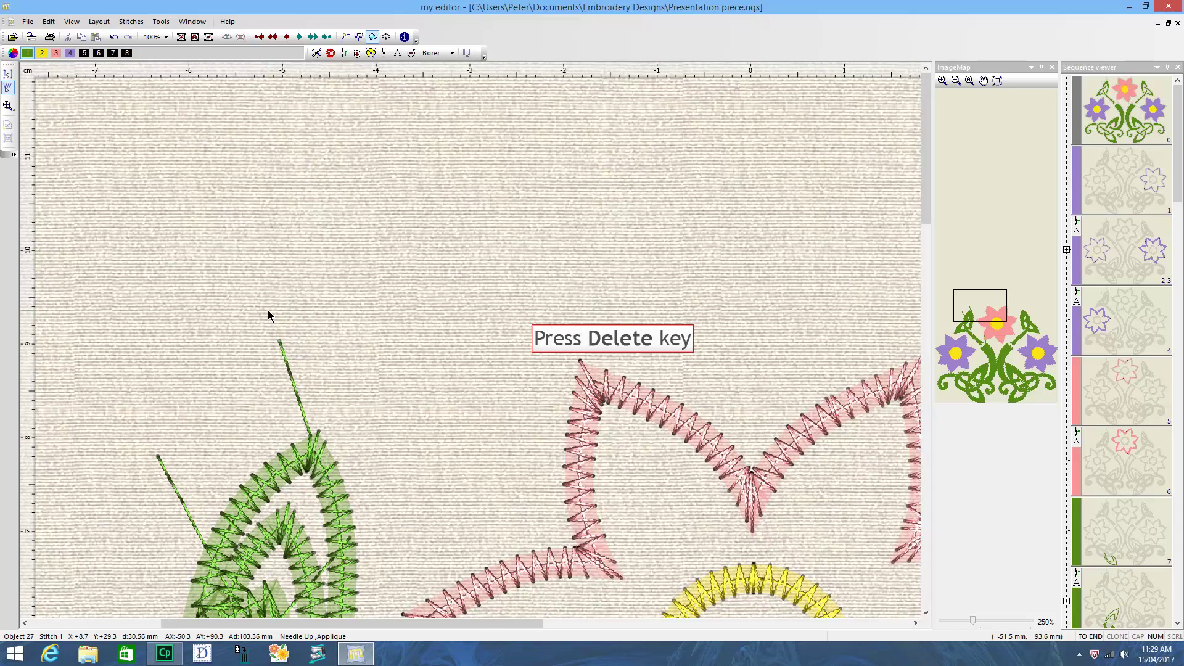
pyautogui.press('Delete')
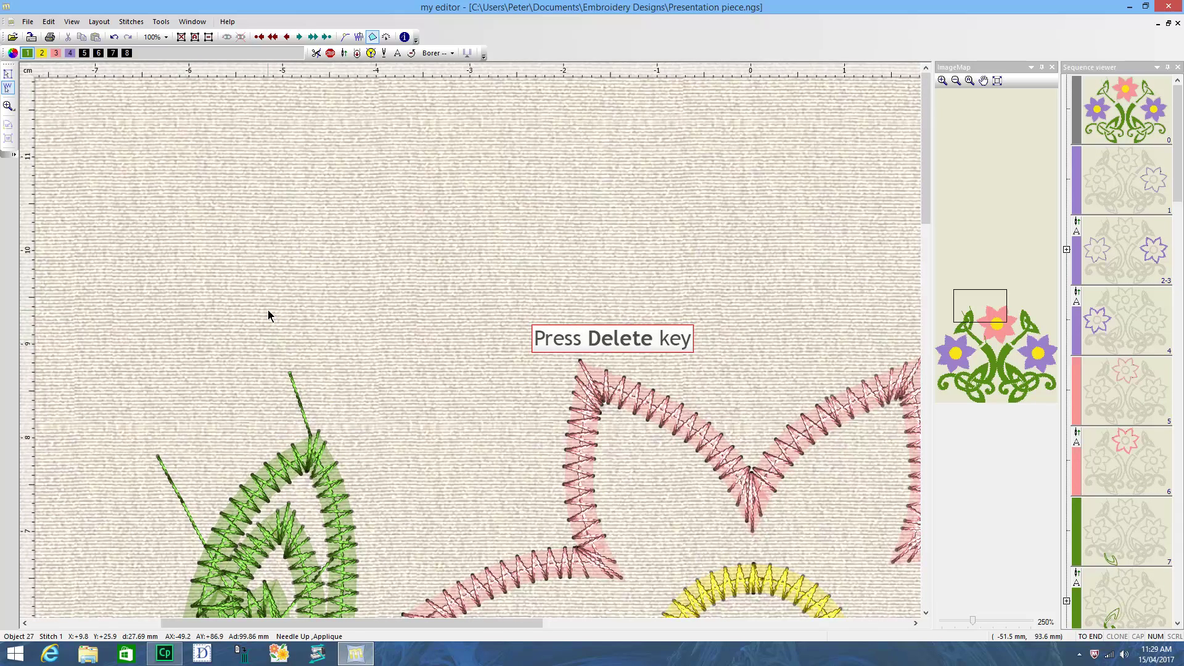
pyautogui.press('Delete')
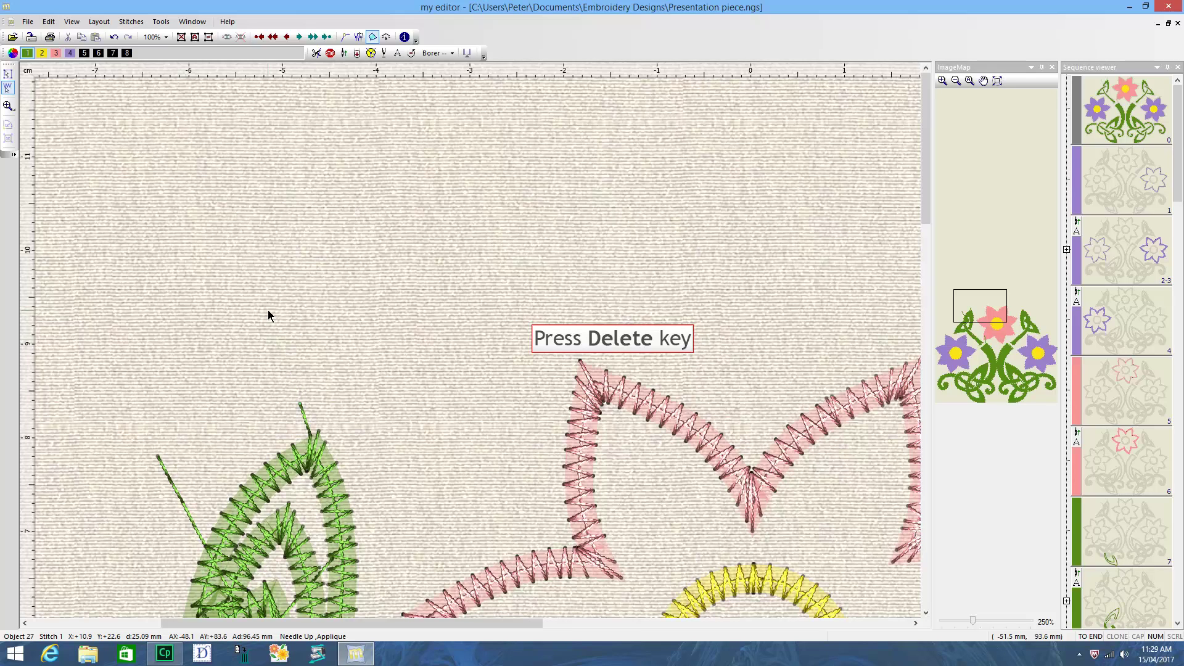
pyautogui.press('Delete')
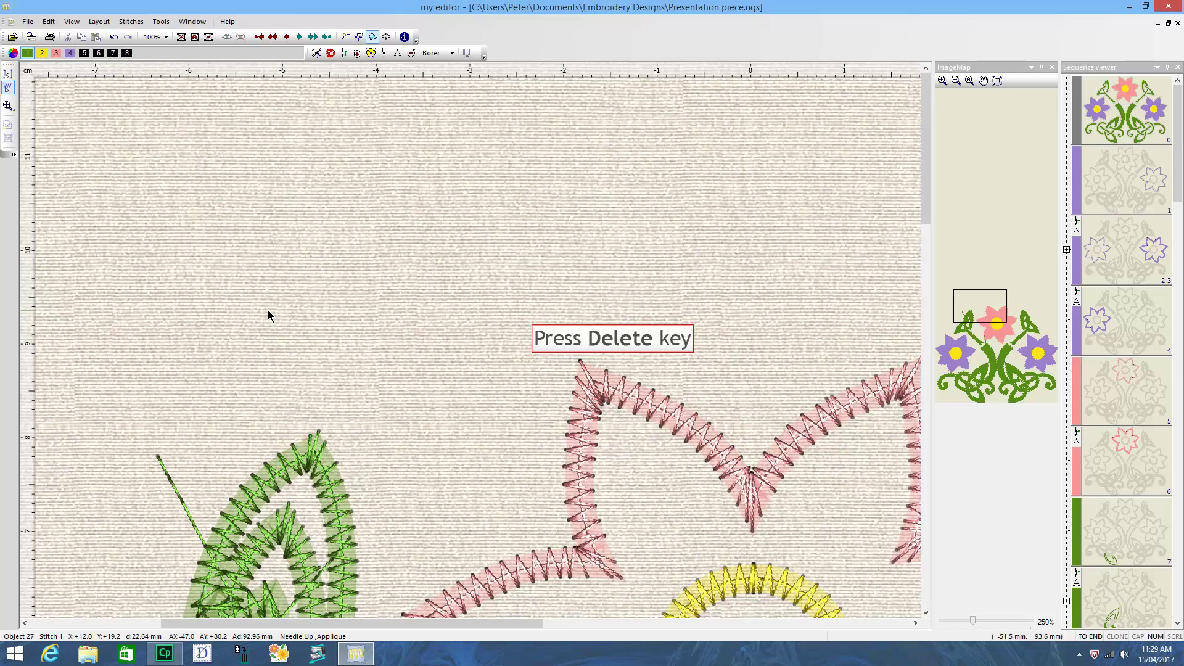
pyautogui.press('Delete')
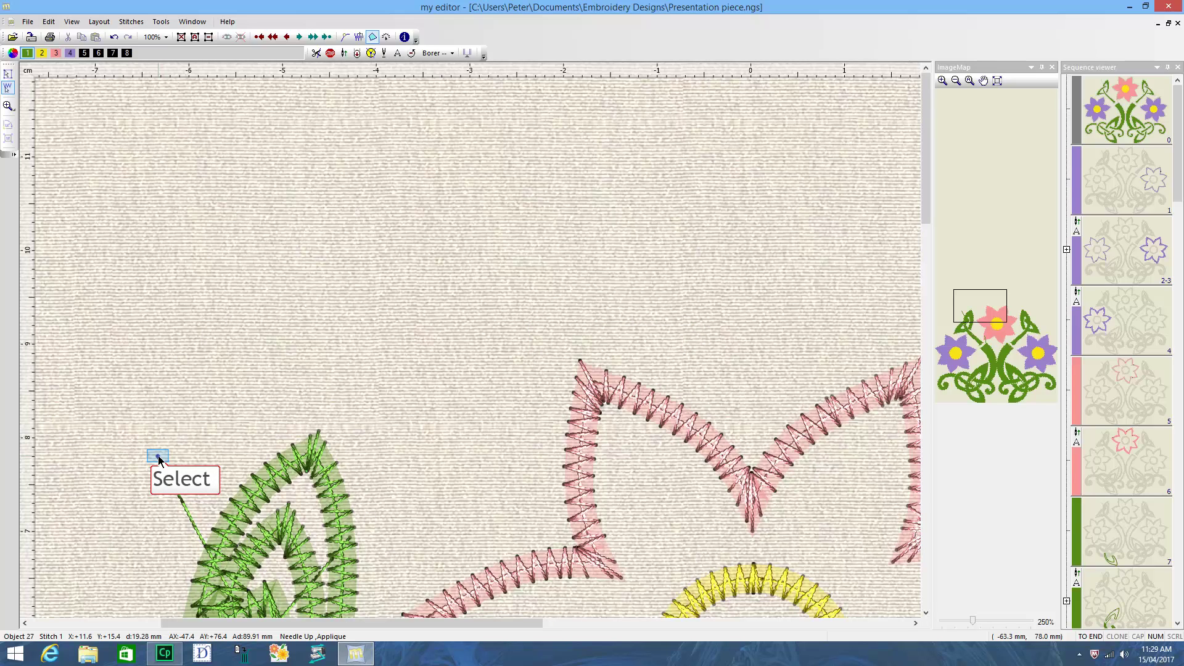
# Delete the stray green lead-in stitches running in from outside the upper left leaf's outer edge
pyautogui.click(159, 457)
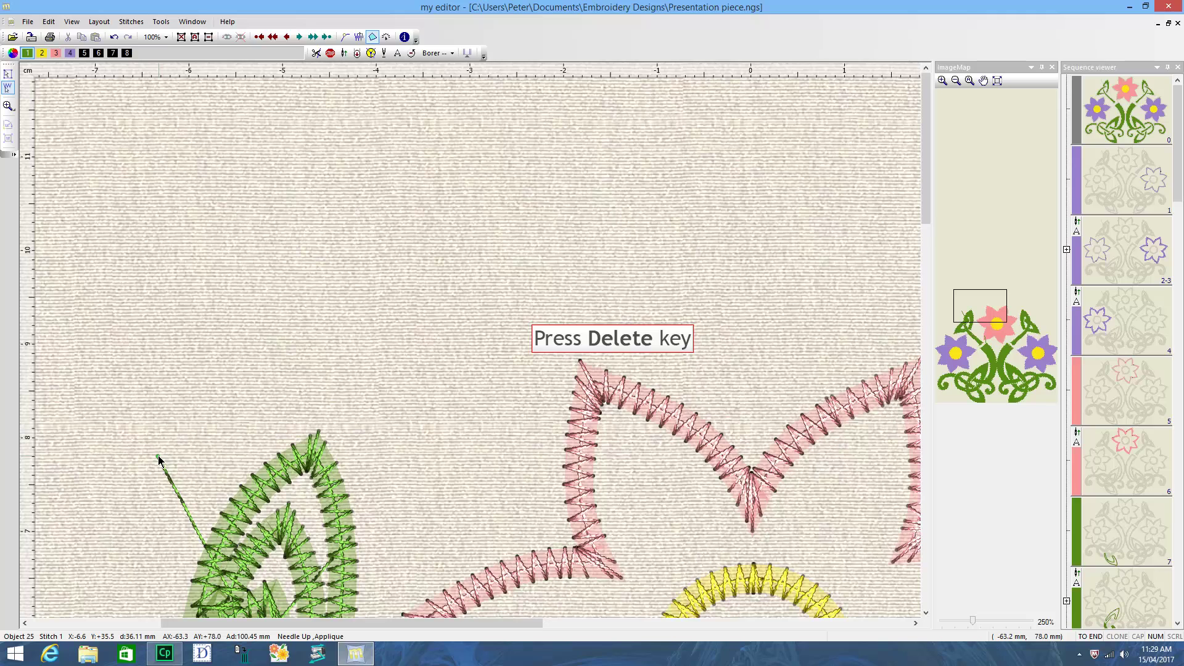
pyautogui.press('Delete')
pyautogui.press('Delete')
pyautogui.press('Delete')
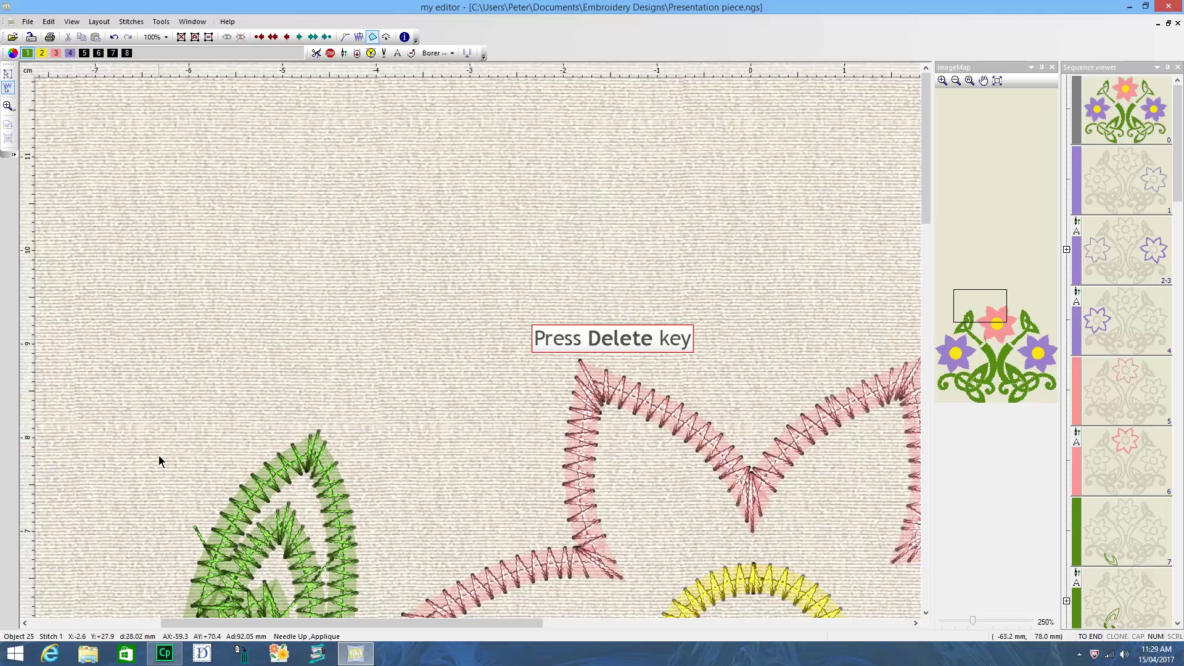
pyautogui.press('Delete')
pyautogui.press('Delete')
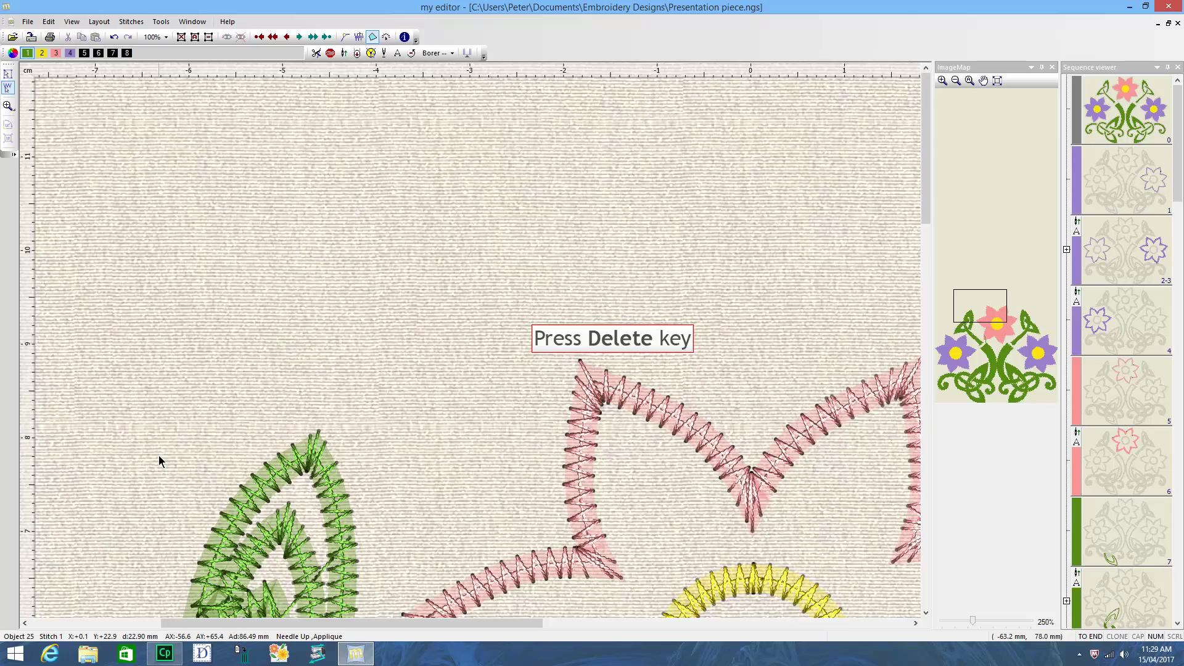
pyautogui.press('Delete')
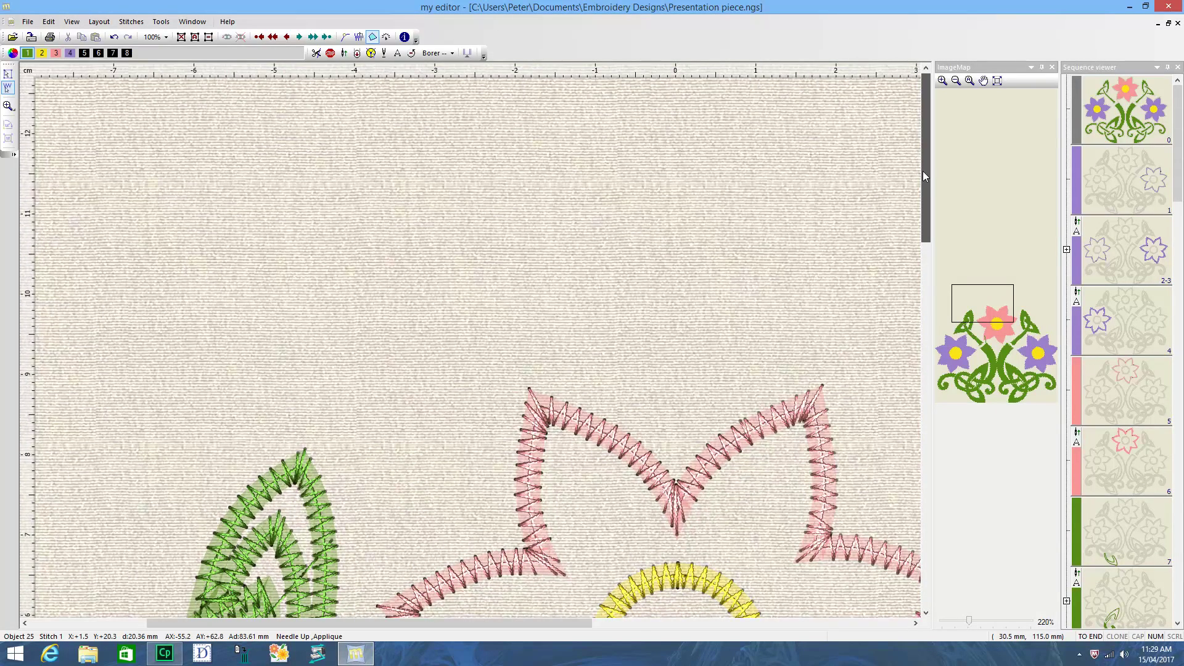
# Examine the upper left leaf and select stitches at its stem's lower end to trace where the green connecting thread starts
pyautogui.scroll(7, 235, 377)
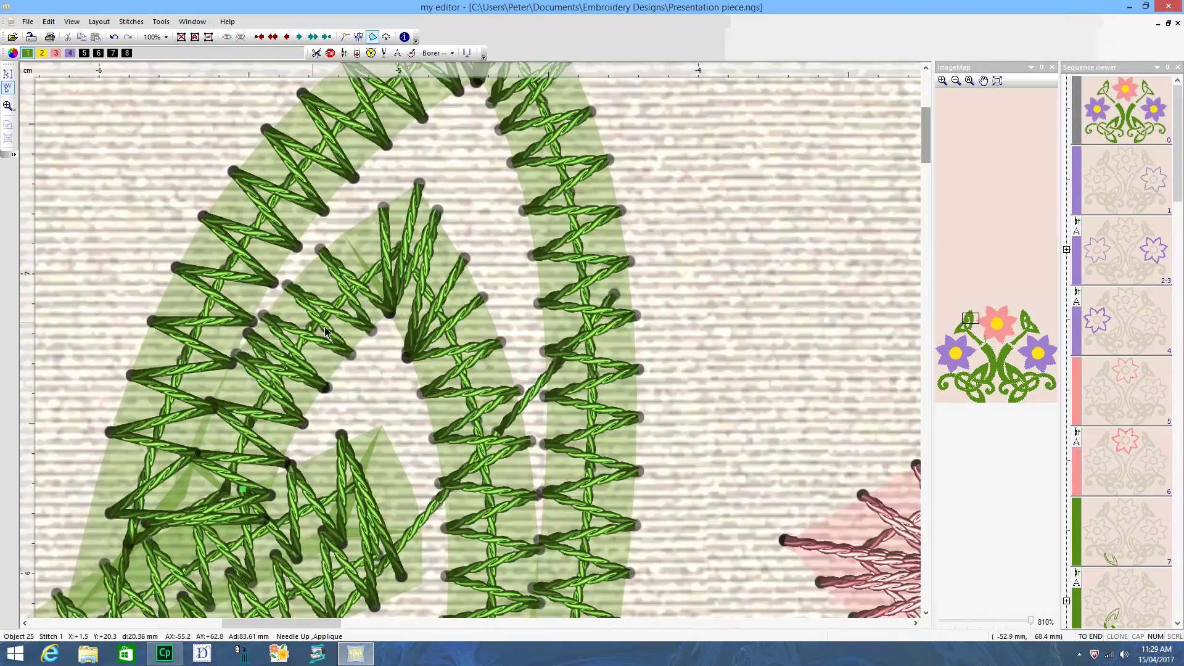
pyautogui.scroll(-5, 345, 354)
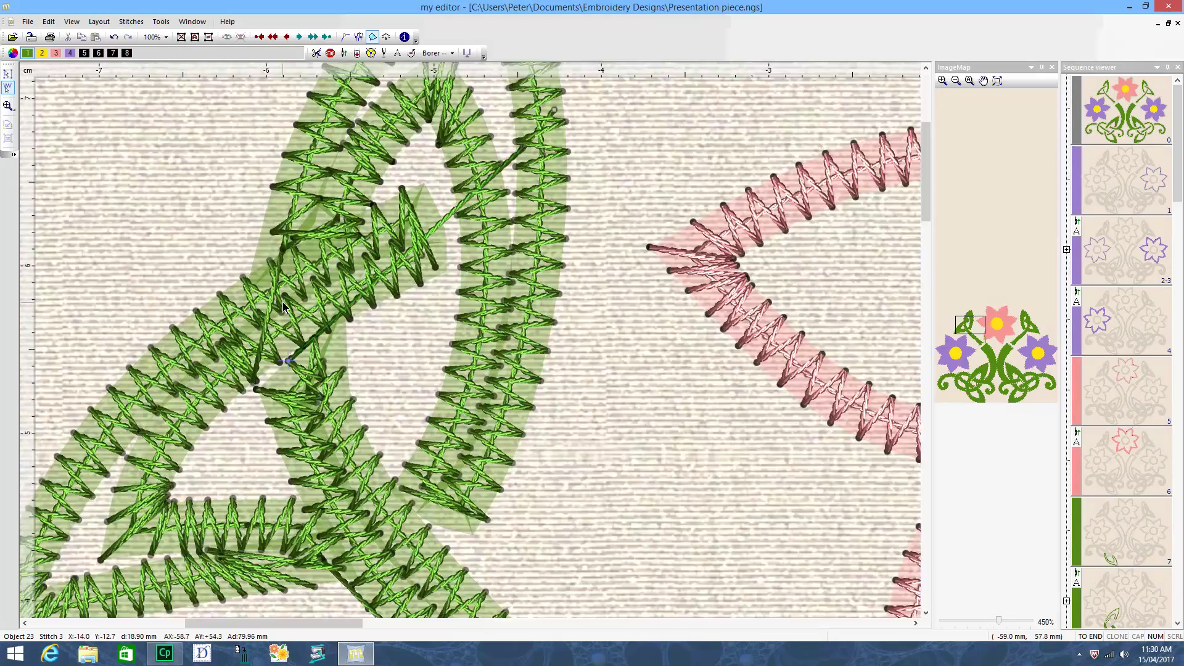
pyautogui.scroll(5, 282, 302)
pyautogui.scroll(-5, 617, 305)
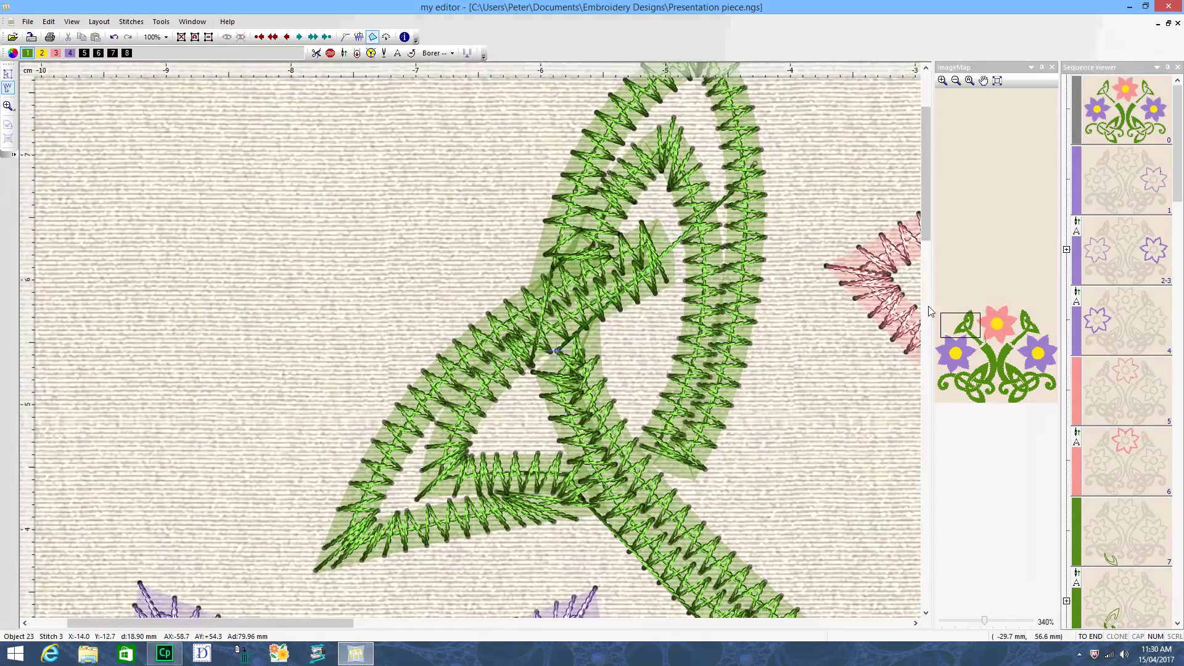
pyautogui.click(930, 165)
pyautogui.moveTo(930, 165); pyautogui.dragTo(928, 292)
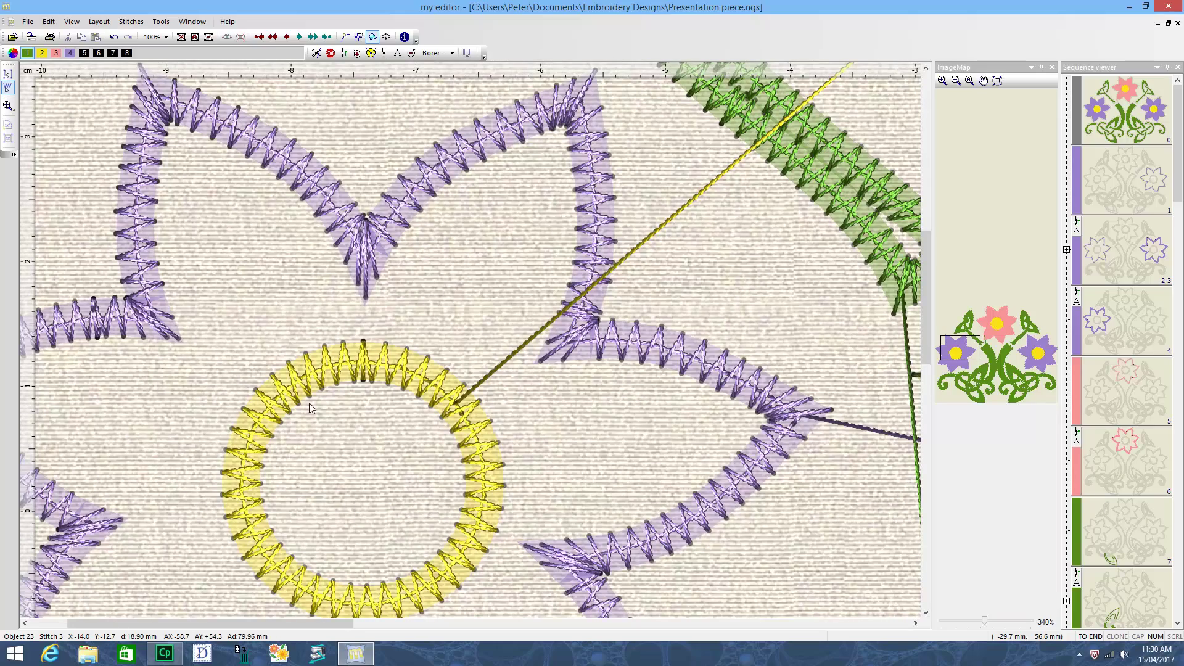
pyautogui.moveTo(257, 627); pyautogui.dragTo(396, 627)
pyautogui.scroll(3, 465, 339)
pyautogui.scroll(3, 465, 338)
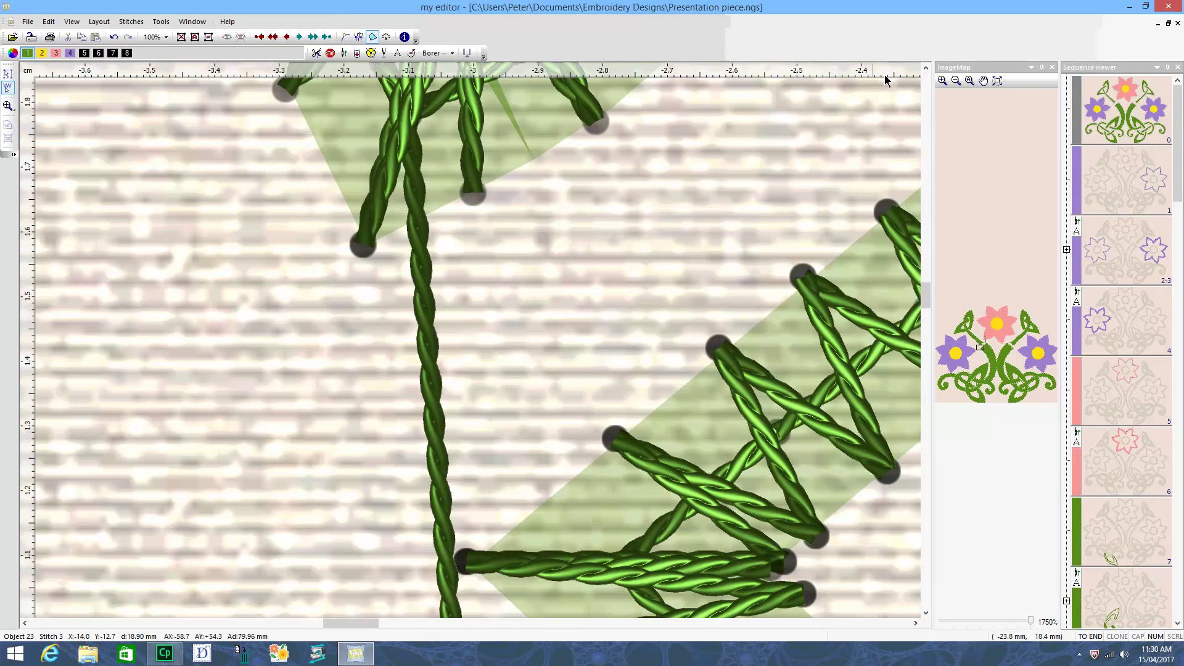
pyautogui.click(926, 68)
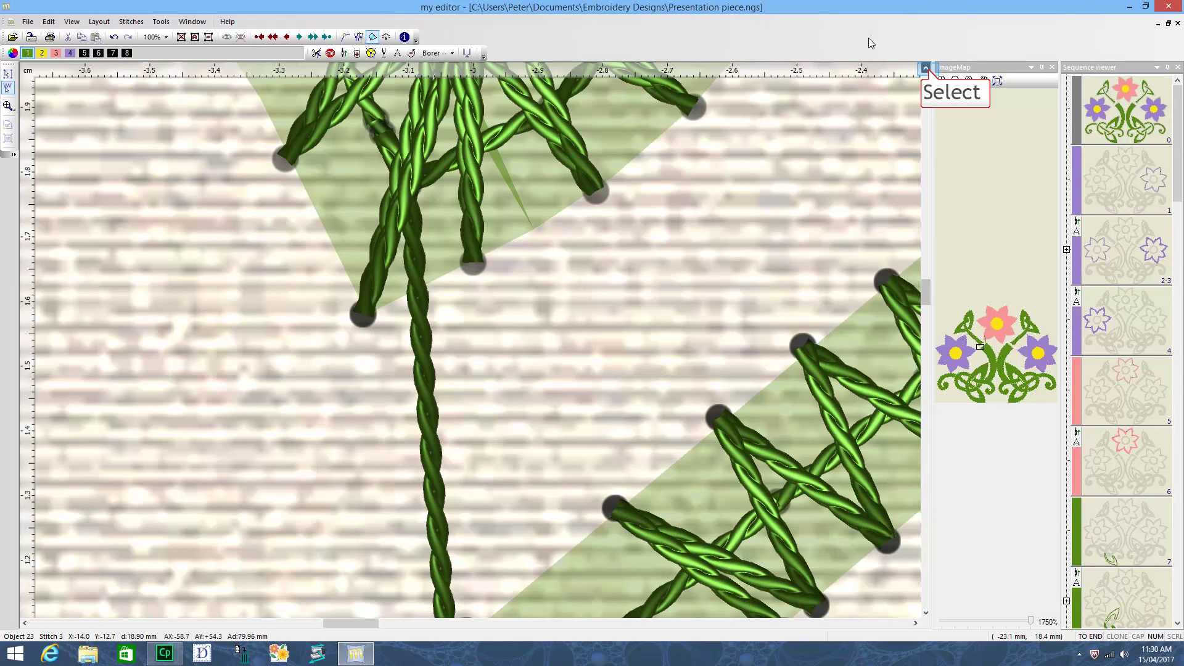
pyautogui.click(926, 68)
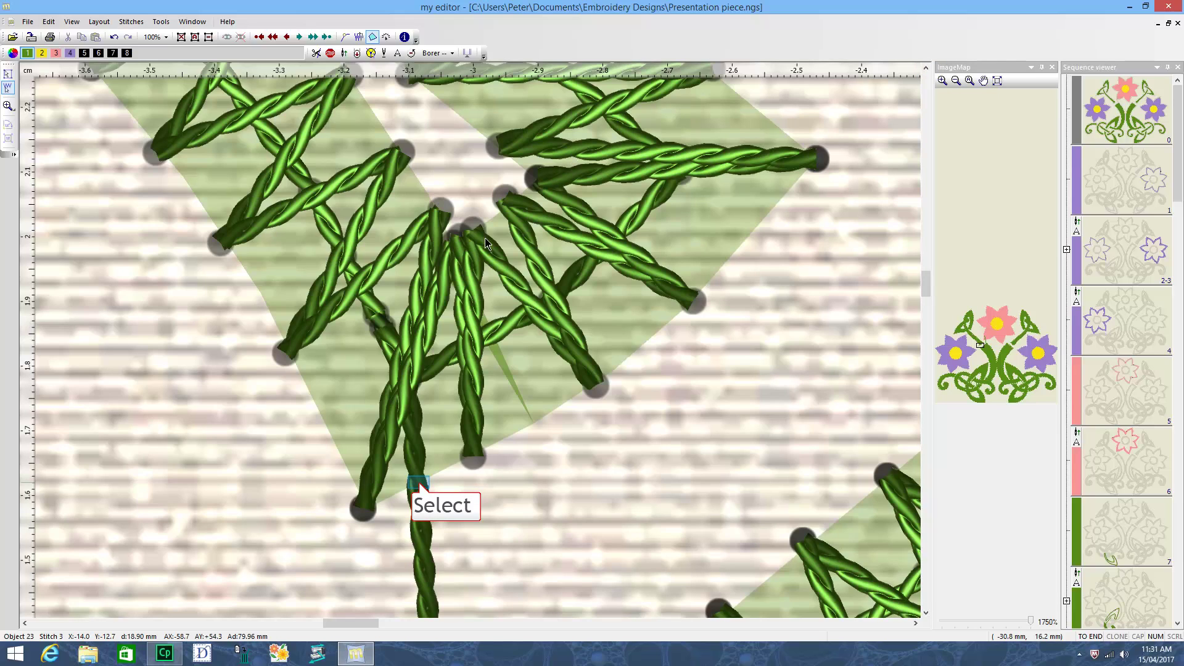
pyautogui.click(419, 488)
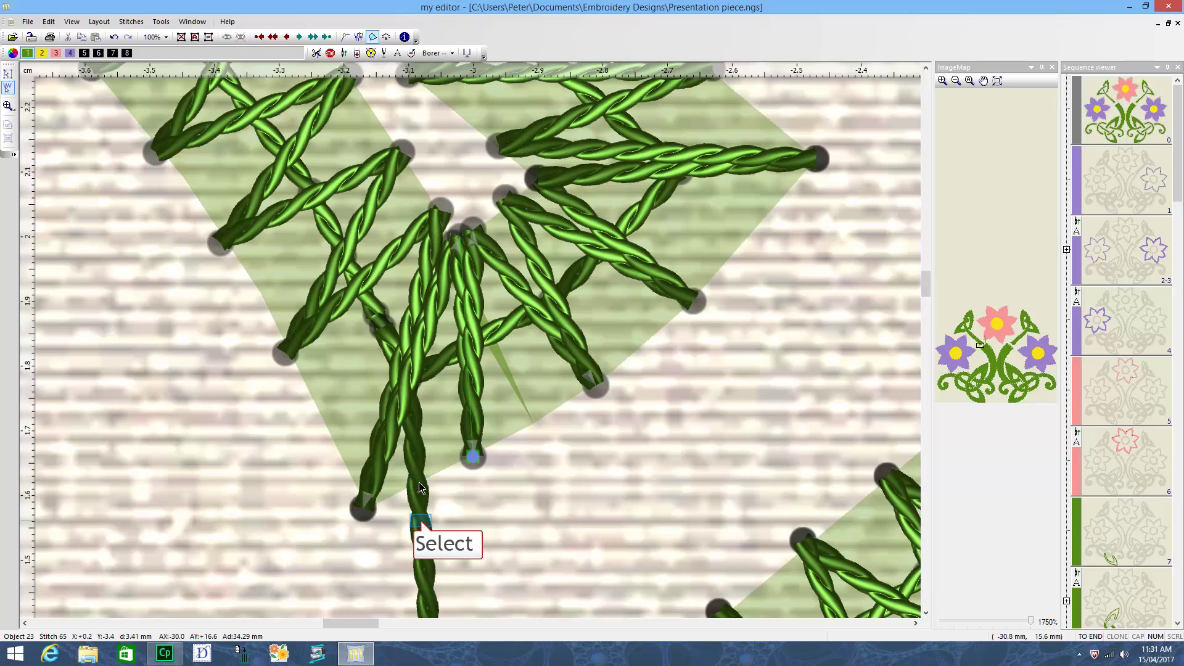
pyautogui.click(422, 526)
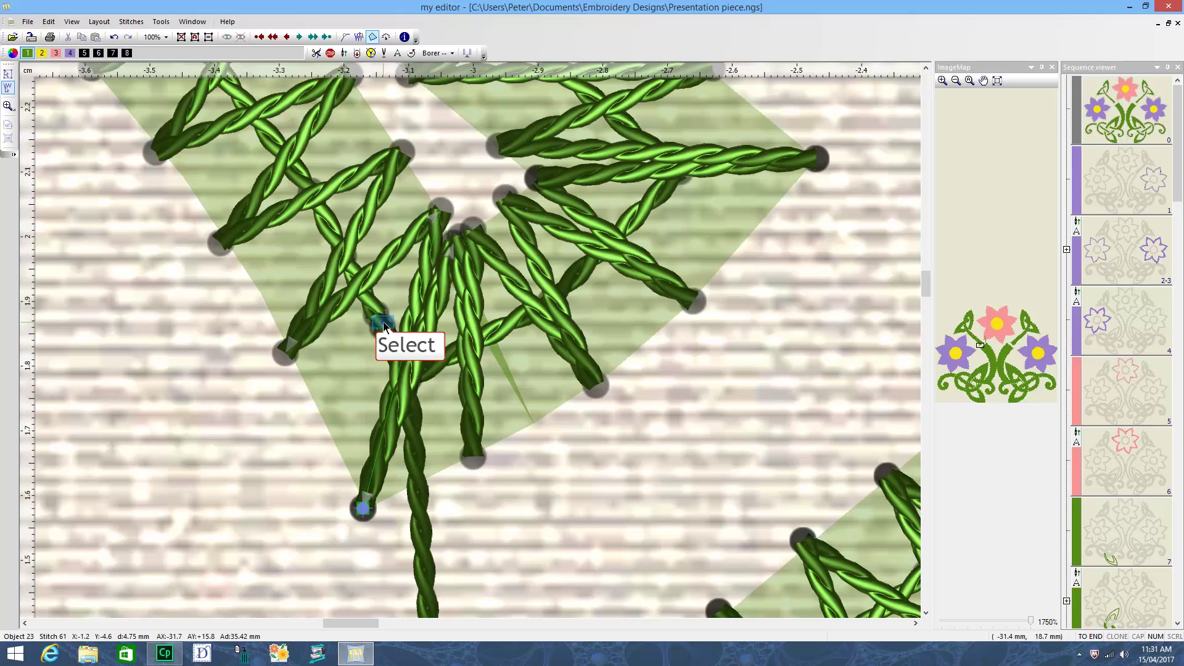
pyautogui.click(383, 325)
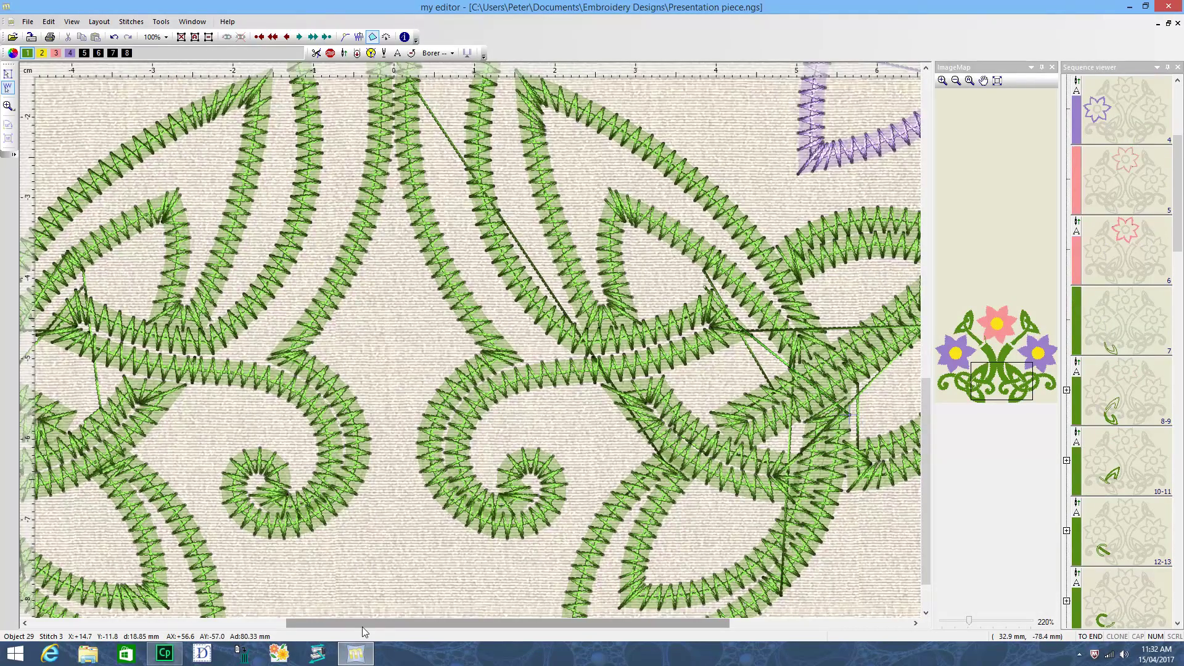
# Examine the green stitching at the inner left curl and where the stems cross below the left purple flower
pyautogui.moveTo(362, 627); pyautogui.dragTo(246, 592)
pyautogui.scroll(9, 503, 490)
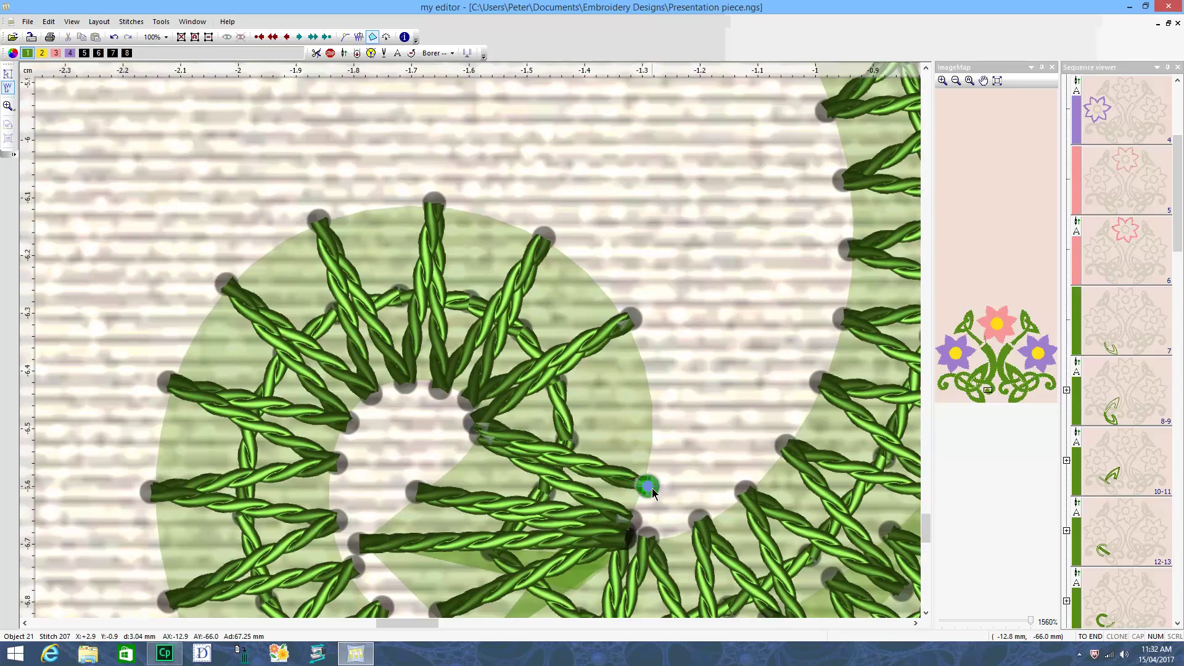
pyautogui.click(180, 38)
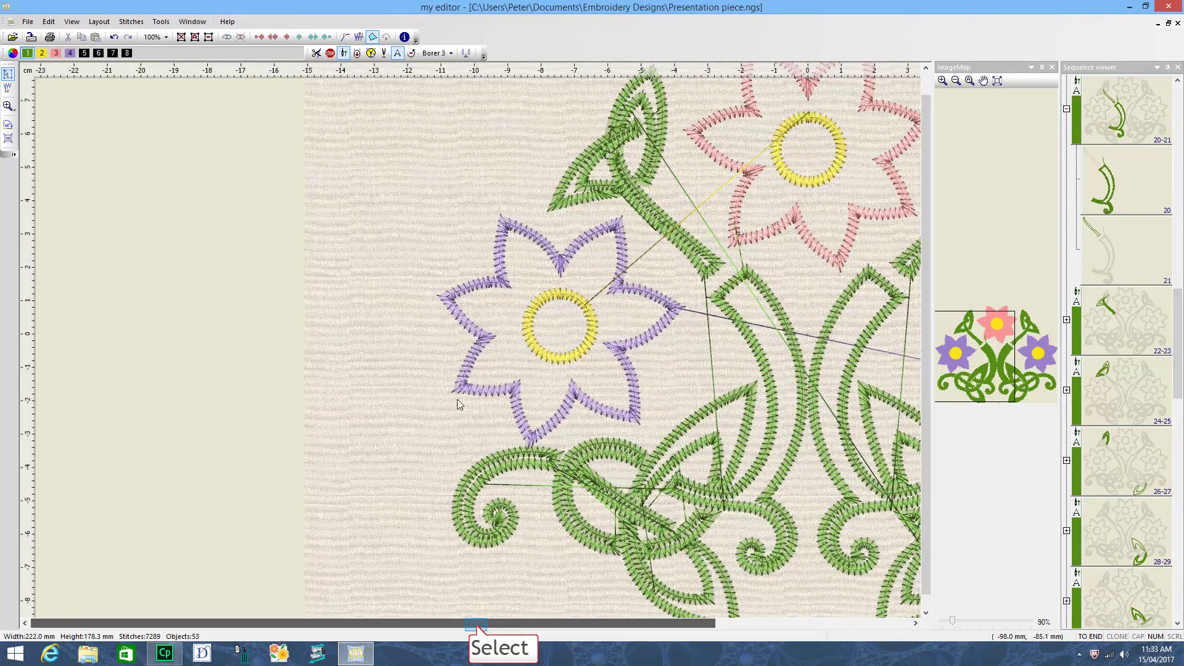
pyautogui.scroll(12, 321, 505)
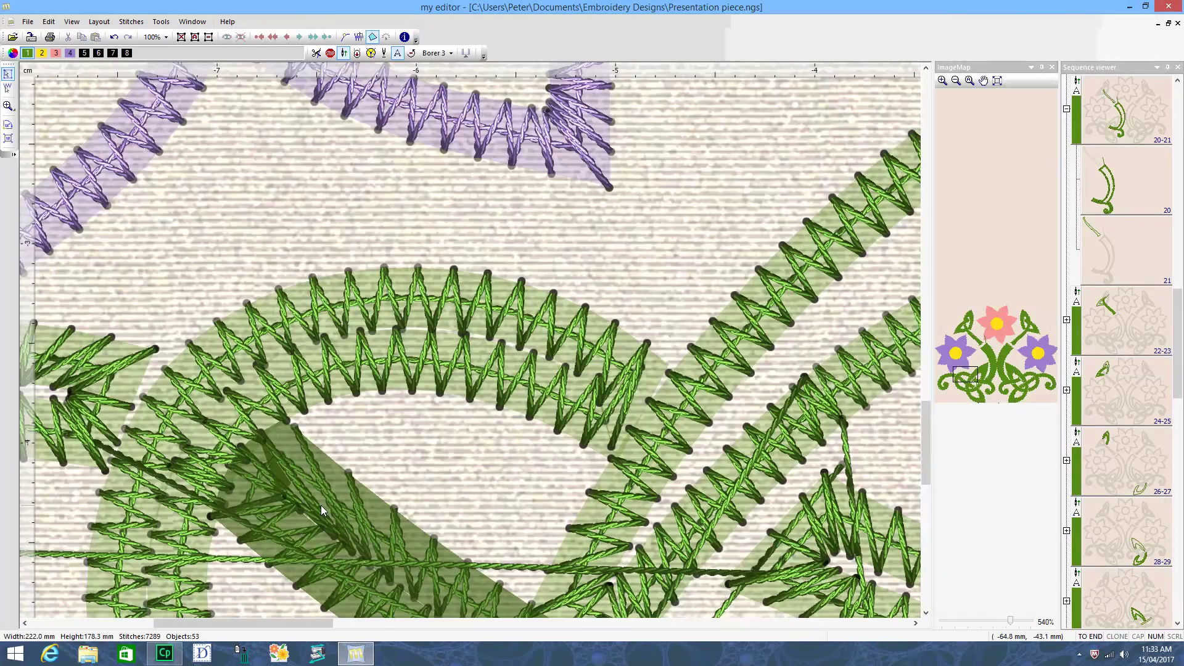
pyautogui.scroll(-3, 446, 557)
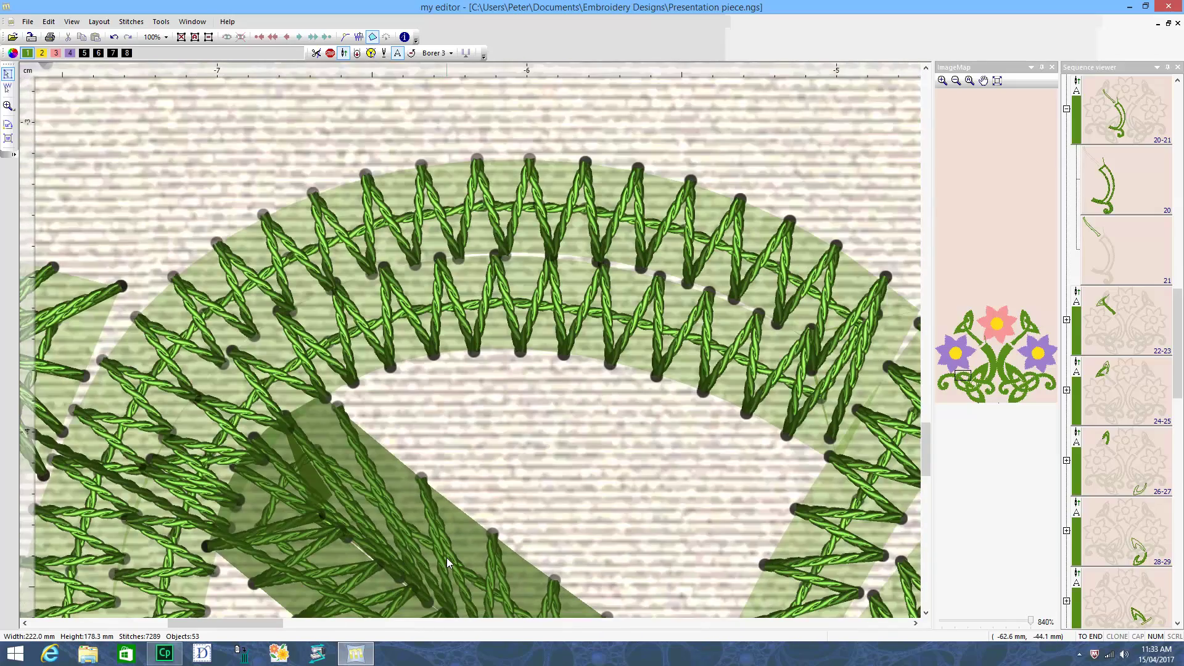
pyautogui.scroll(-1, 446, 558)
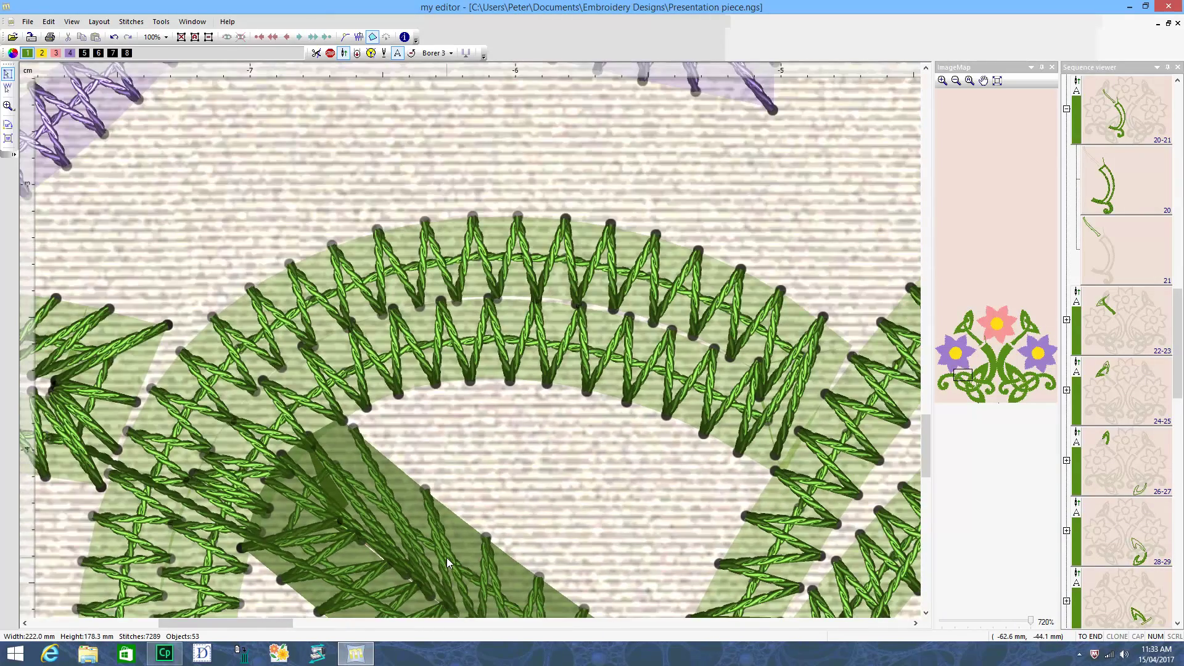
pyautogui.scroll(-1, 673, 470)
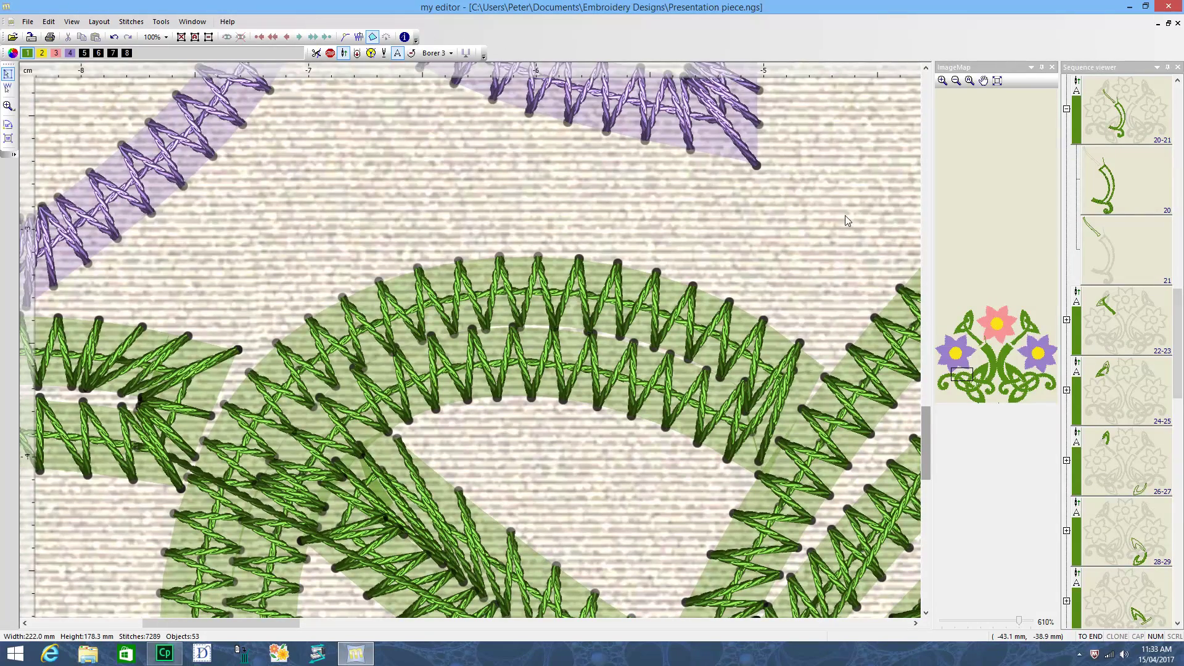
pyautogui.scroll(-8, 928, 438)
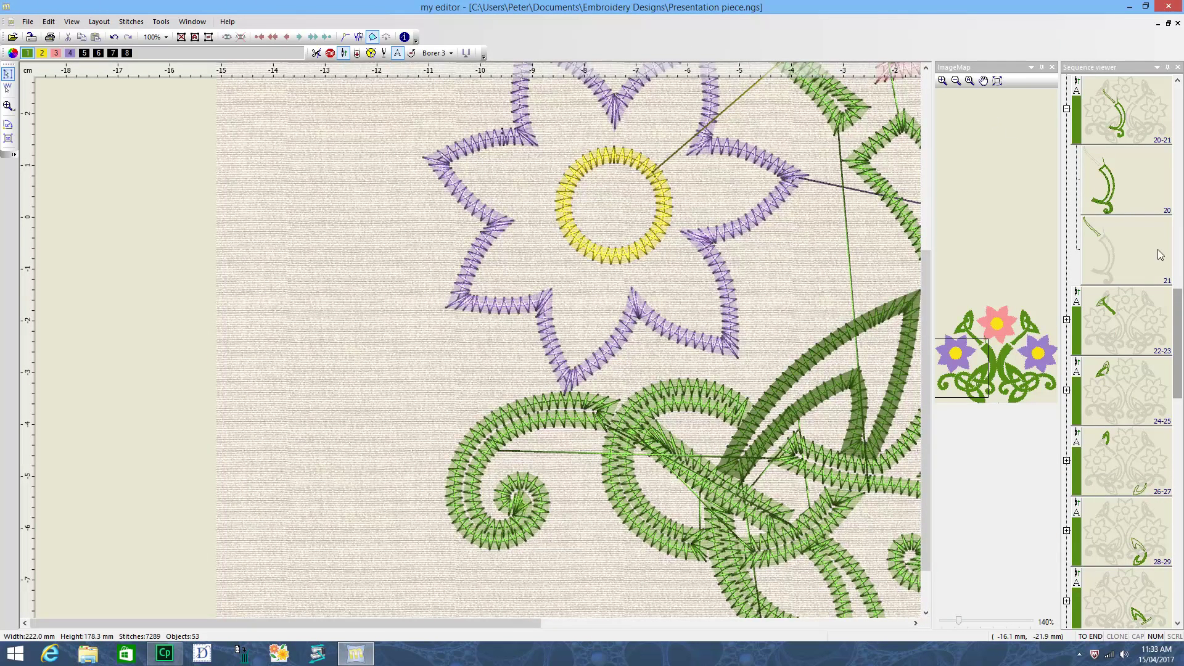
# Apply the machine command to the right purple flower's running-stitch outline, object 1, and decline regeneration to keep its edited stitches
pyautogui.moveTo(1177, 327); pyautogui.dragTo(1172, 113)
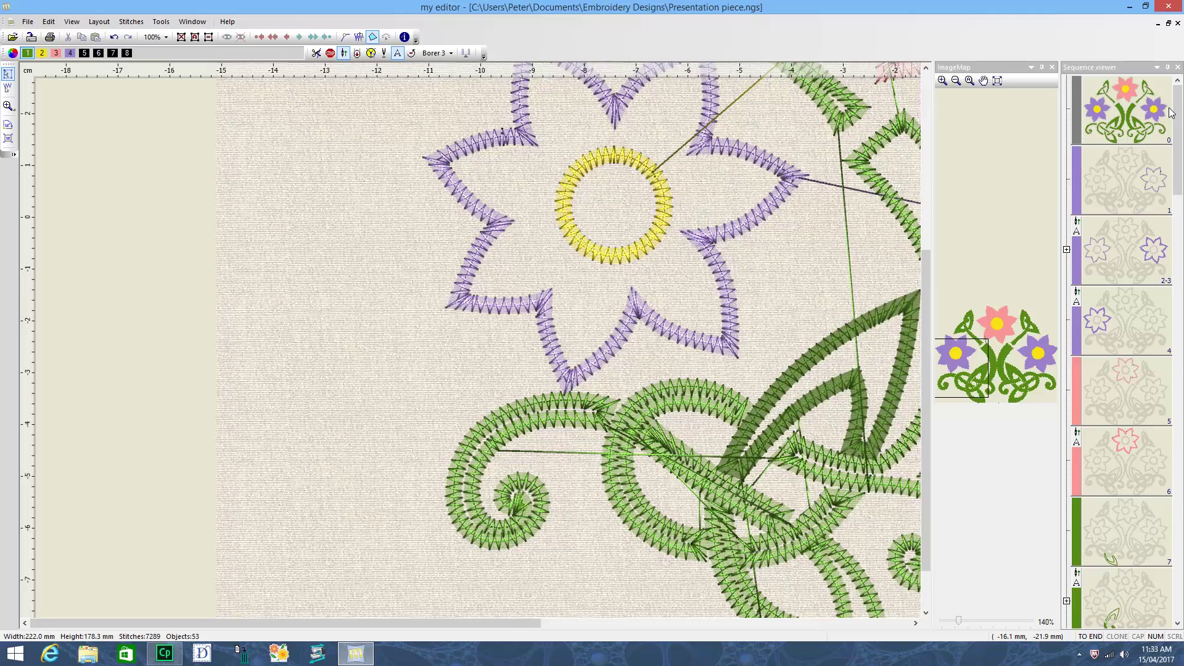
pyautogui.click(1119, 191)
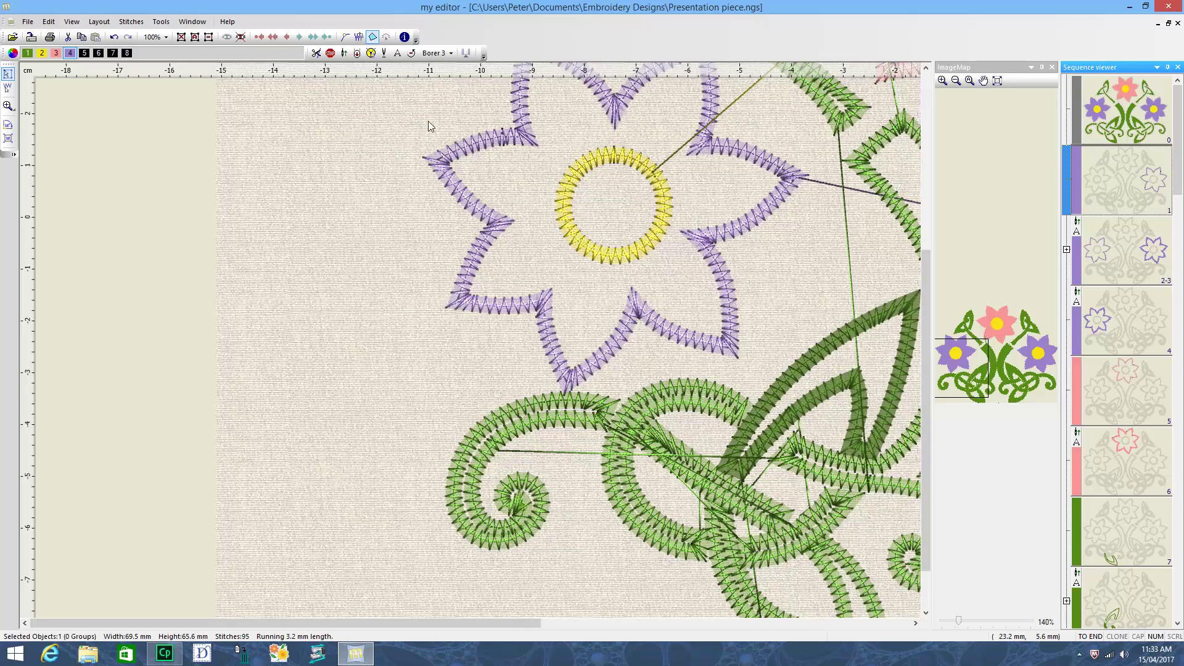
pyautogui.click(358, 55)
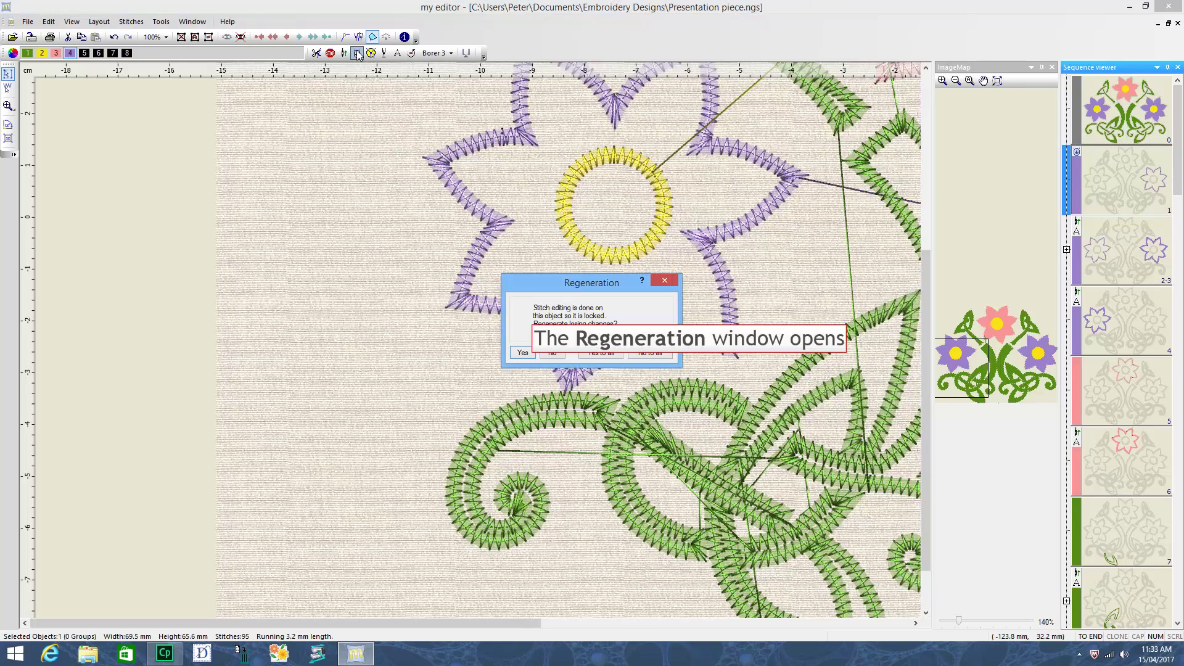
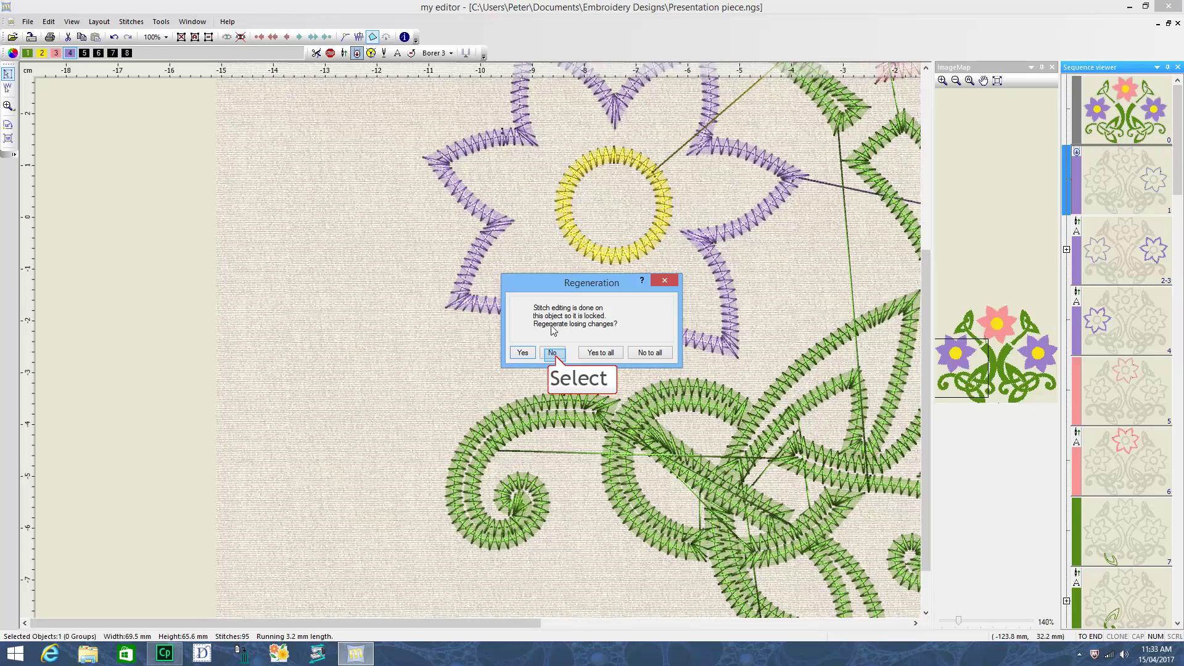
pyautogui.click(554, 352)
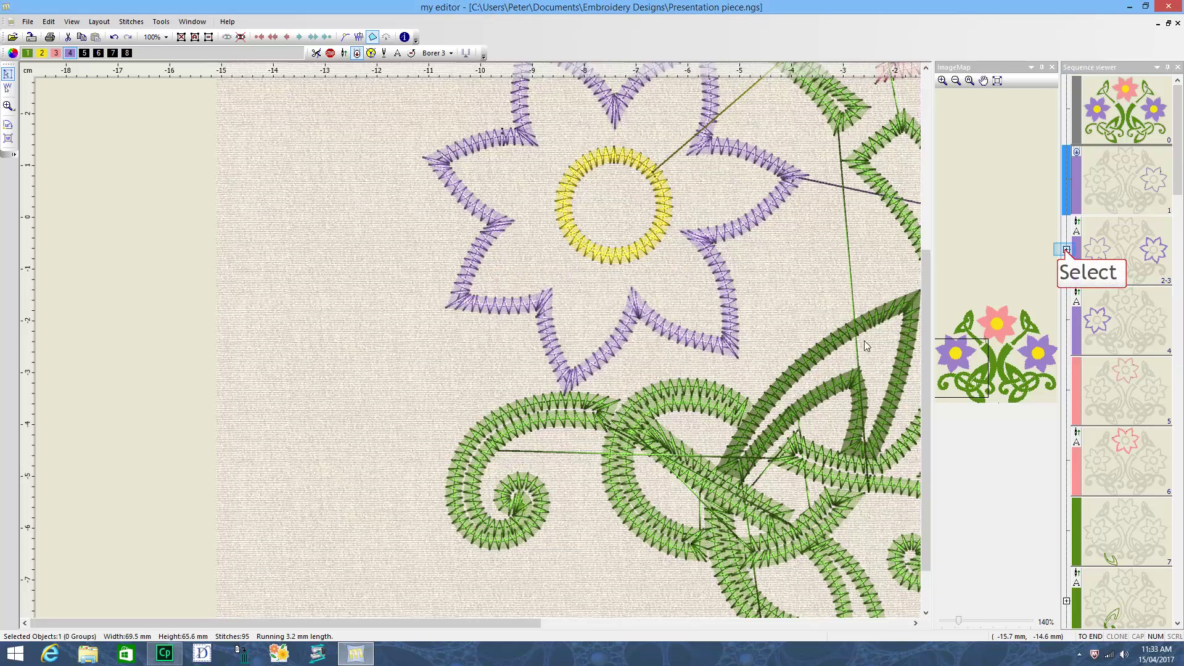
# Apply the machine command to the left purple flower's running-stitch outline, object 3, and decline regeneration to keep its edited stitches
pyautogui.click(1067, 250)
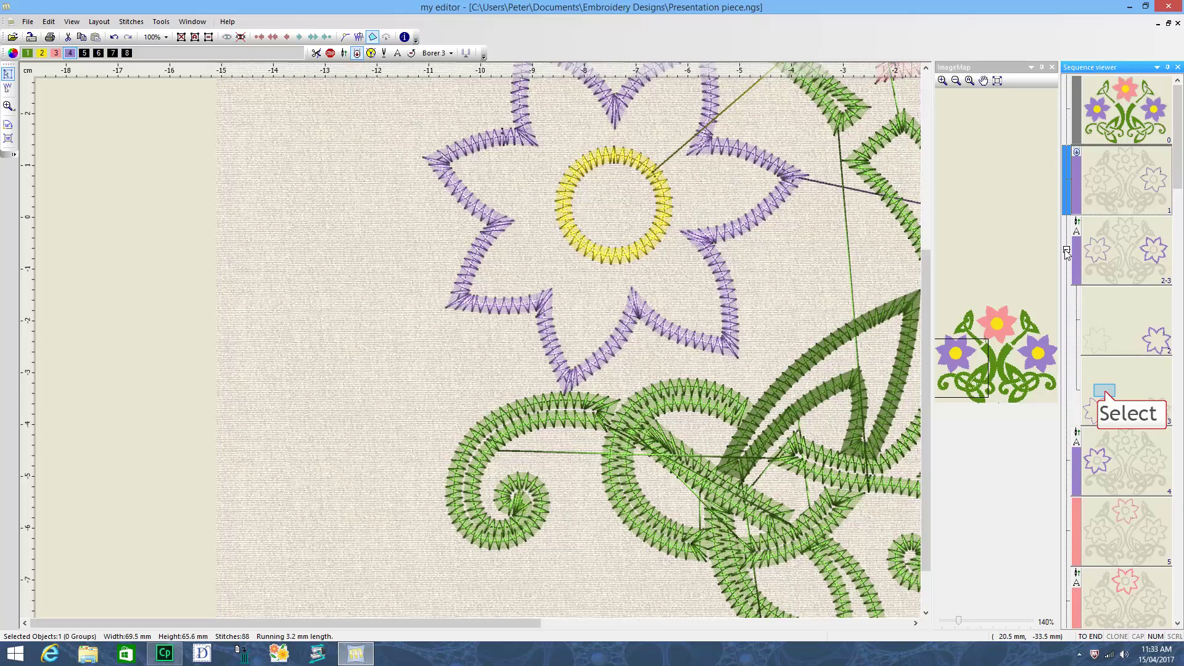
pyautogui.click(1105, 391)
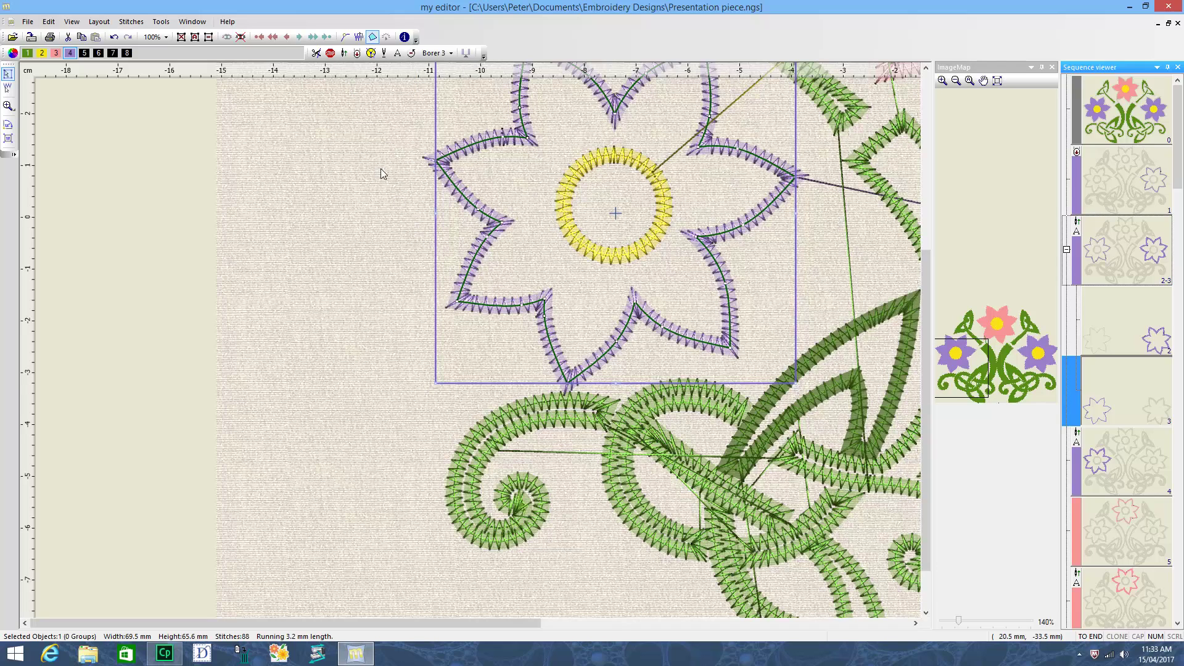
pyautogui.click(356, 53)
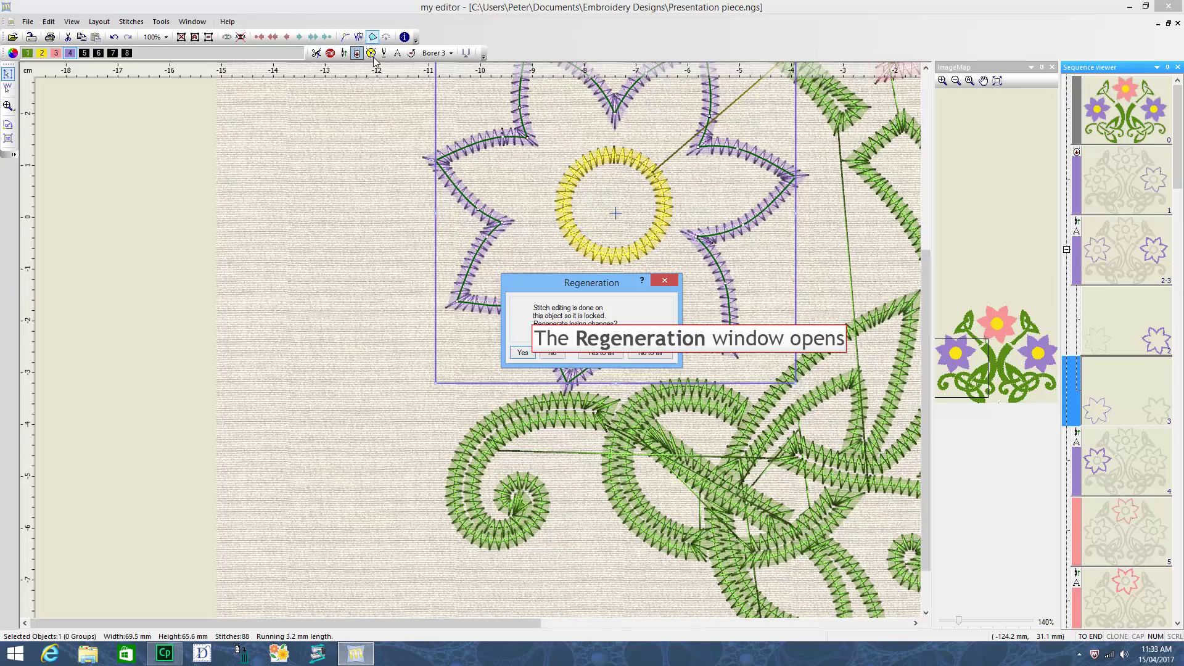
pyautogui.click(558, 354)
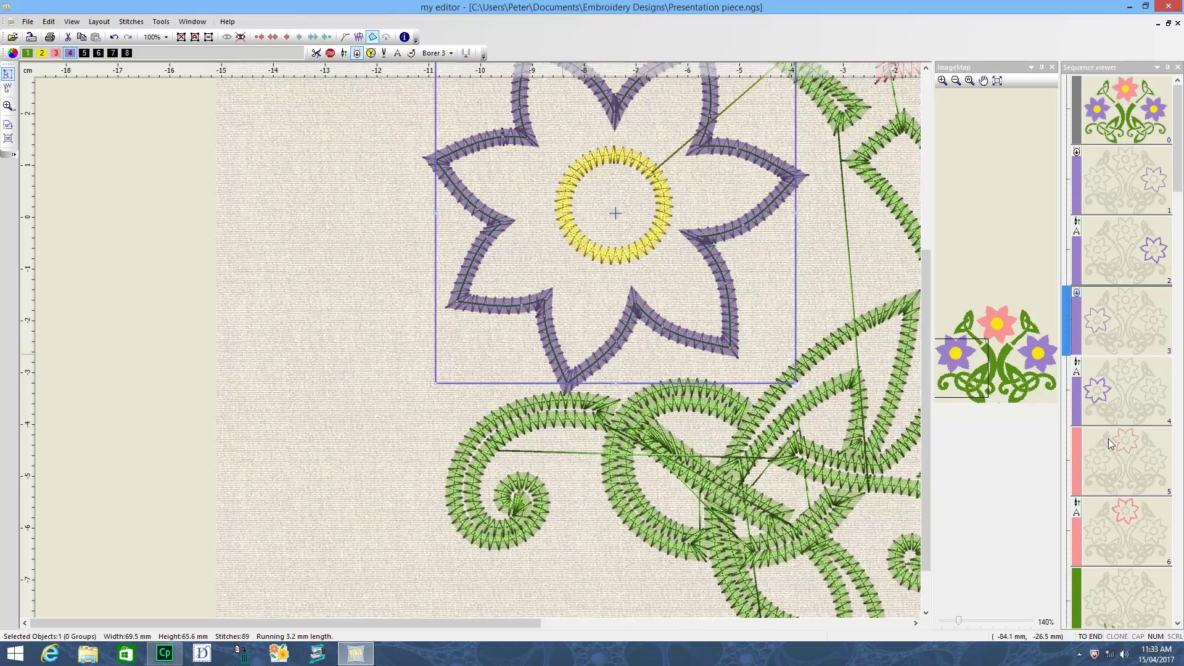
# Apply the machine command to the pink flower's running-stitch outline, object 5, and decline regenerating its edited stitches
pyautogui.click(1112, 454)
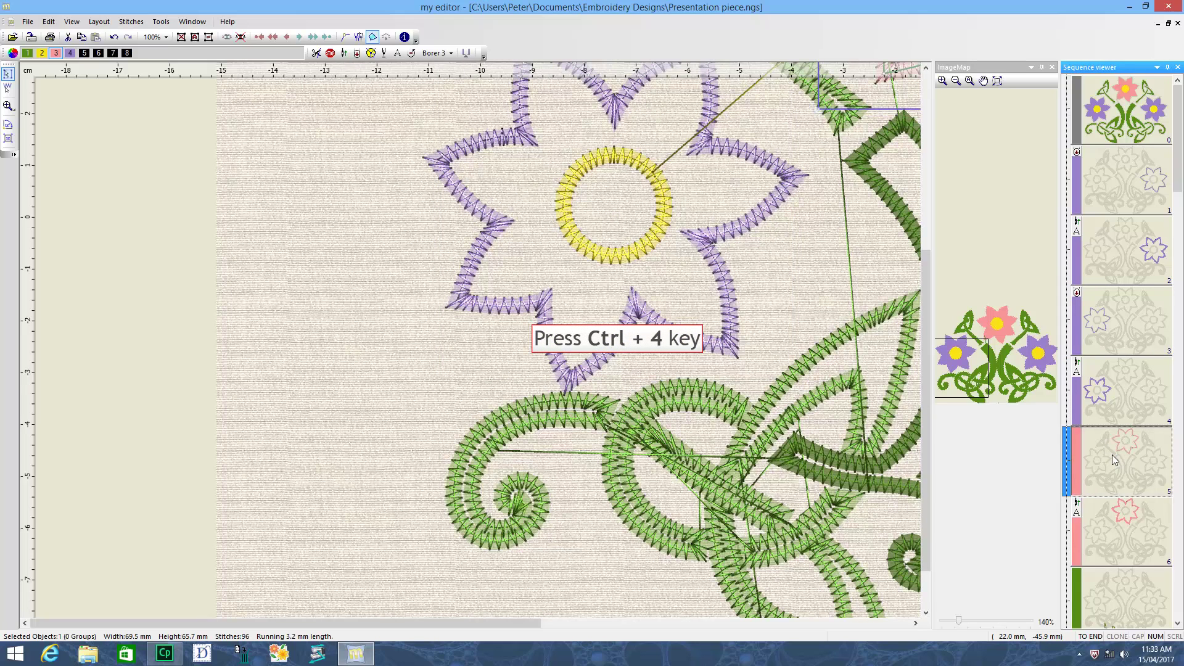
pyautogui.hotkey('ctrl', '4')
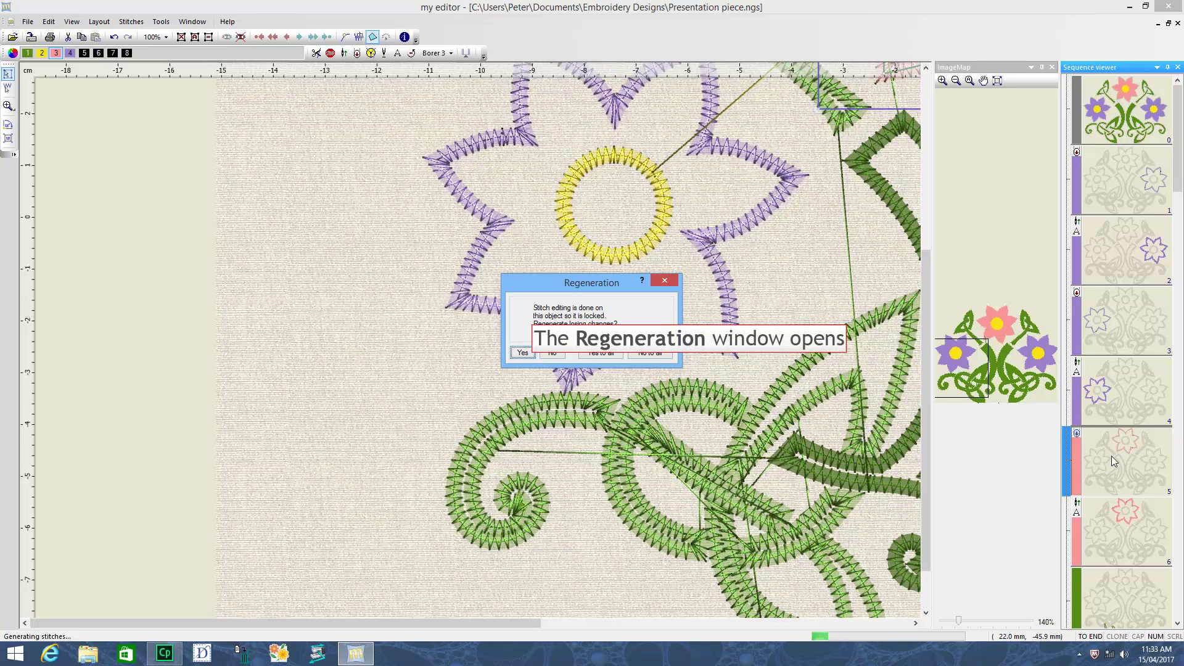
pyautogui.click(551, 361)
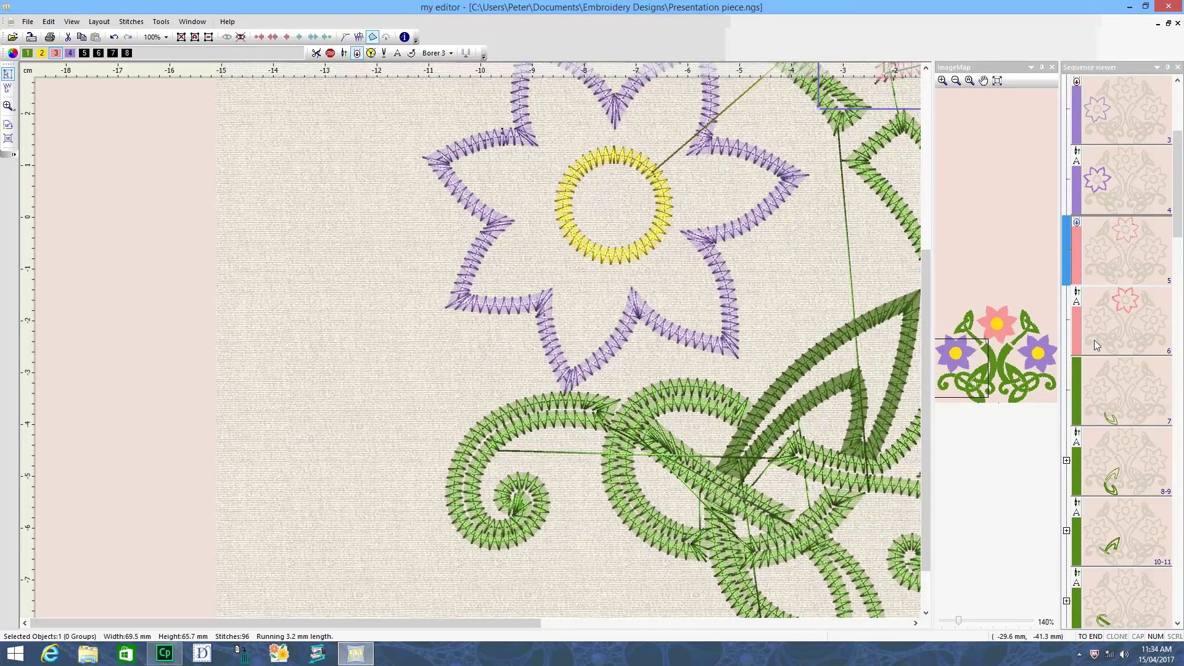
# Apply the same machine command to the first green running-stitch outline, object 7, at the base of the stems
pyautogui.scroll(-3, 1095, 339)
pyautogui.click(1117, 178)
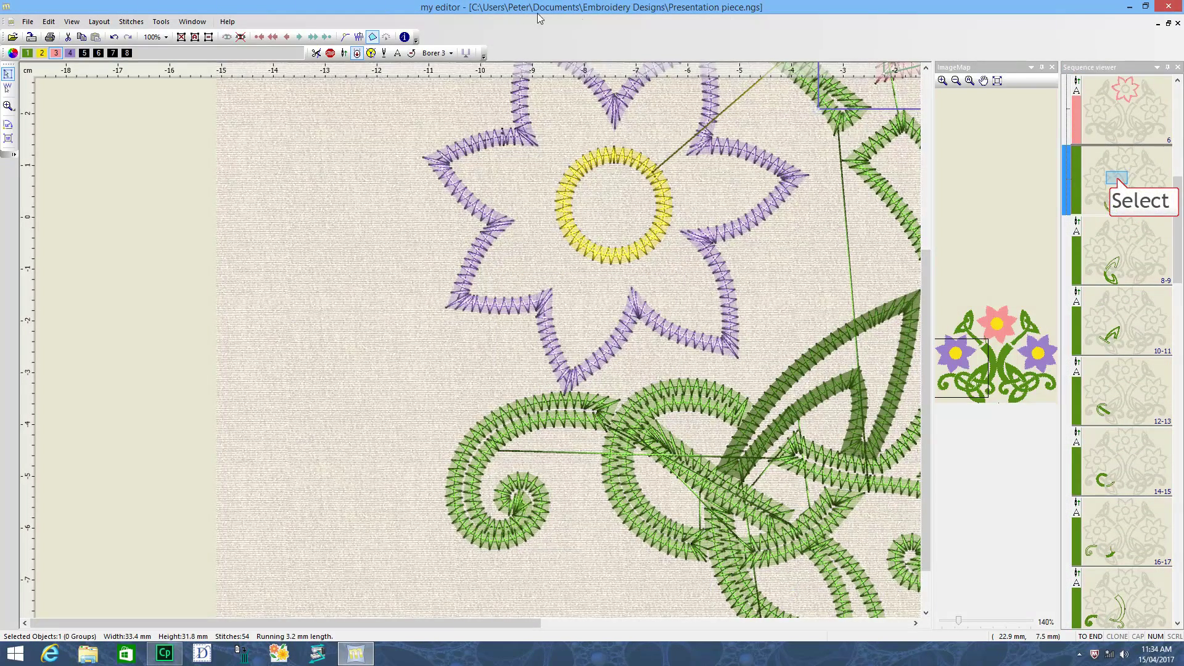
pyautogui.click(1117, 181)
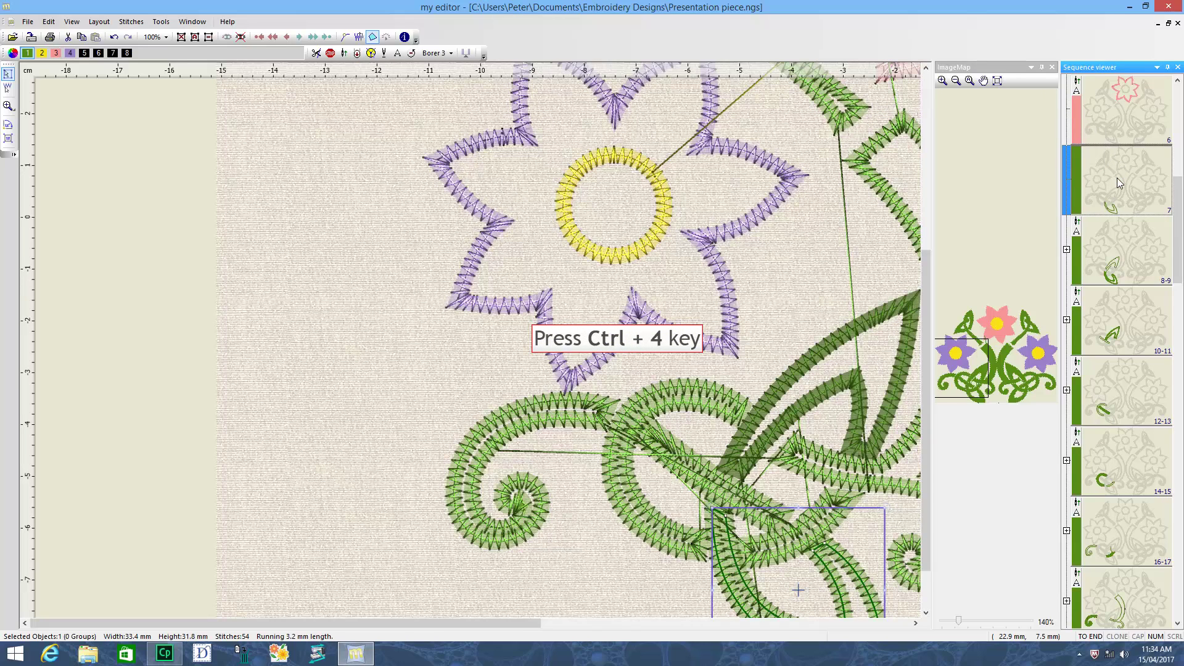
pyautogui.hotkey('ctrl', '4')
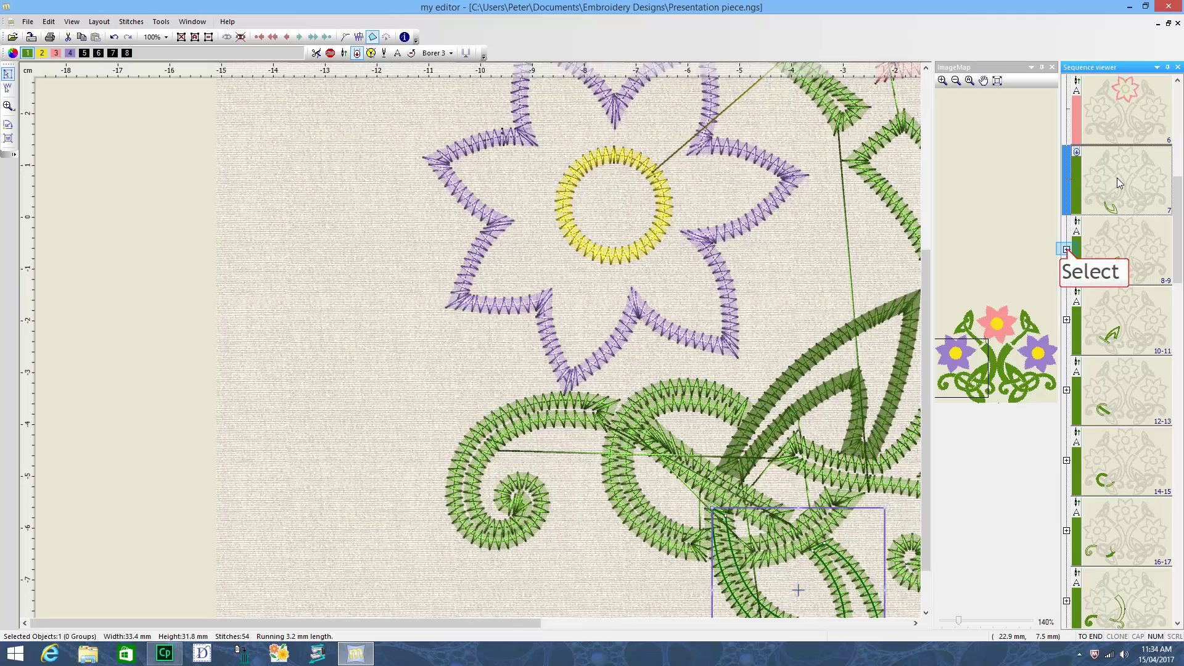
# Expand group 8-9, apply the machine command to the leaf's running-stitch outline, object 9, and decline regeneration
pyautogui.click(1067, 250)
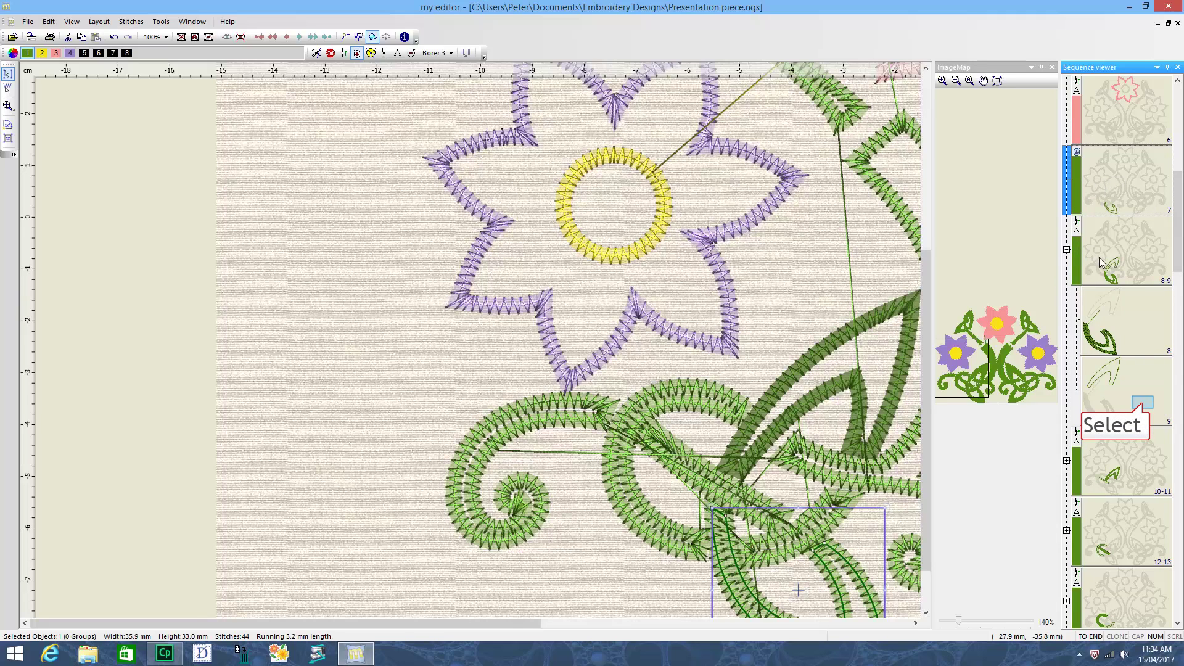
pyautogui.click(1142, 405)
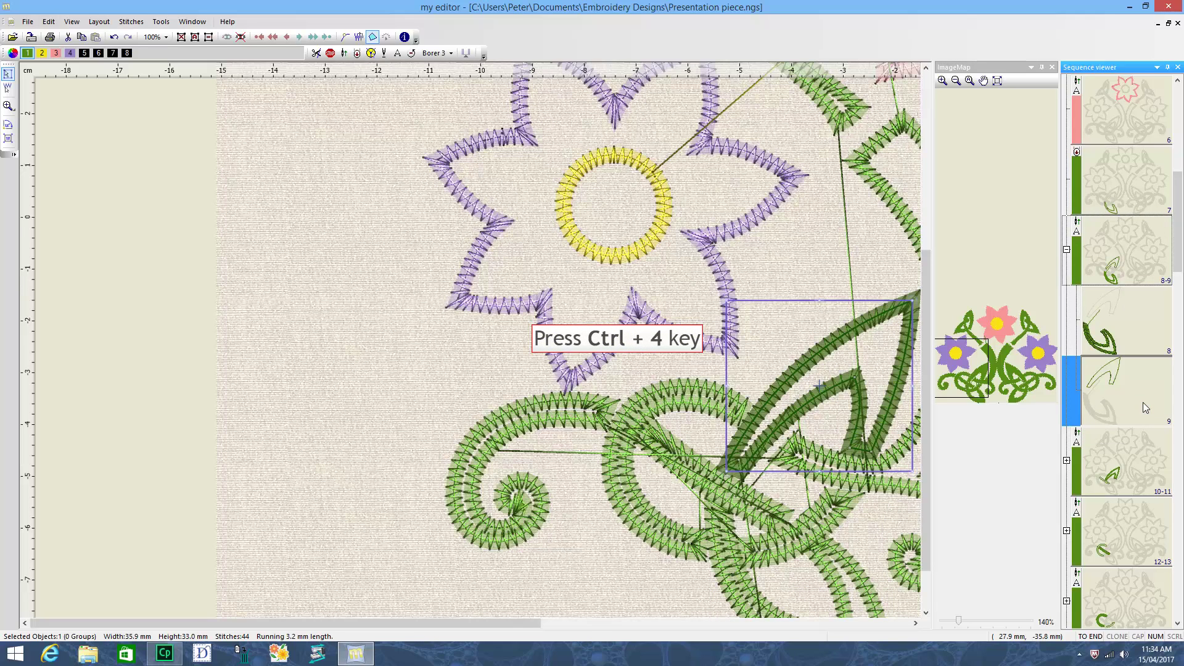
pyautogui.hotkey('ctrl', '4')
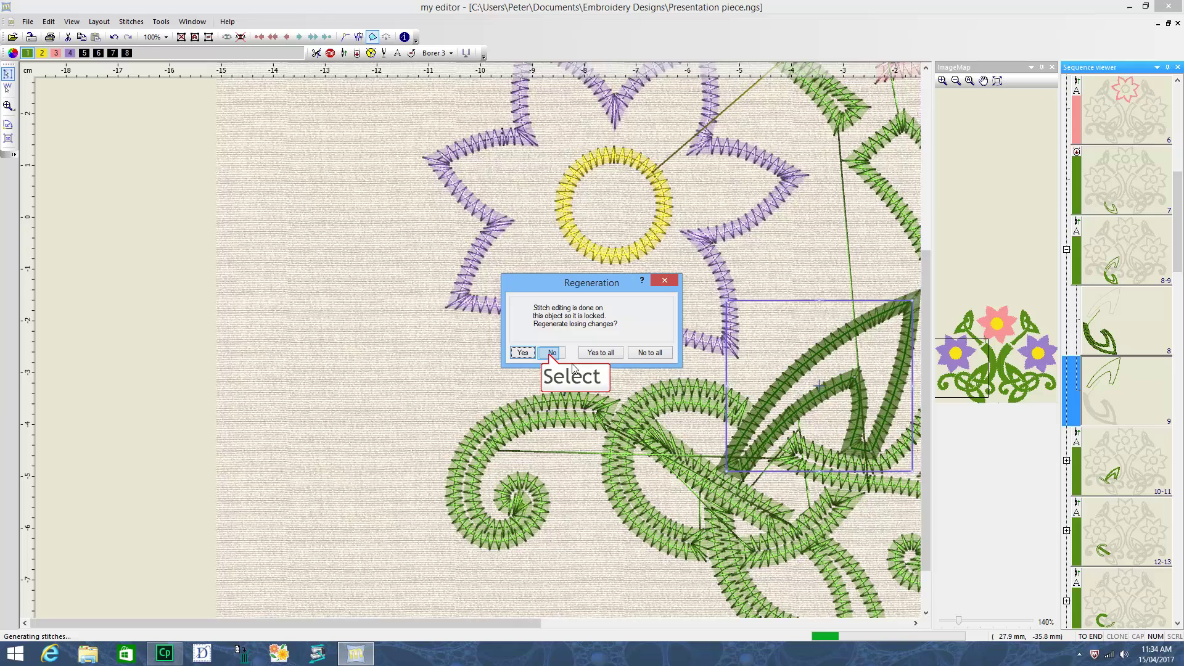
pyautogui.click(550, 354)
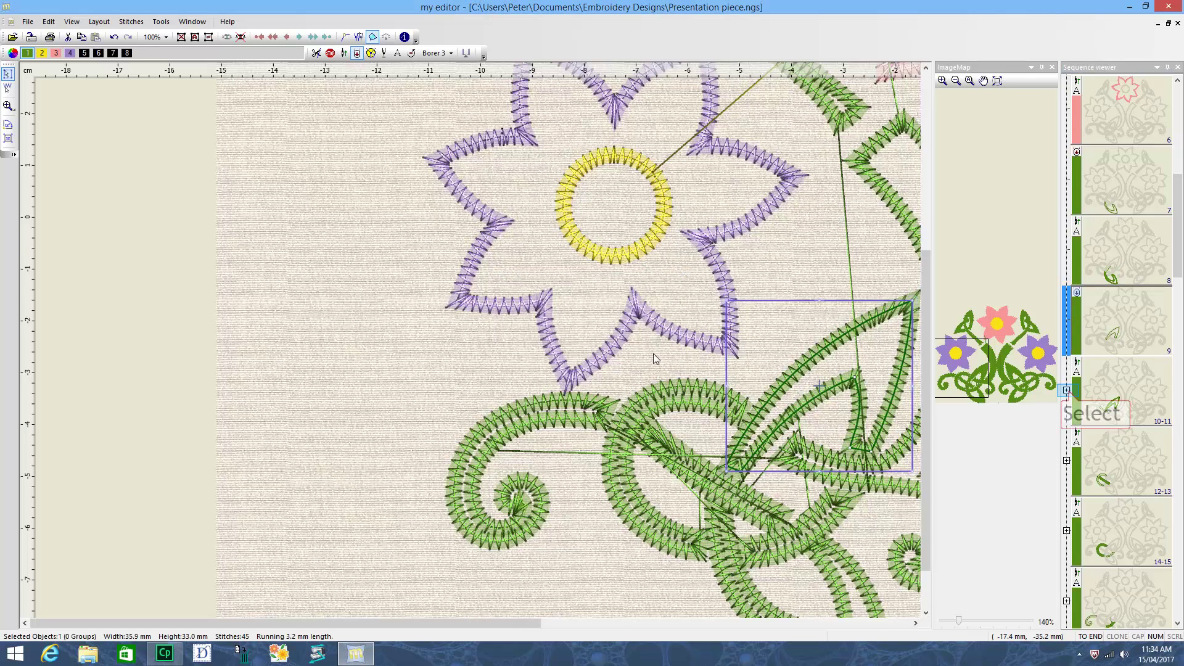
# Expand group 10-11, apply the machine command to the diagonal stem outline, object 11, and decline regeneration
pyautogui.click(1066, 391)
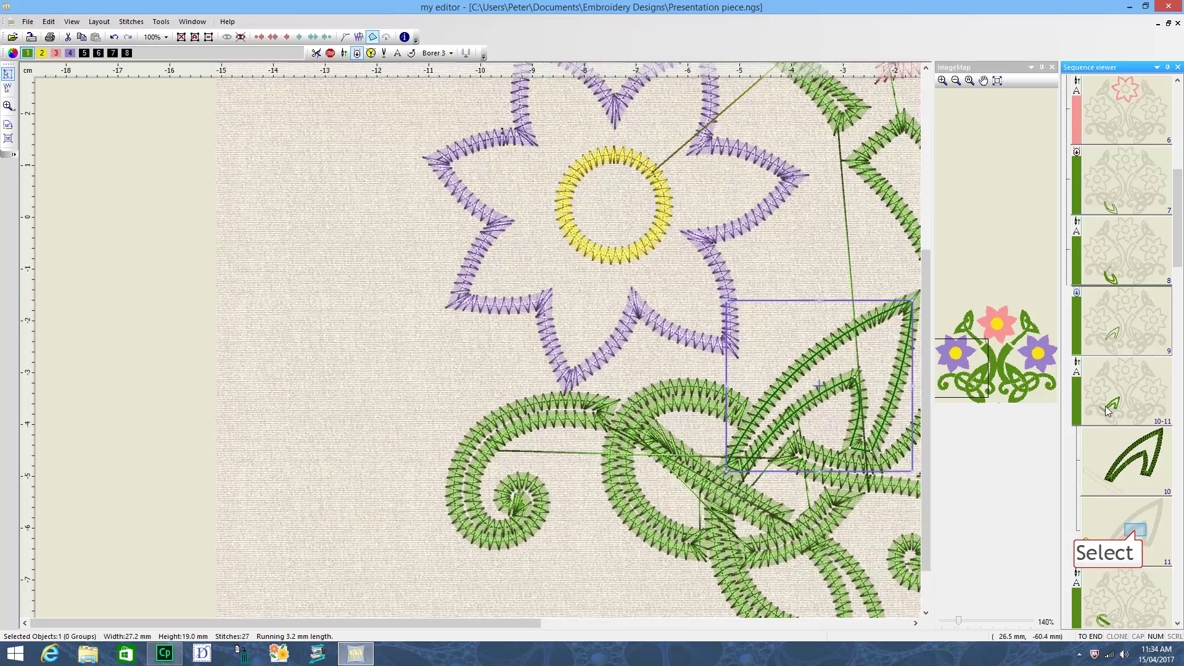
pyautogui.click(1137, 535)
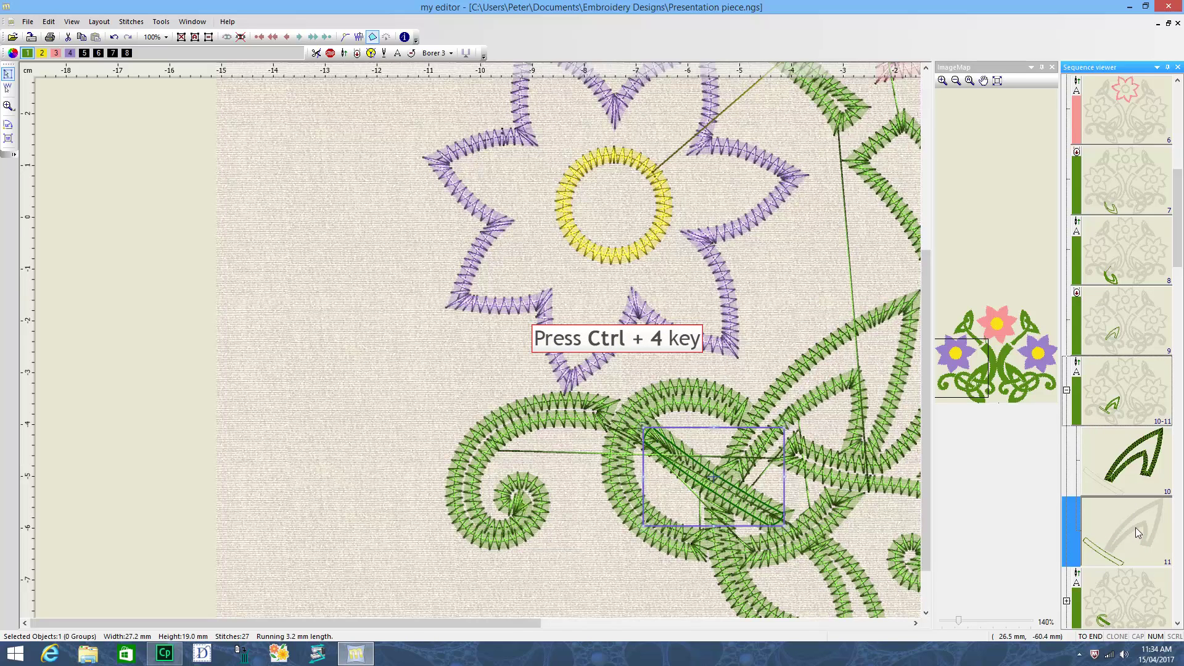
pyautogui.hotkey('ctrl', '4')
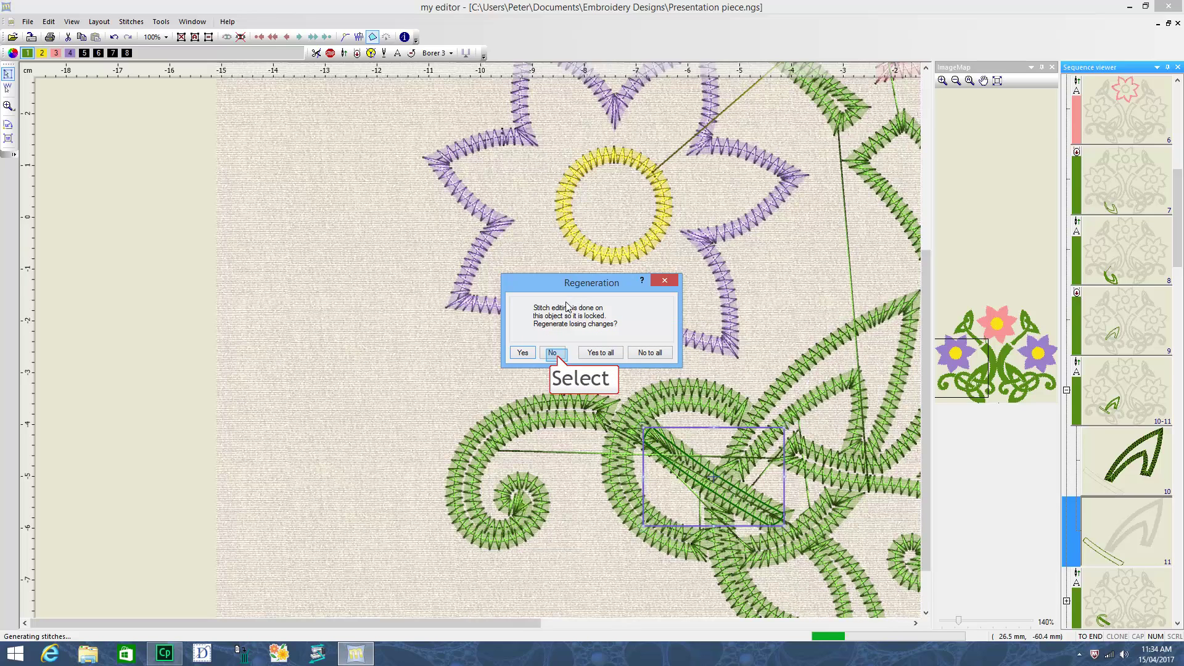
pyautogui.click(553, 354)
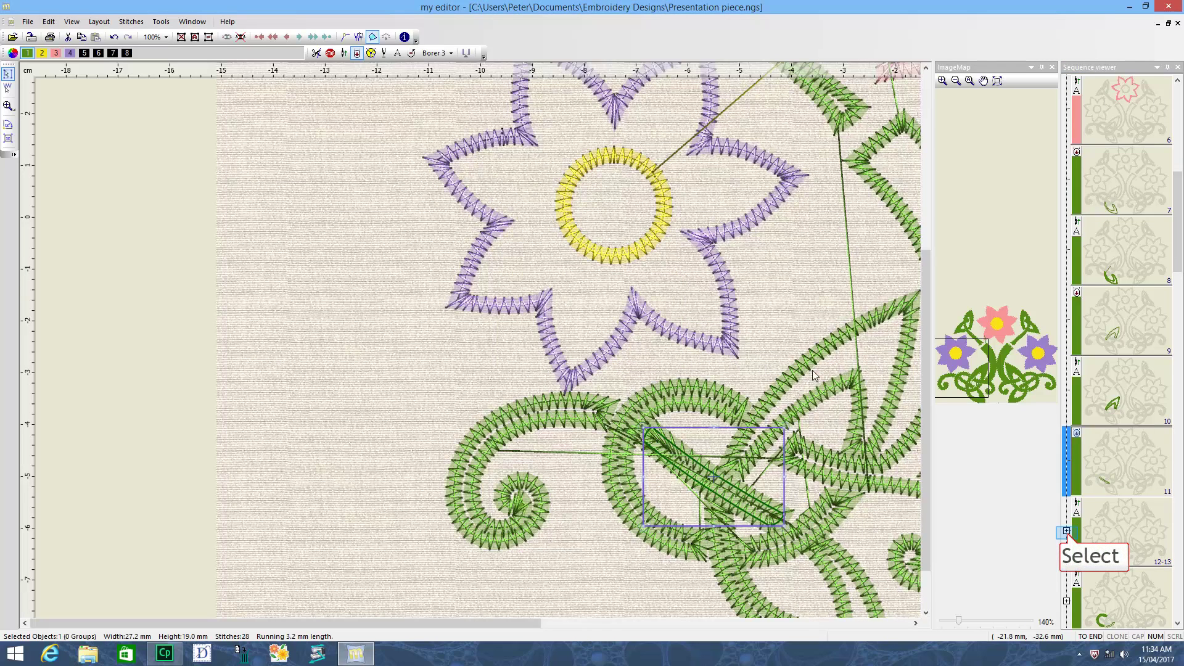
# Expand group 12-13, apply the machine command to the C-shaped stem outline, object 13, and decline regeneration
pyautogui.click(1067, 530)
pyautogui.scroll(-5, 1132, 486)
pyautogui.click(1121, 250)
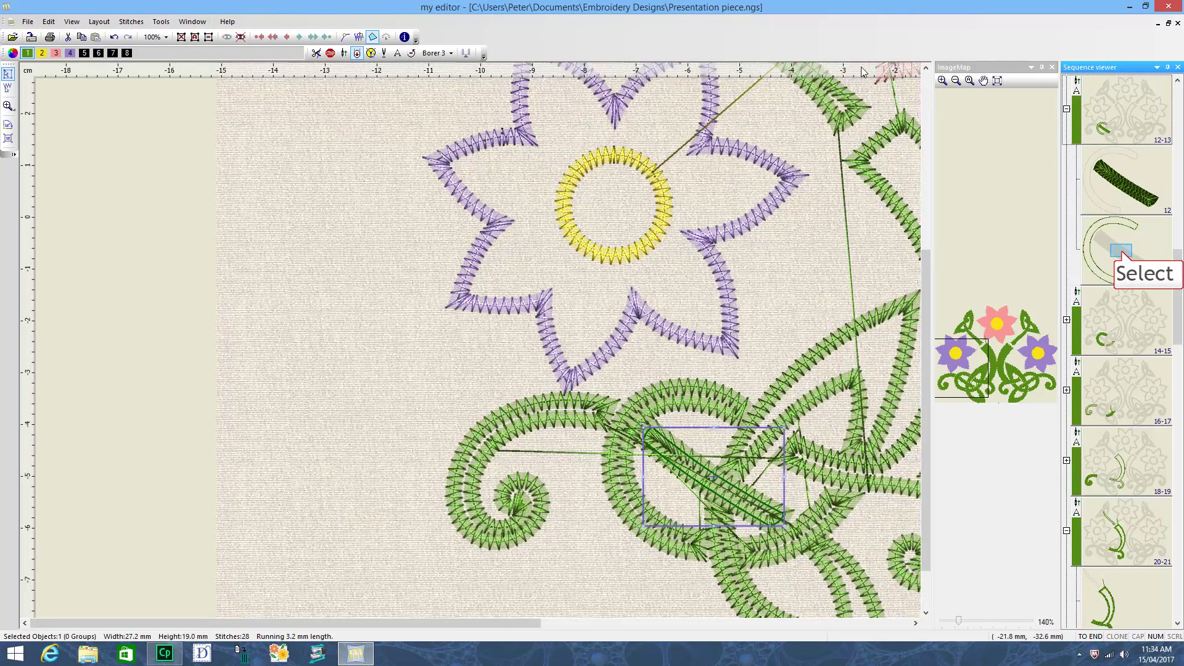
pyautogui.click(1121, 250)
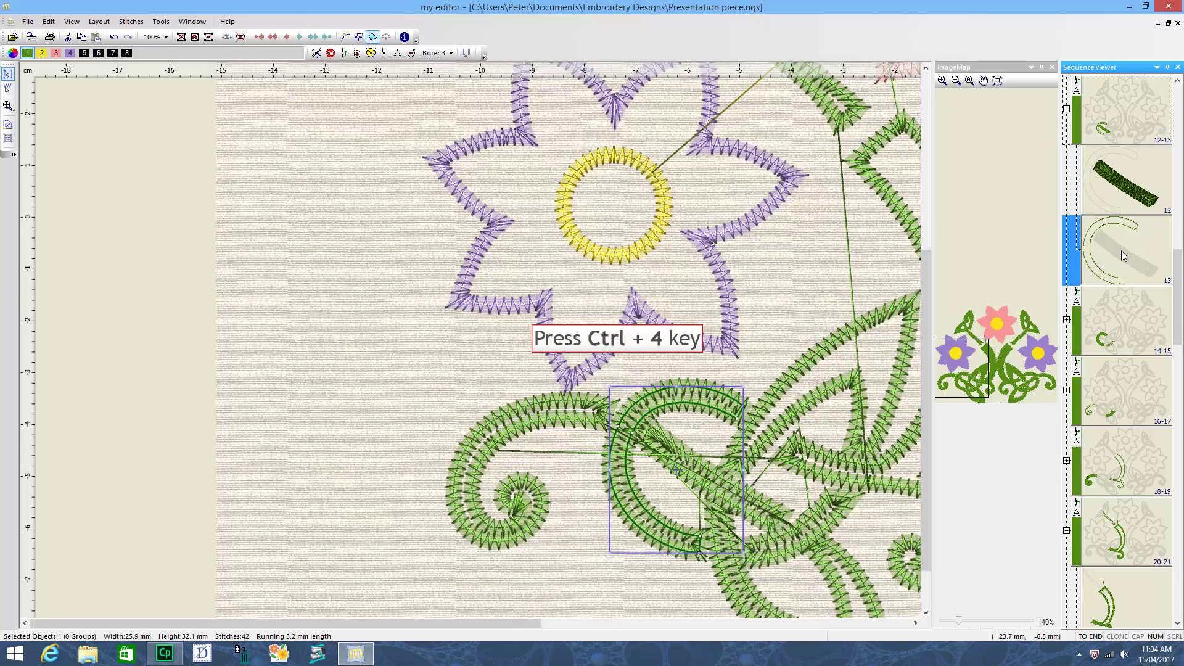
pyautogui.hotkey('ctrl', '4')
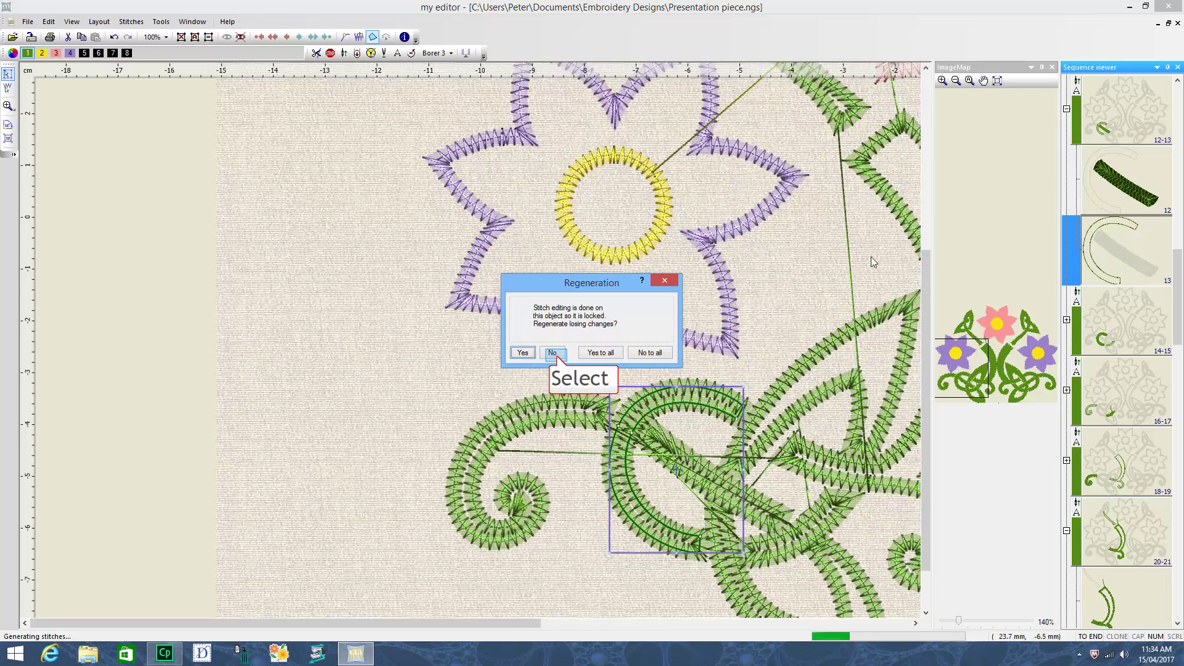
pyautogui.click(554, 353)
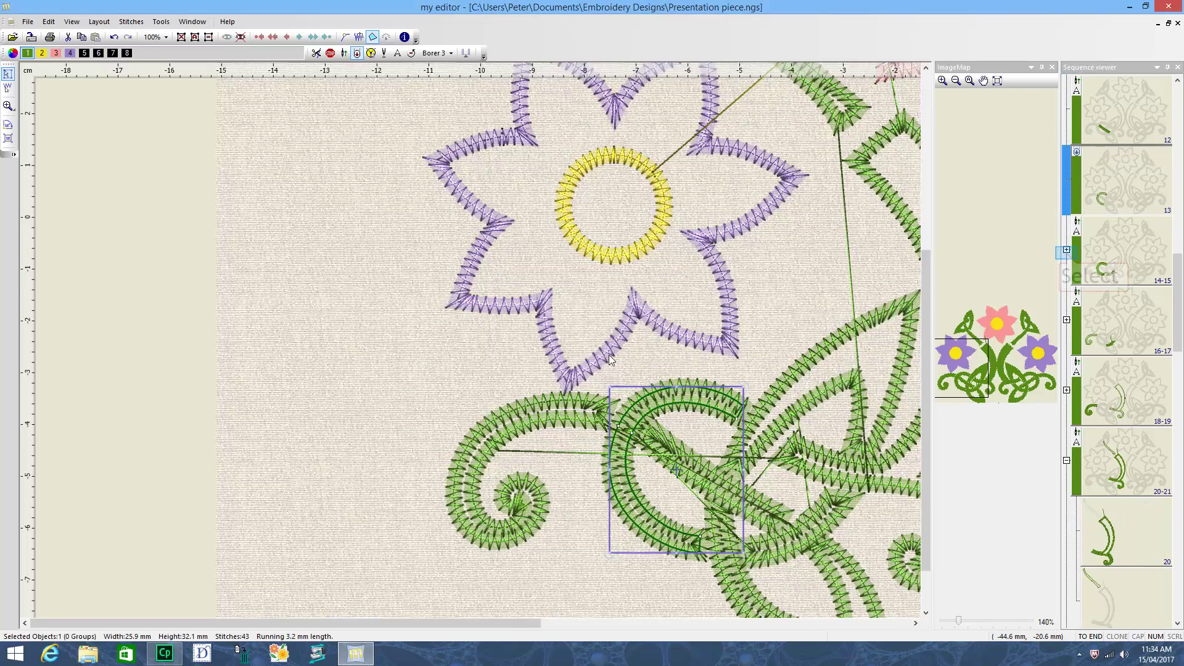
# Expand group 14-15 and apply the machine command to the short curved stem outline, object 15
pyautogui.click(1067, 250)
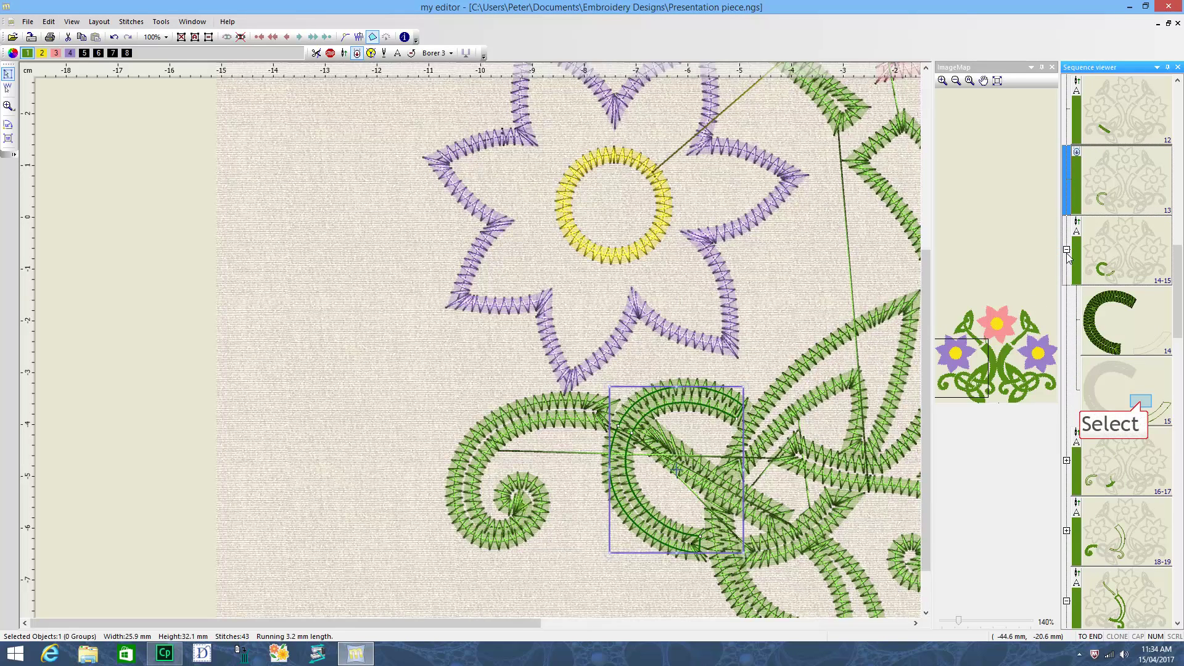
pyautogui.click(1141, 405)
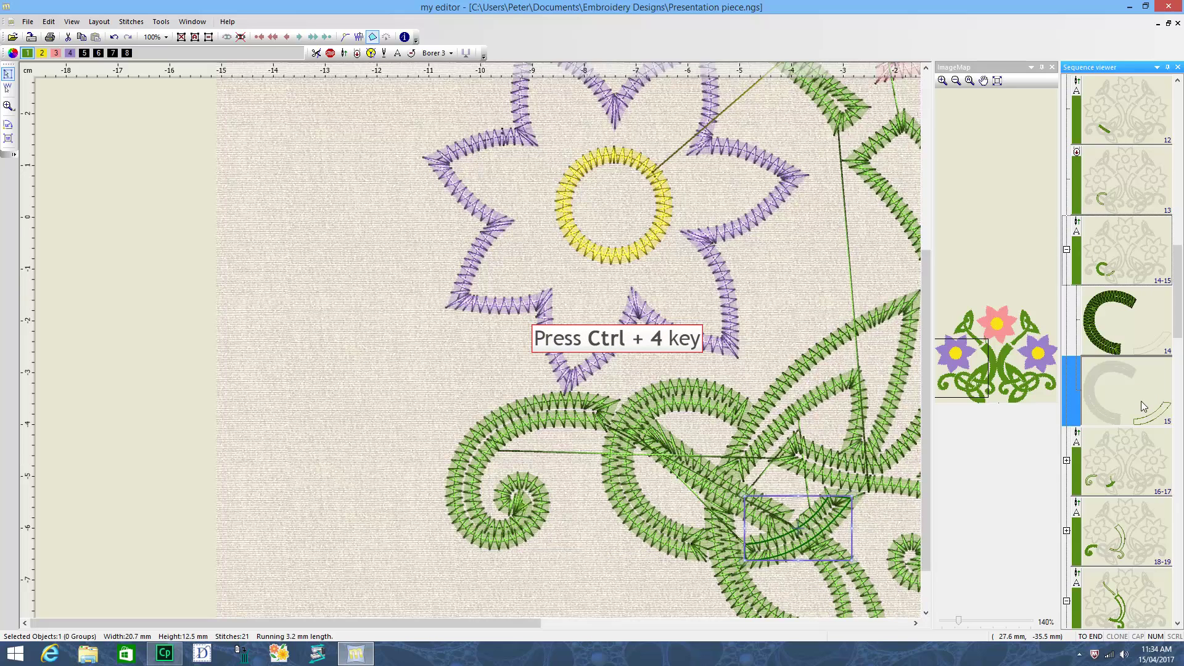
pyautogui.hotkey('ctrl', '4')
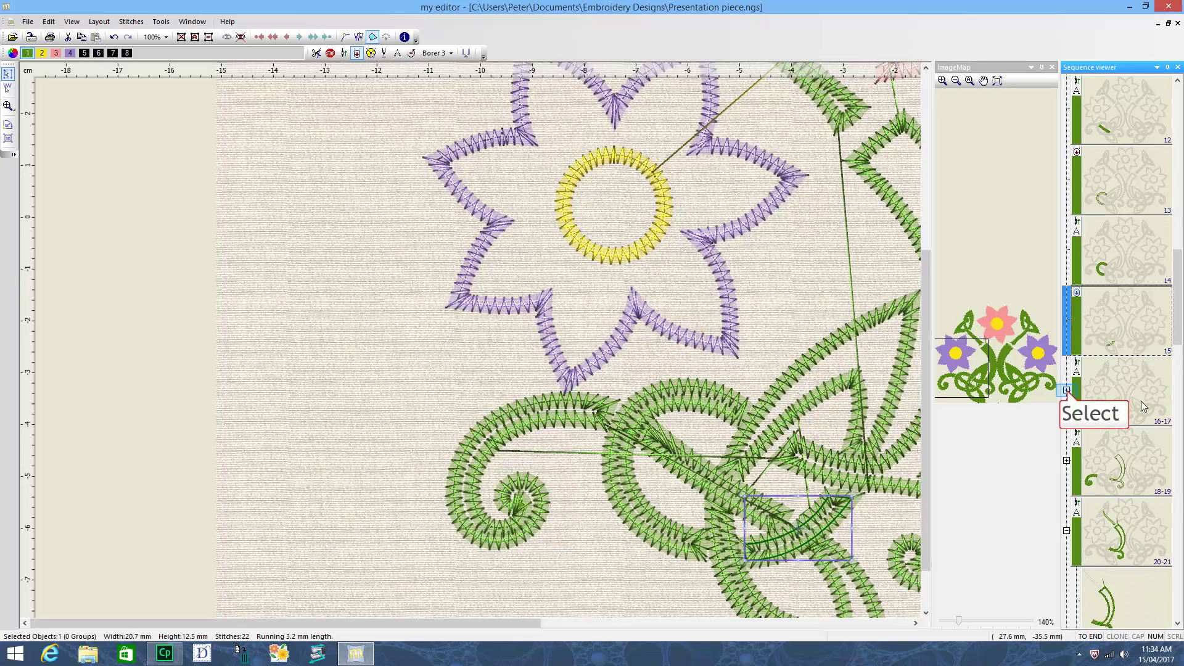
# Expand group 16-17, apply the machine command to the left spiral curl's outline, object 17, and decline regeneration
pyautogui.click(1068, 391)
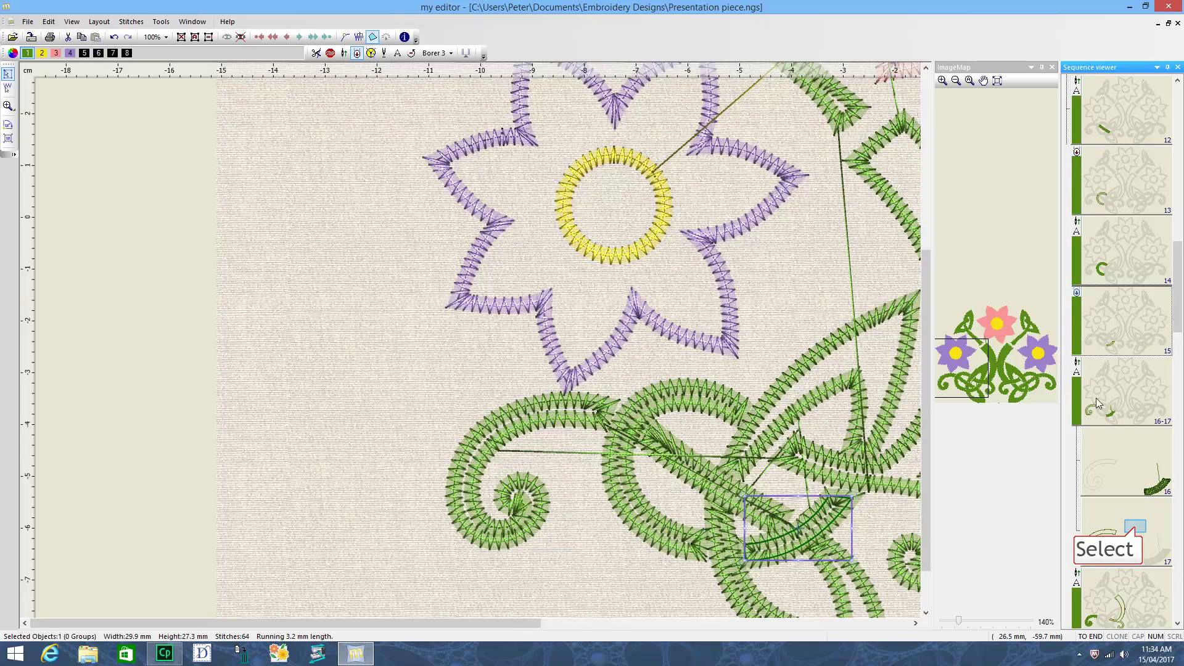
pyautogui.click(1139, 532)
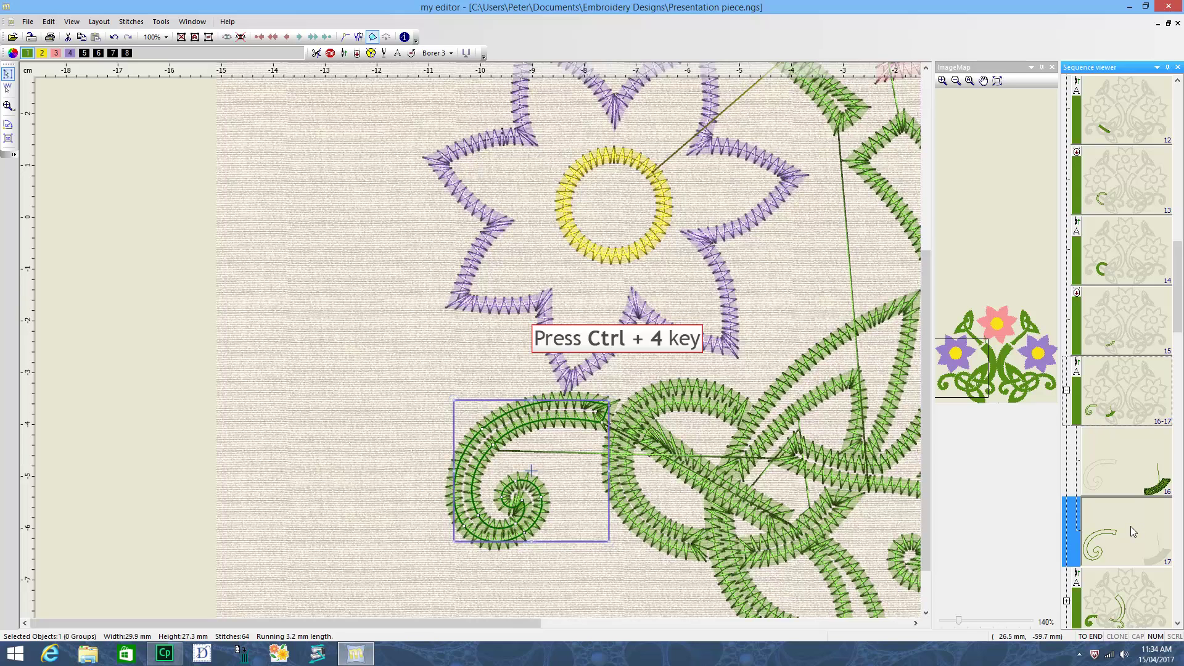
pyautogui.hotkey('ctrl', '4')
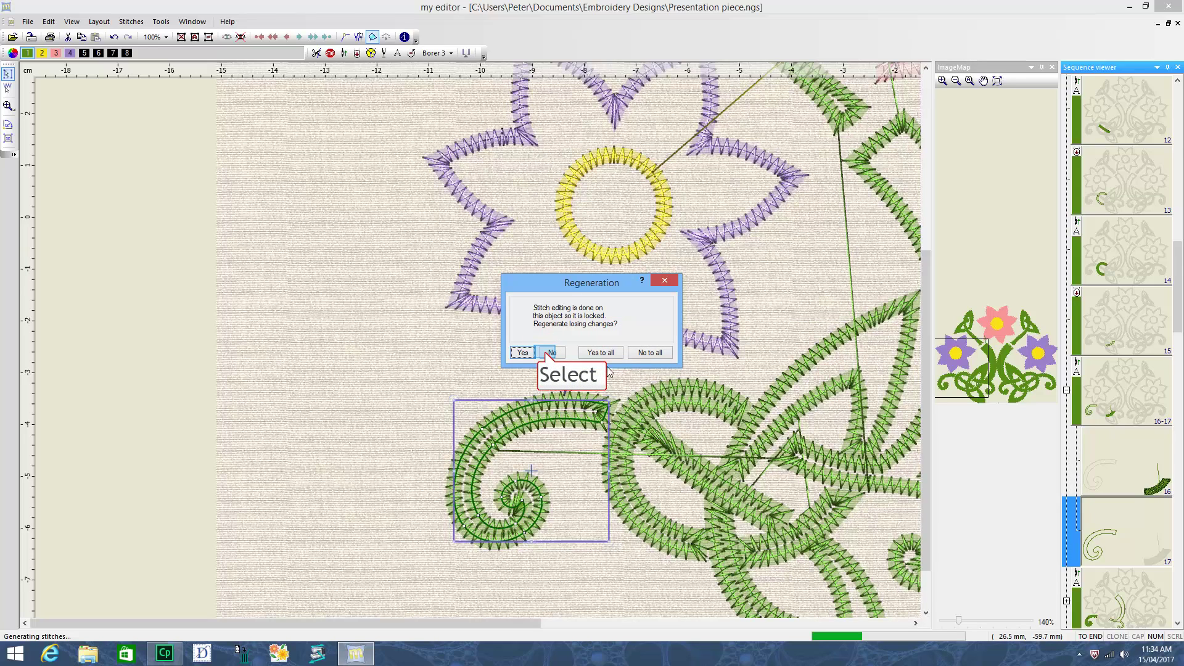
pyautogui.click(551, 353)
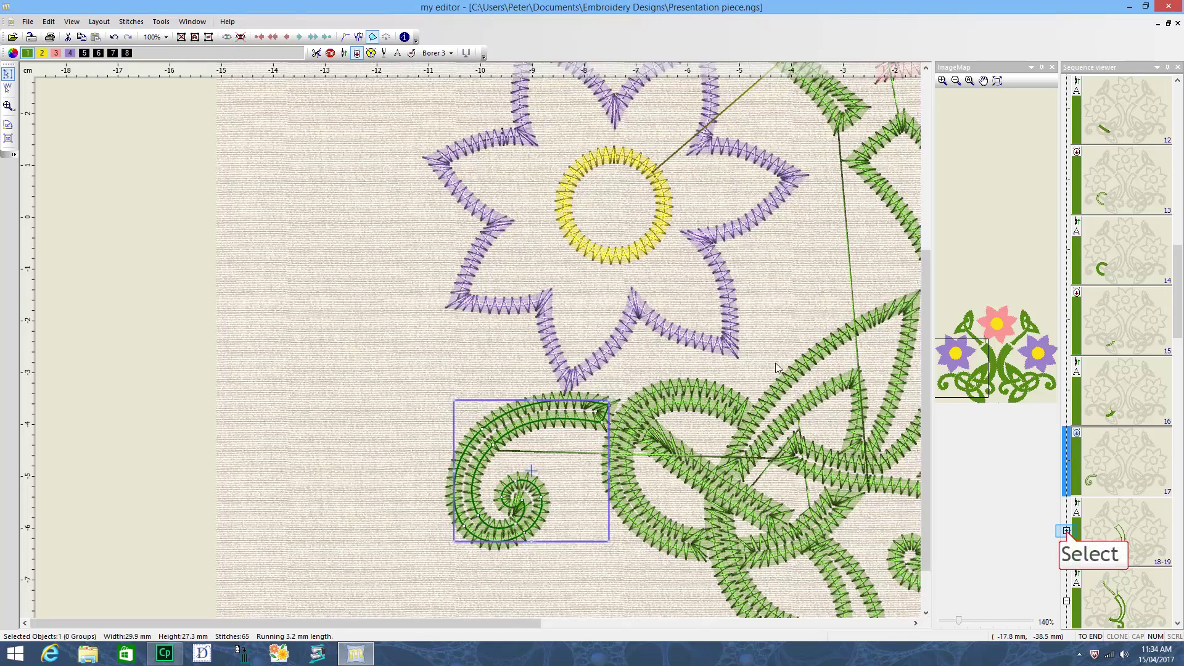
# Expand group 18-19, apply the machine command to the long central stem outline, object 19, and keep its edited stitches without regenerating
pyautogui.click(1067, 533)
pyautogui.click(1128, 475)
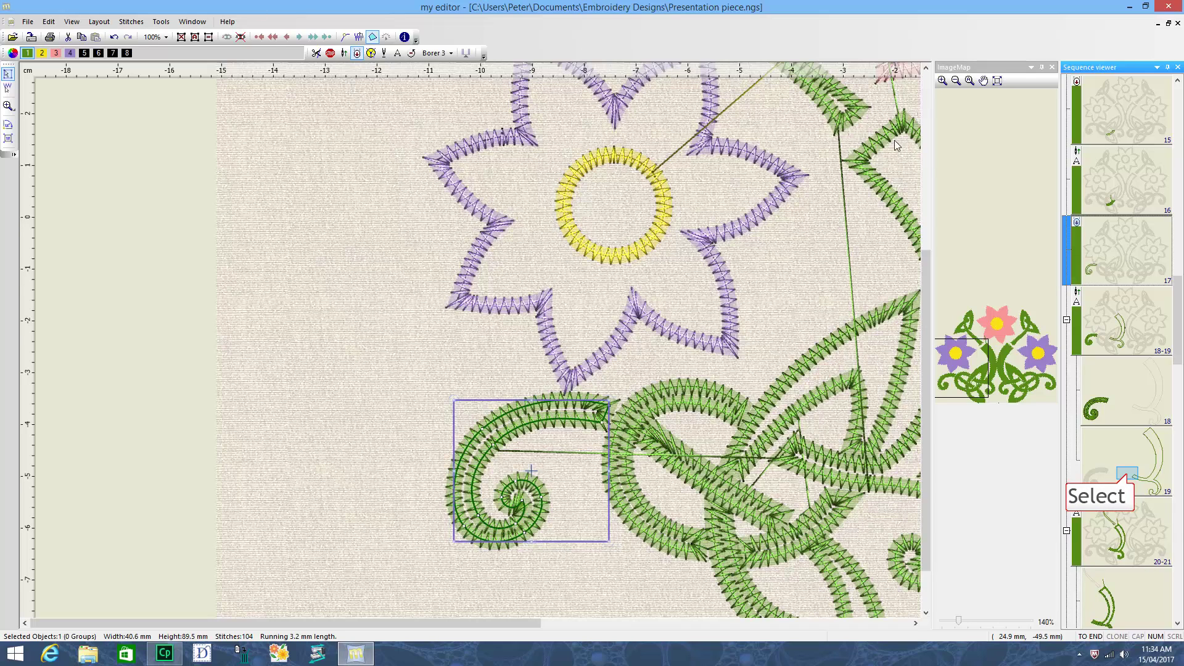
pyautogui.click(1128, 475)
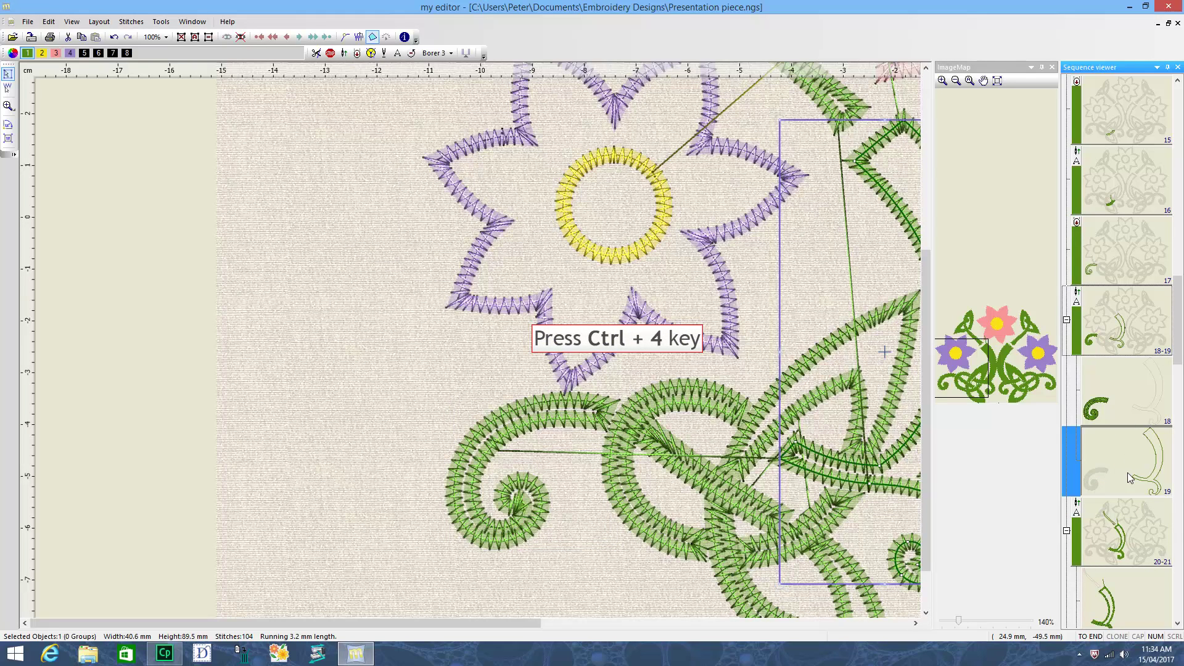
pyautogui.hotkey('ctrl', '4')
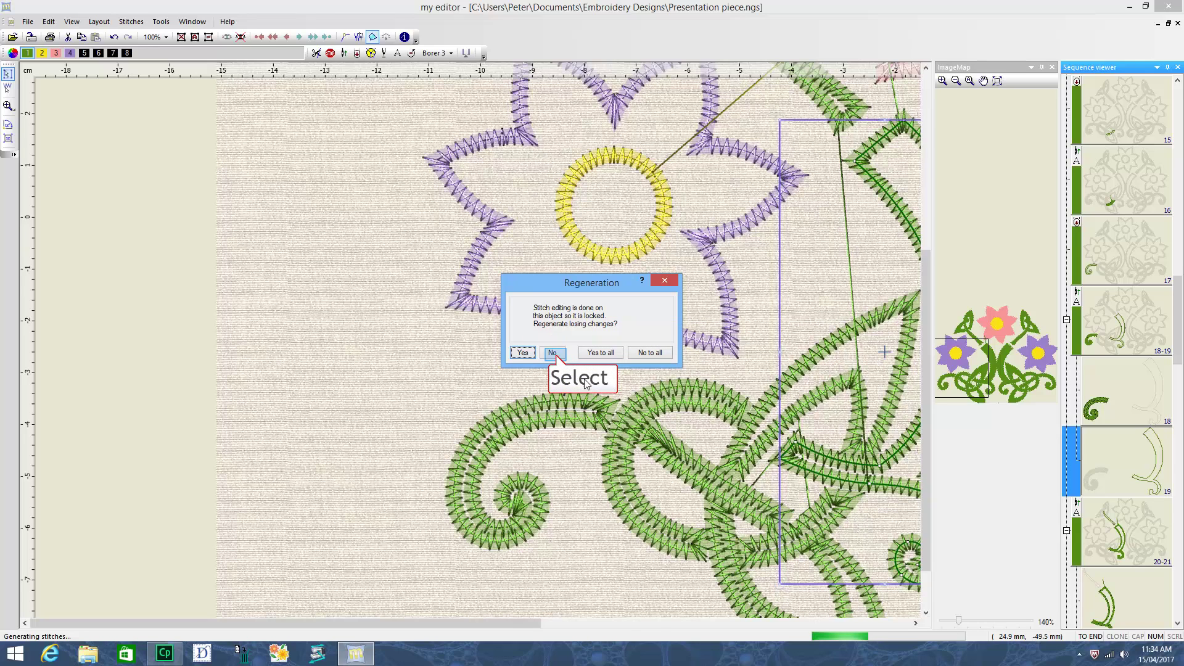
pyautogui.click(552, 354)
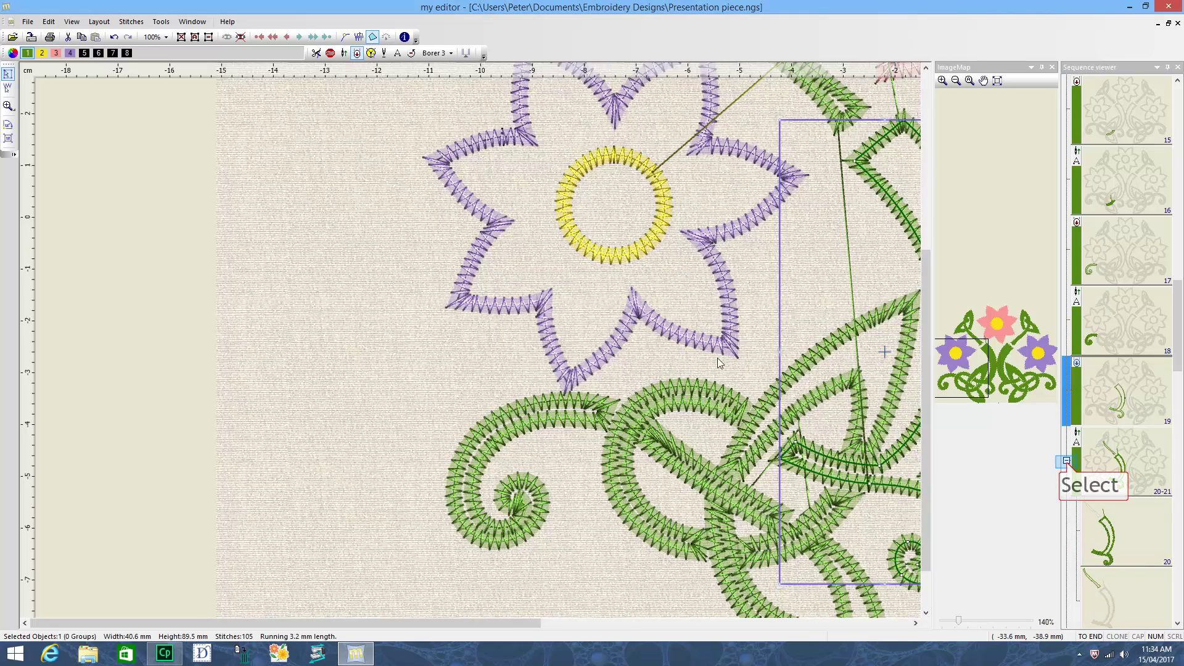
# Expand group 20-21, apply the machine command to the diagonal stem outline, object 21, and decline regeneration
pyautogui.click(1067, 461)
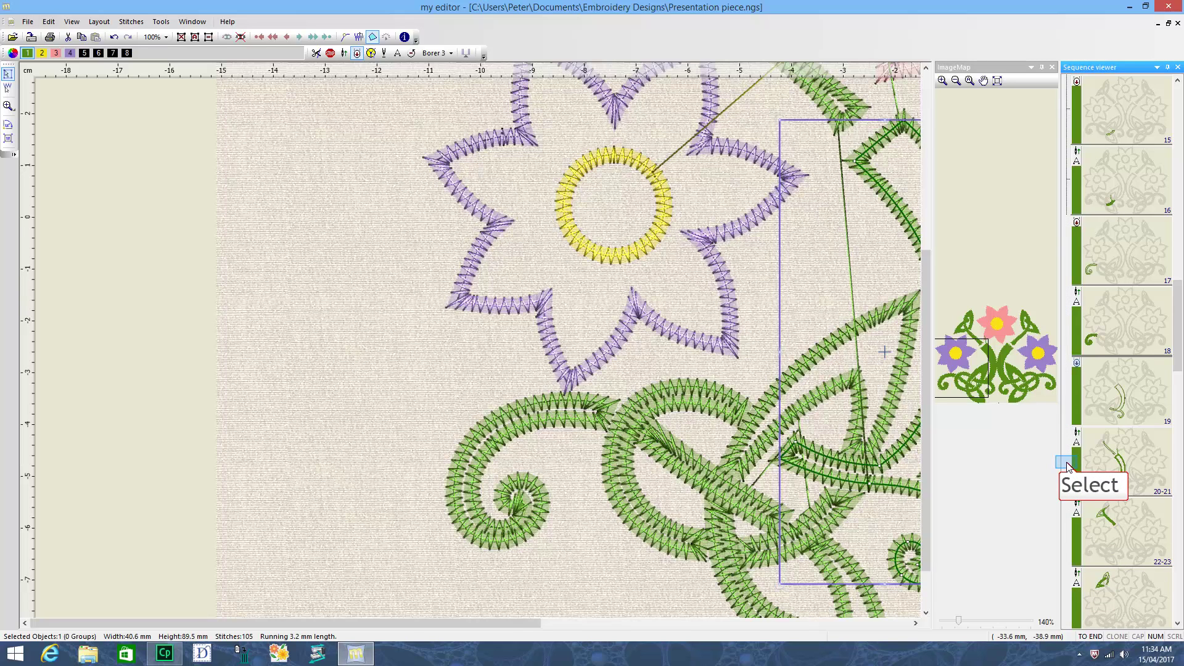
pyautogui.click(1067, 463)
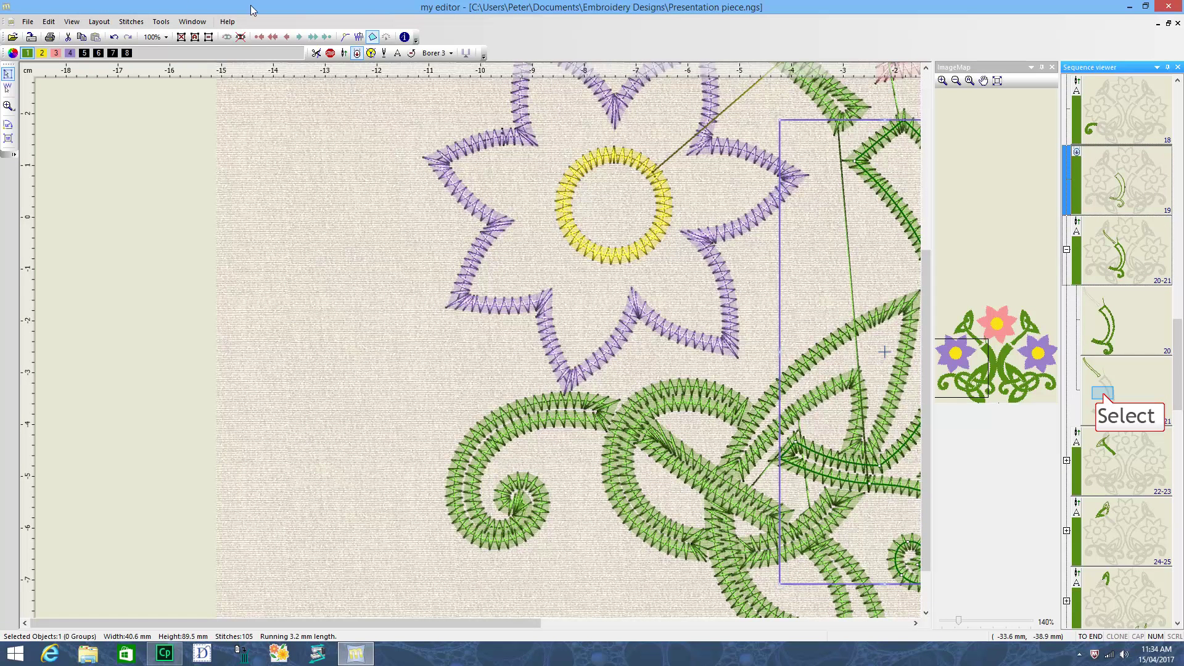
pyautogui.click(1104, 398)
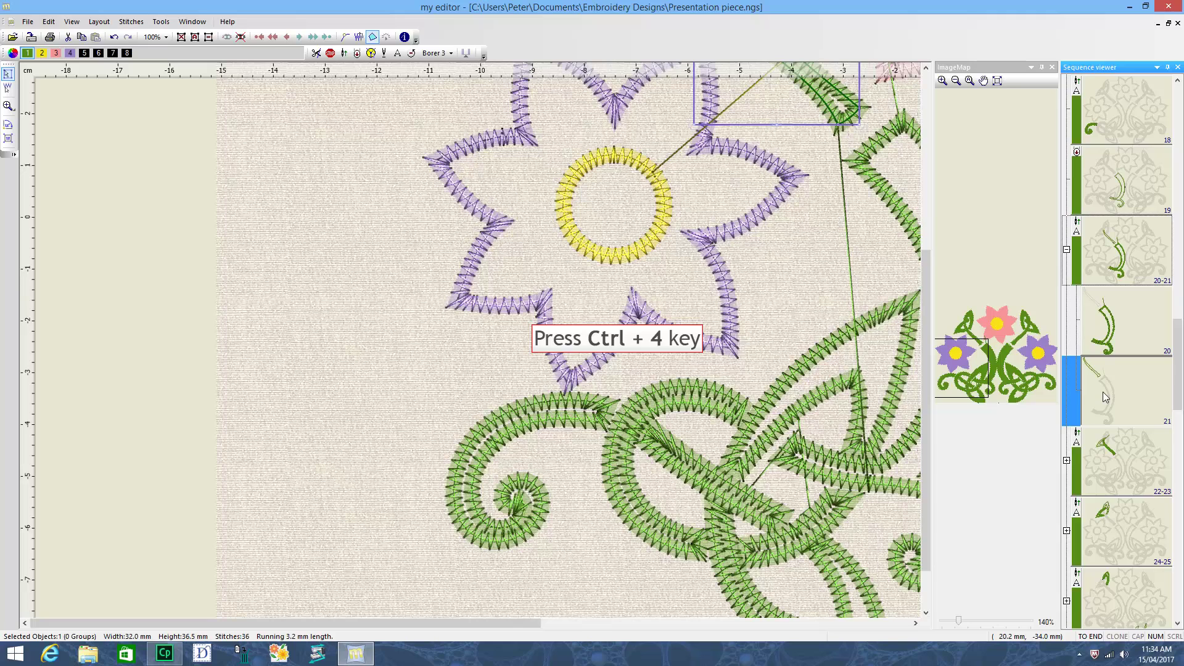
pyautogui.hotkey('ctrl', '4')
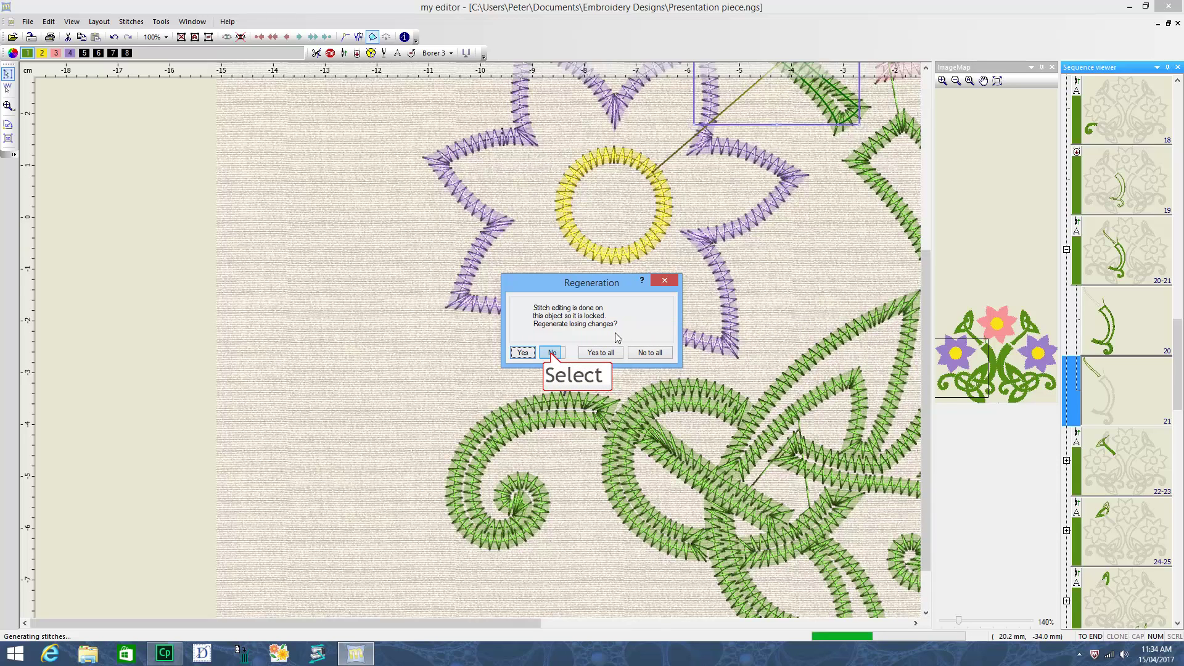
pyautogui.click(552, 353)
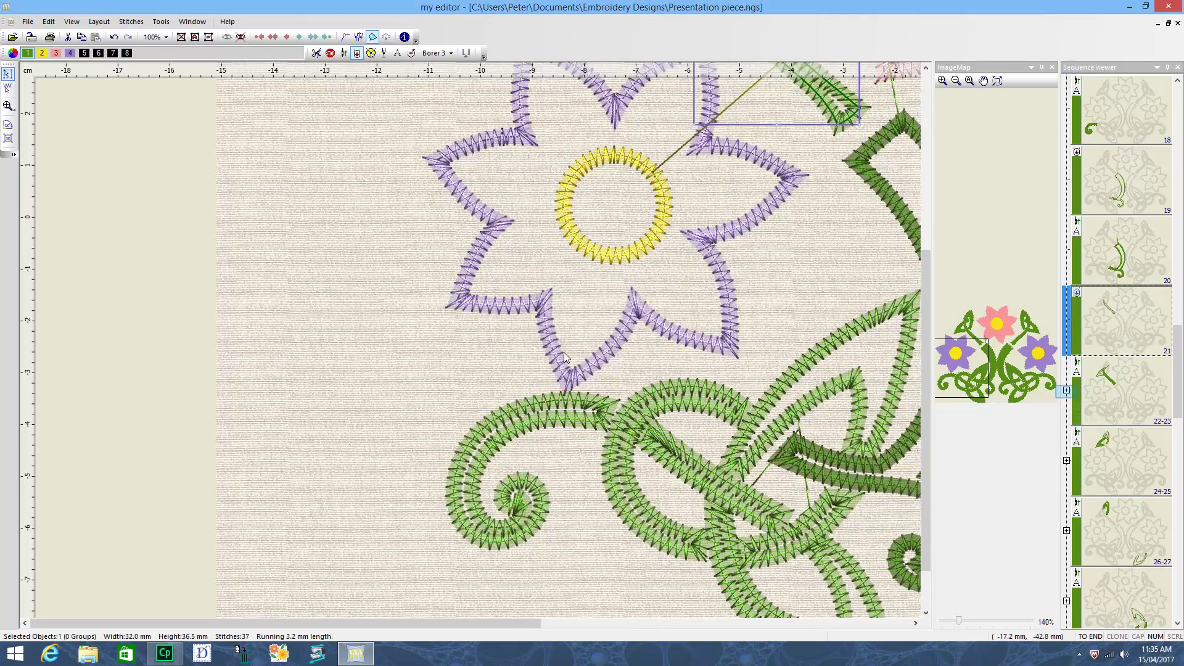
# Expand group 22-23, apply the machine command to the angular leaf outline, object 23, and decline regeneration
pyautogui.click(1067, 390)
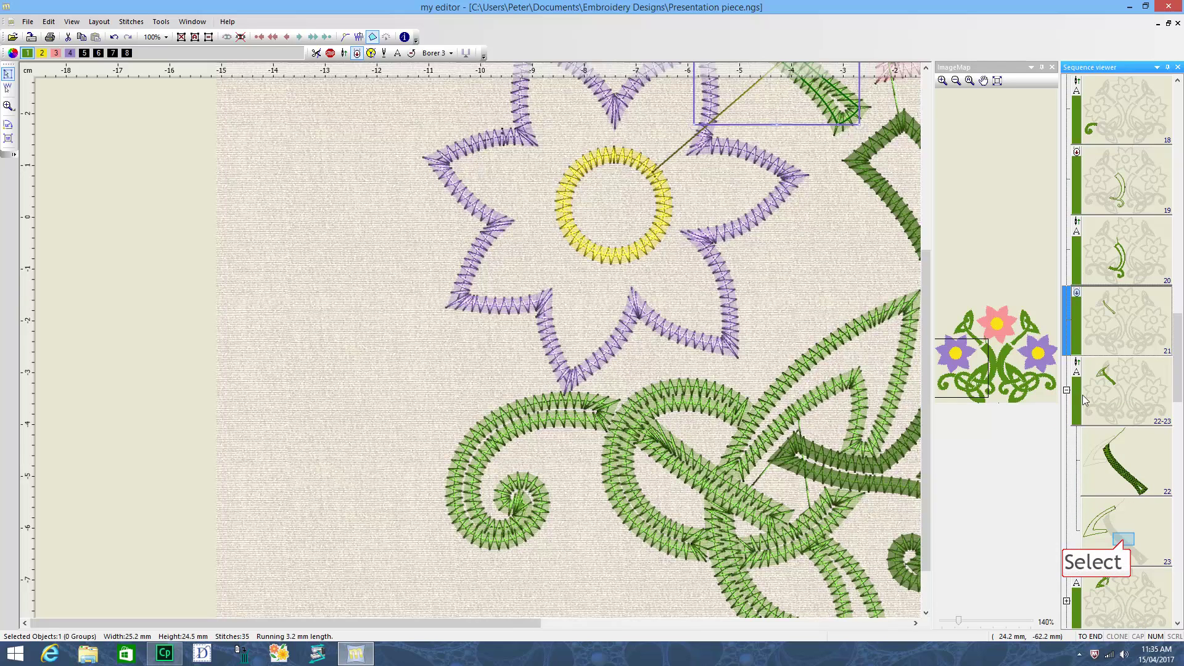
pyautogui.click(1124, 542)
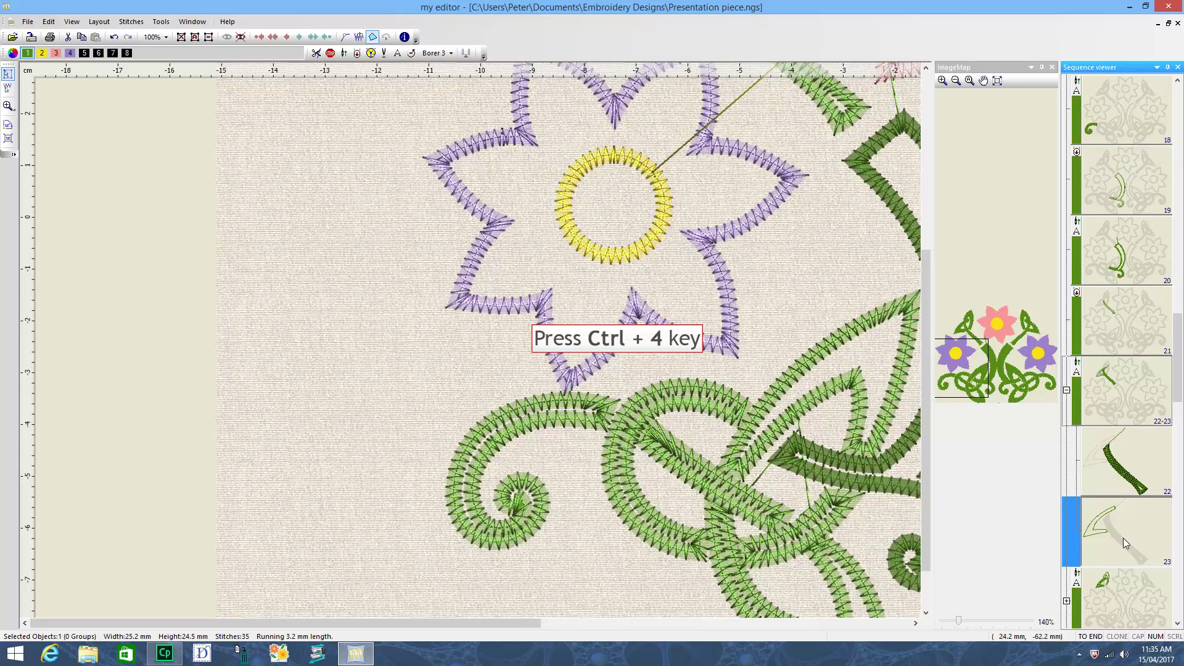
pyautogui.hotkey('ctrl', '4')
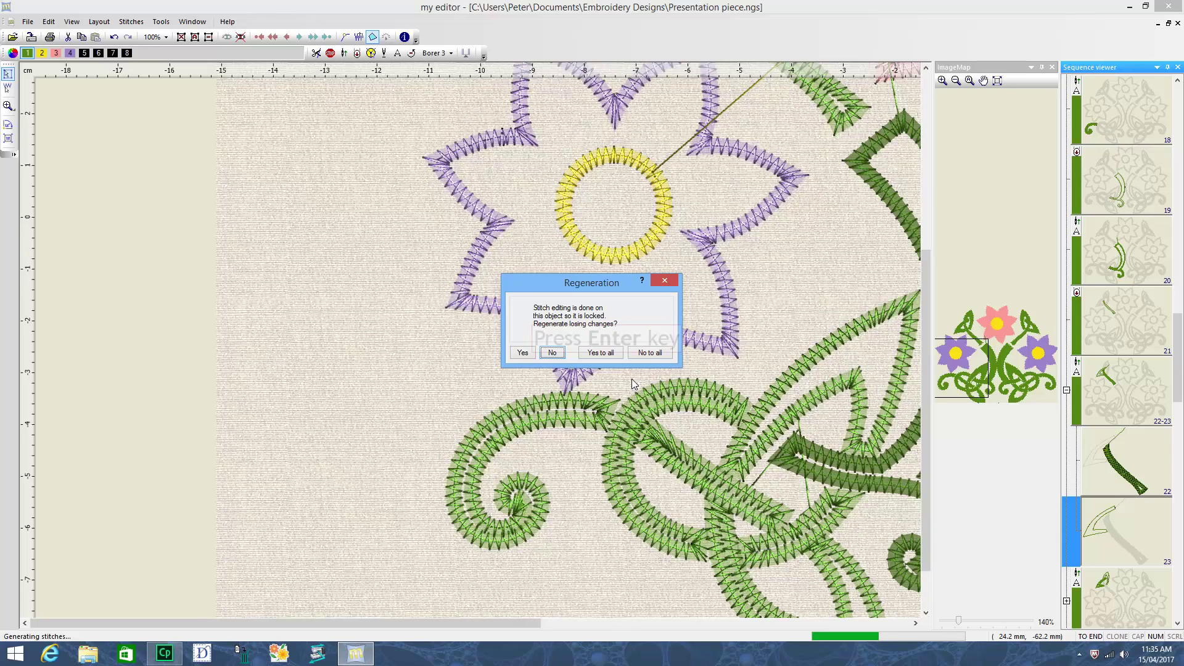
pyautogui.press('Return')
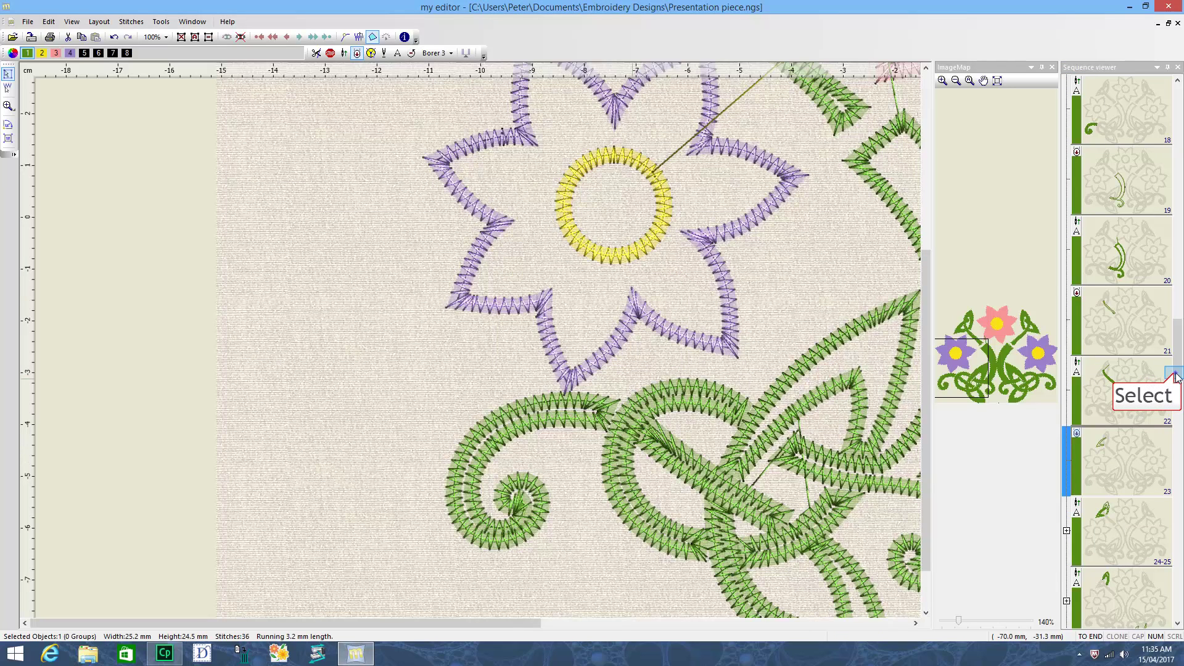
# Expand group 24-25 and apply the machine command to the arched leaf outline, object 25, without regenerating its stitches
pyautogui.scroll(-3, 1177, 378)
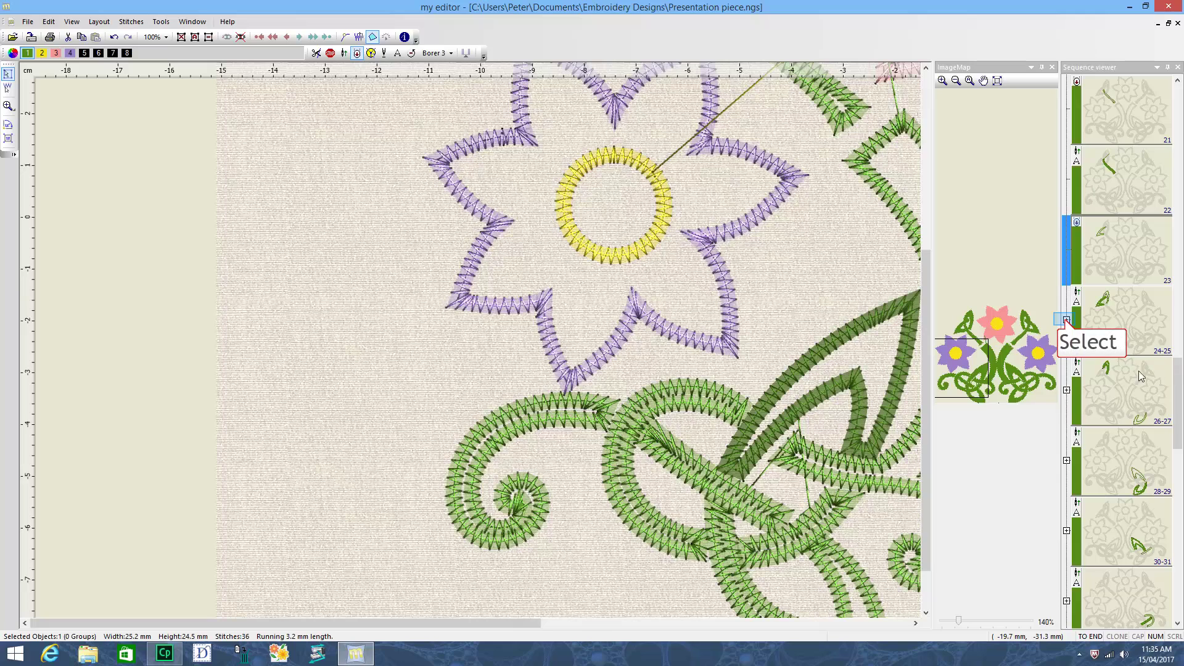
pyautogui.click(1066, 320)
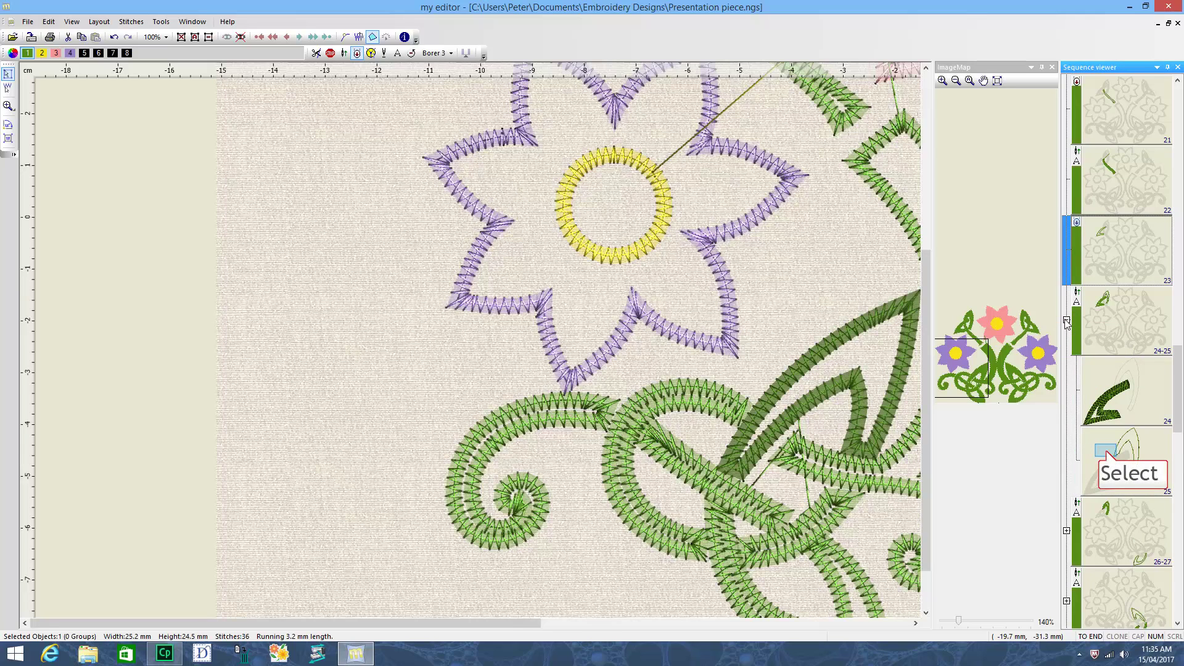
pyautogui.click(1107, 455)
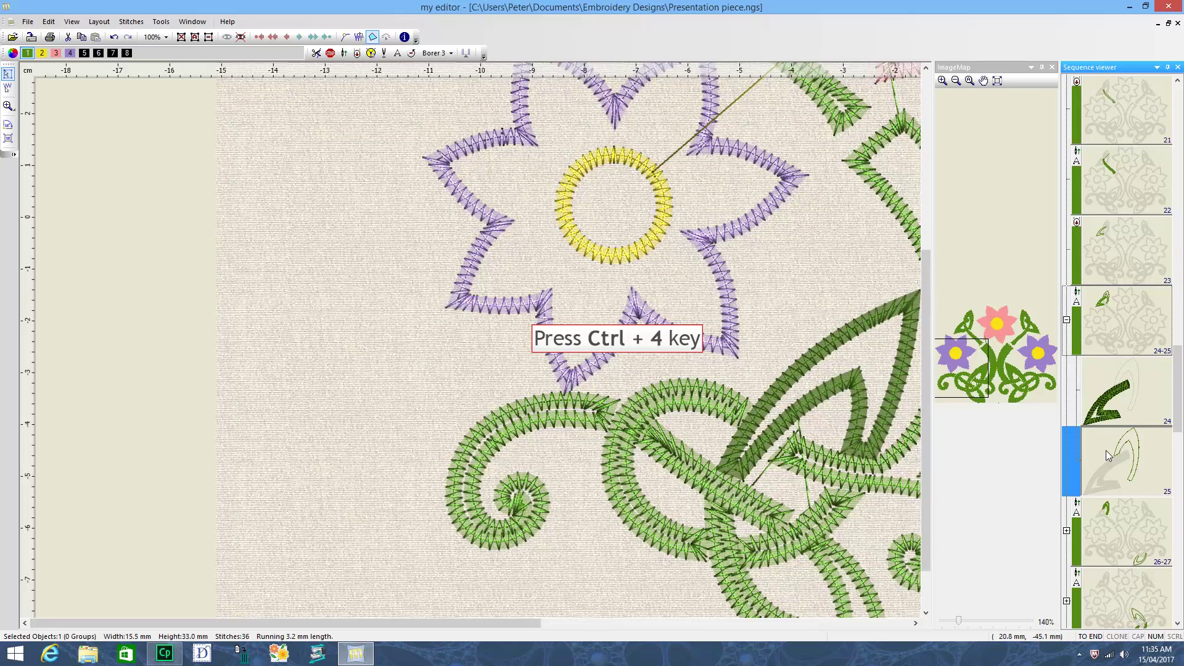
pyautogui.hotkey('ctrl', '4')
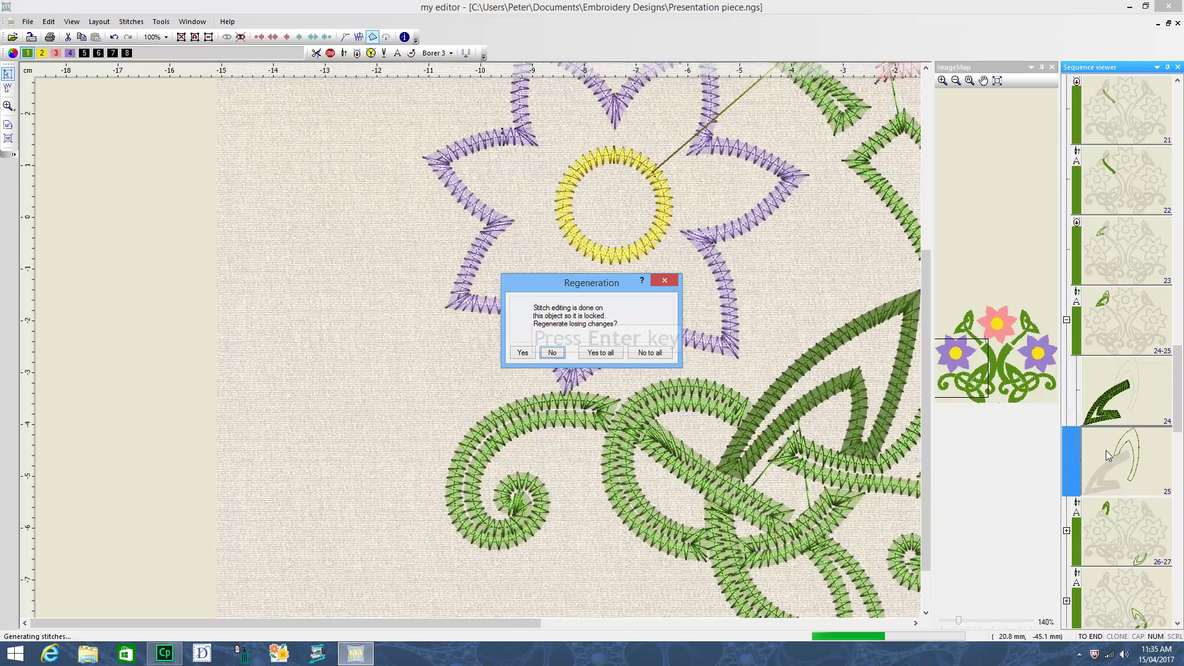
pyautogui.press('Return')
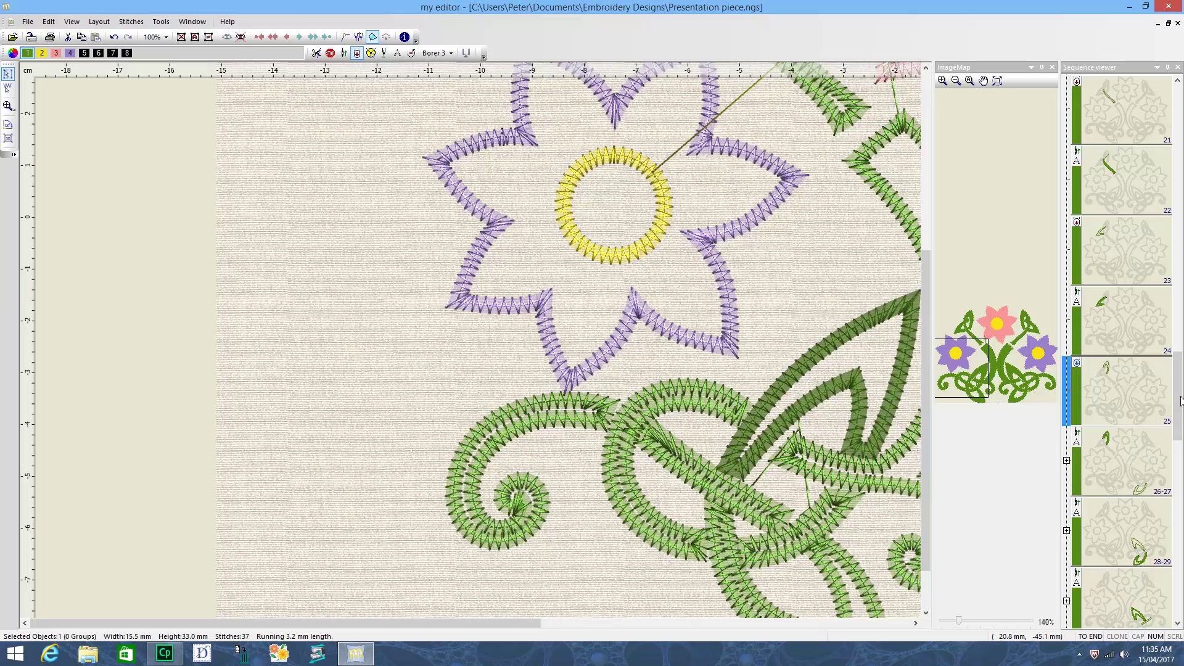
# Expand group 26-27, apply the machine command to the small curved leaf outline, object 27, and keep its edited stitches
pyautogui.moveTo(1182, 401); pyautogui.dragTo(1182, 431)
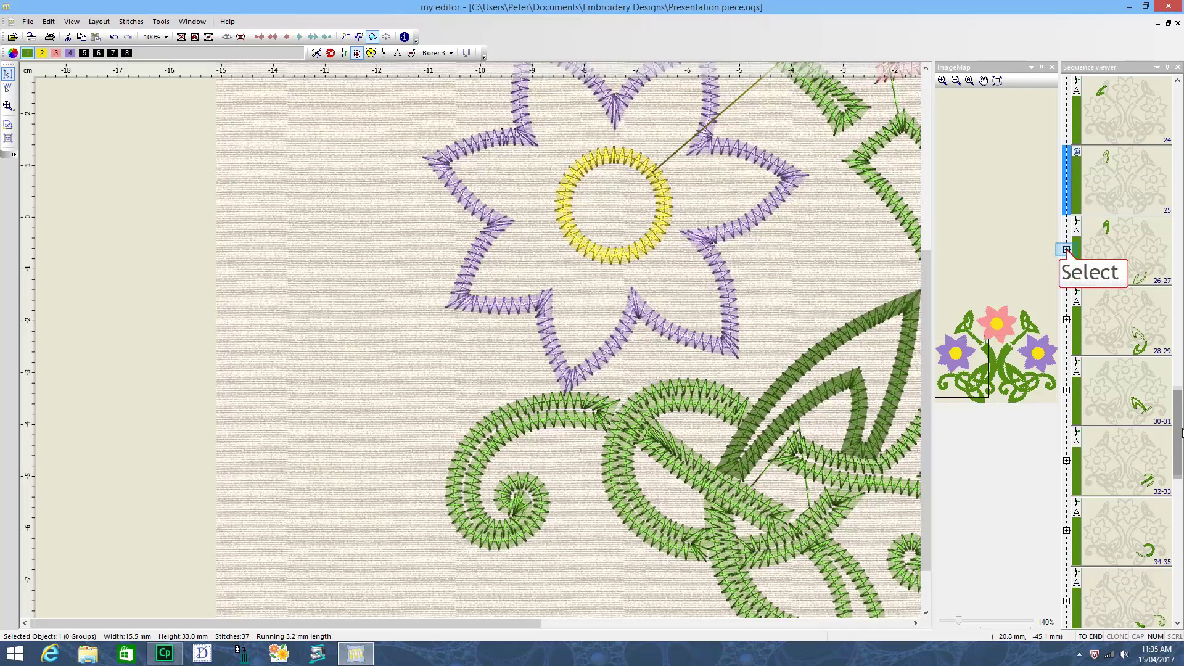
pyautogui.click(1067, 251)
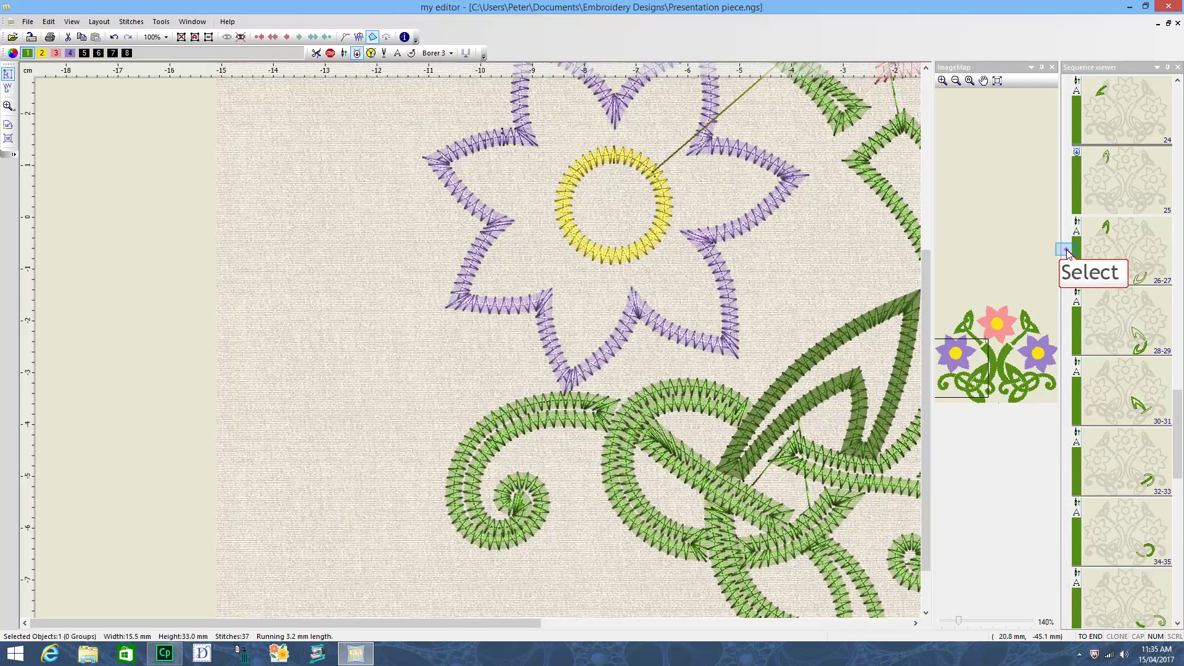
pyautogui.click(1068, 249)
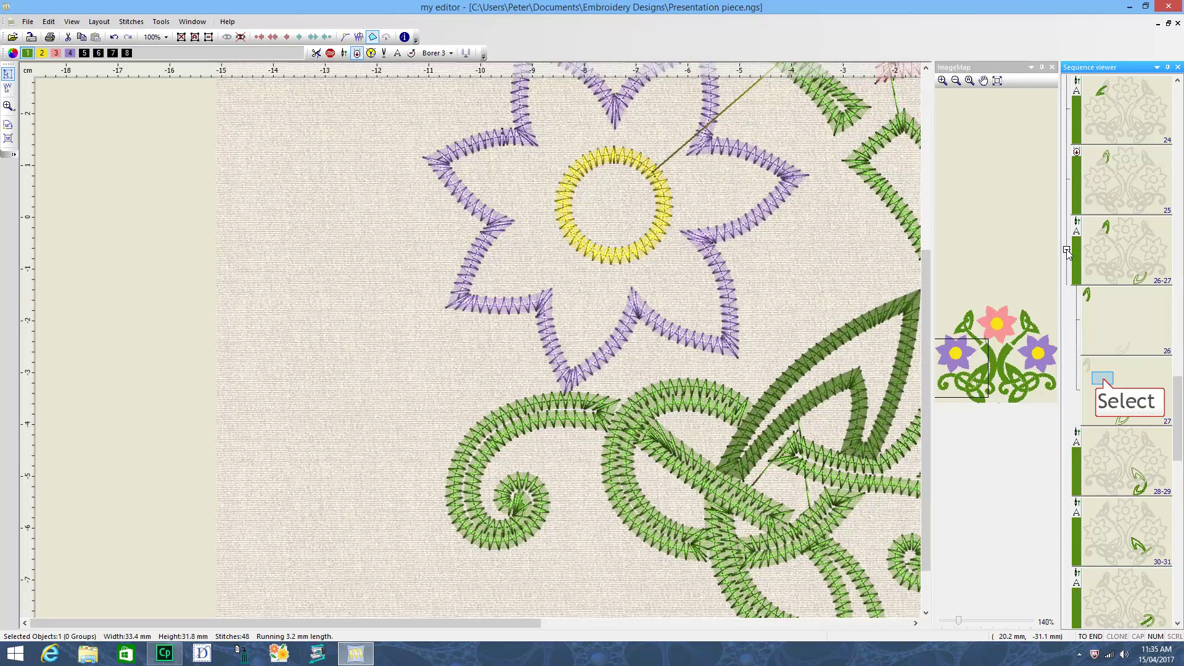
pyautogui.click(1104, 380)
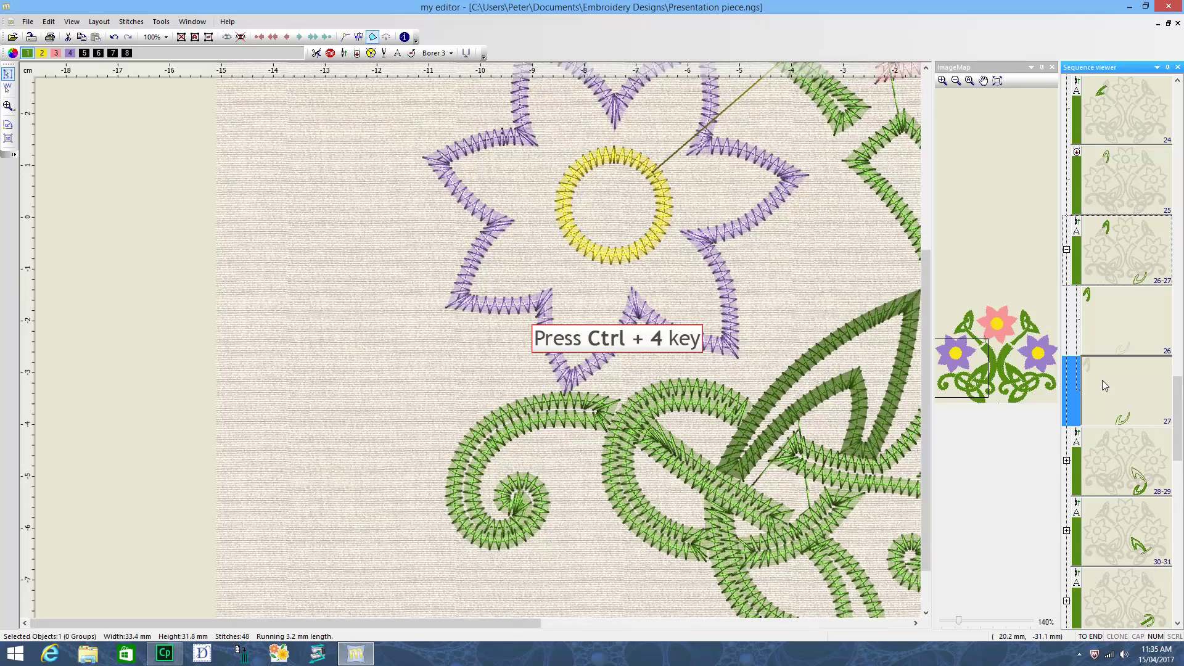
pyautogui.hotkey('ctrl', '4')
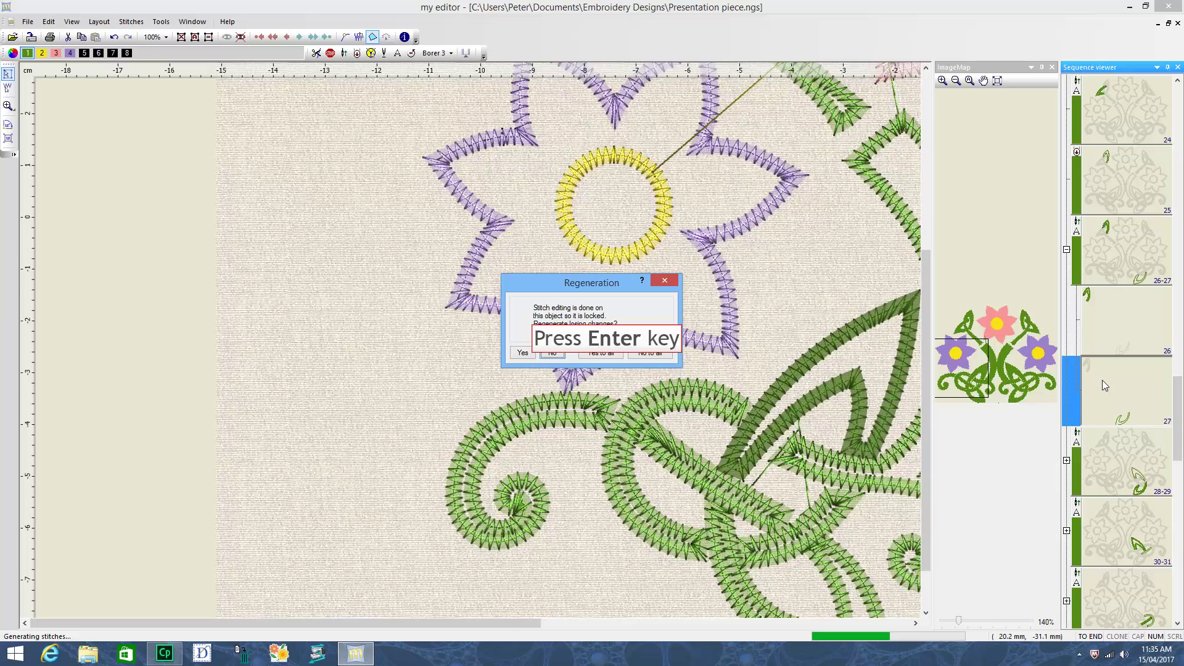
pyautogui.press('Return')
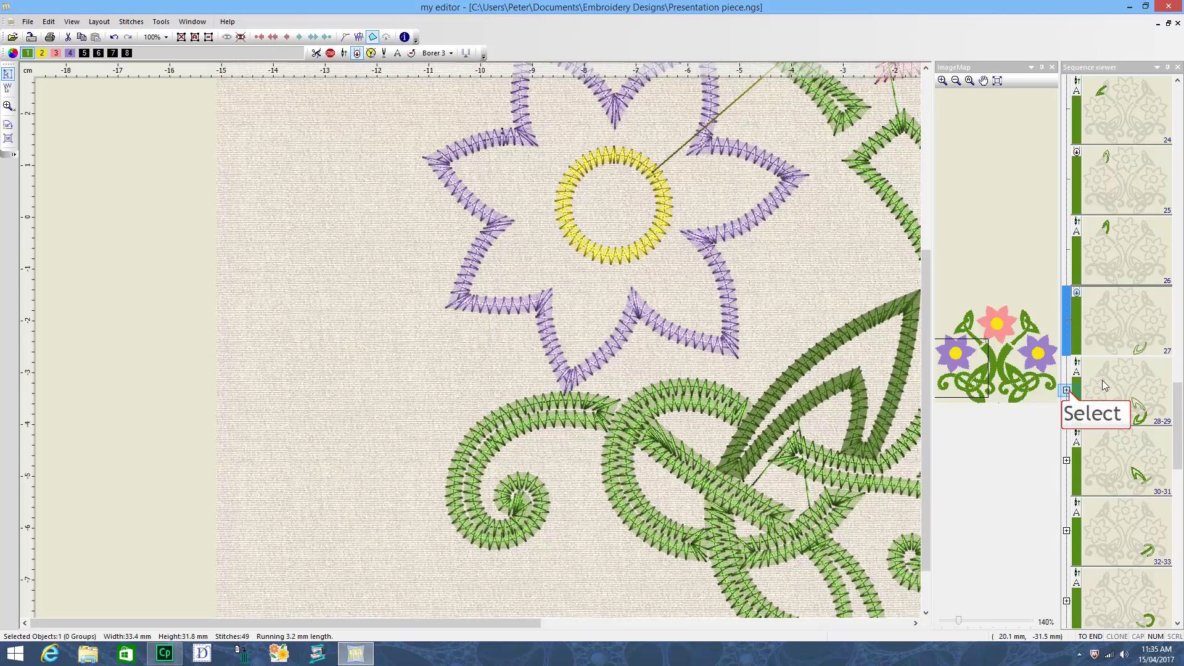
# Apply the machine command to the pointed leaf outline, object 29 in group 28-29, without regenerating, and expand group 30-31
pyautogui.click(1067, 390)
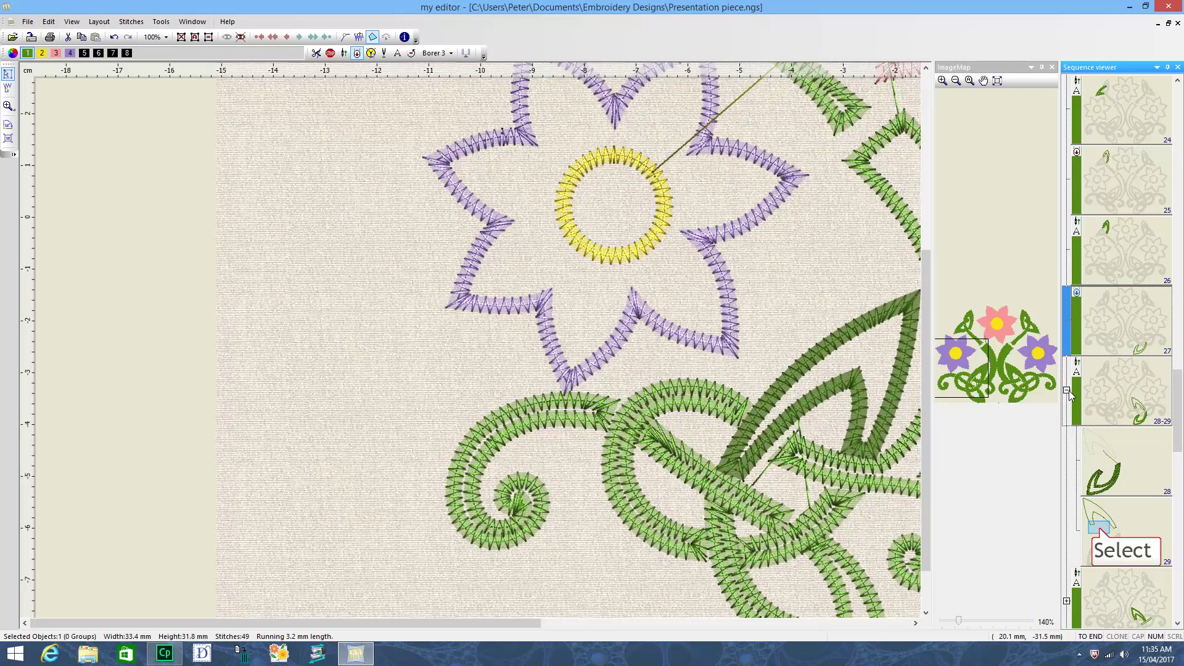
pyautogui.click(1103, 533)
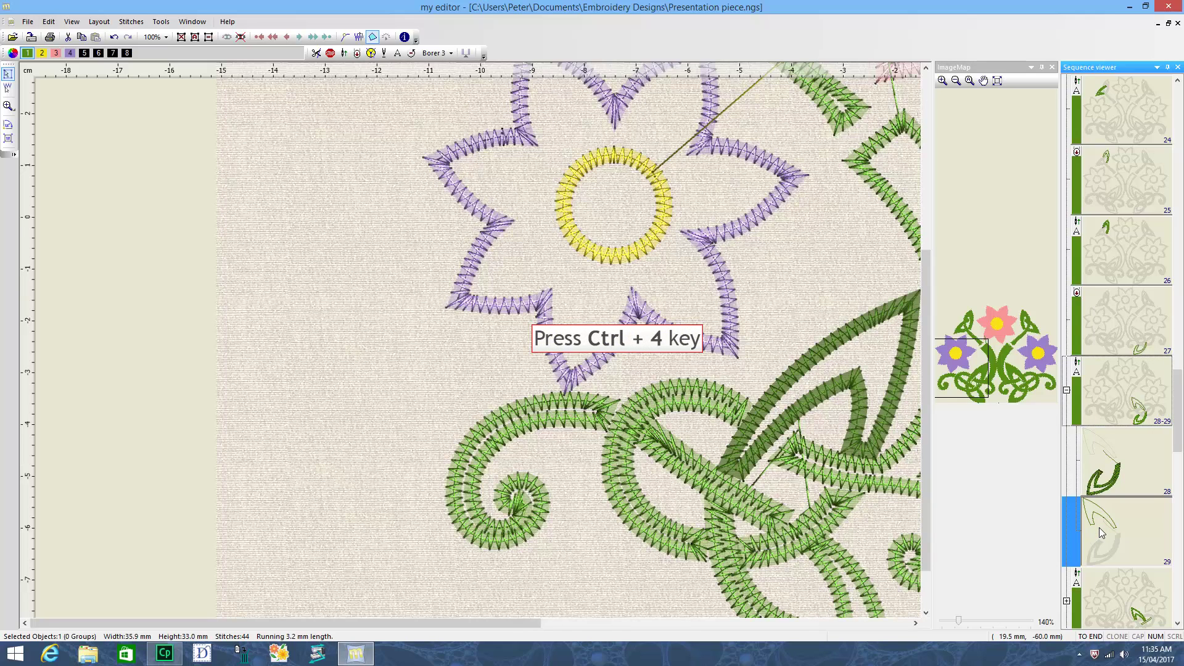
pyautogui.hotkey('ctrl', '4')
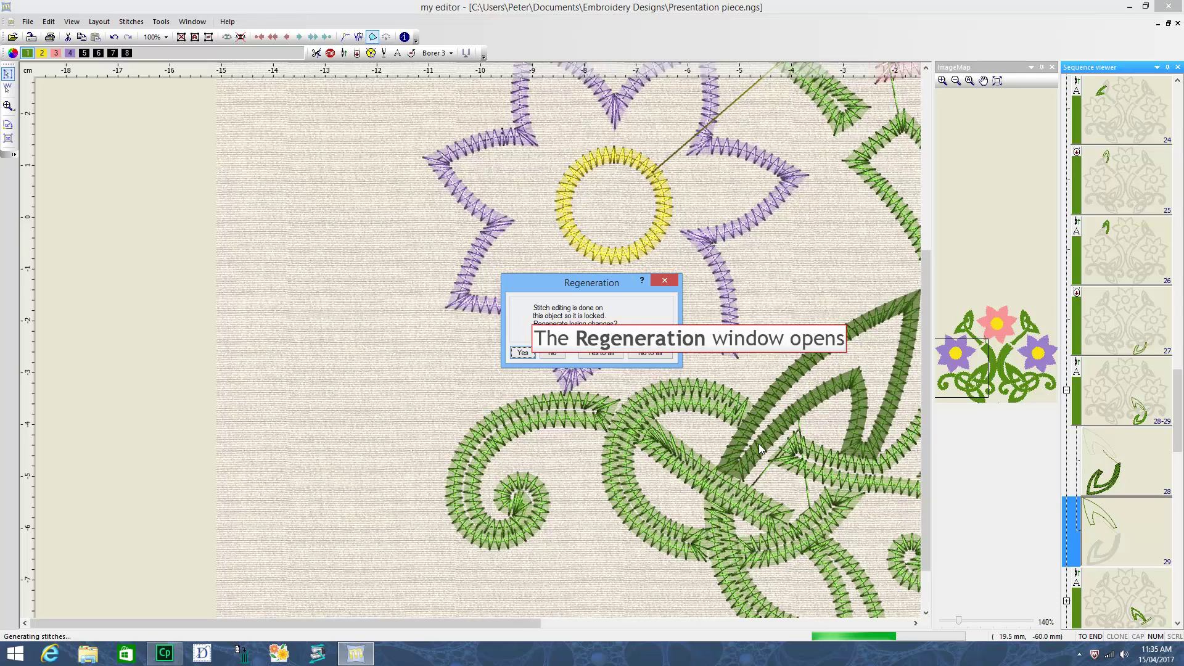
pyautogui.click(564, 358)
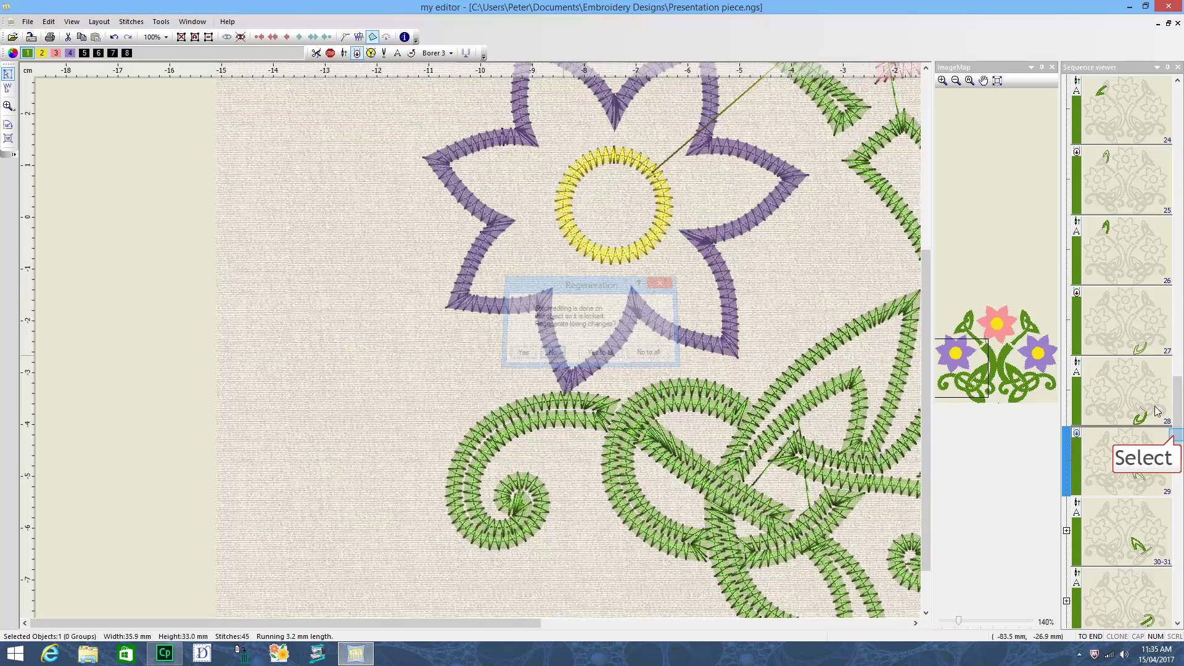
pyautogui.scroll(-2, 1181, 439)
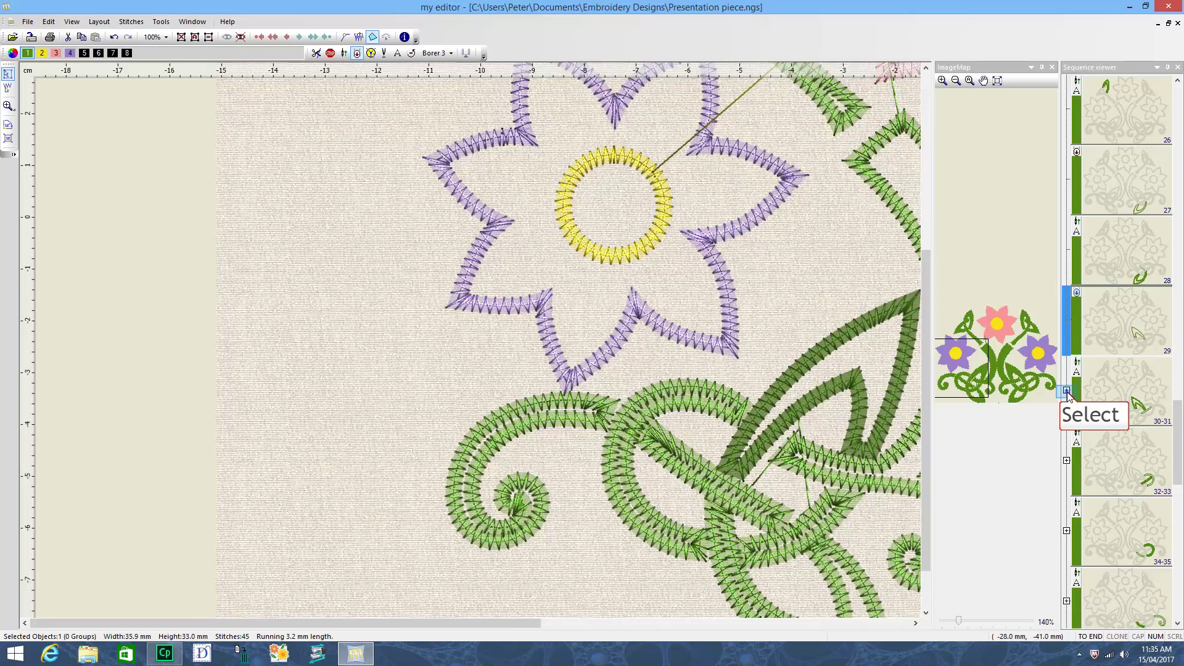
pyautogui.click(1067, 391)
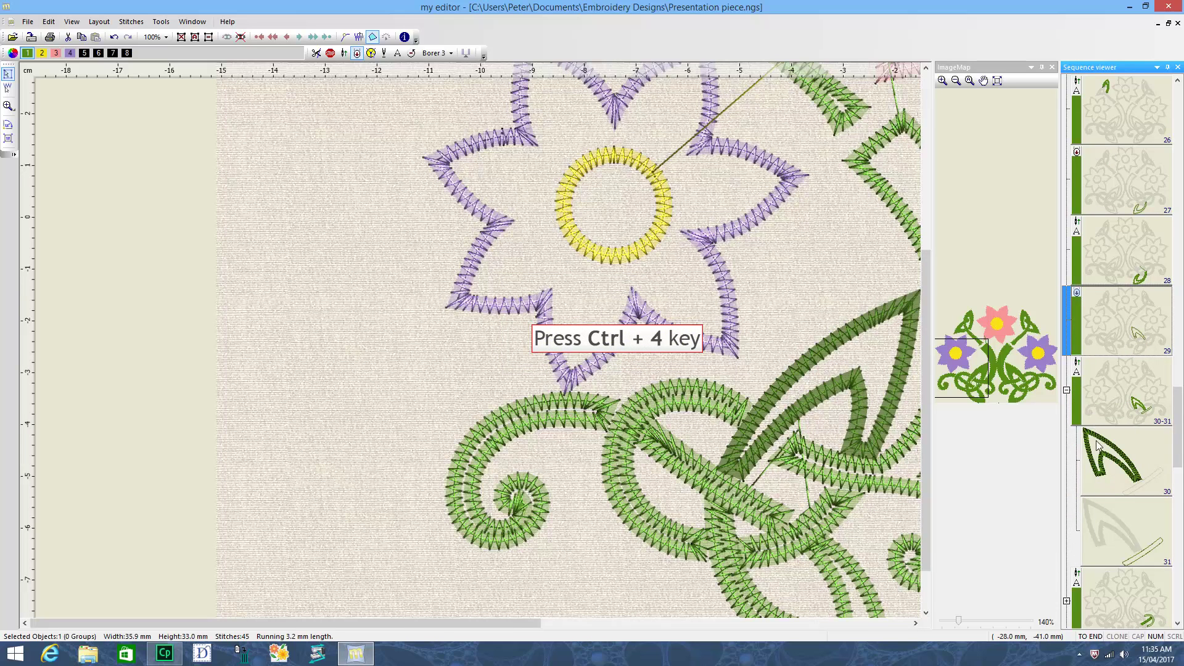
# Toggle the machine command of object 29 off and on again, declining regeneration both times
pyautogui.hotkey('ctrl', '4')
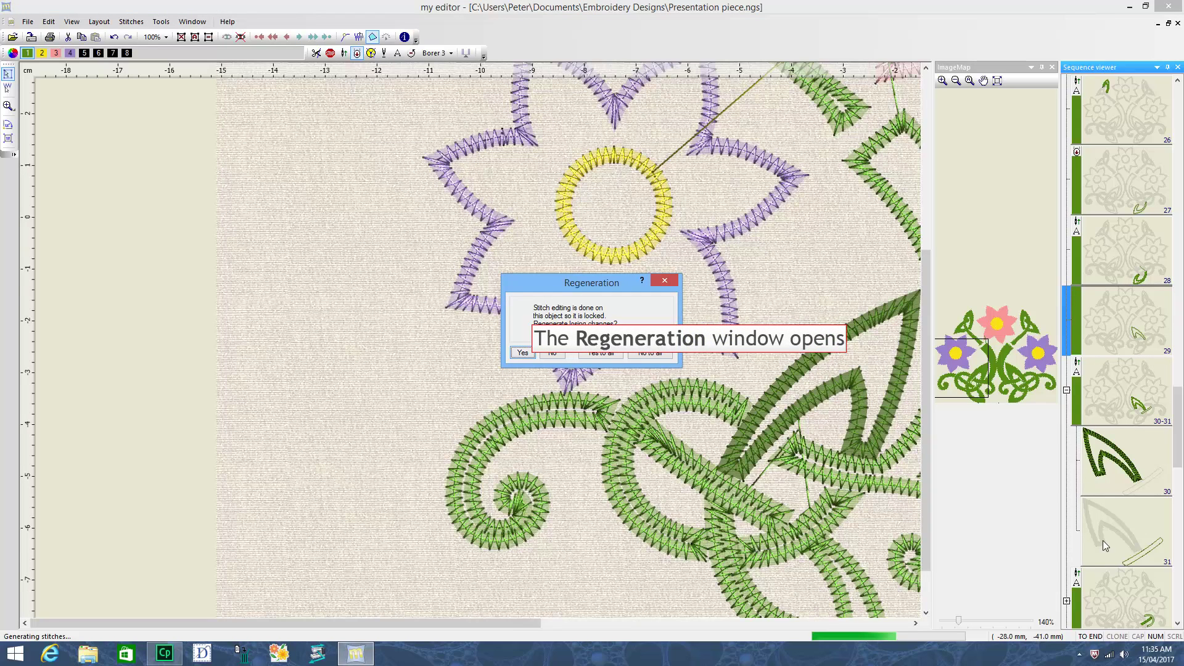
pyautogui.press('Tab')
pyautogui.press('Return')
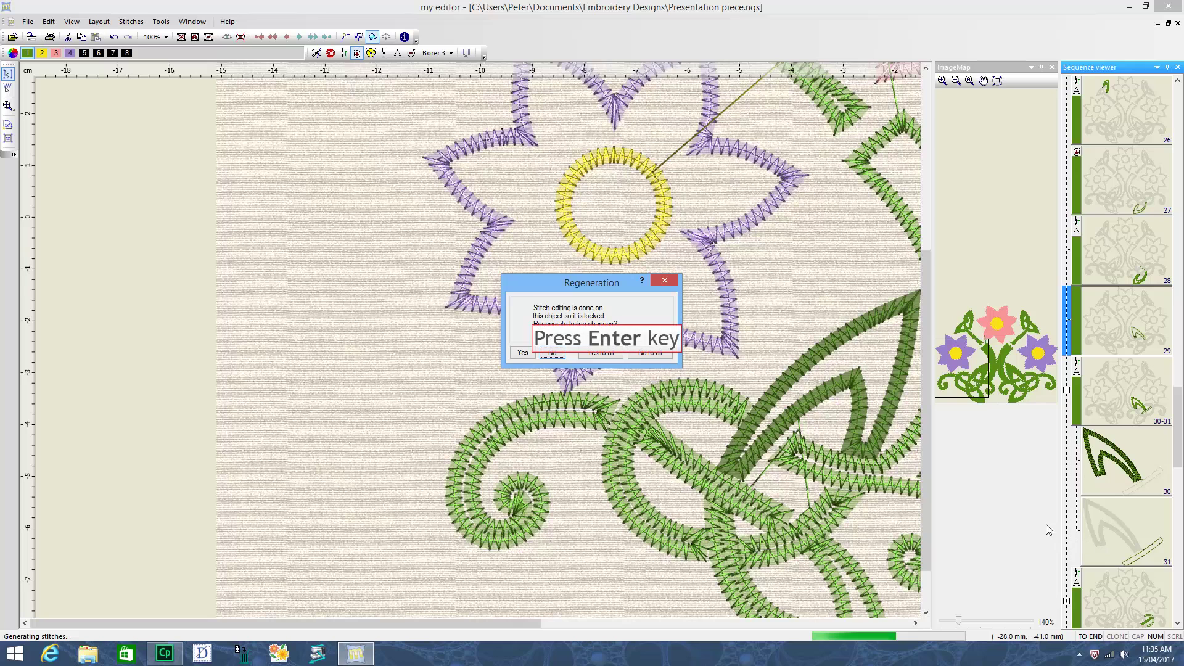
pyautogui.press('Return')
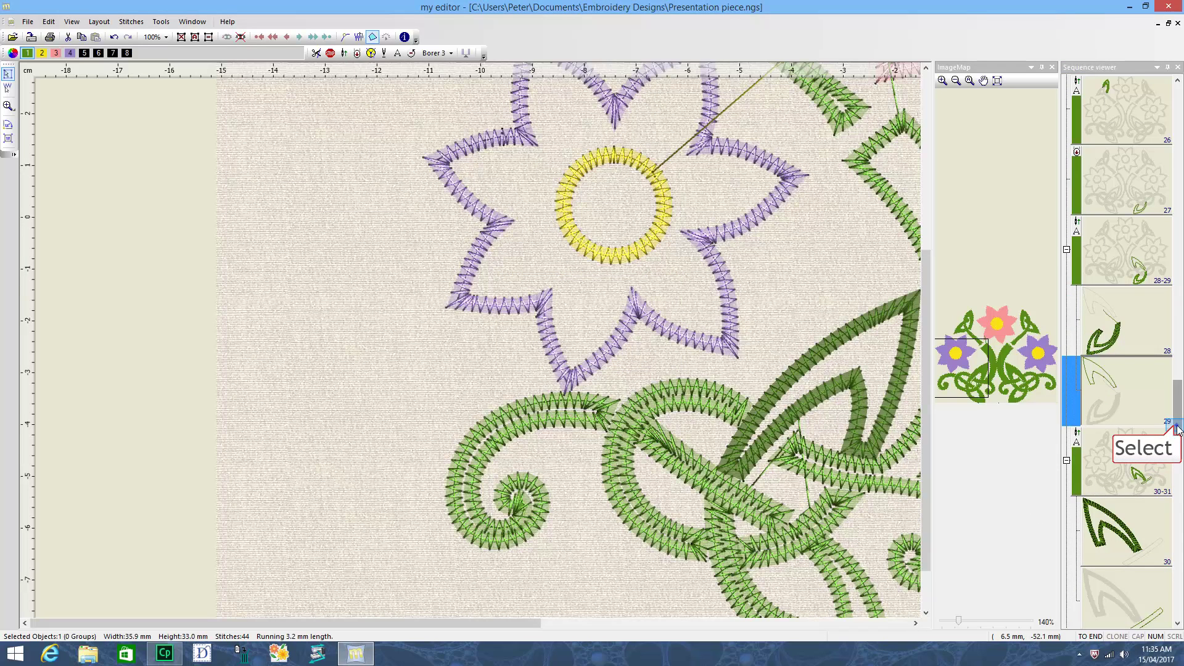
pyautogui.scroll(-1, 1178, 430)
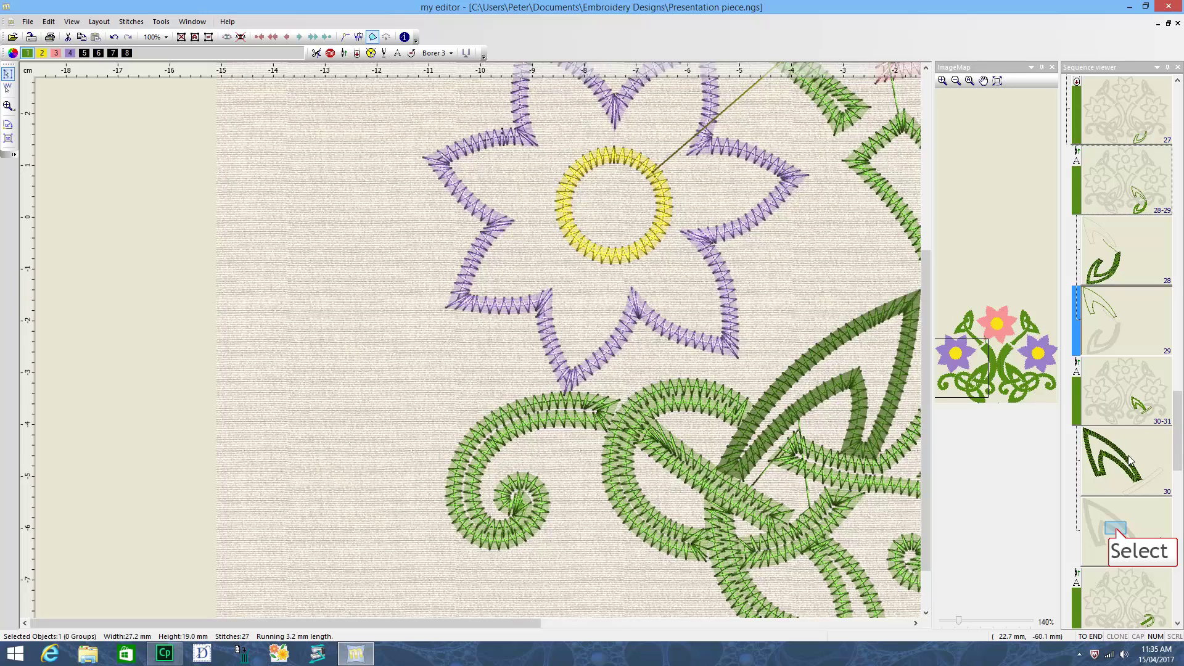
pyautogui.click(1116, 529)
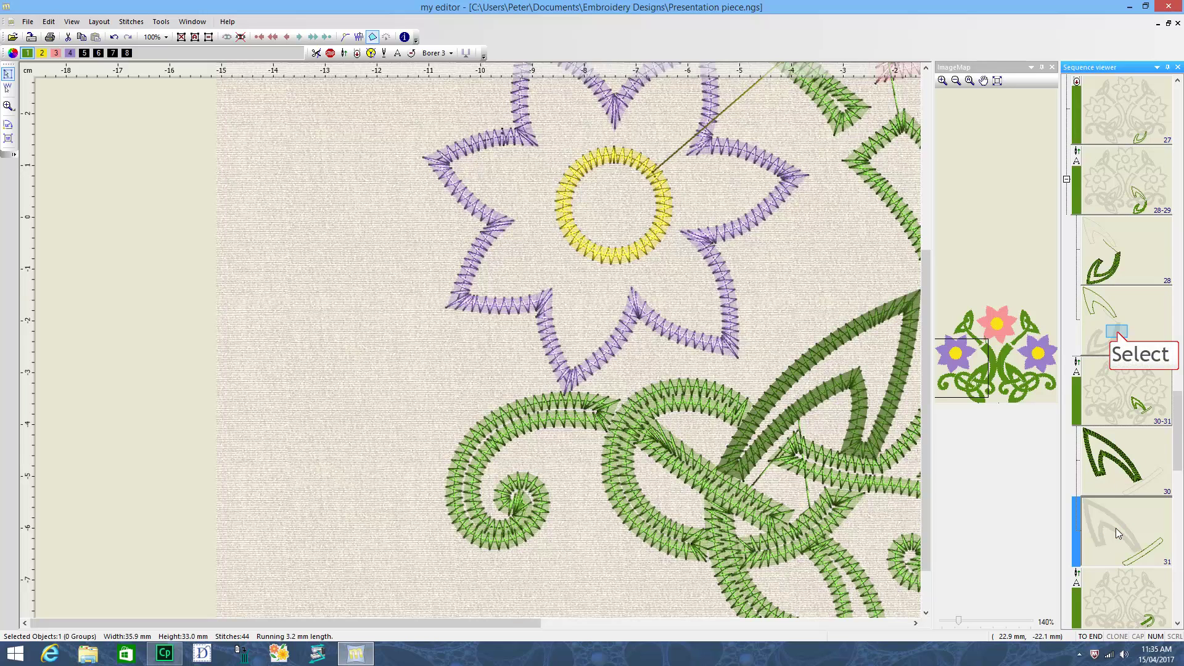
pyautogui.click(1118, 333)
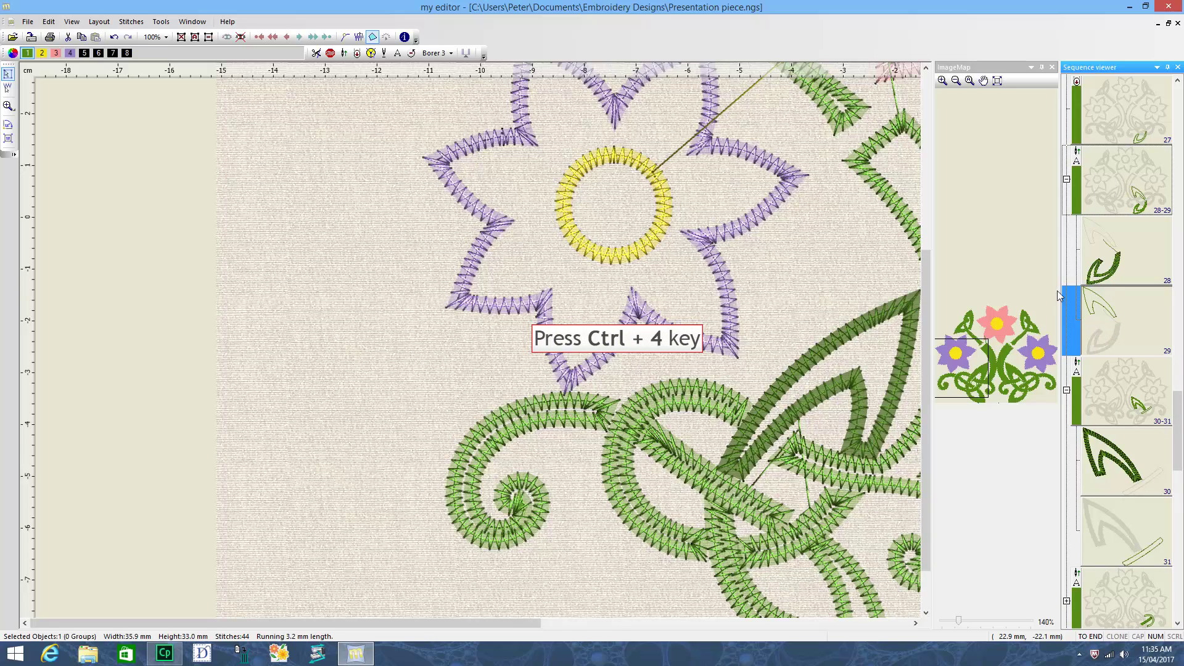
pyautogui.hotkey('ctrl', '4')
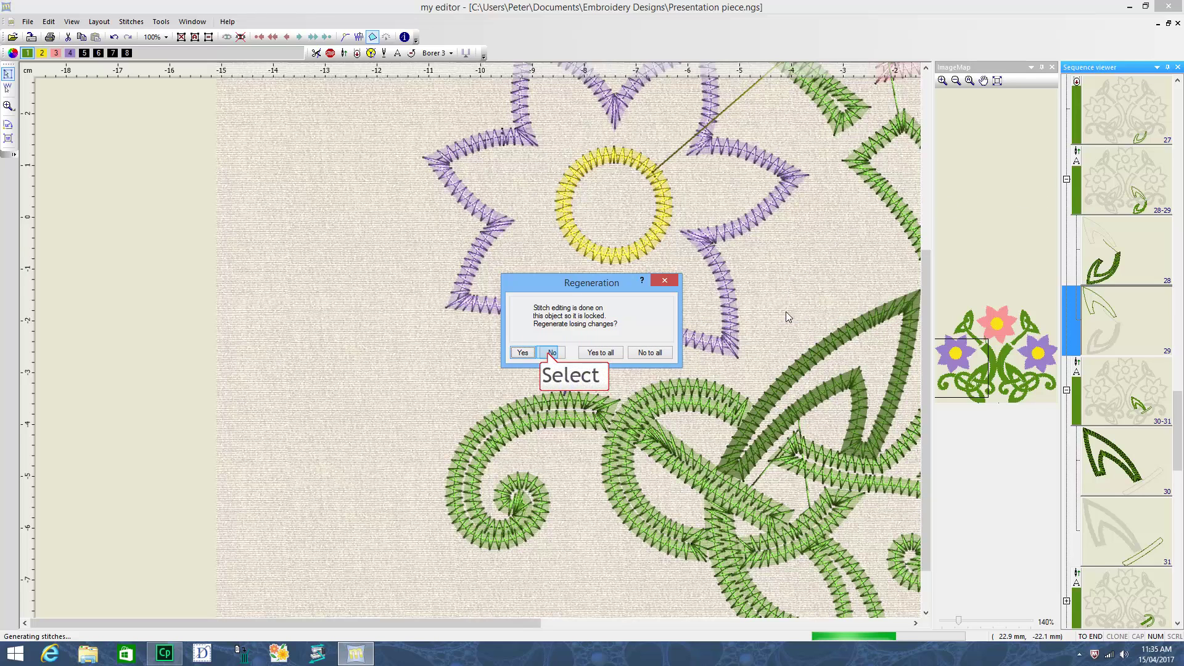
pyautogui.click(550, 353)
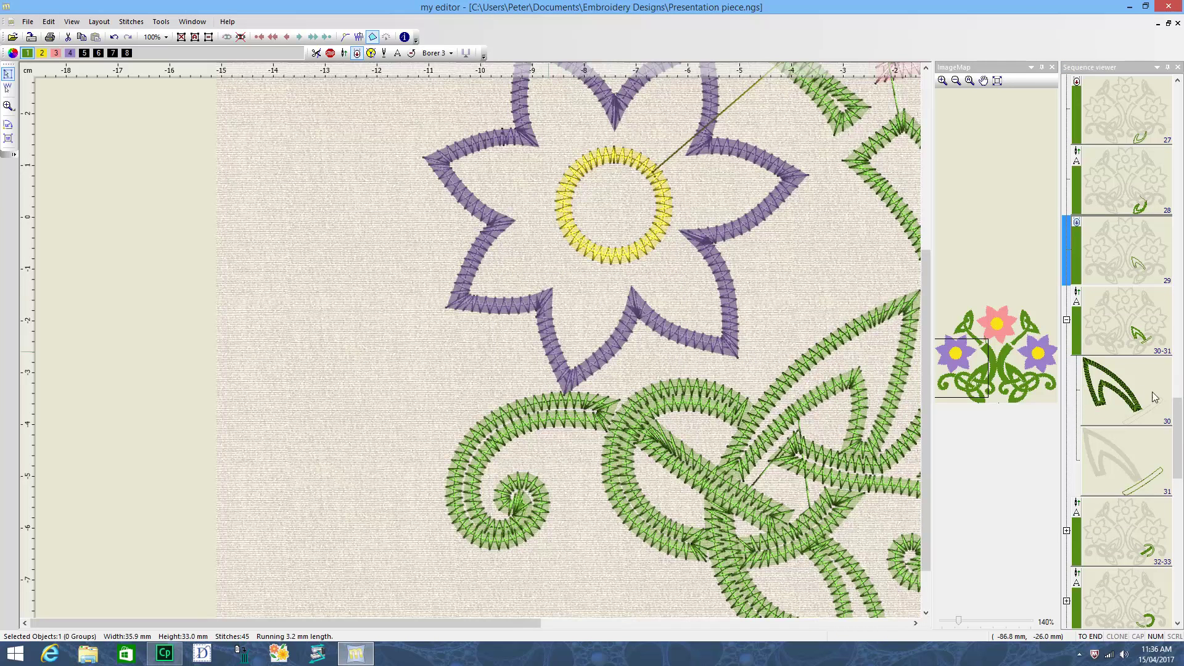
# Apply the machine command to the narrow straight band outline, object 31 in group 30-31, without regenerating its stitches
pyautogui.scroll(-1, 1181, 434)
pyautogui.scroll(-1, 1180, 434)
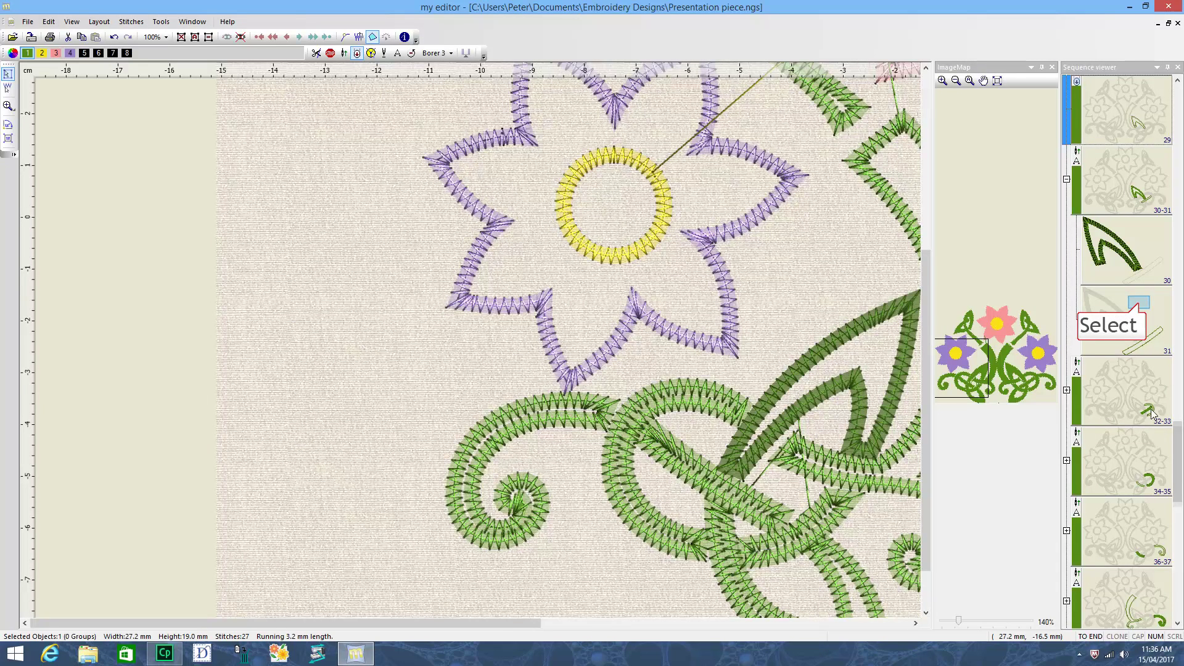
pyautogui.click(1140, 307)
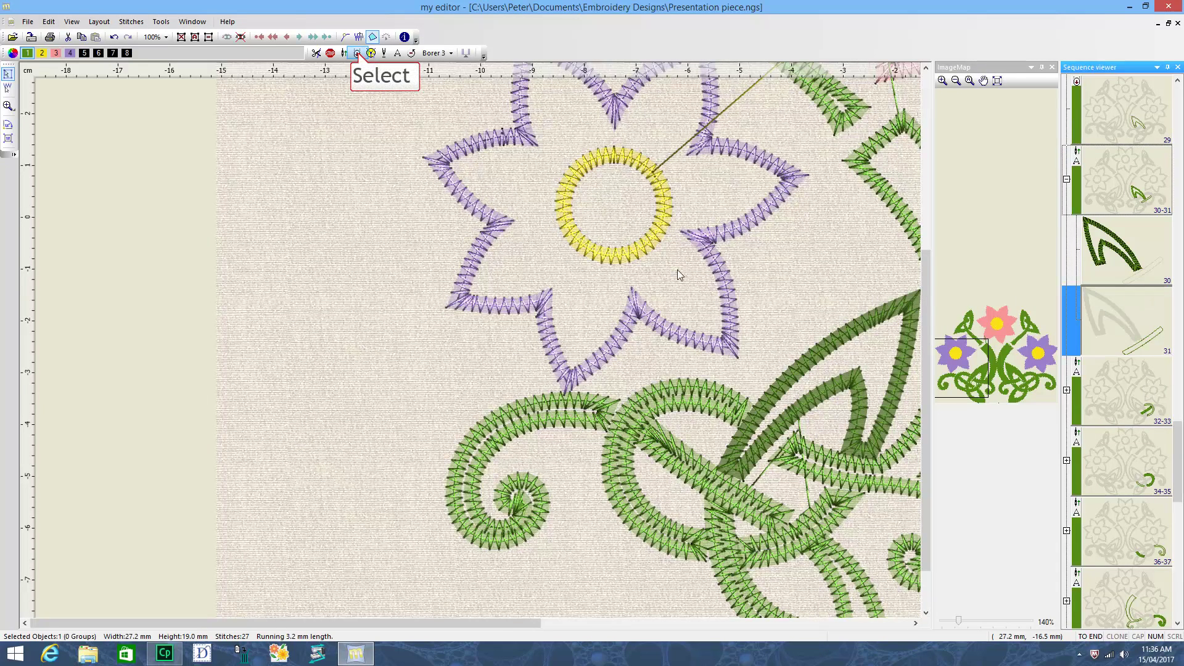
pyautogui.click(357, 53)
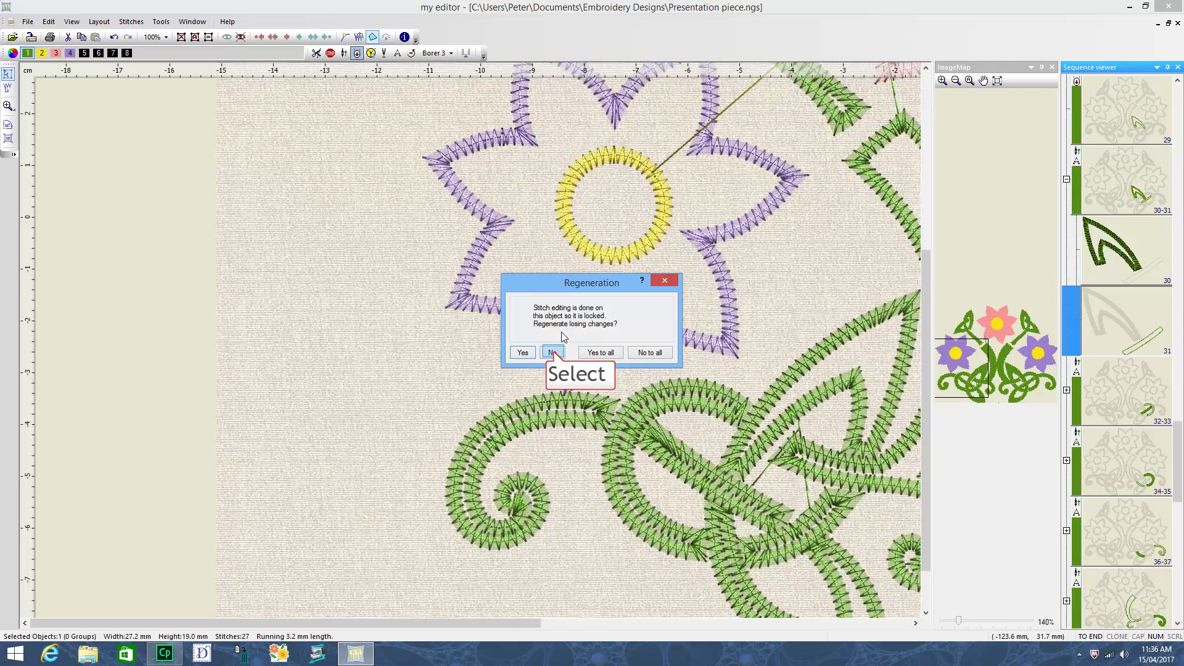
pyautogui.click(553, 353)
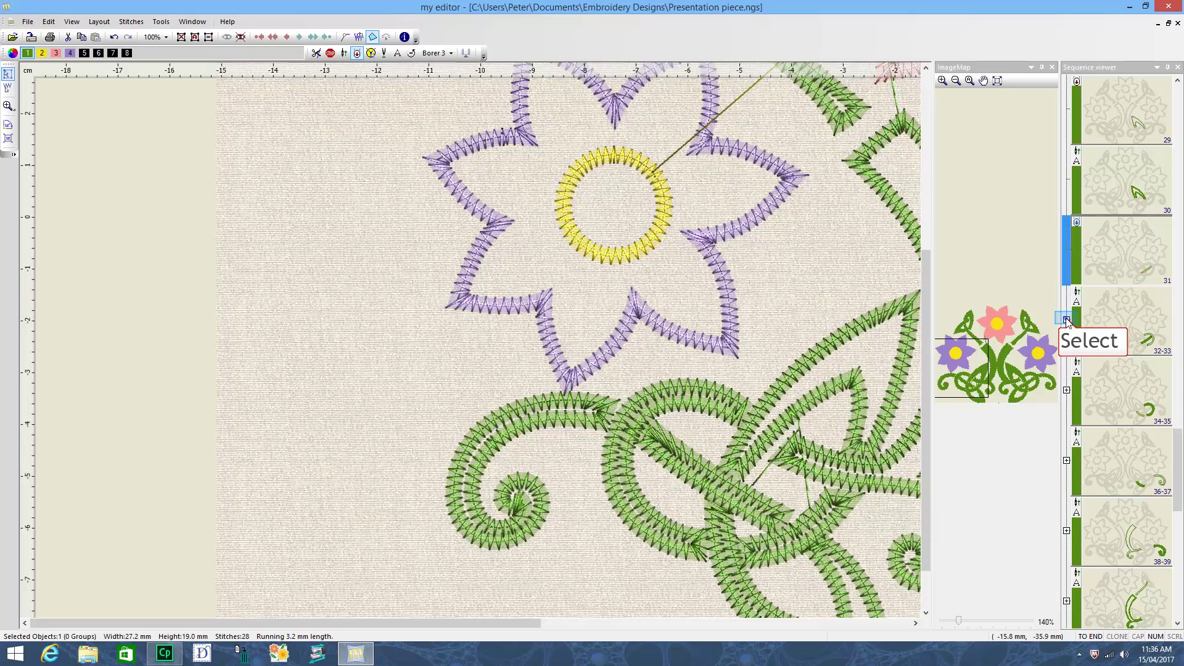
# Expand group 32-33 and apply the machine command to the C-shaped band outline, object 33, keeping its edited stitches
pyautogui.click(1068, 320)
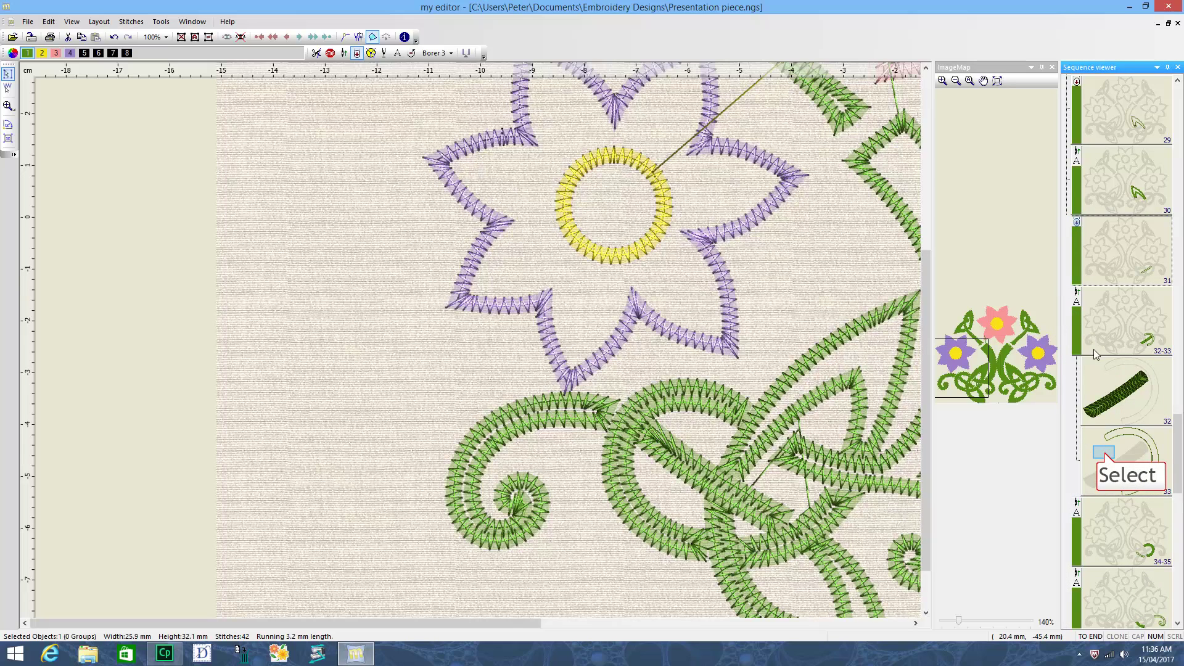
pyautogui.click(1106, 458)
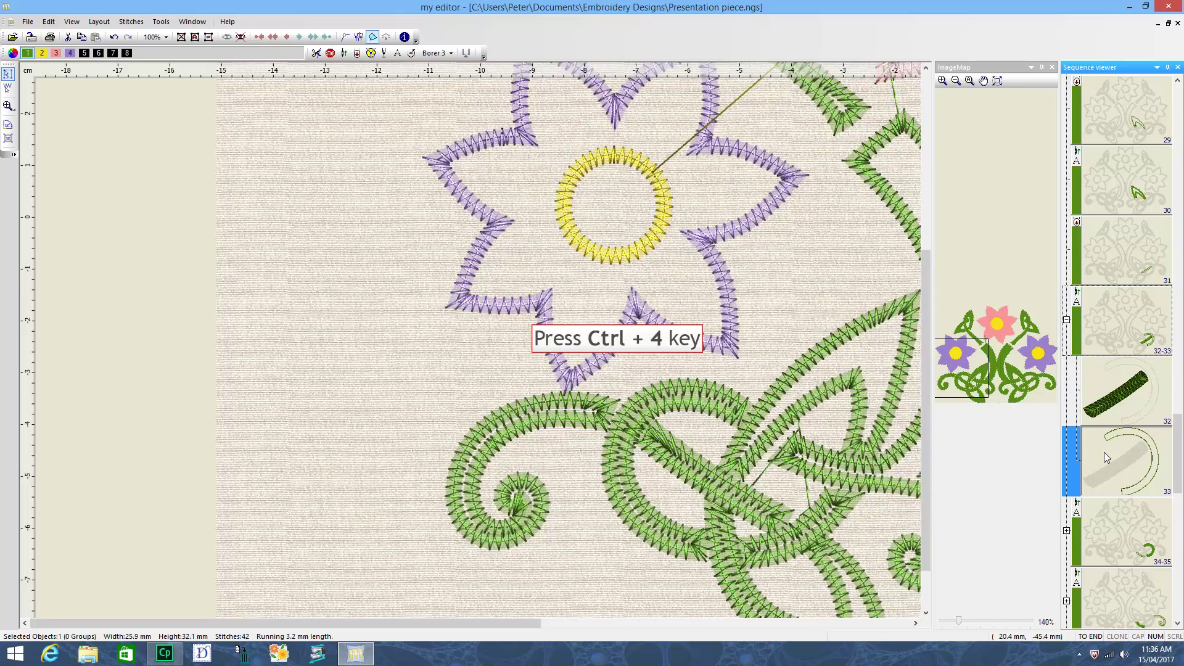
pyautogui.hotkey('ctrl', '4')
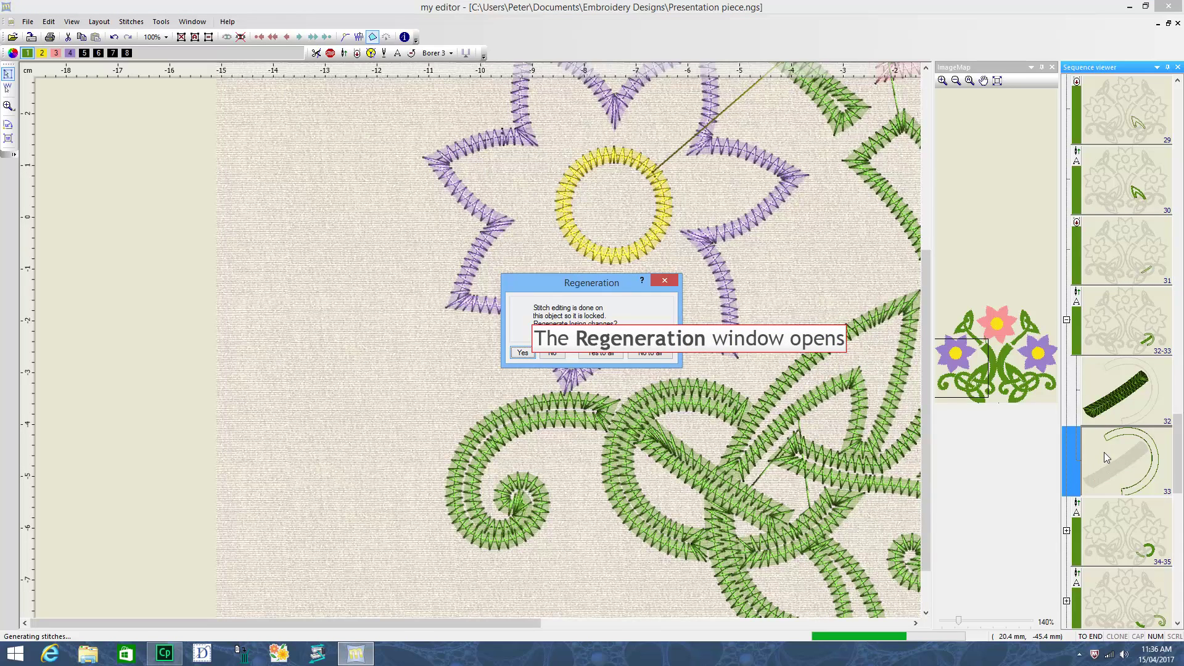
pyautogui.press('Tab')
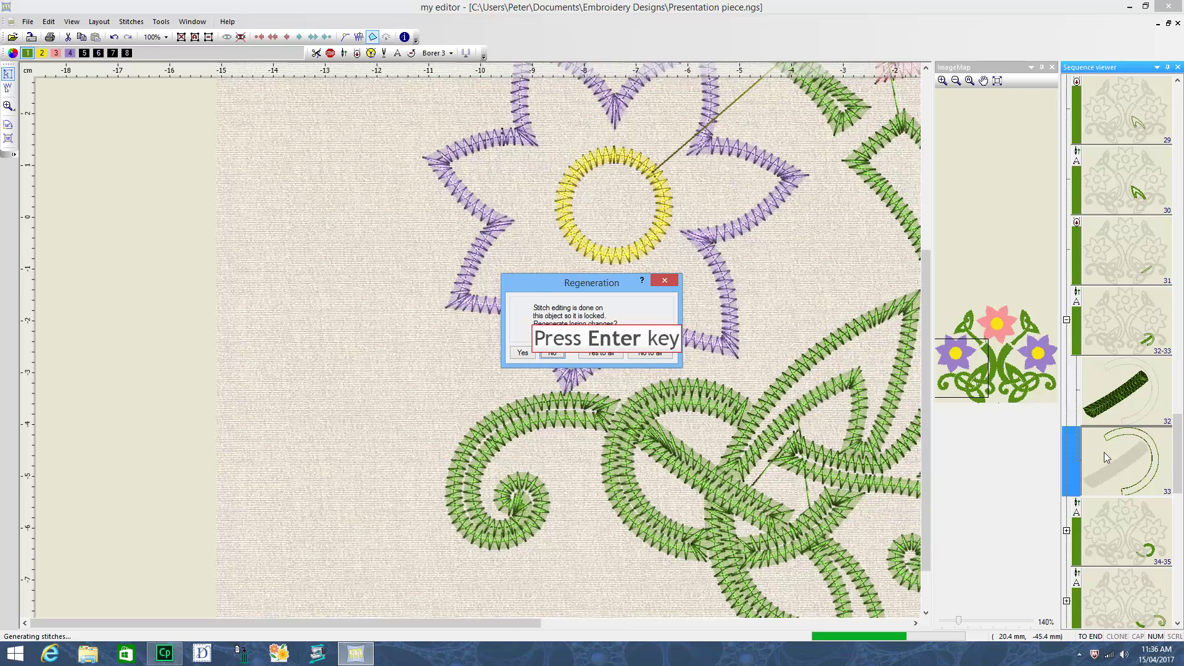
pyautogui.press('Return')
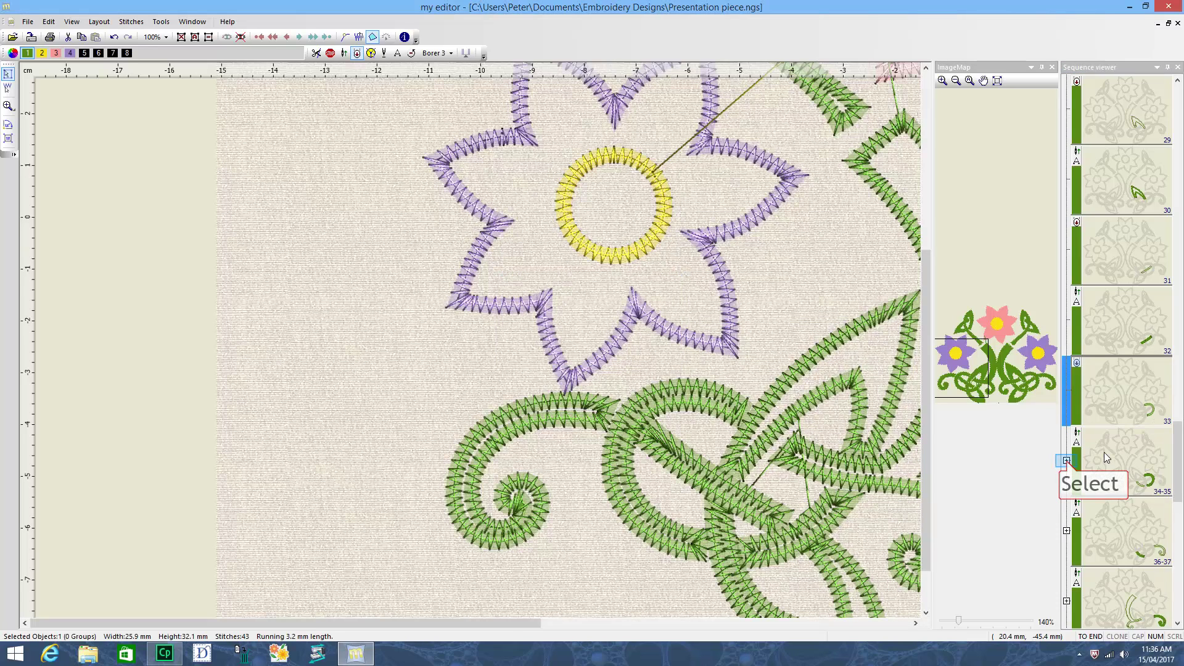
# Expand group 34-35 and apply the machine command to the short curved band outline, object 35, declining regeneration
pyautogui.click(1067, 461)
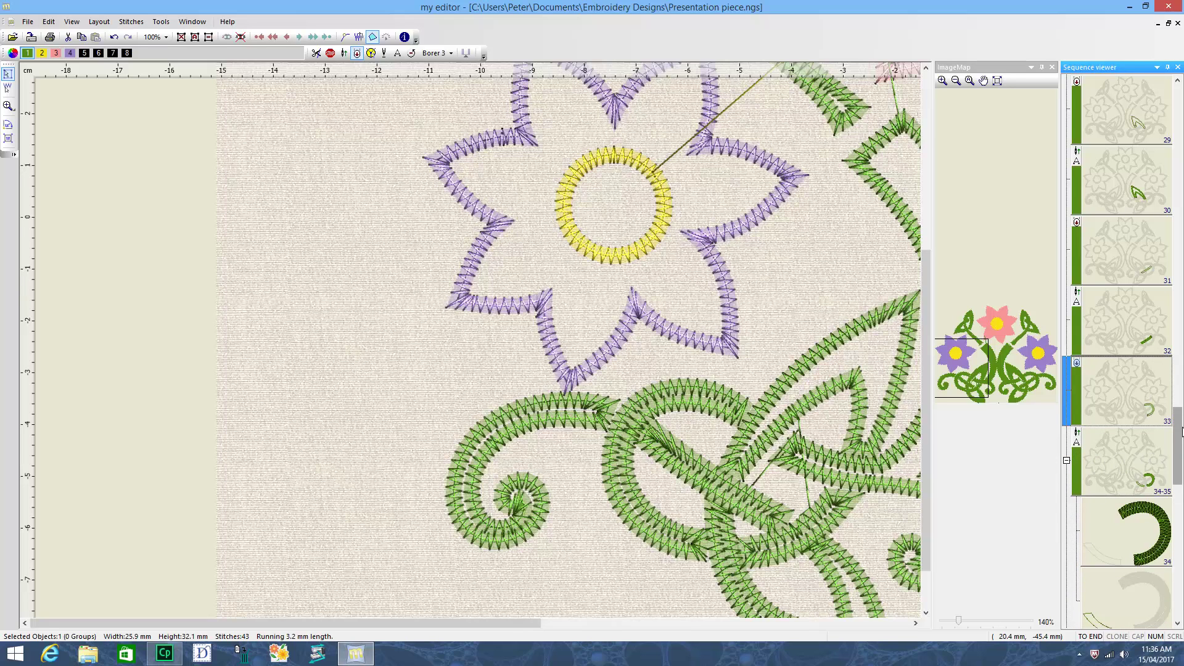
pyautogui.moveTo(1182, 432); pyautogui.dragTo(1182, 460)
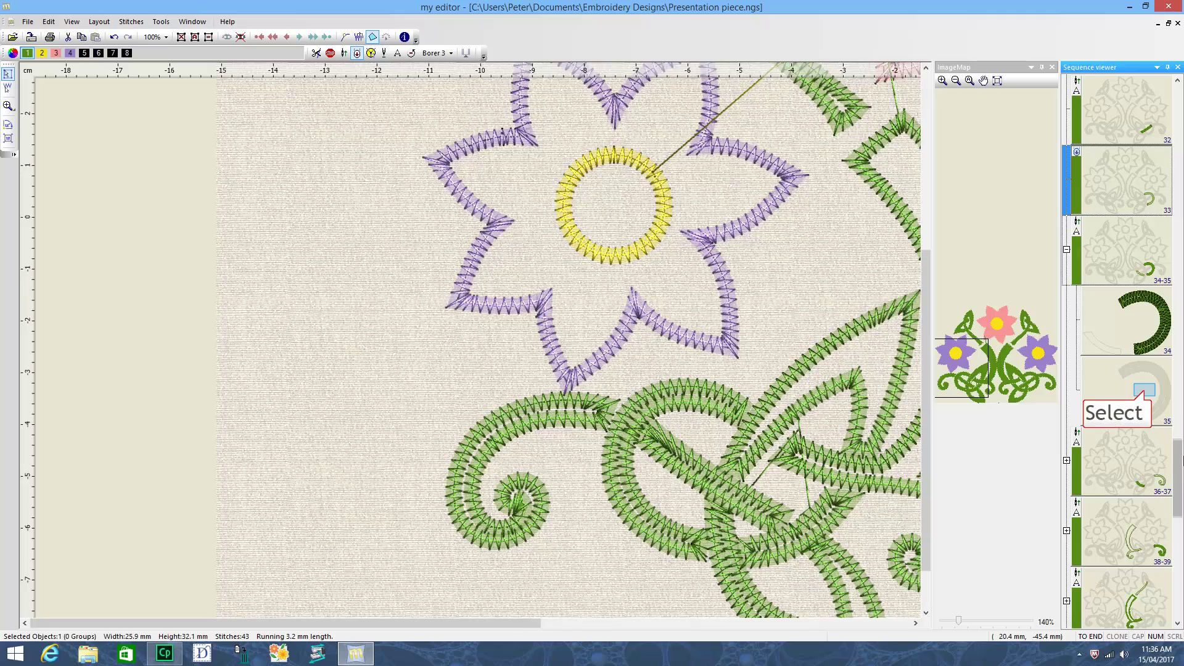
pyautogui.click(1147, 395)
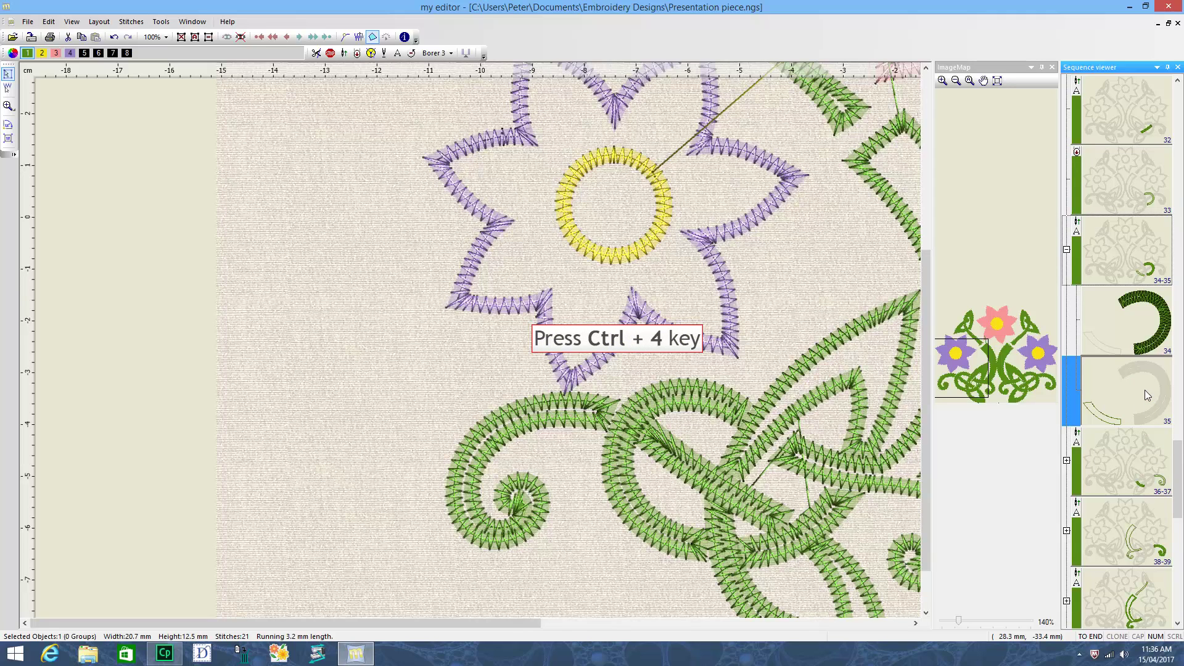
pyautogui.hotkey('ctrl', '4')
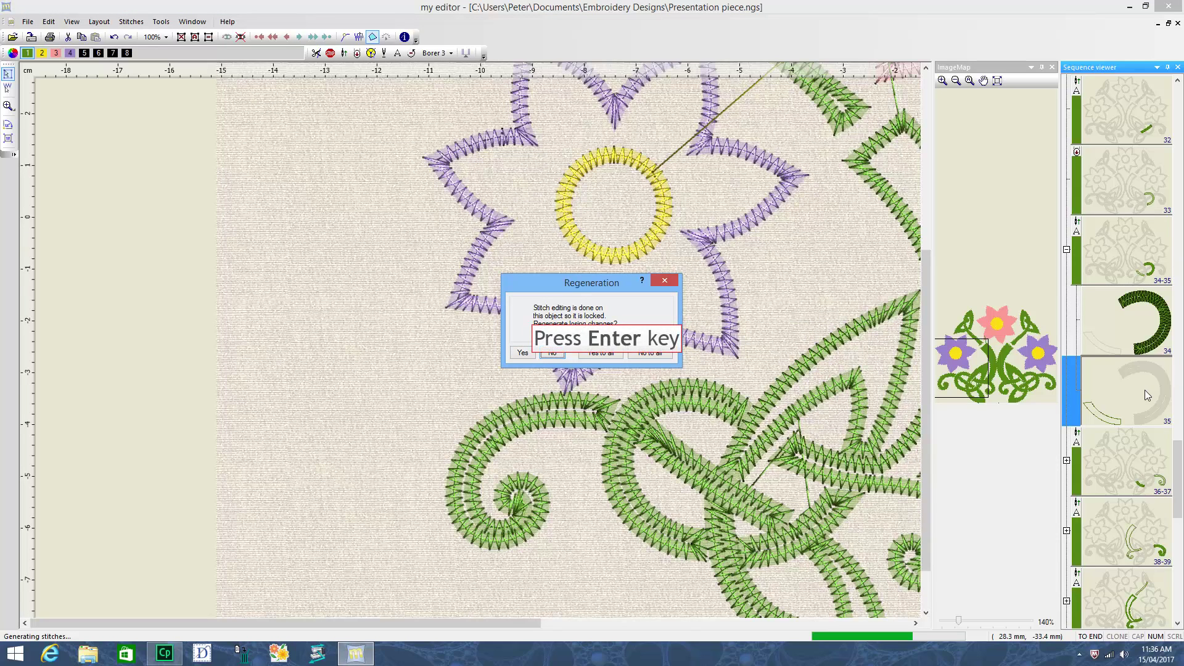
pyautogui.press('Return')
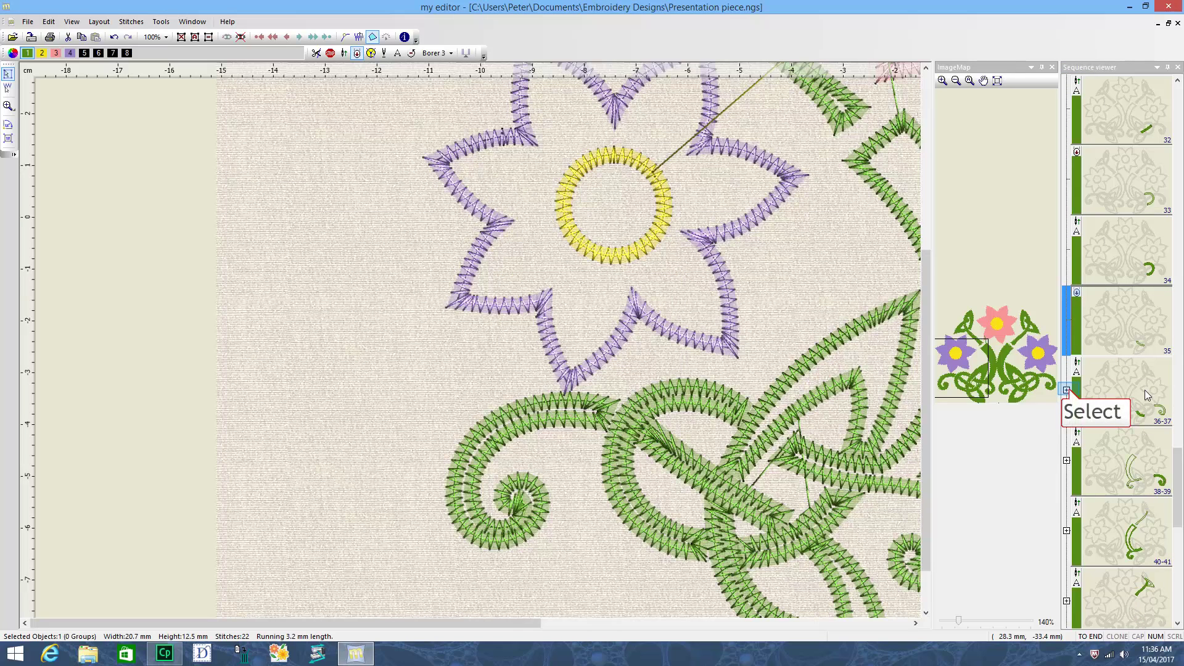
# Expand group 36-37 and apply the machine command to the curled scroll outline, object 37, without regenerating its stitches
pyautogui.click(1067, 390)
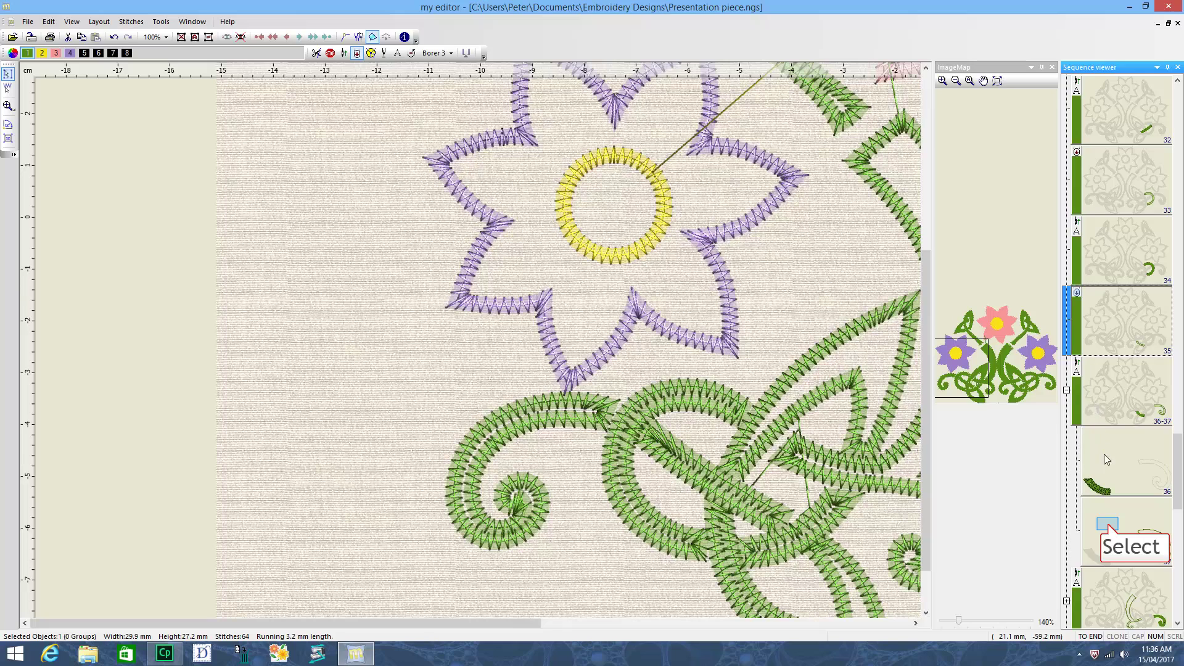
pyautogui.click(1111, 528)
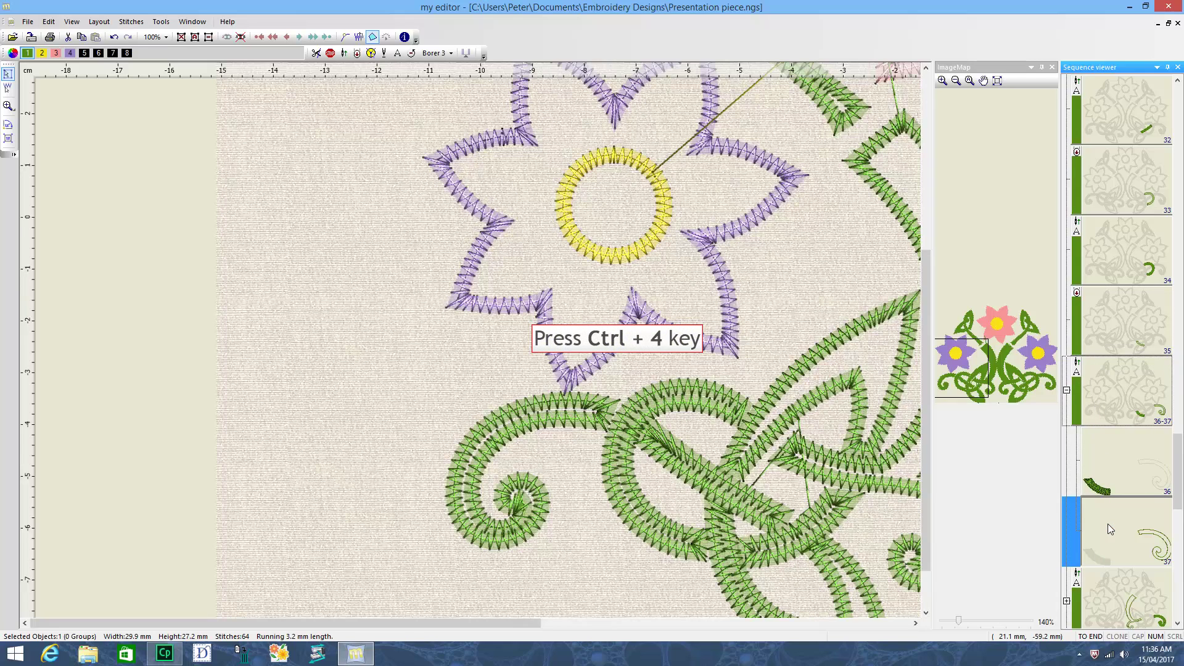
pyautogui.hotkey('ctrl', '4')
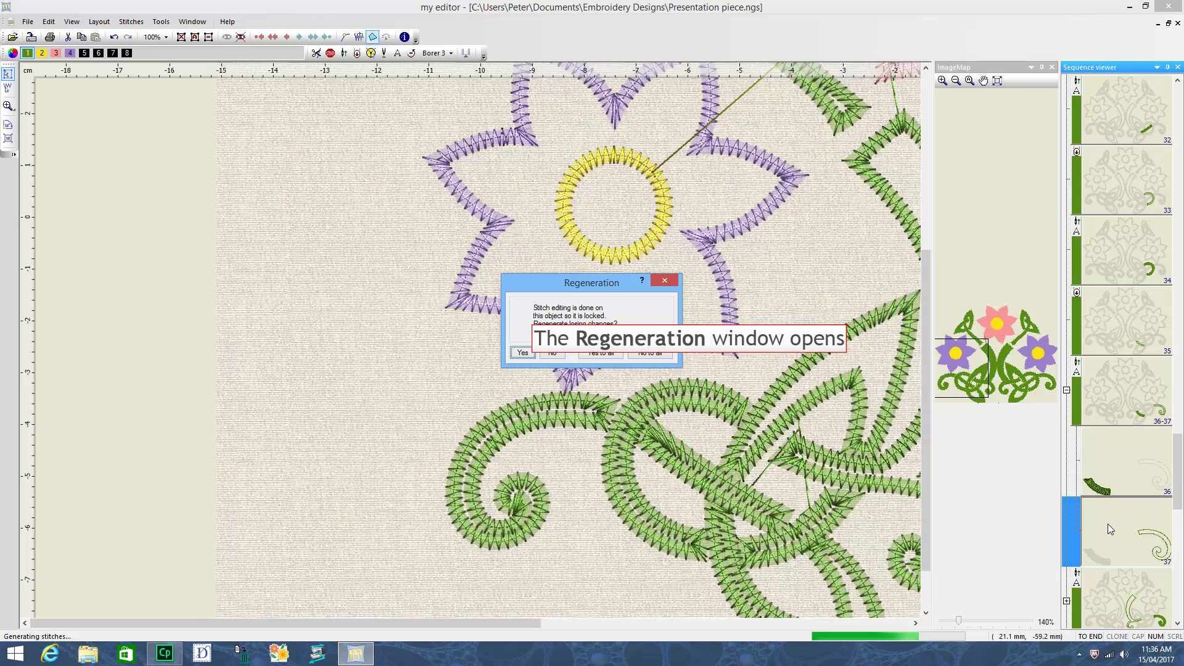
pyautogui.press('Tab')
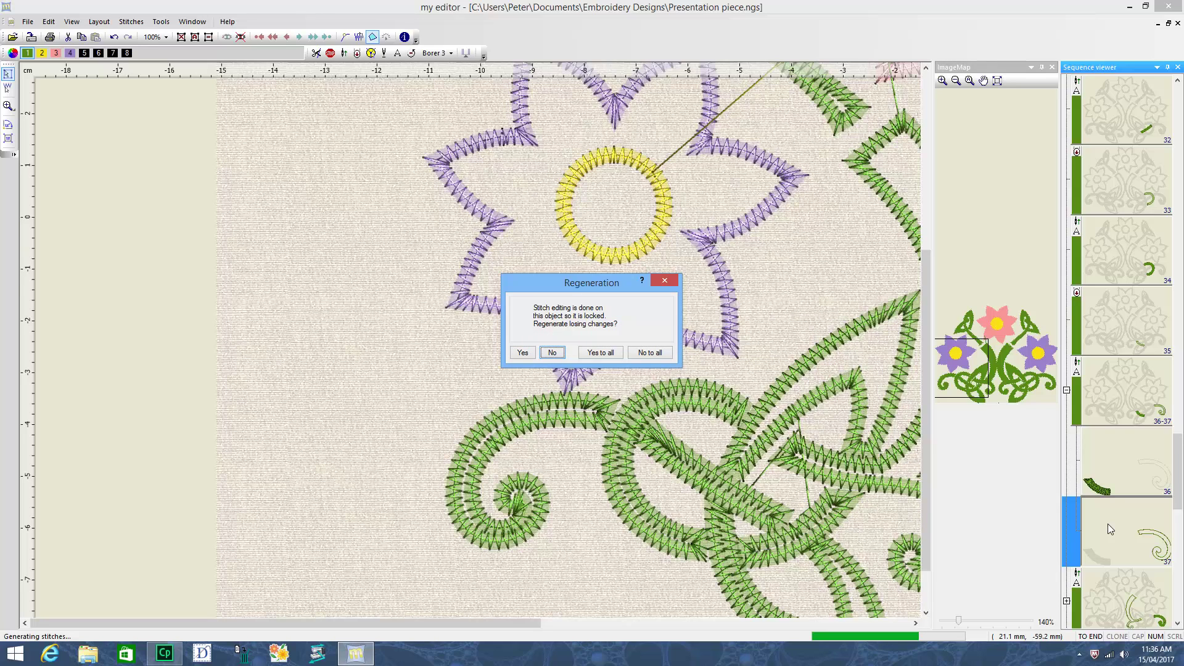
pyautogui.press('Return')
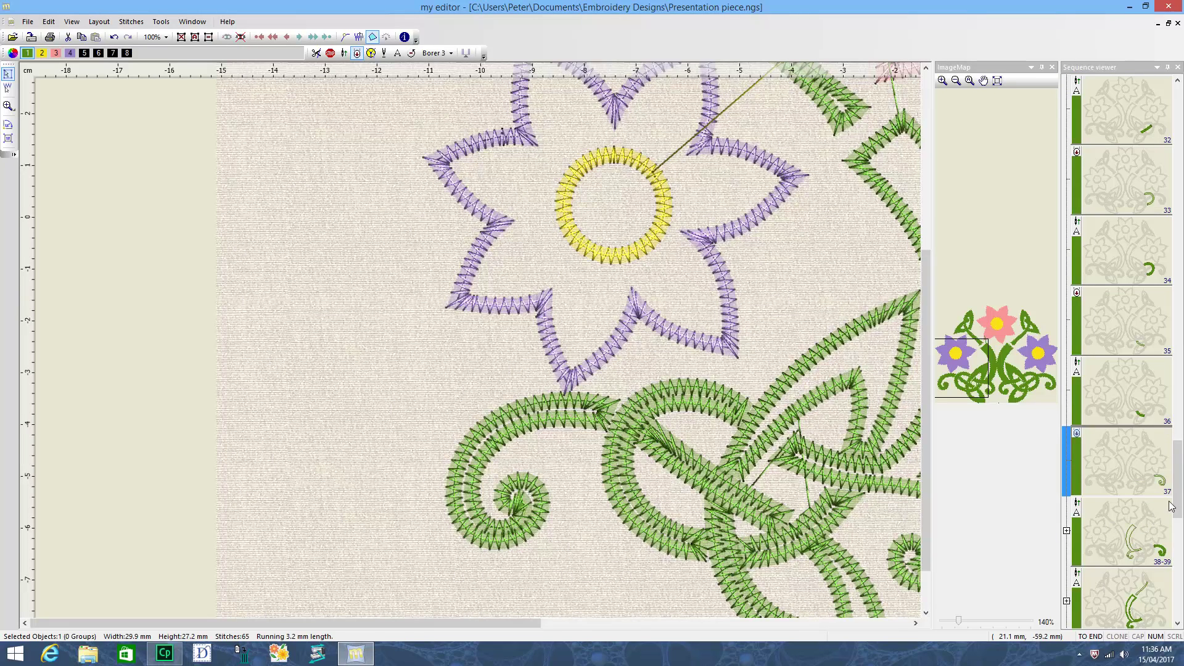
# Expand group 38-39 and apply the machine command to the long curved stem outline, object 39, keeping its edited stitches
pyautogui.moveTo(1179, 483); pyautogui.dragTo(1178, 499)
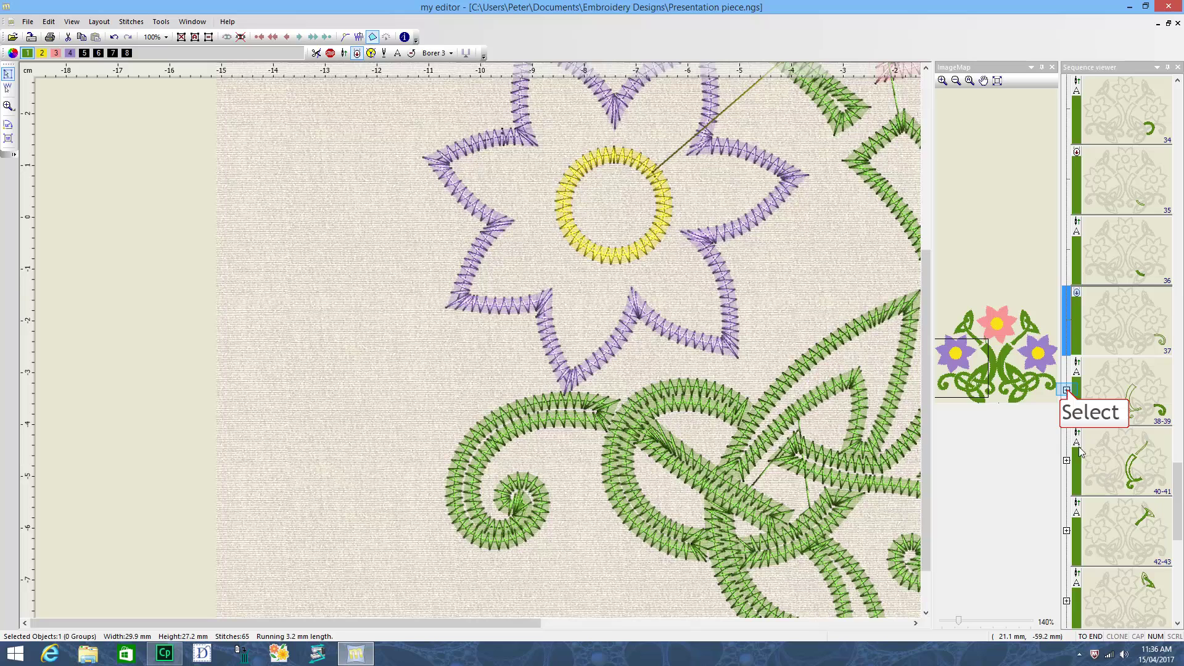
pyautogui.click(1066, 391)
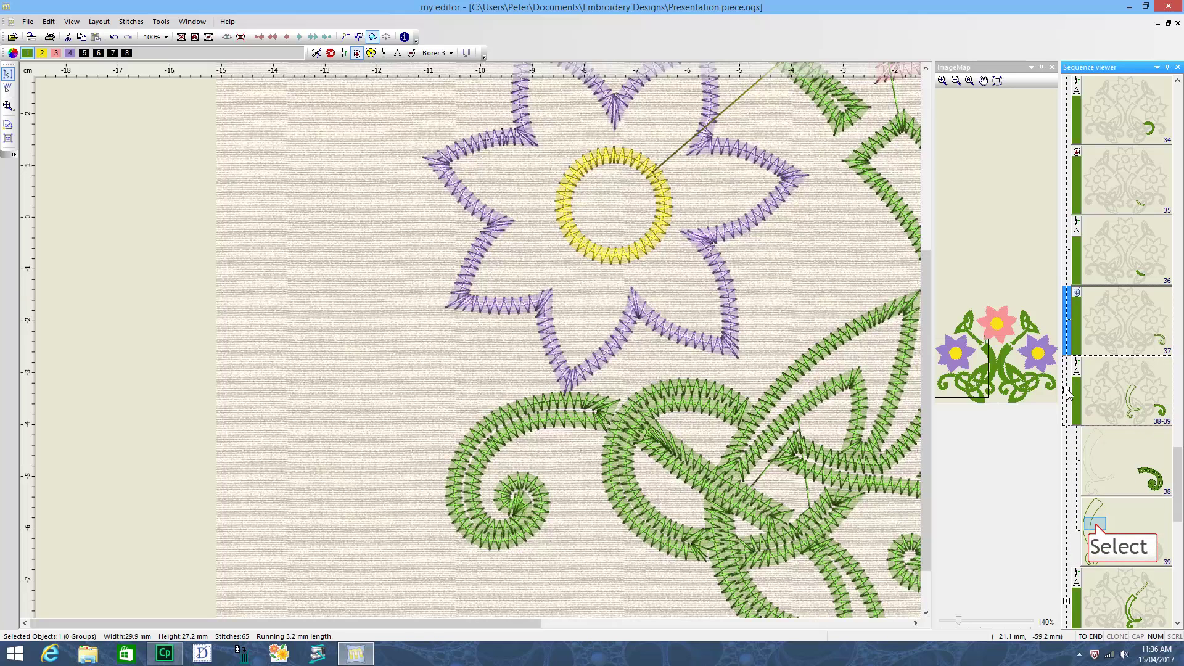
pyautogui.click(1098, 529)
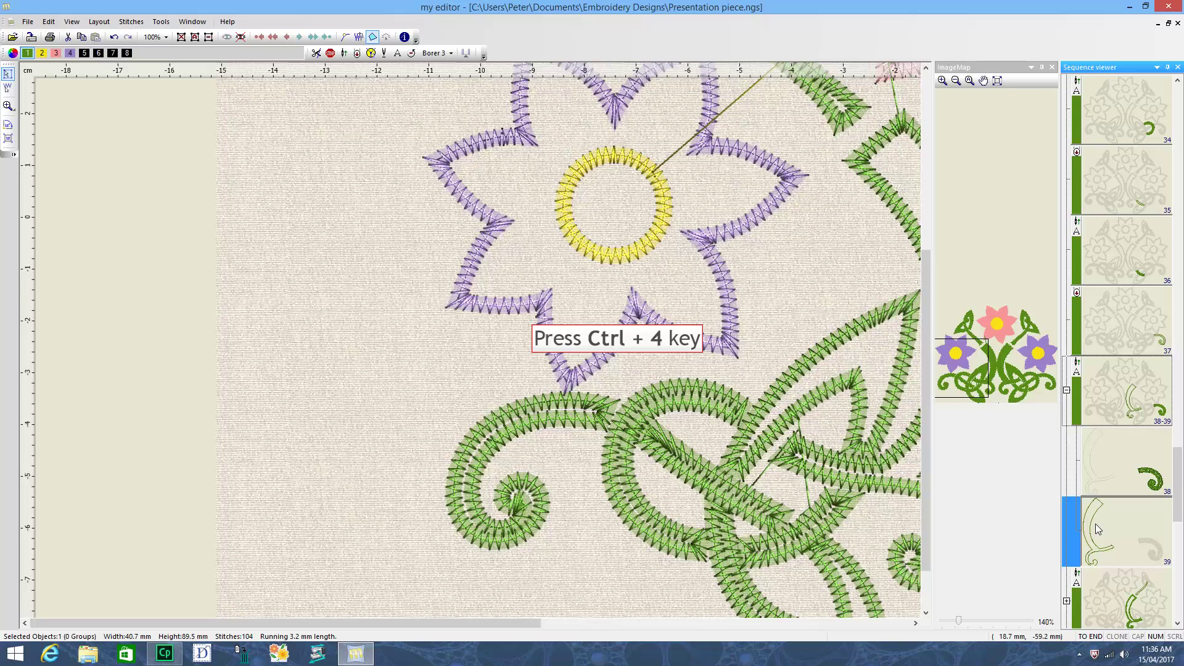
pyautogui.hotkey('ctrl', '4')
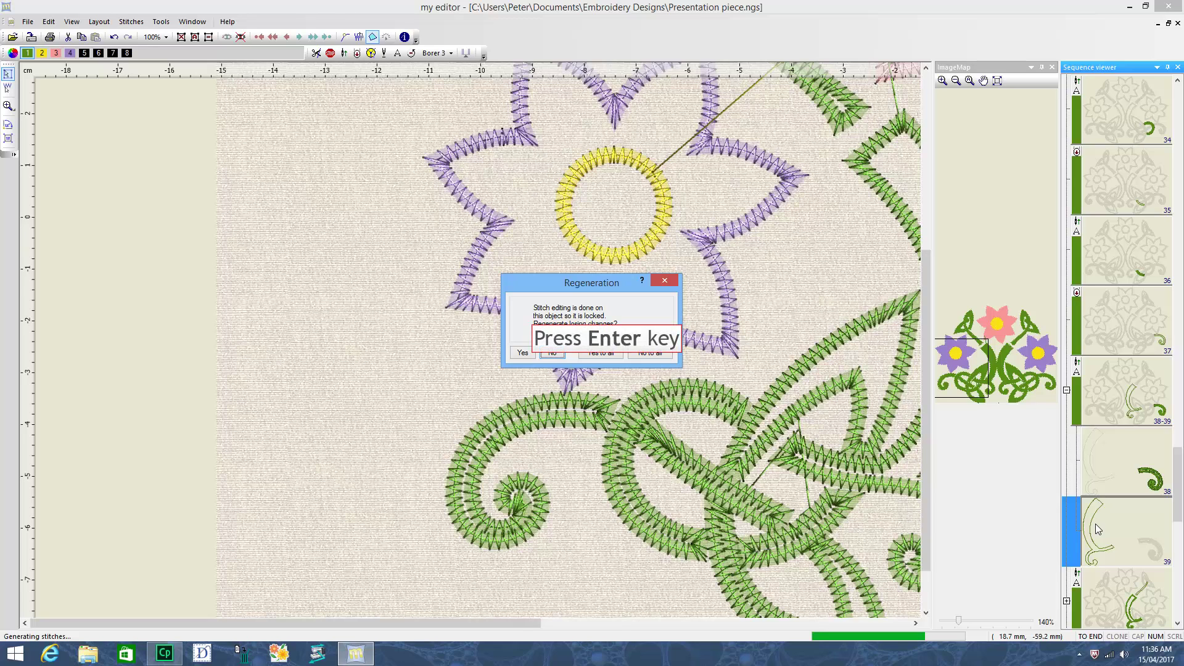
pyautogui.press('Return')
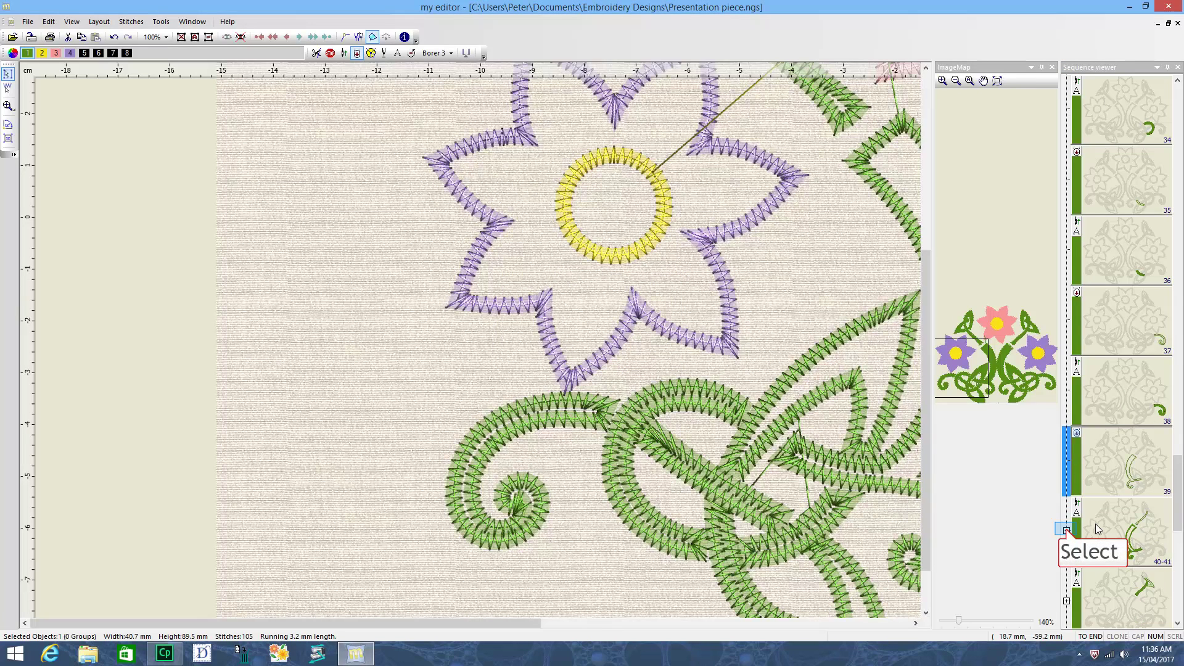
# Expand group 40-41 and apply the machine command to the thin diagonal stem outline, object 41, without regenerating its stitches
pyautogui.click(1066, 530)
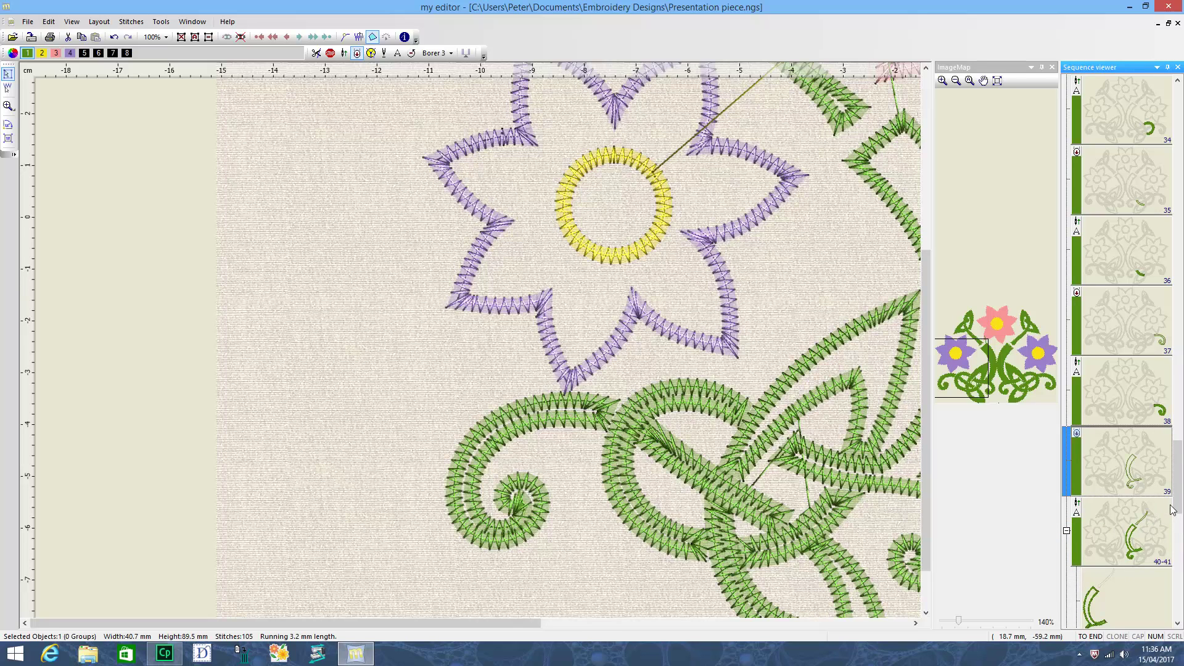
pyautogui.moveTo(1182, 485); pyautogui.dragTo(1183, 512)
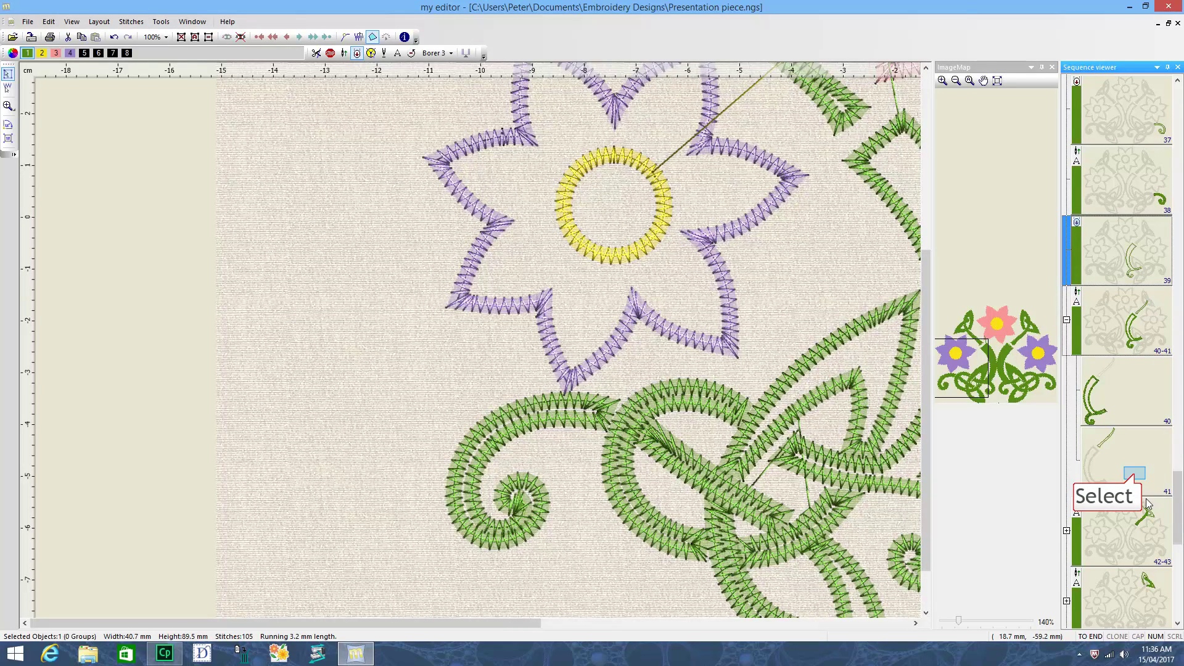
pyautogui.click(1135, 474)
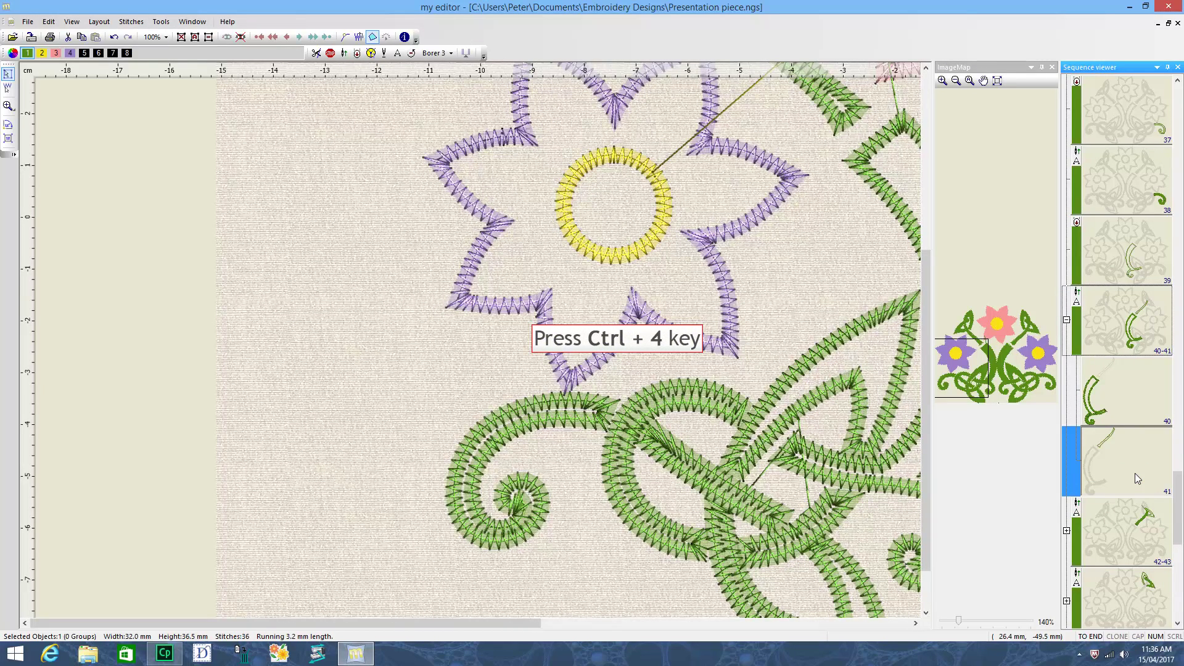
pyautogui.hotkey('ctrl', '4')
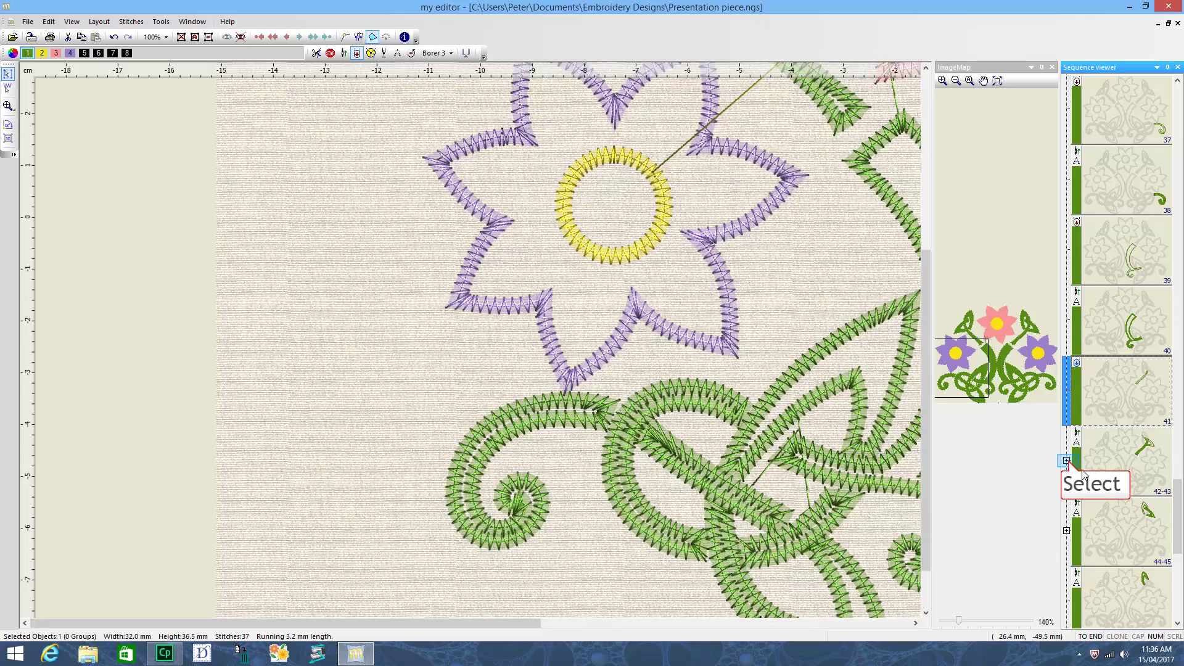
# Expand group 42-43, apply the machine command to the hooked leaf outline, object 43, without regenerating, and expand group 44-45
pyautogui.click(1068, 461)
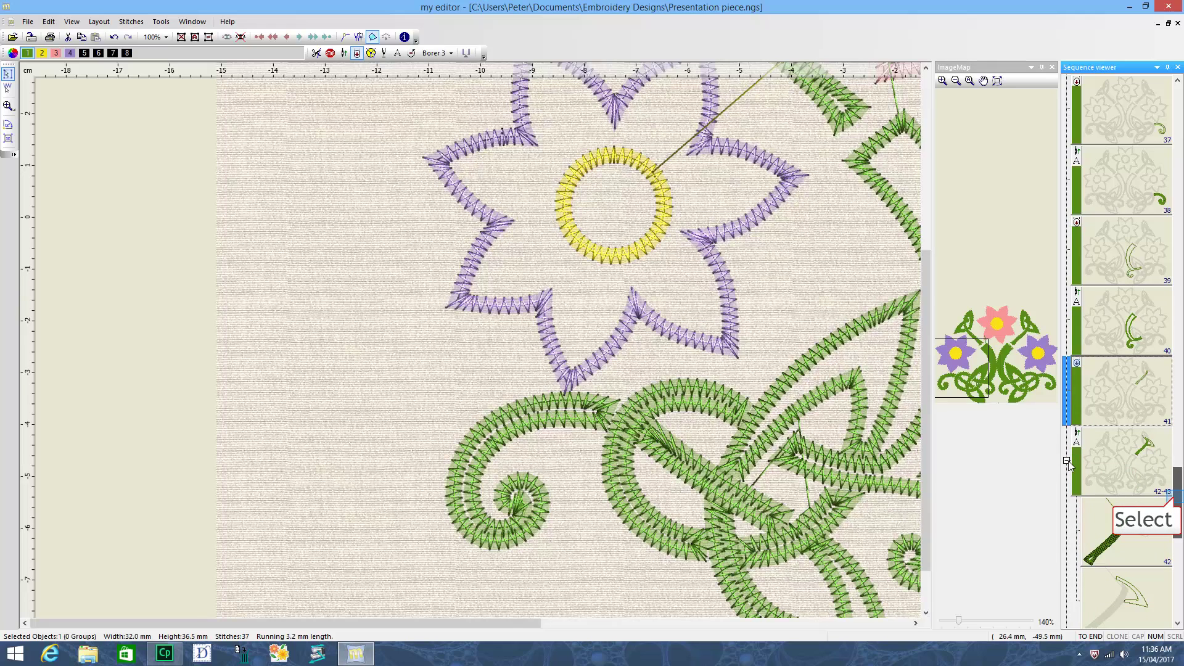
pyautogui.press('Tab')
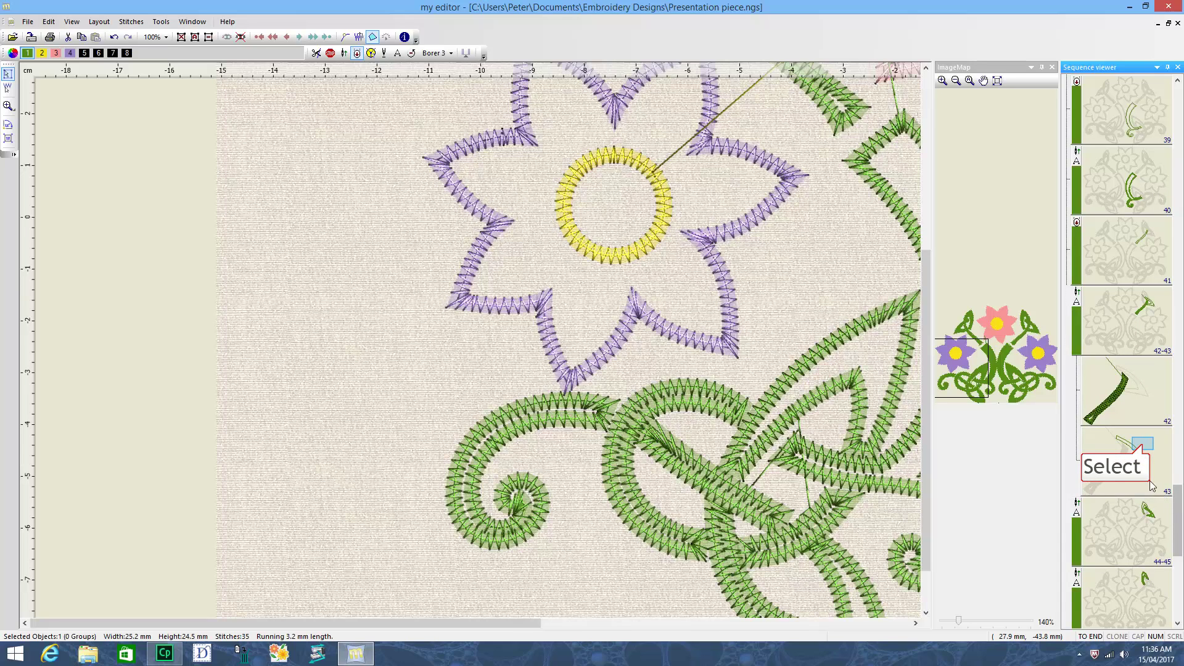
pyautogui.click(1145, 449)
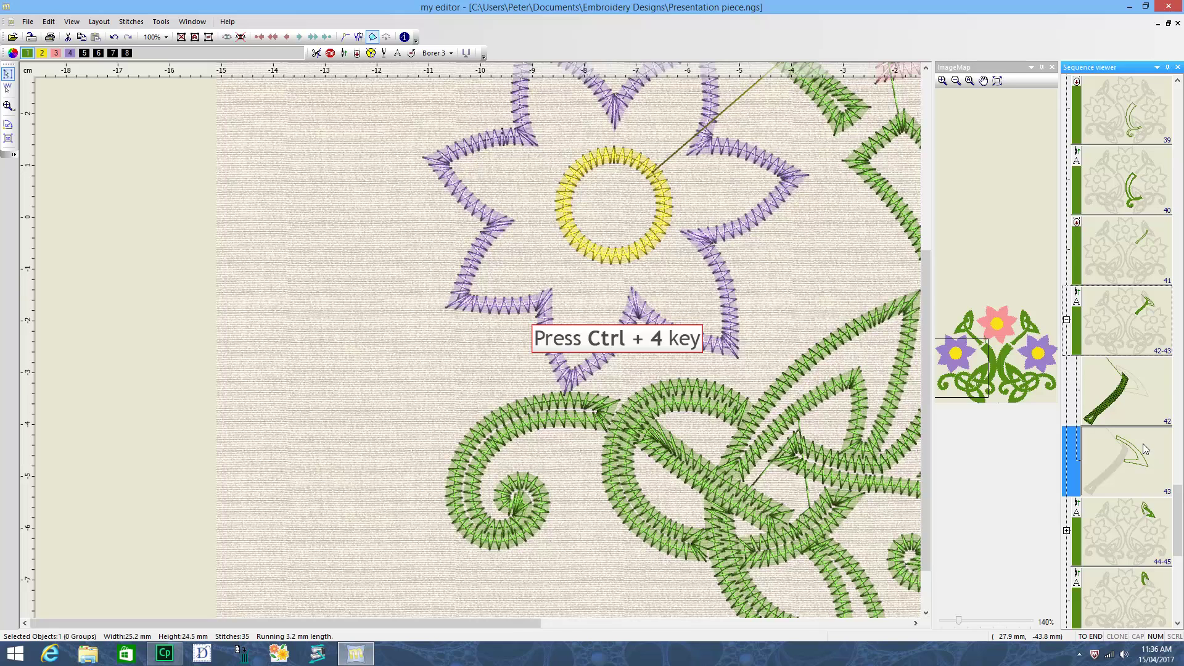
pyautogui.hotkey('ctrl', '4')
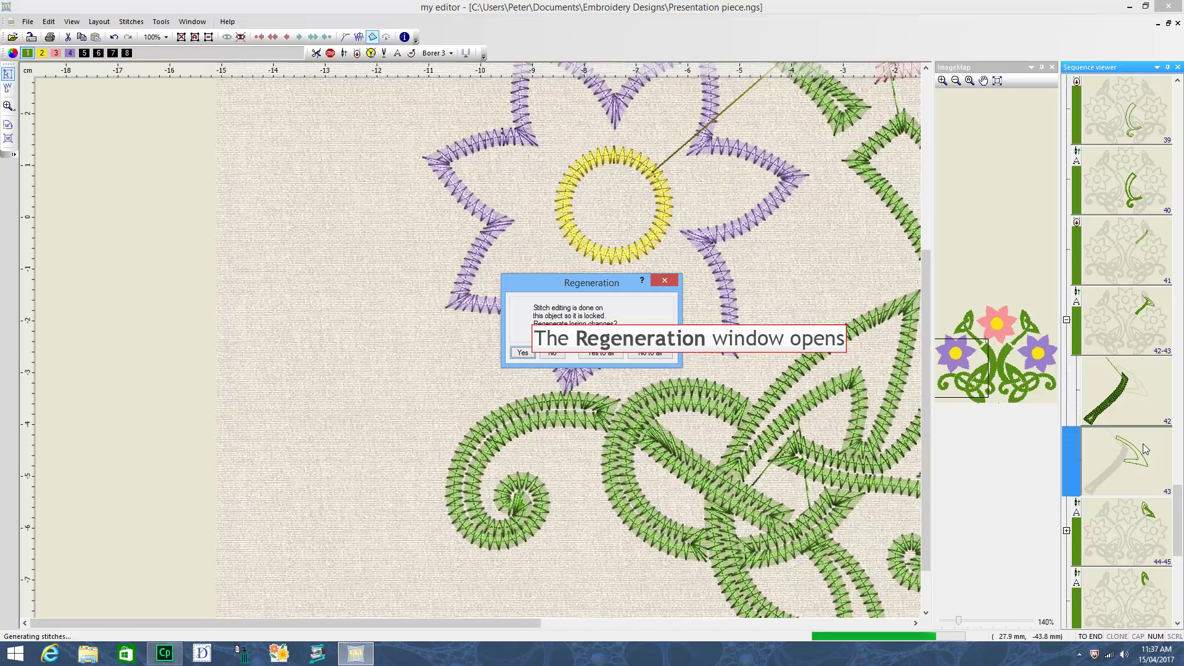
pyautogui.press('Tab')
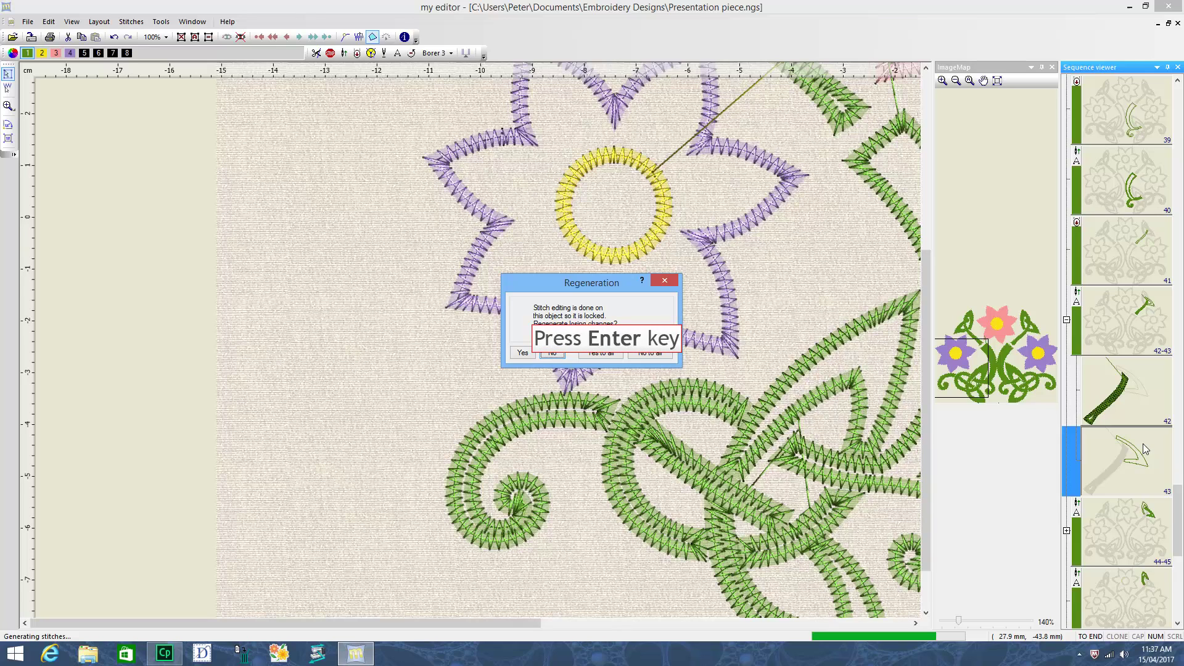
pyautogui.press('Return')
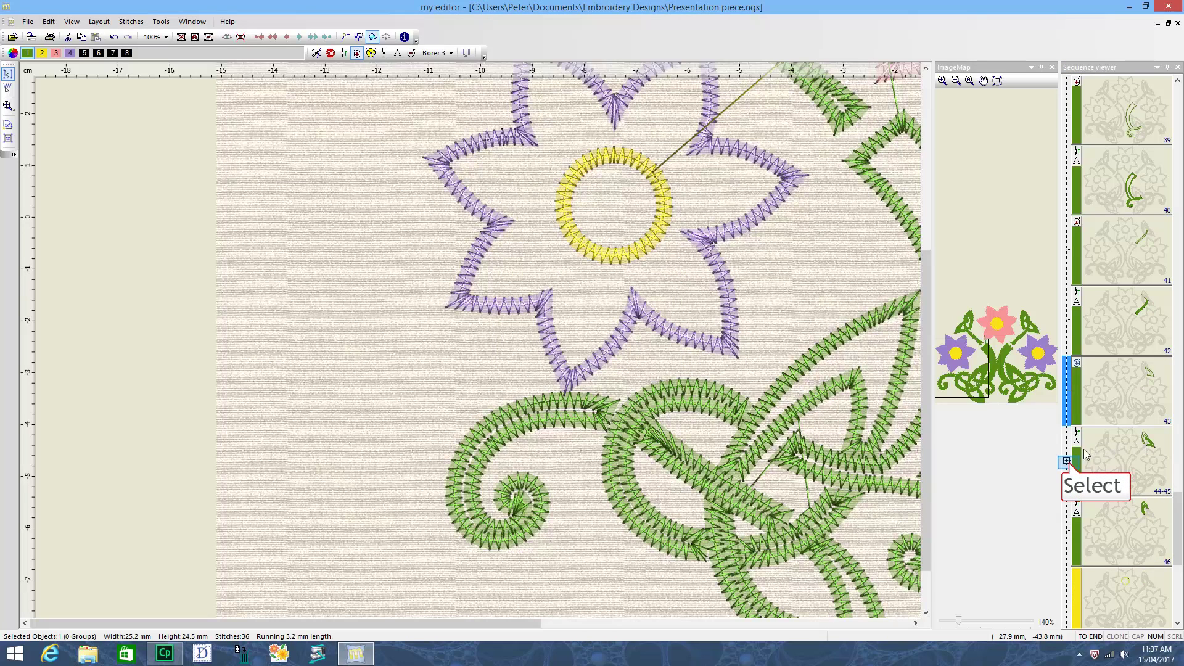
pyautogui.click(1070, 466)
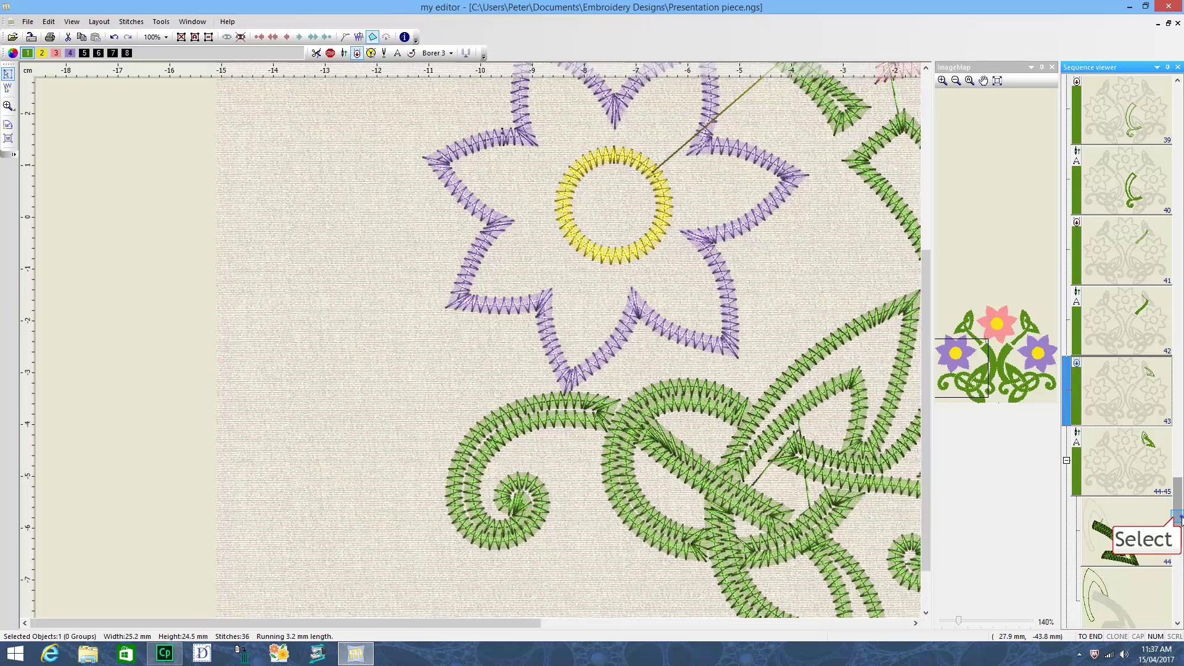
# Apply the machine command to the green leaf outline, object 45 in group 44-45, without regenerating its stitches
pyautogui.scroll(-2, 1178, 517)
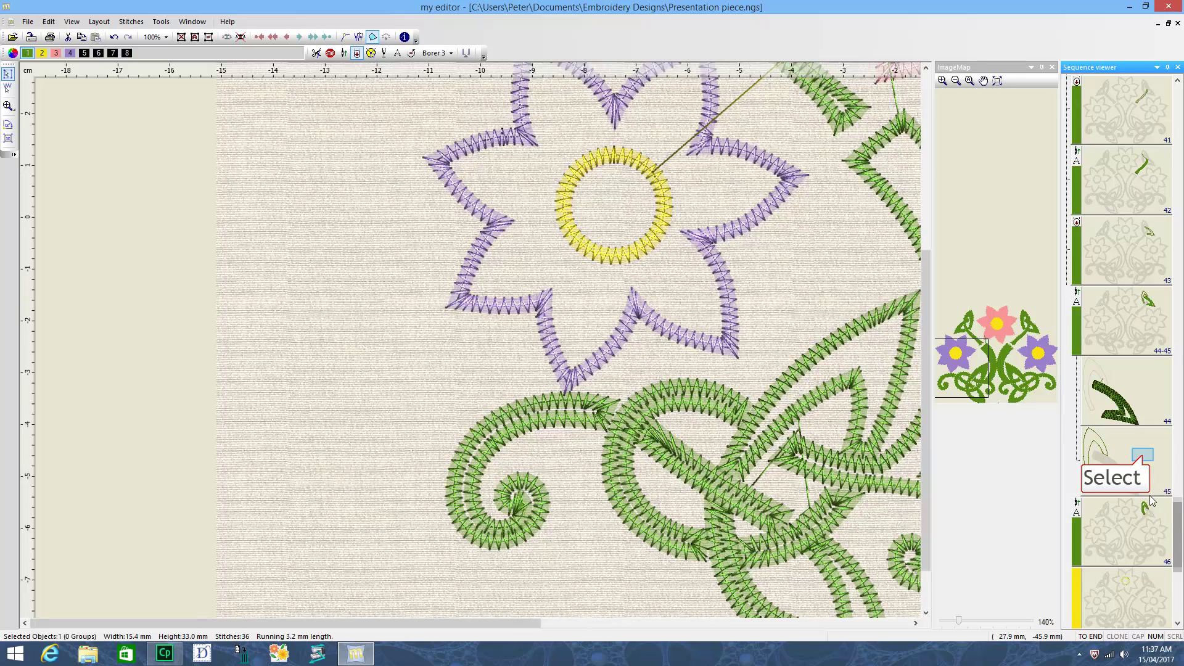
pyautogui.click(1142, 456)
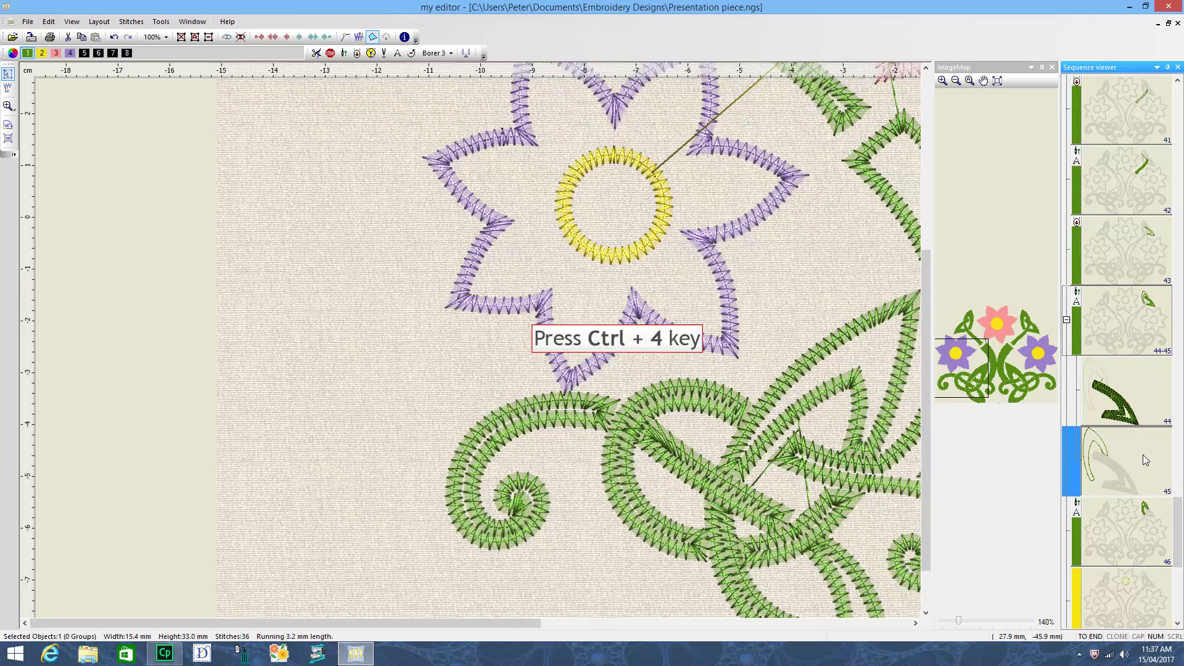
pyautogui.hotkey('ctrl', '4')
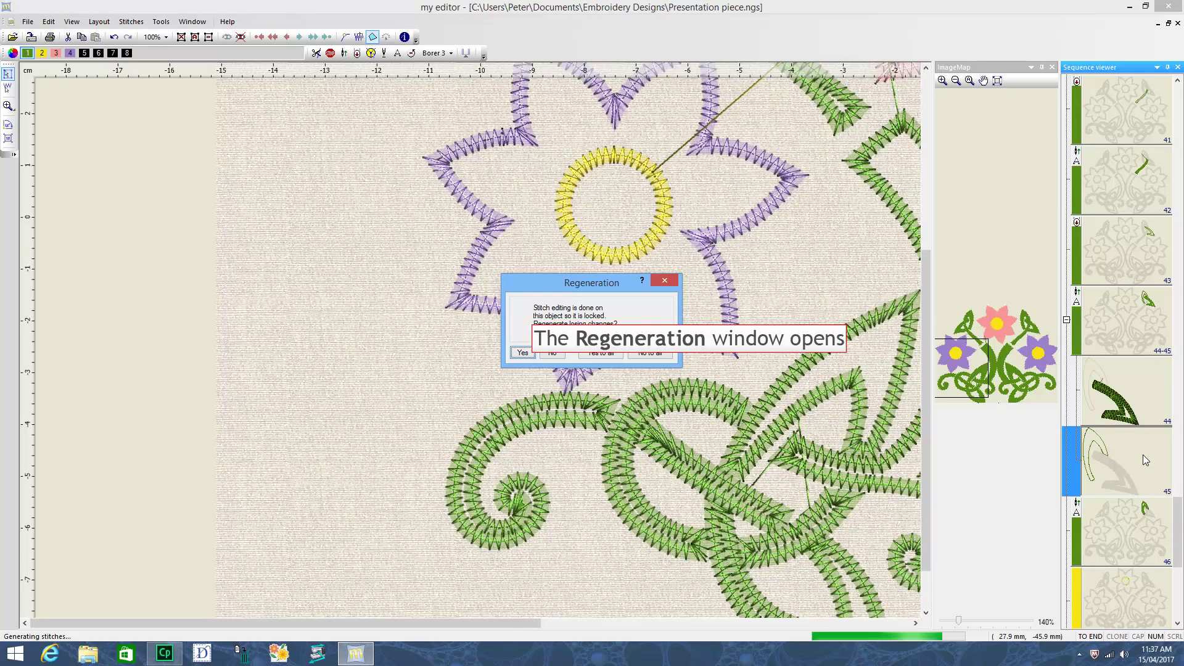
pyautogui.press('Tab')
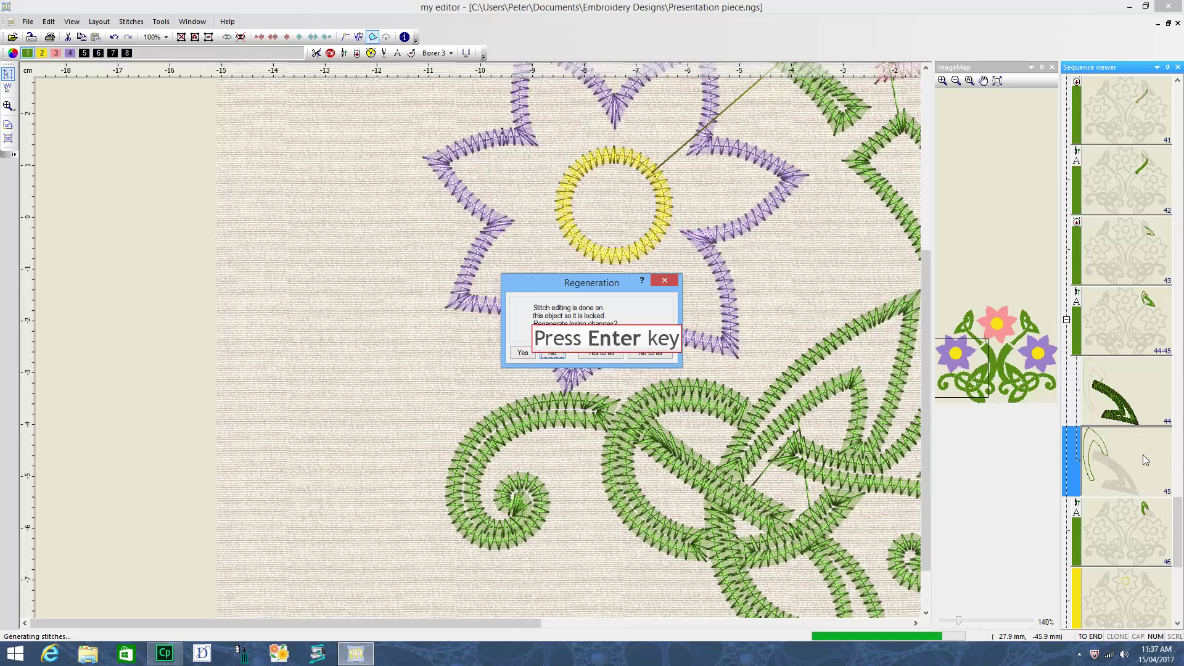
pyautogui.press('Return')
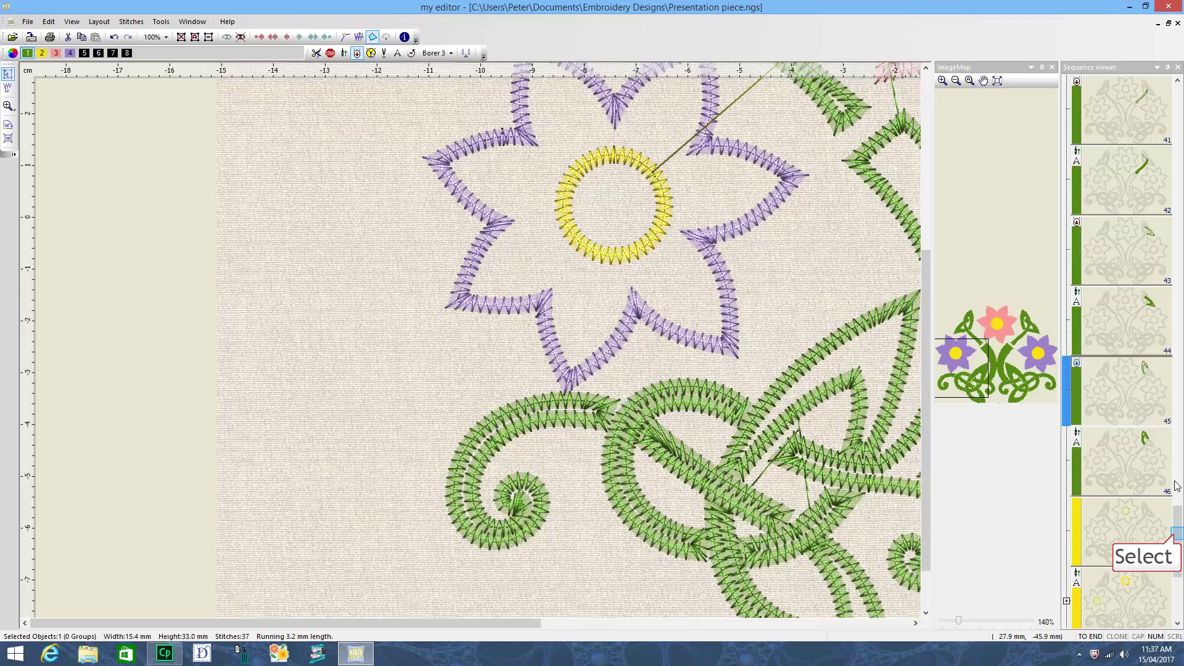
# Expand group 48-49 and apply the machine command to both yellow flower-centre circles, objects 48 and 49, without regenerating their stitches
pyautogui.moveTo(1180, 534); pyautogui.dragTo(1182, 539)
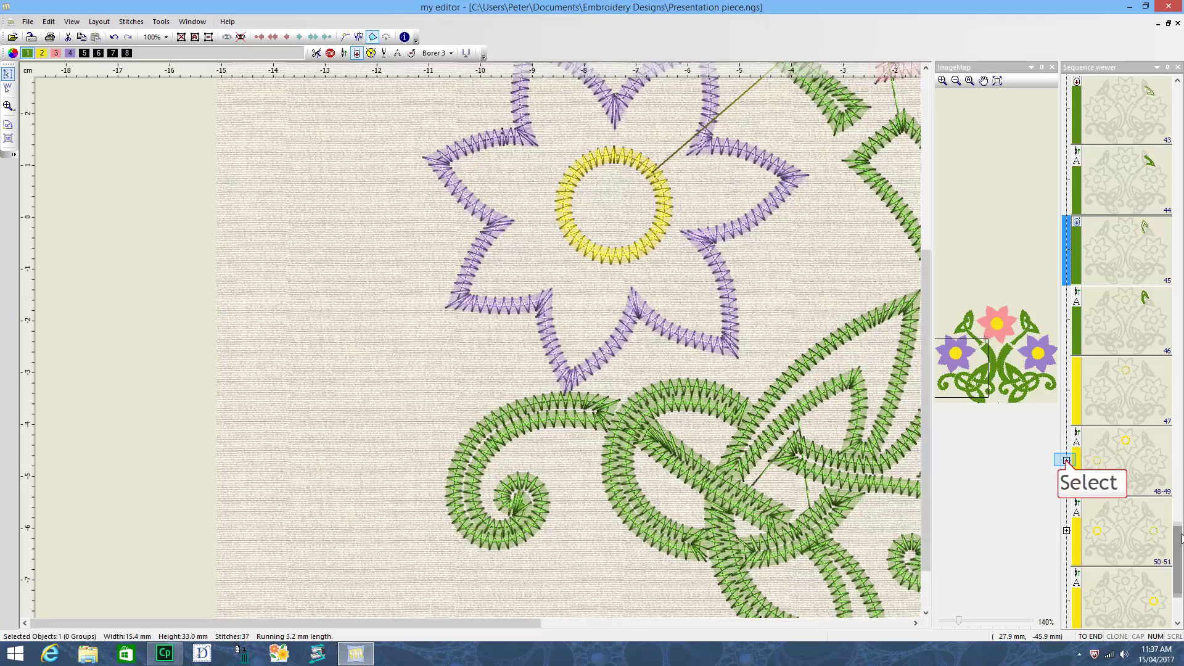
pyautogui.click(1068, 464)
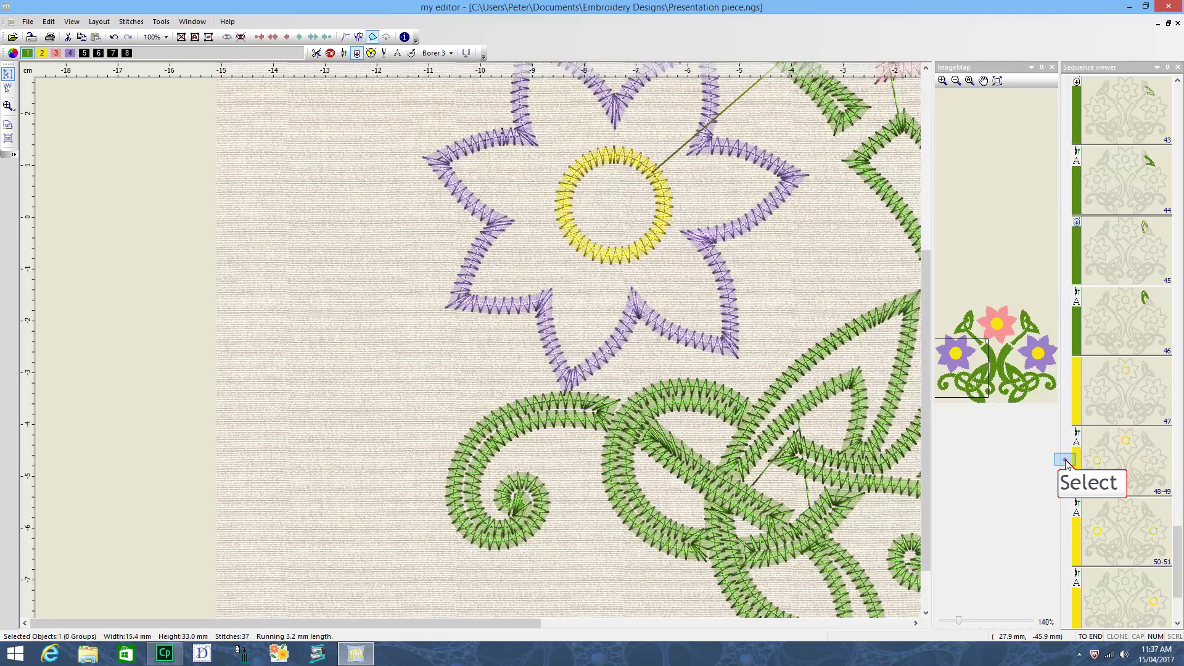
pyautogui.click(1067, 464)
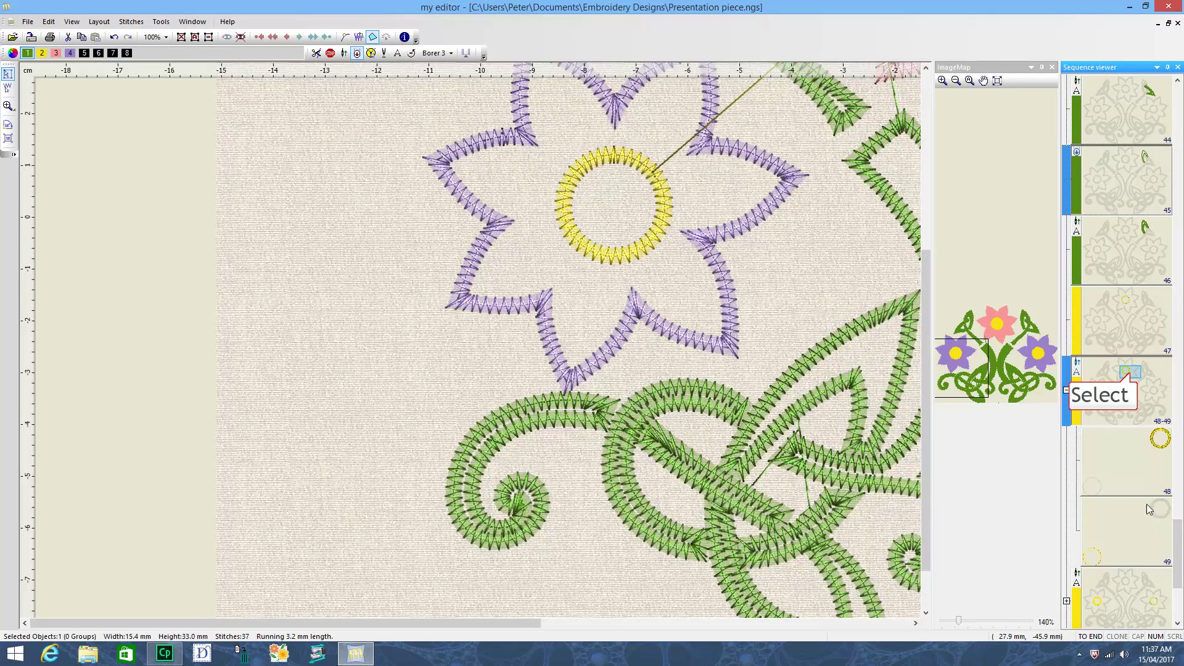
pyautogui.click(1132, 376)
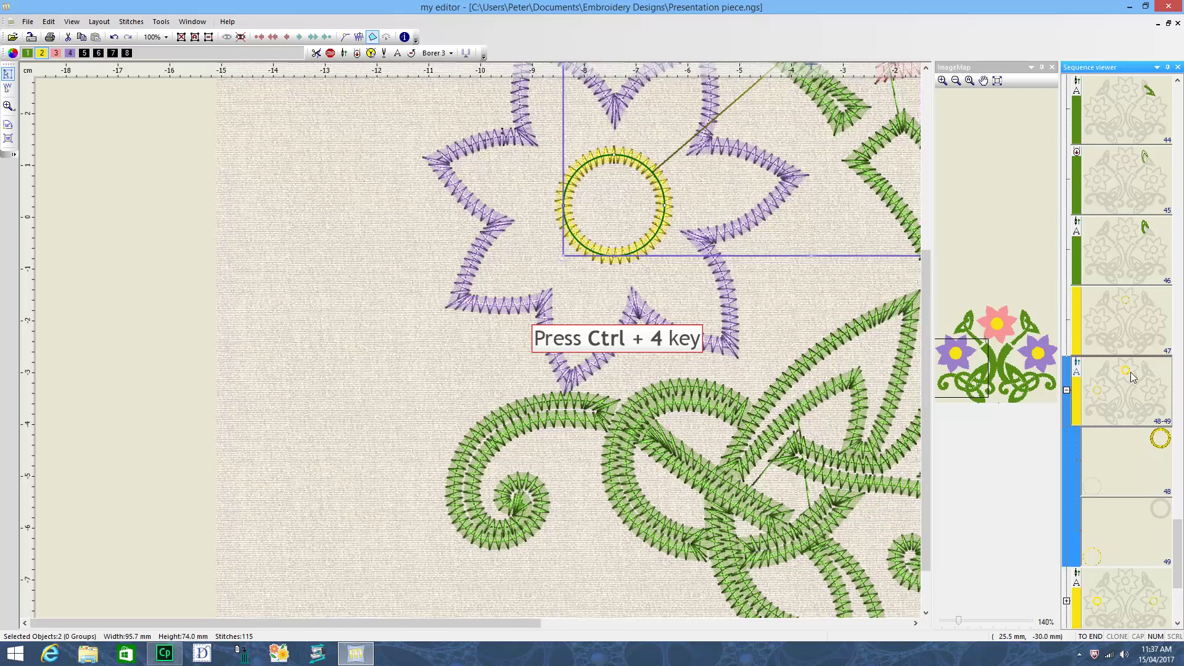
pyautogui.hotkey('ctrl', '4')
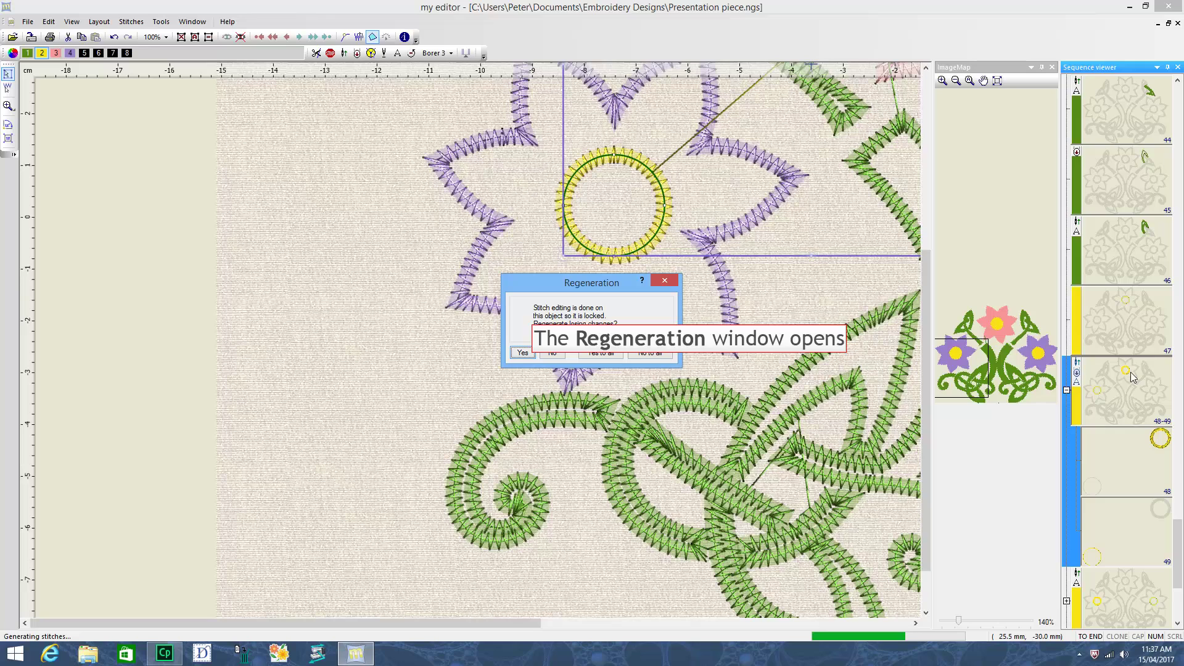
pyautogui.press('Tab')
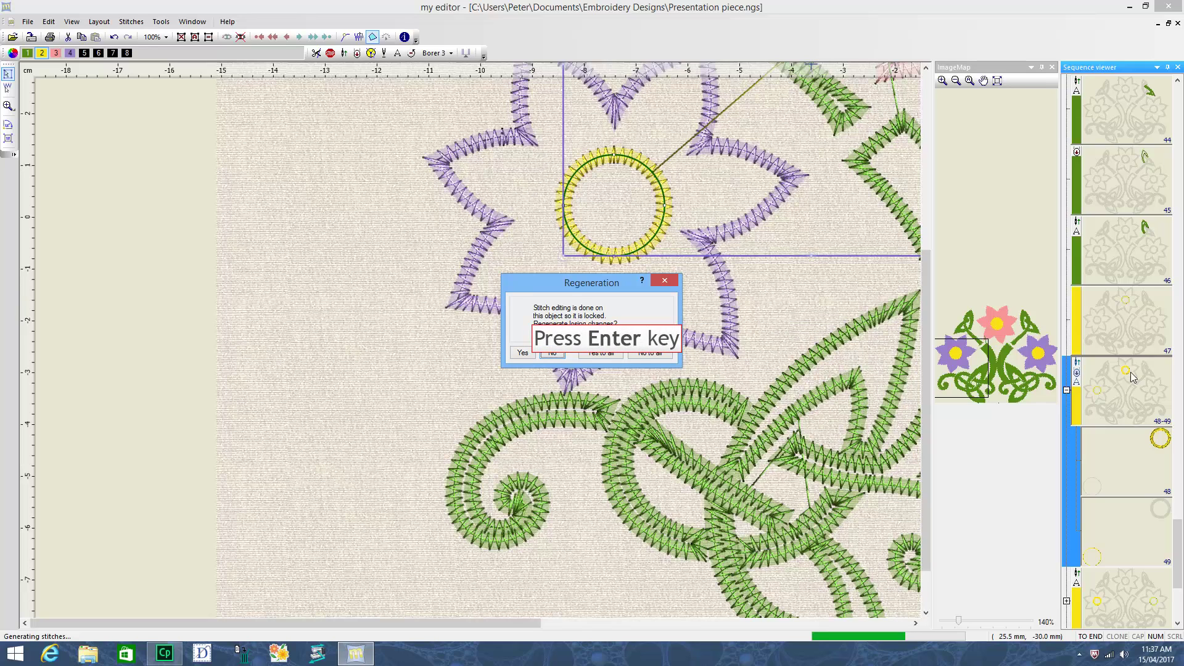
pyautogui.hotkey('shift', 'Tab')
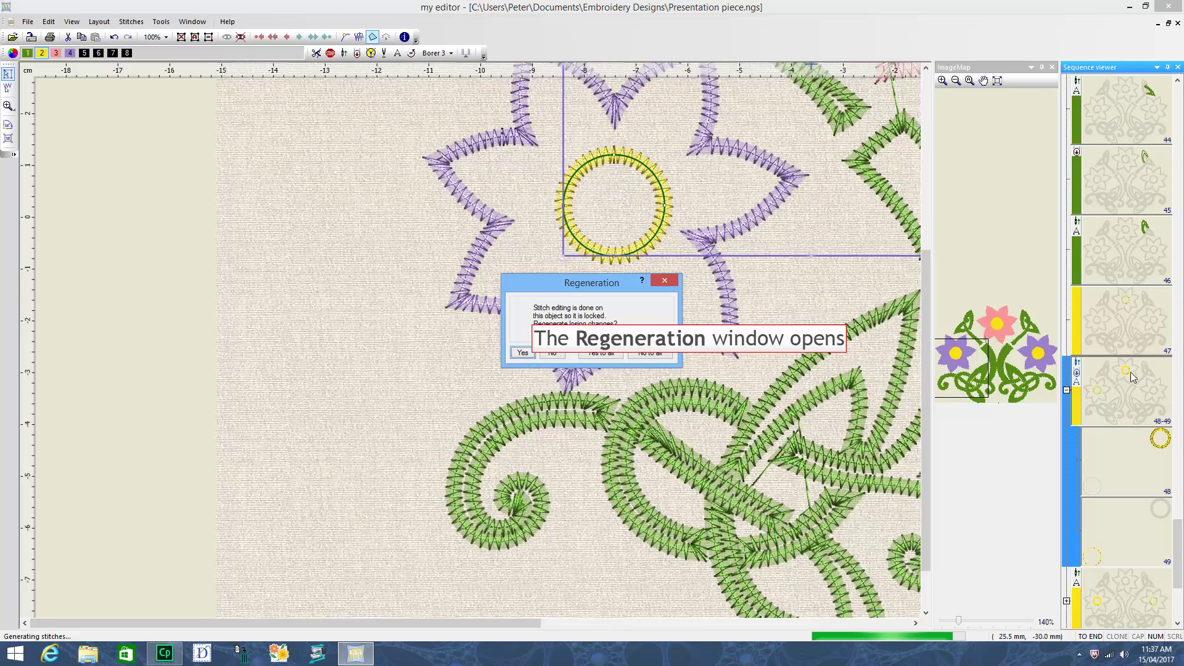
pyautogui.click(553, 353)
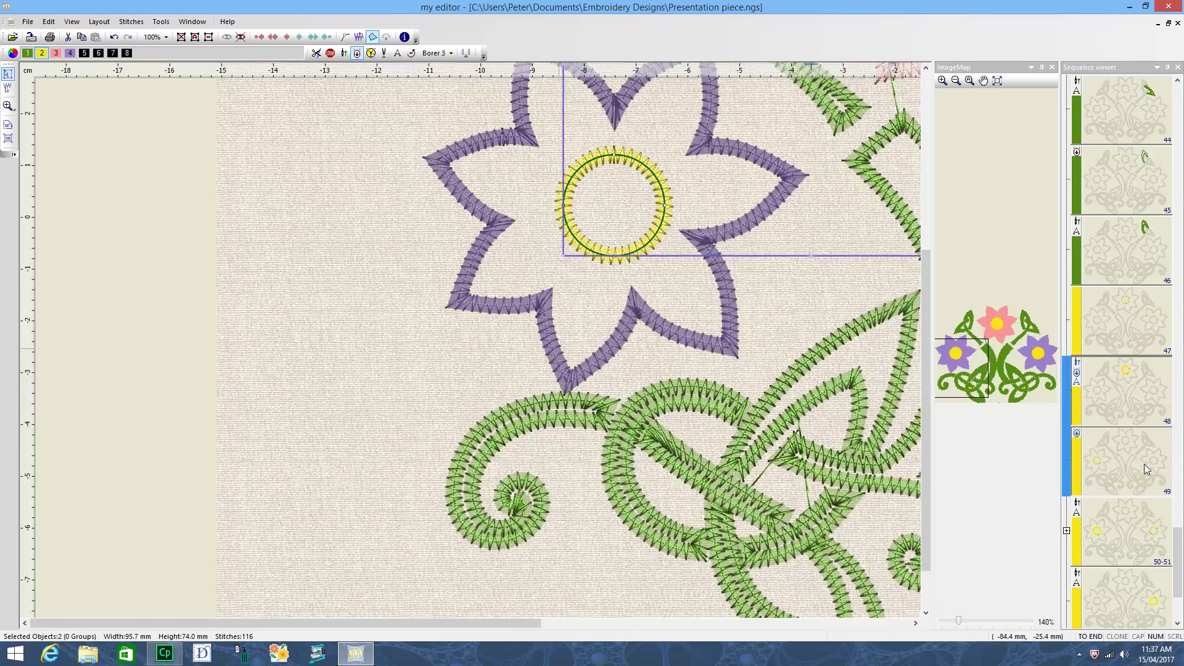
# Expand group 50-51 and apply the machine command to the yellow circle outline, object 51, keeping its edited stitches
pyautogui.moveTo(1181, 546); pyautogui.dragTo(1182, 560)
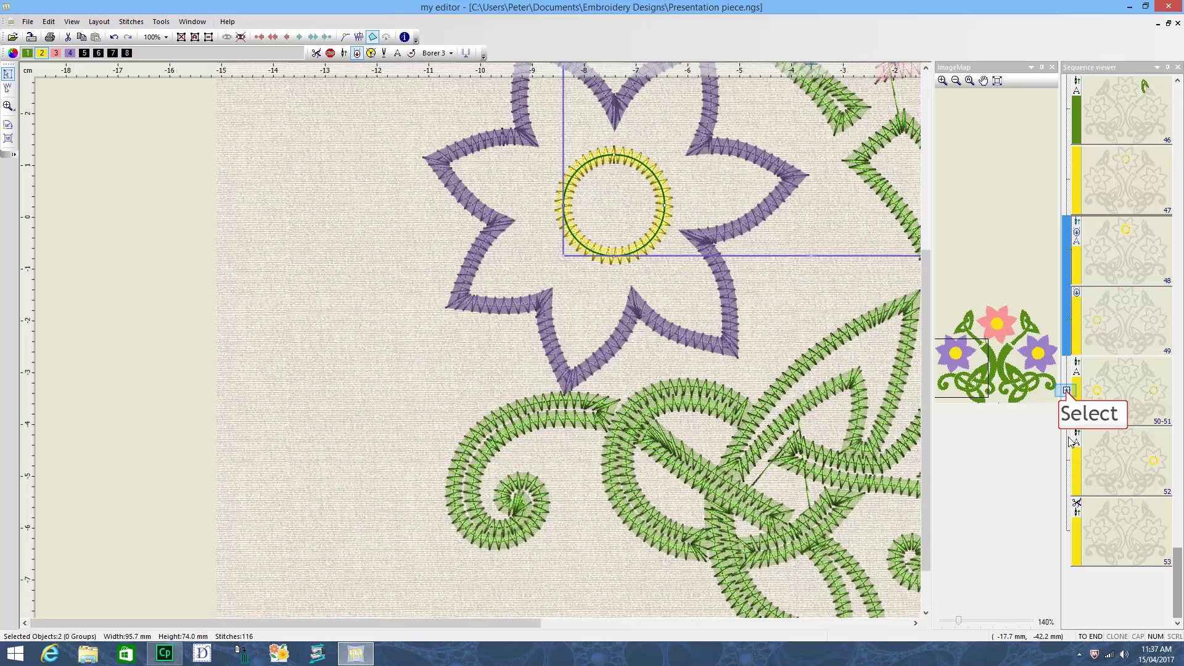
pyautogui.click(1067, 392)
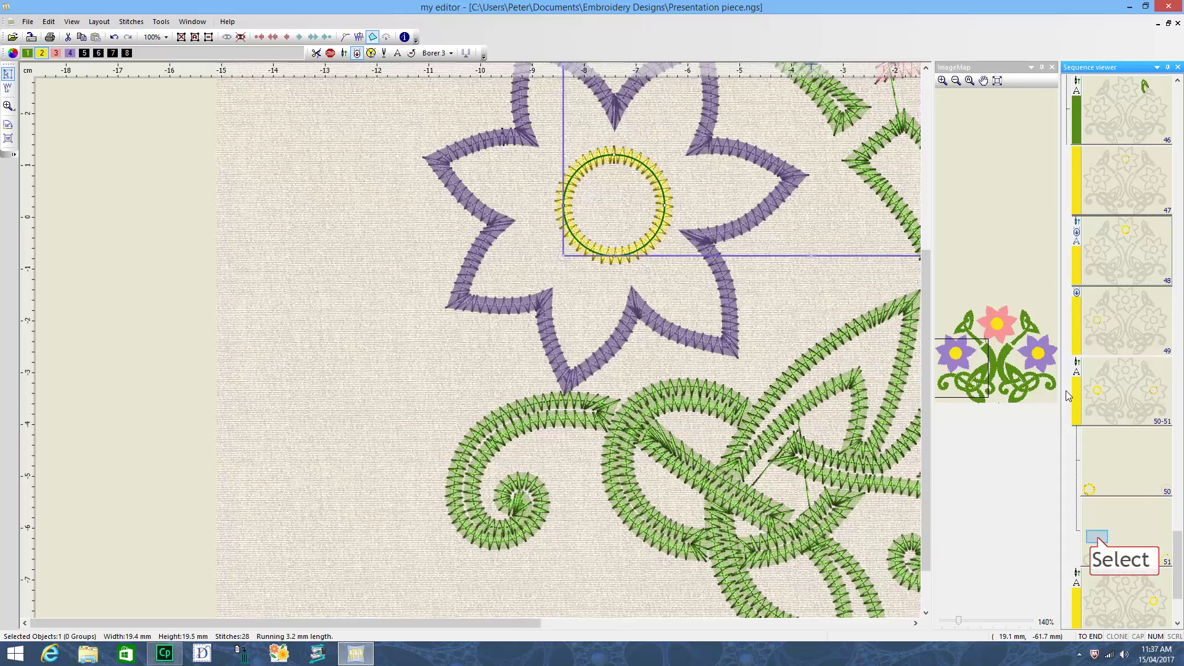
pyautogui.click(1100, 540)
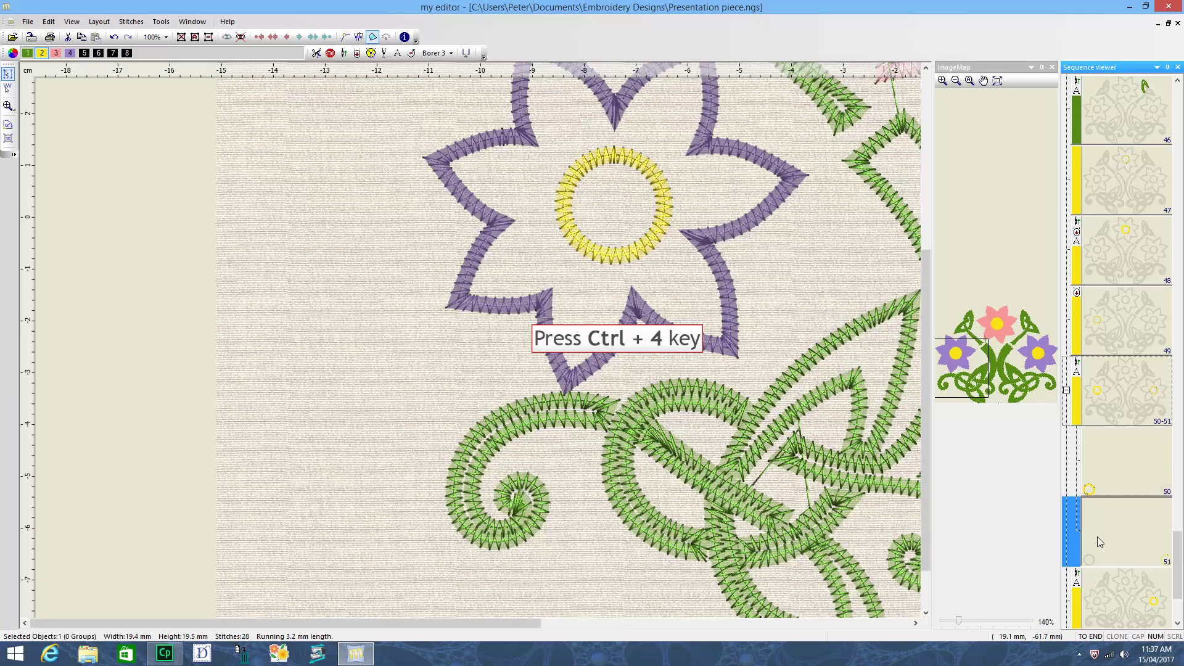
pyautogui.hotkey('ctrl', '4')
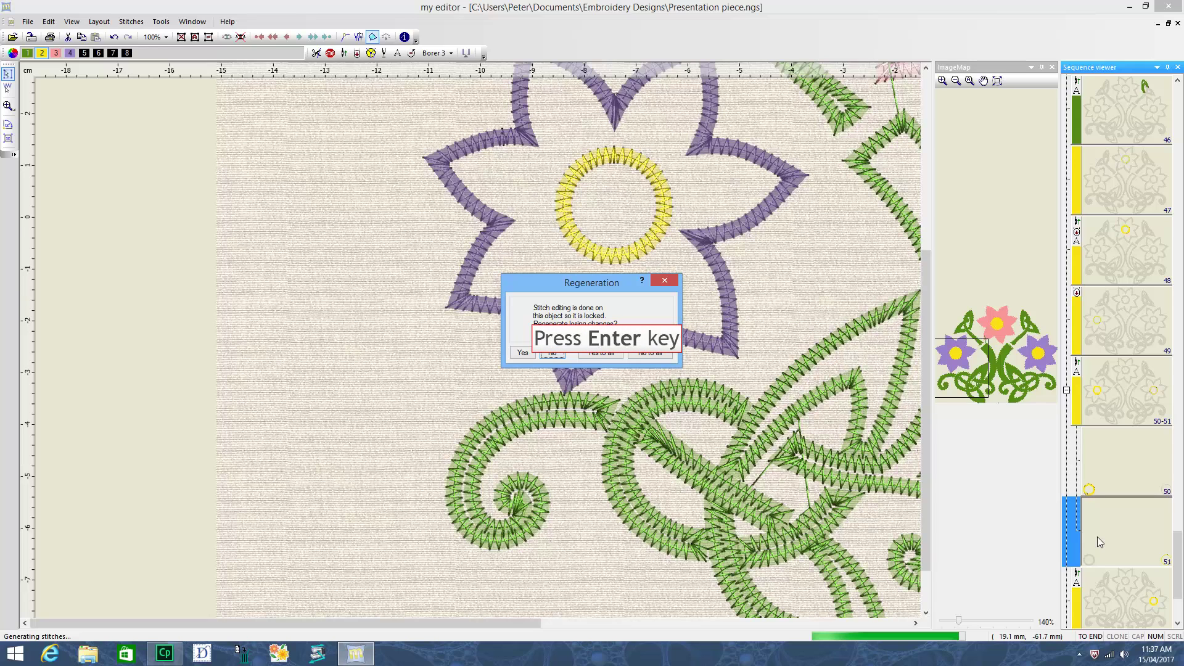
pyautogui.press('Return')
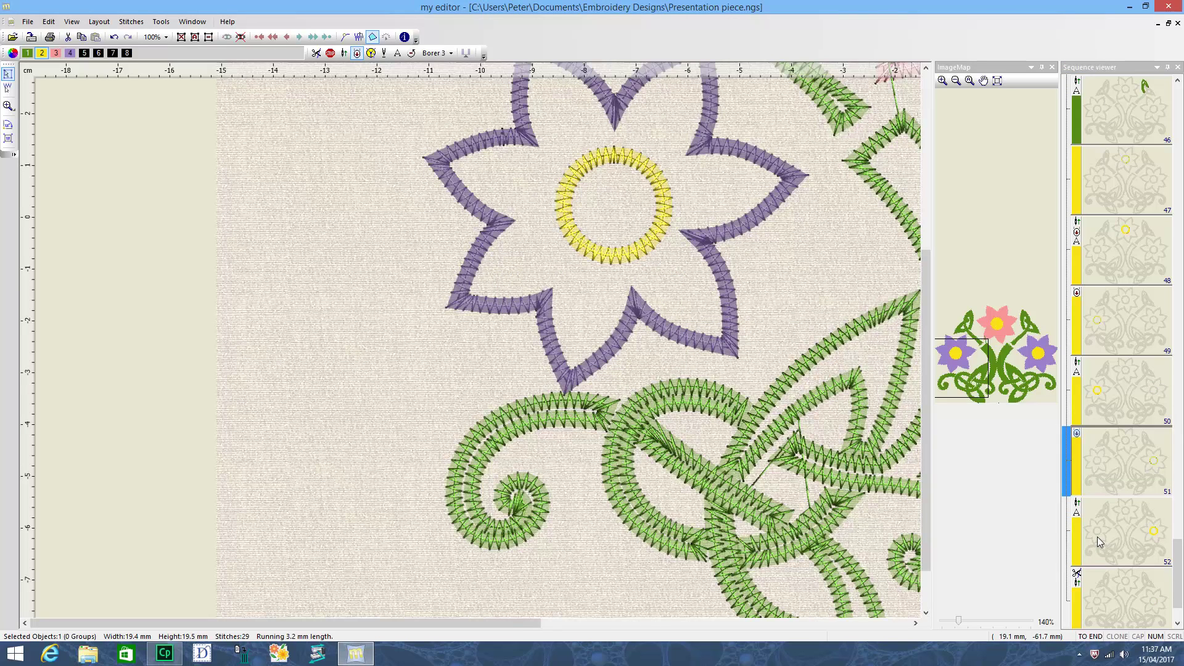
# Look through the sequence from the last object back to the first and examine the complete design at 60% zoom
pyautogui.moveTo(1179, 568); pyautogui.dragTo(1179, 577)
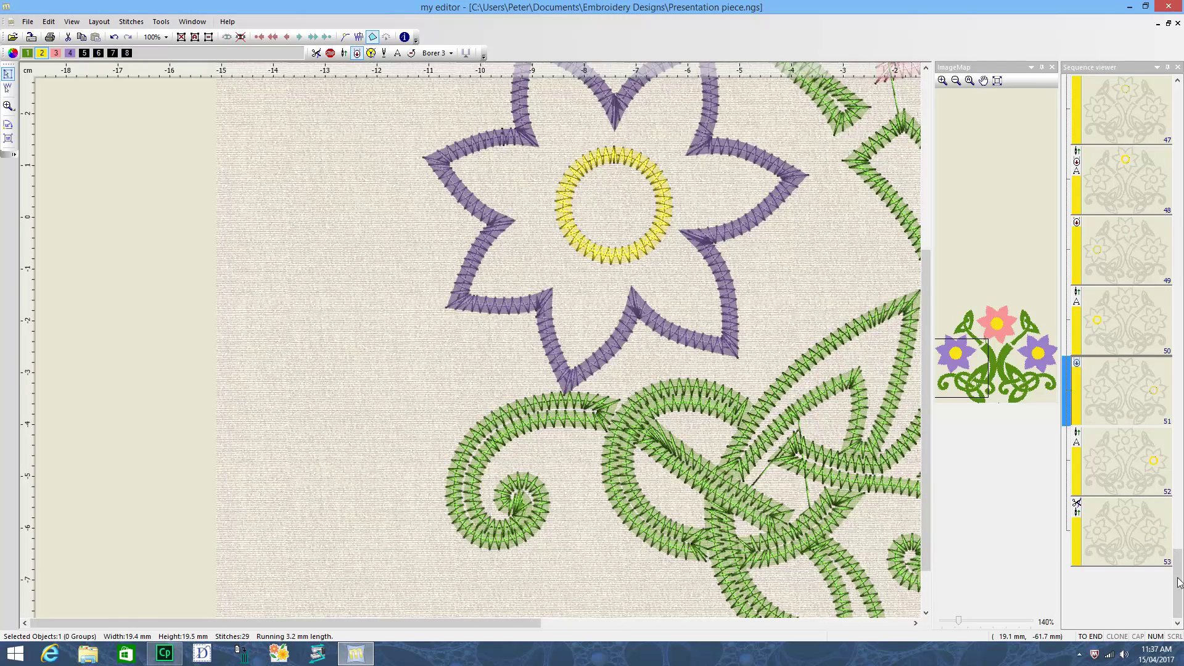
pyautogui.moveTo(1179, 581); pyautogui.dragTo(1179, 118)
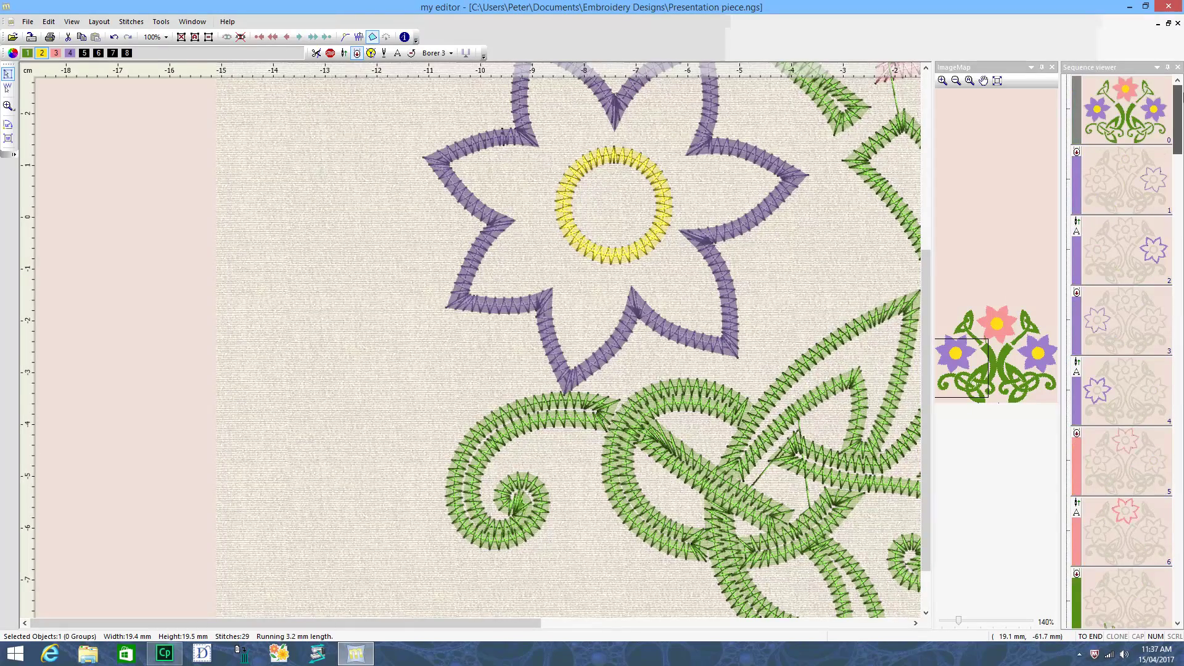
pyautogui.scroll(-5, 731, 232)
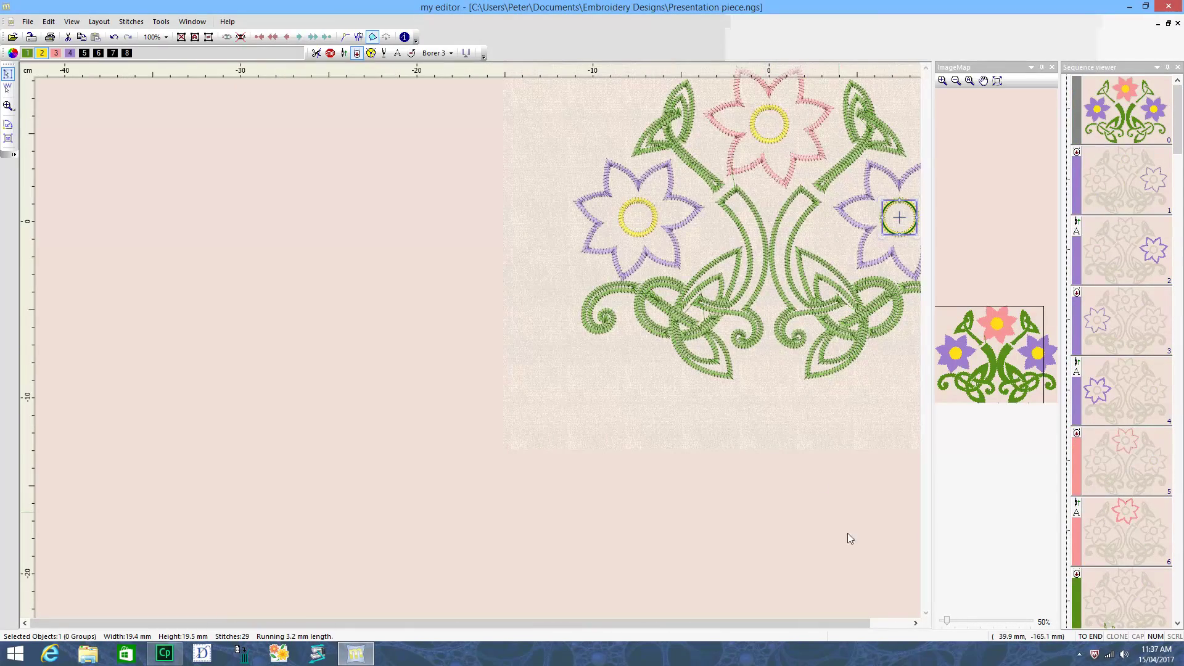
pyautogui.click(376, 37)
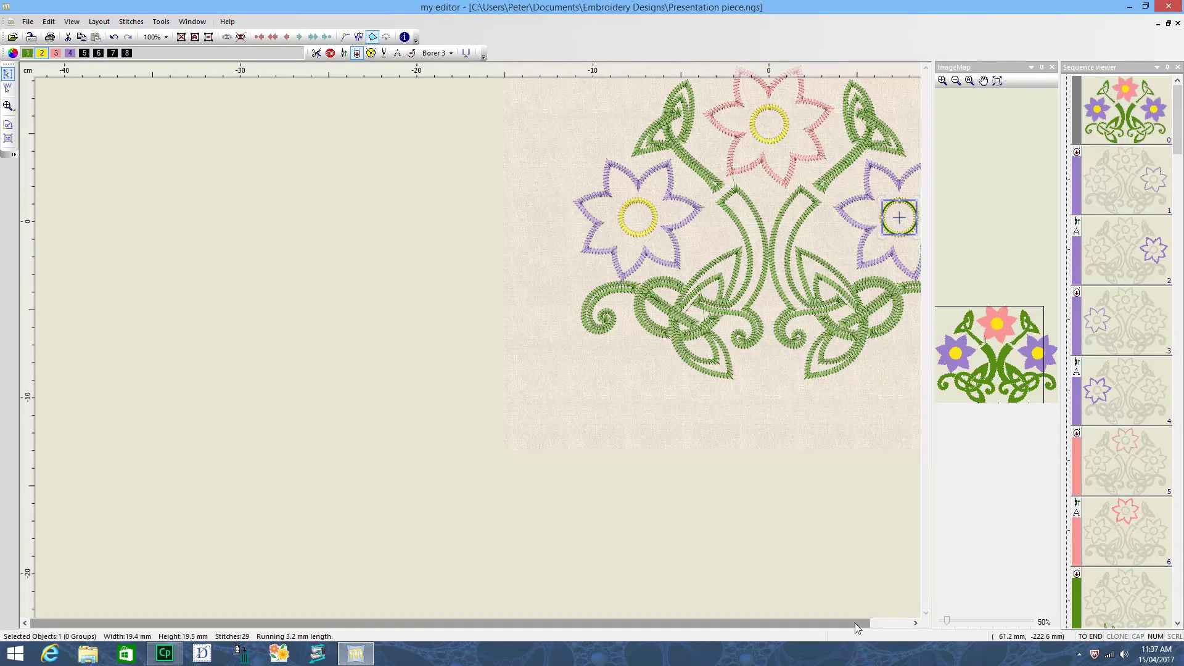
pyautogui.scroll(-3, 802, 175)
pyautogui.scroll(4, 797, 173)
pyautogui.scroll(1, 797, 173)
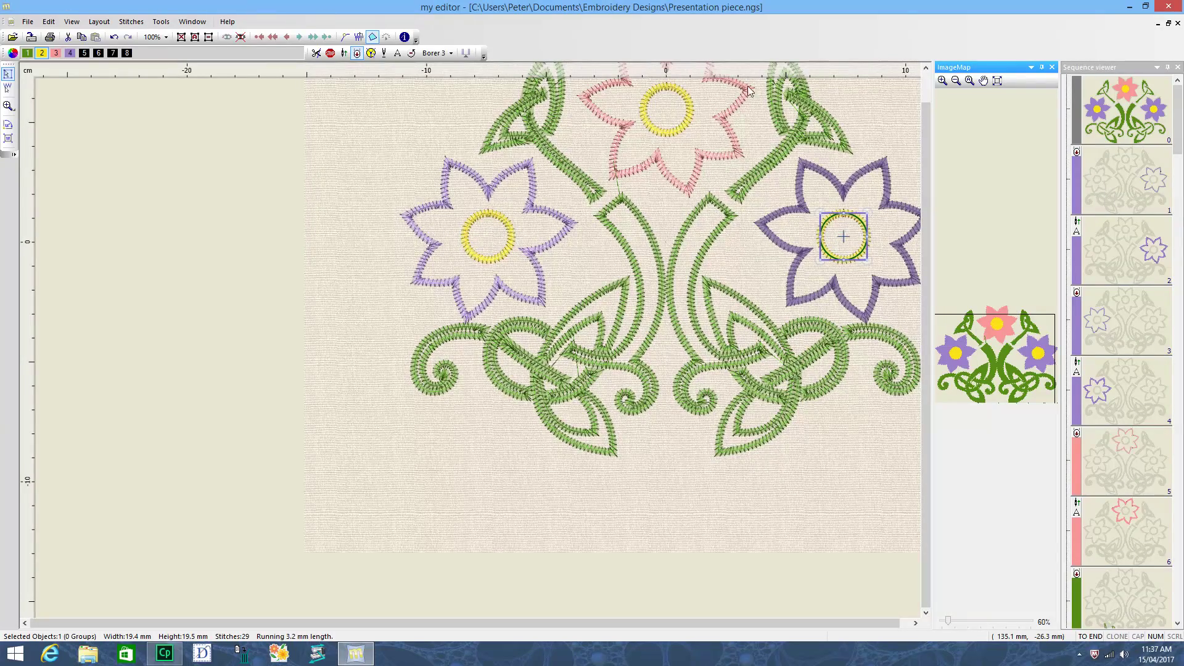
pyautogui.moveTo(978, 327); pyautogui.dragTo(1005, 299)
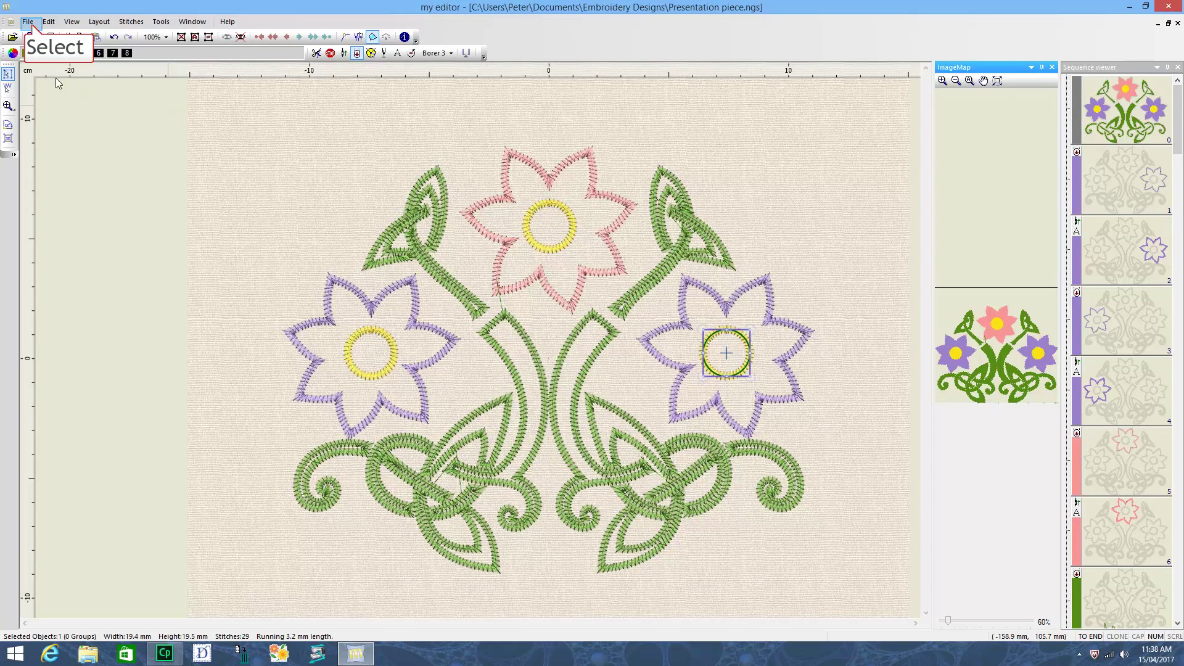
# Save a copy of the design in Embroidery Designs as Embroidered Table Cloth with Cutter Files in Janome (*.Jef) format
pyautogui.click(28, 21)
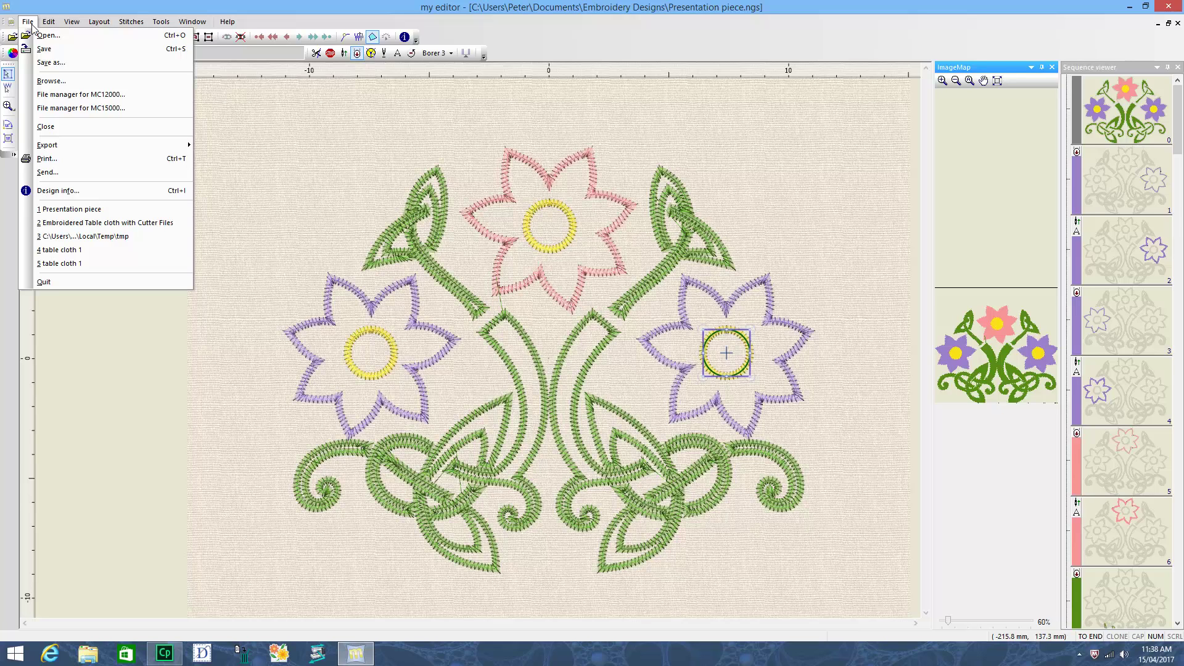
pyautogui.click(45, 63)
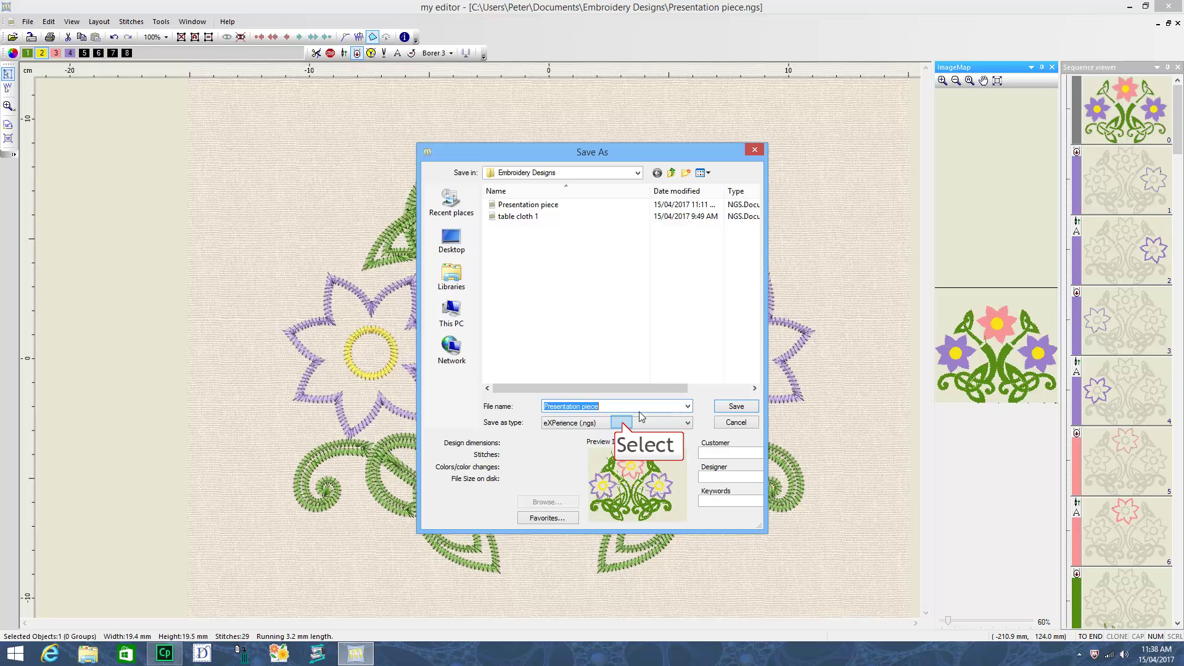
pyautogui.click(623, 423)
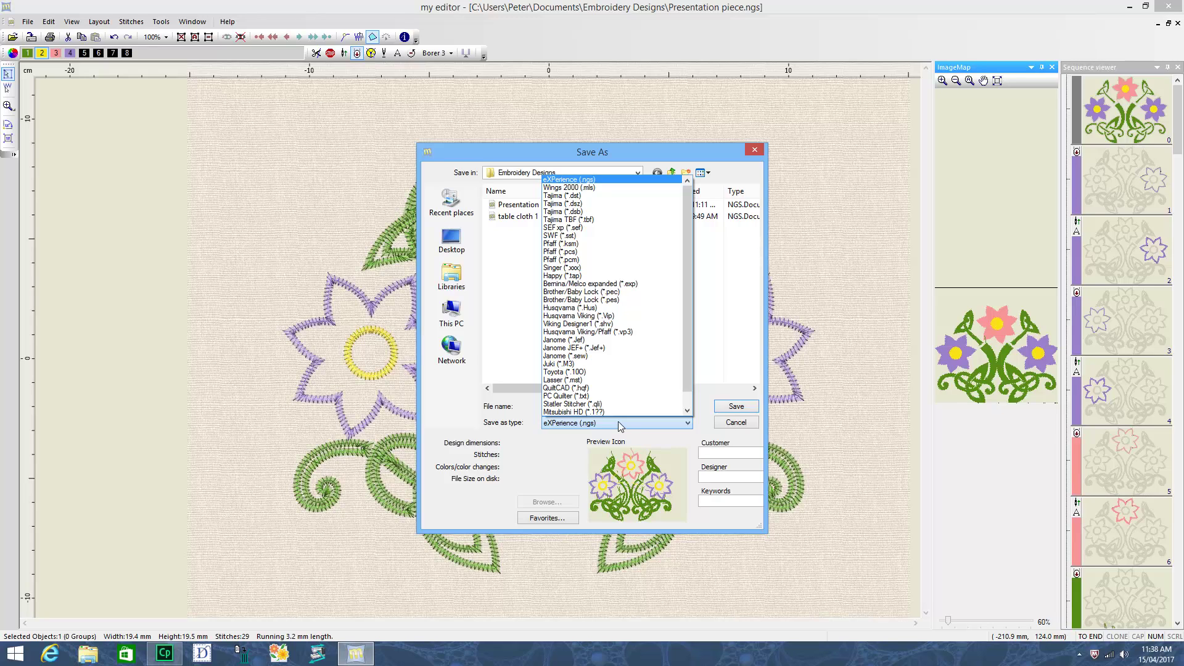
pyautogui.click(594, 345)
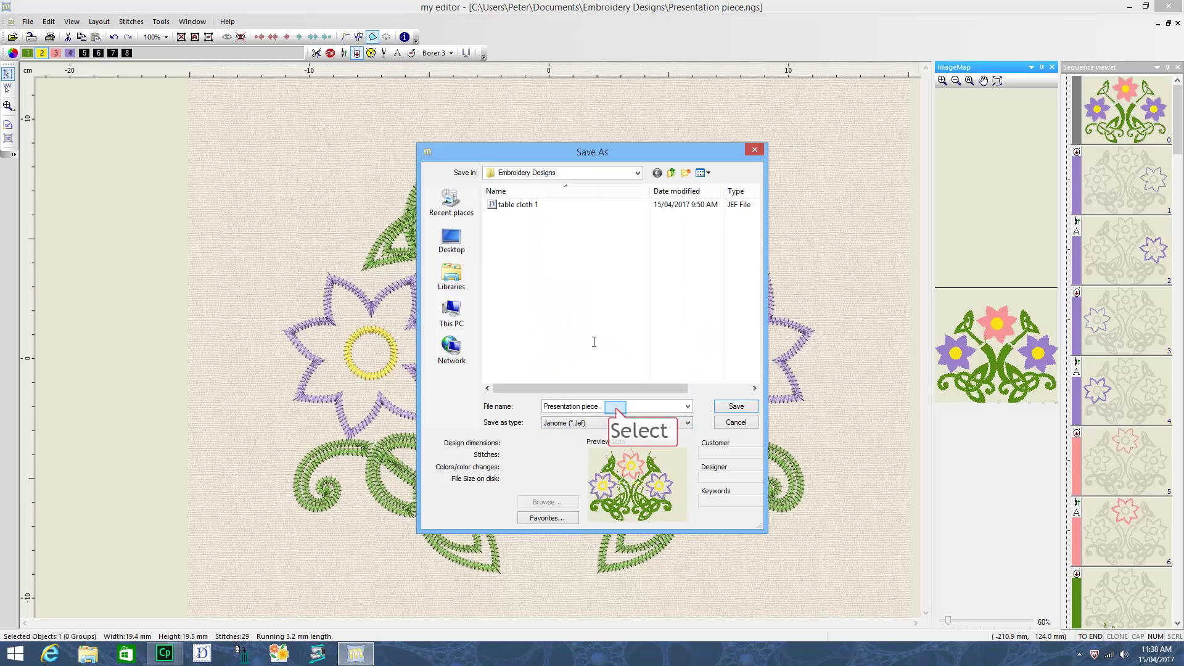
pyautogui.tripleClick(617, 406)
pyautogui.press('BackSpace')
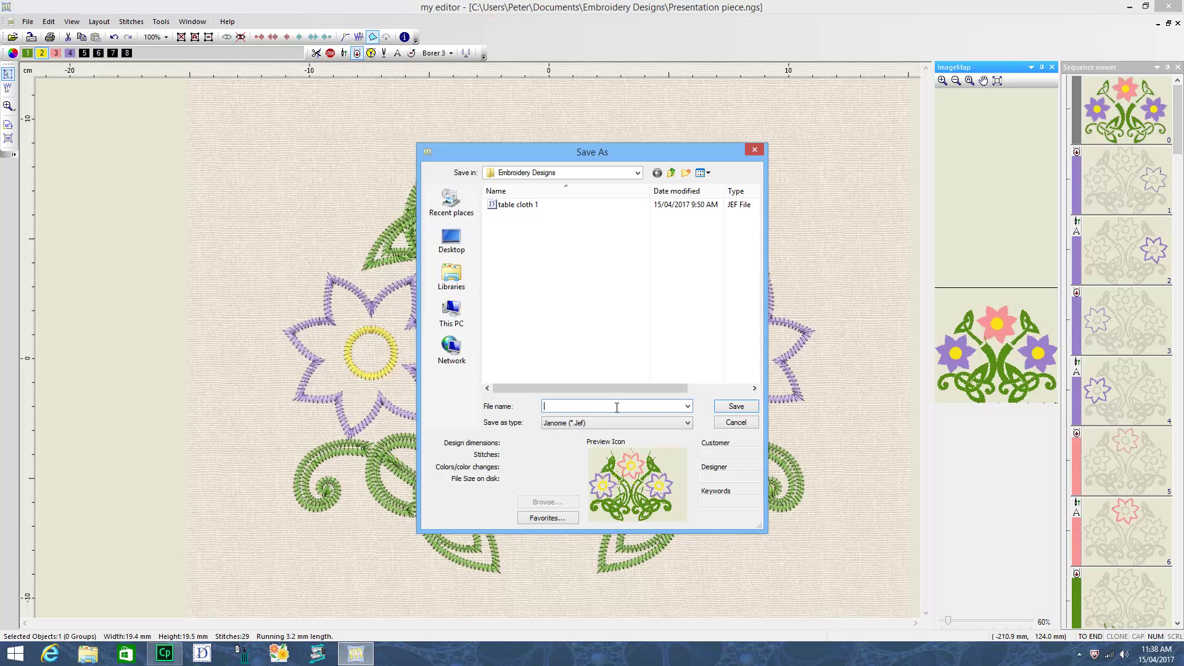
pyautogui.write('Embroidered Table Cloth with Cutter Files')
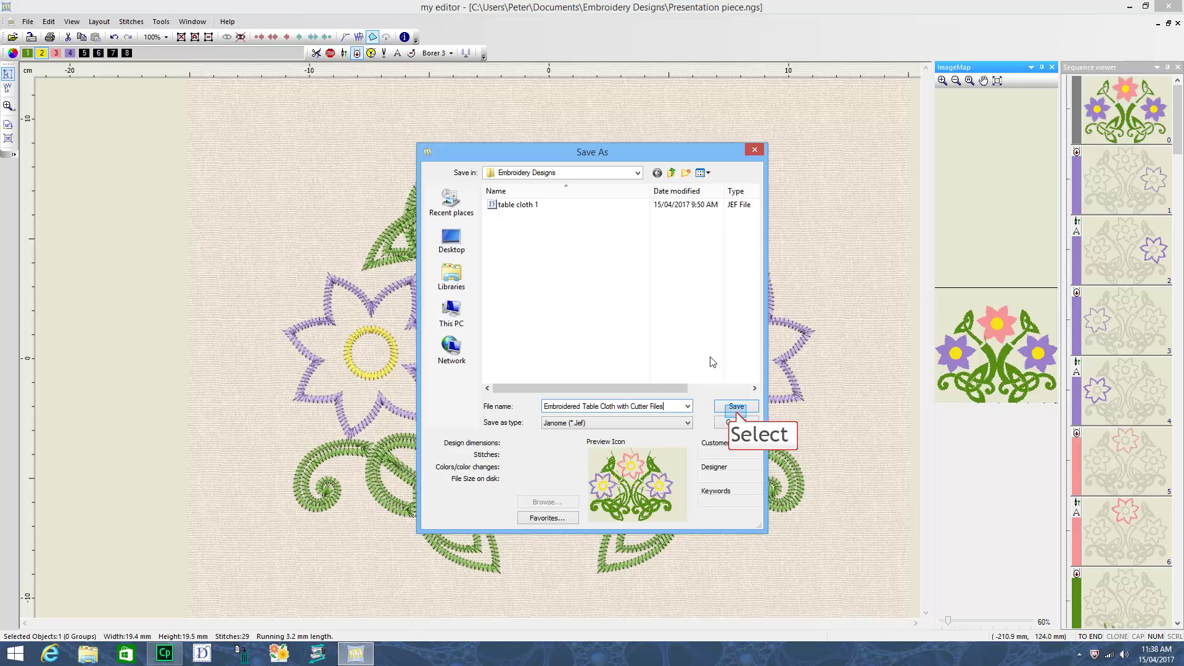
pyautogui.click(736, 407)
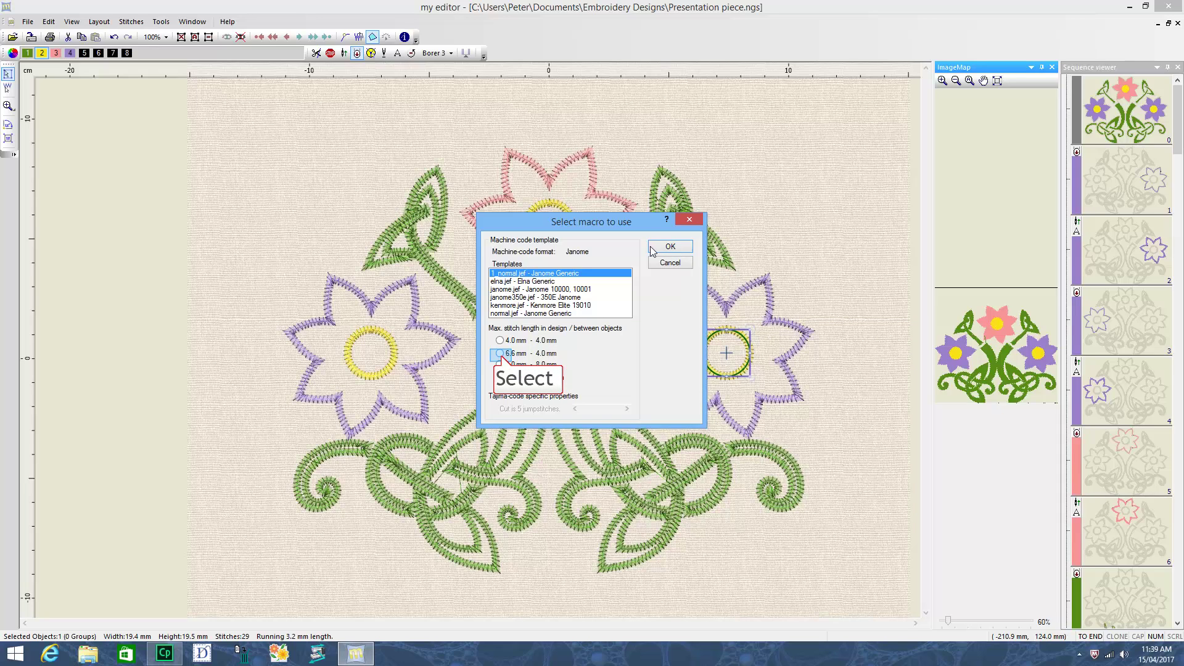
# Set the maximum stitch length to 6.6 mm - 4.0 mm for the Janome file and complete the export
pyautogui.click(501, 355)
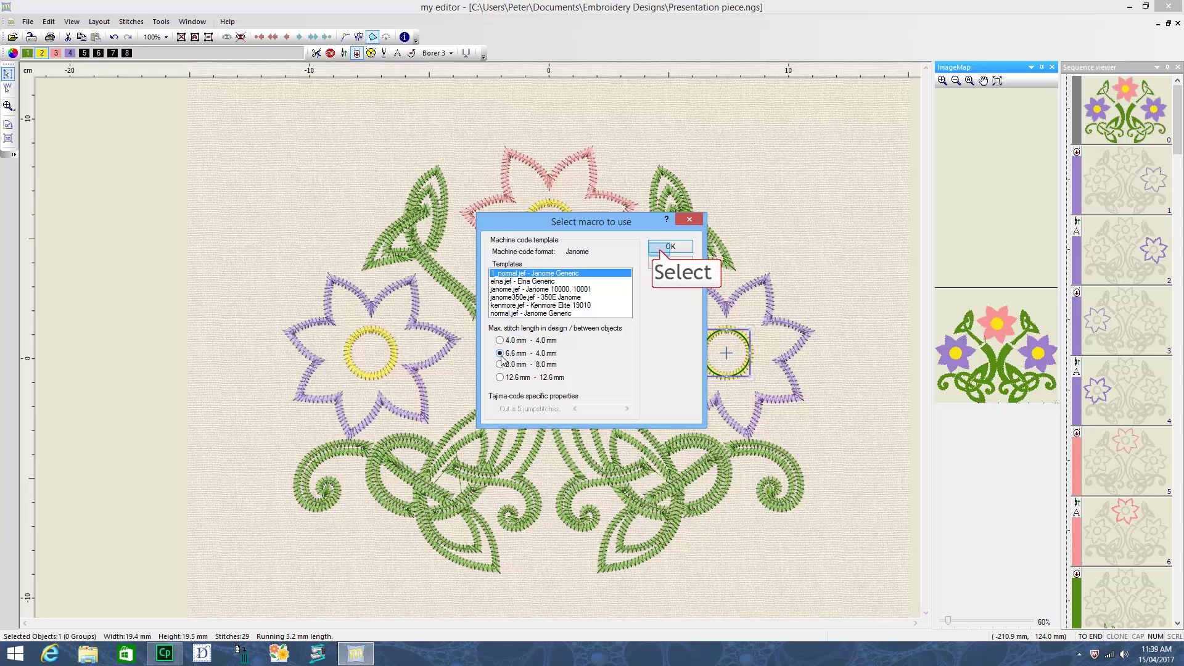
pyautogui.click(669, 247)
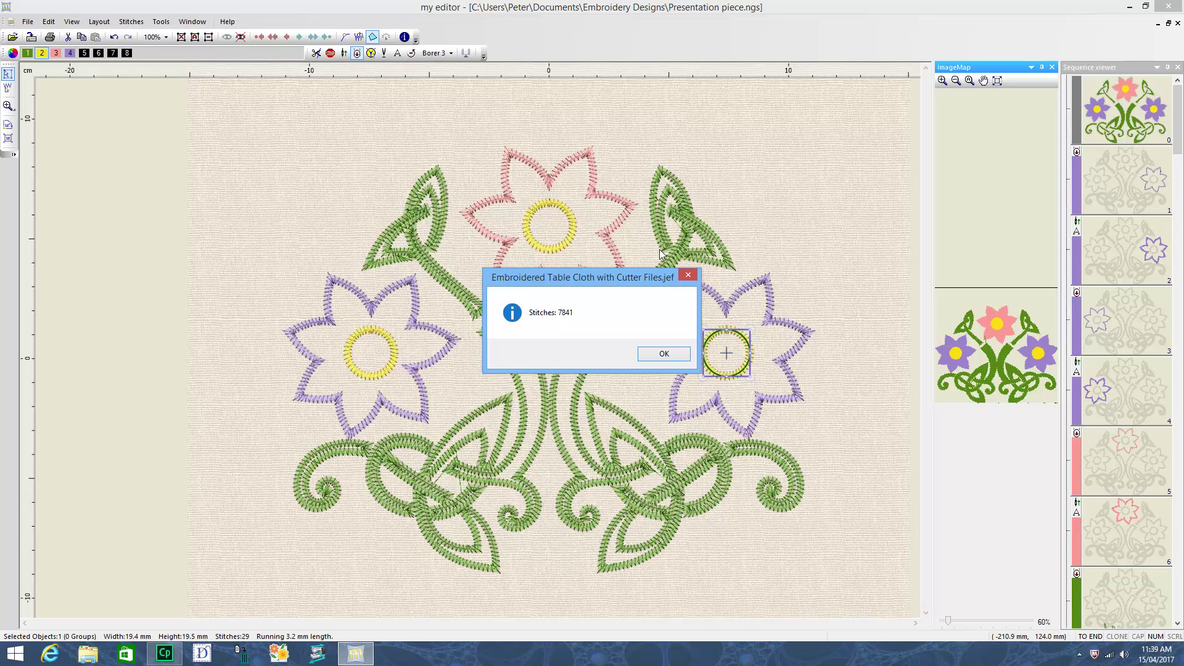
pyautogui.click(672, 354)
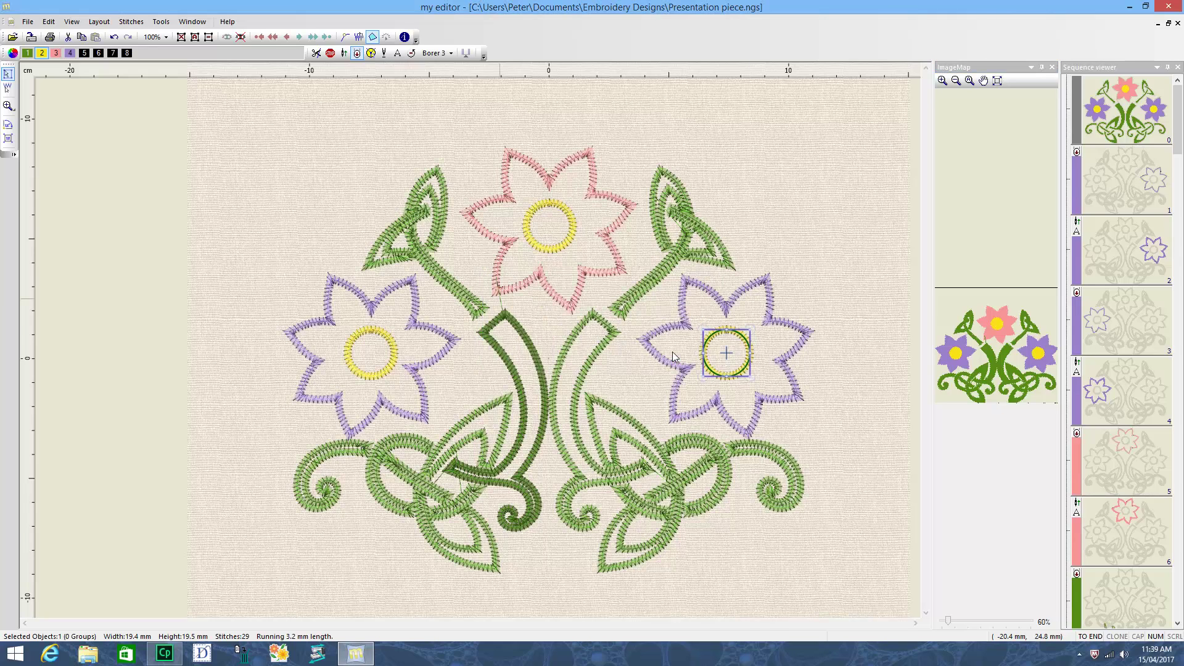